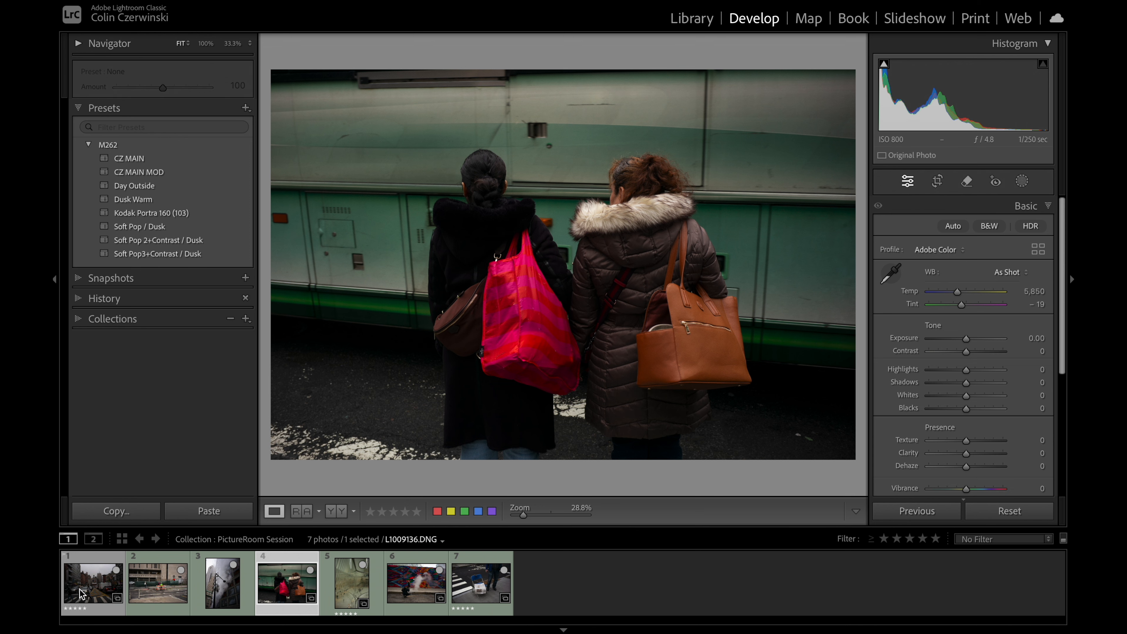
Step: Look through the photos in the PictureRoom Session collection and return to the first one, the city street crossing
{"action": "left_click", "coordinate": [119, 592]}
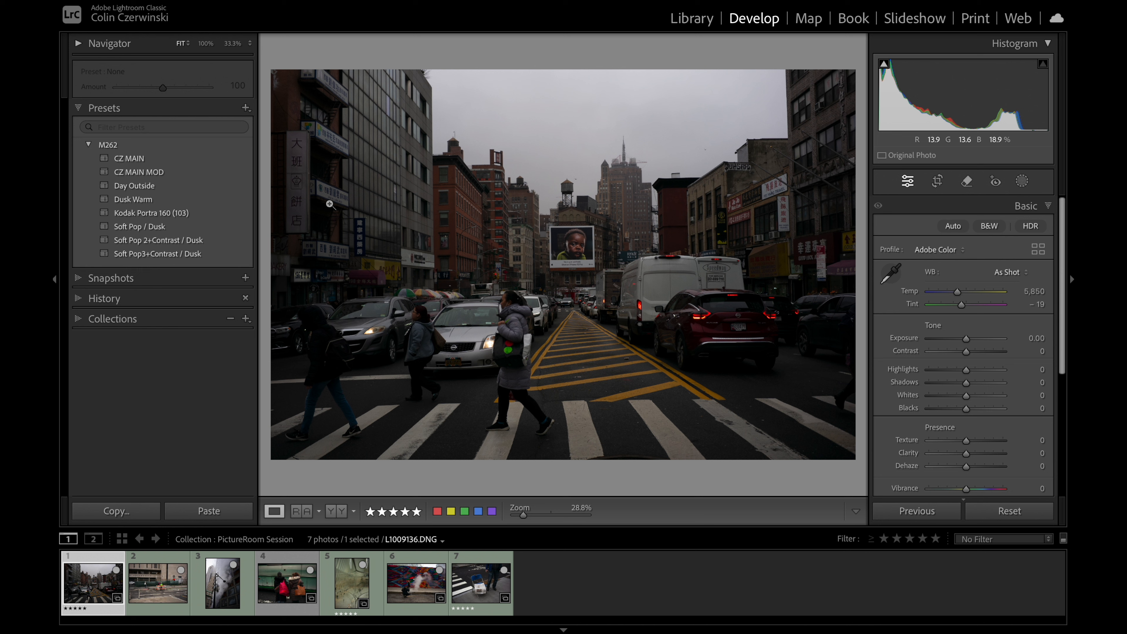
{"action": "left_click", "coordinate": [165, 596]}
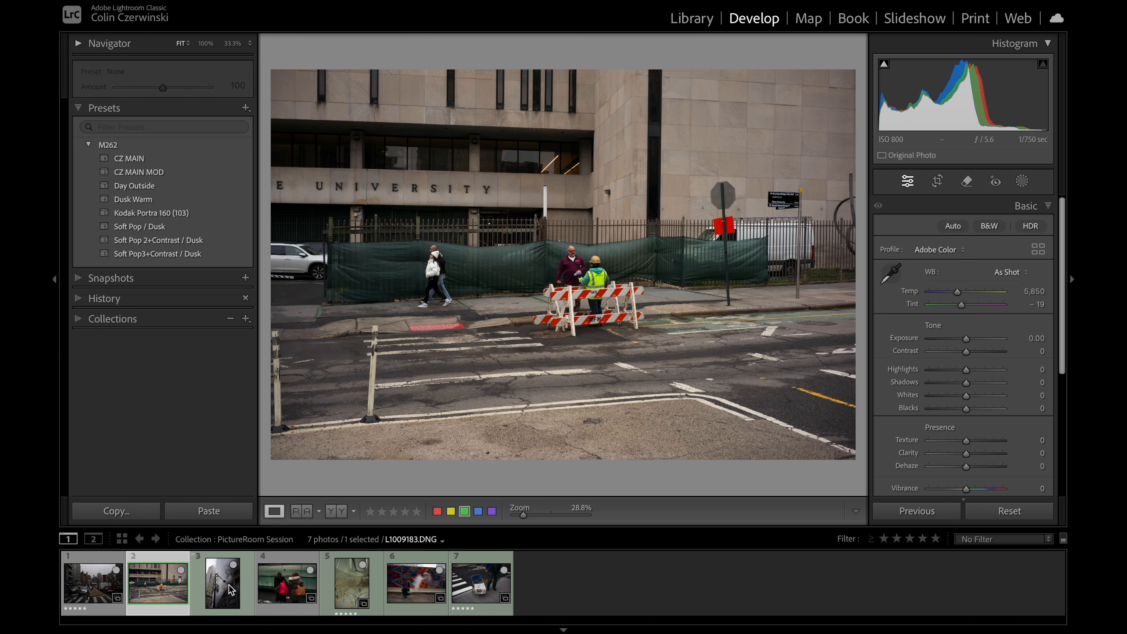
{"action": "left_click", "coordinate": [231, 590]}
{"action": "left_click", "coordinate": [284, 586]}
{"action": "left_click", "coordinate": [339, 592]}
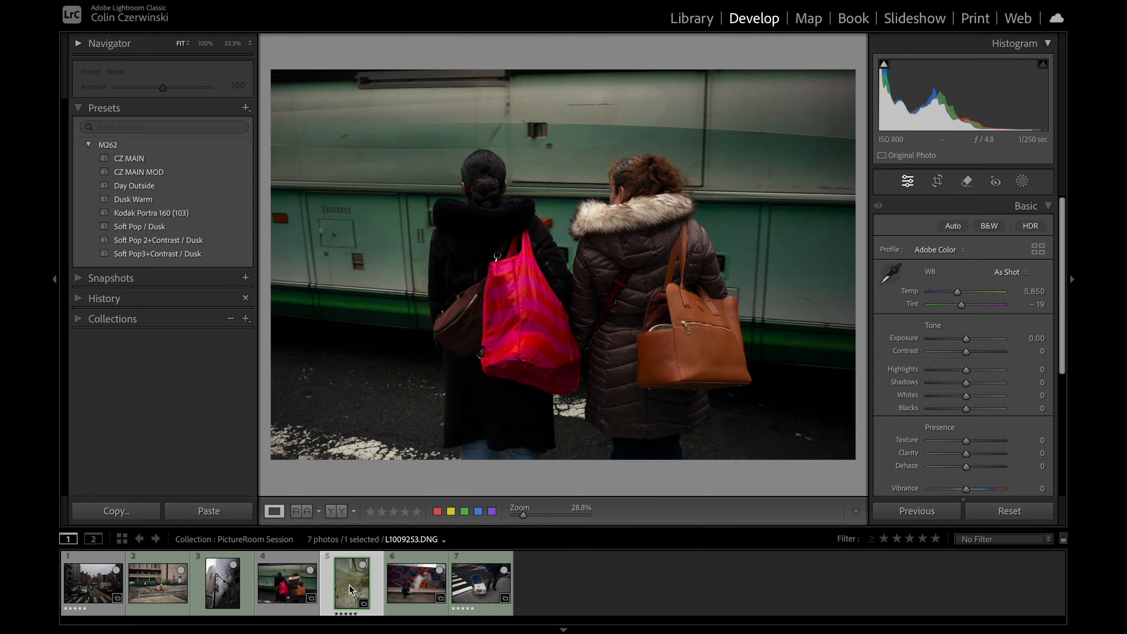
{"action": "left_click", "coordinate": [424, 587]}
{"action": "left_click", "coordinate": [474, 588]}
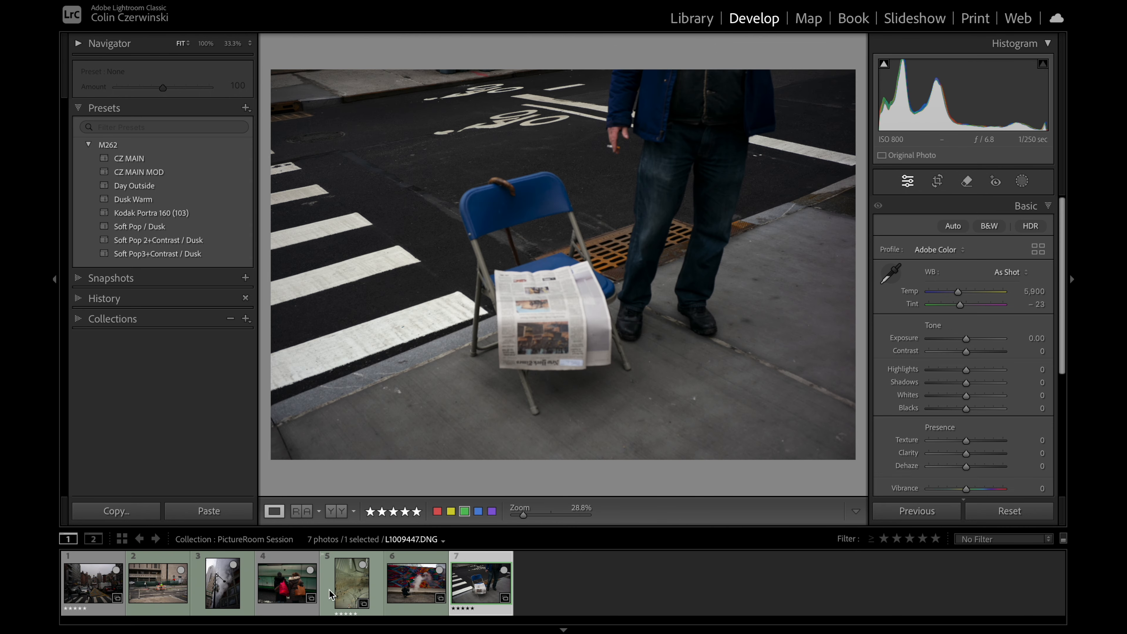
{"action": "left_click", "coordinate": [99, 588]}
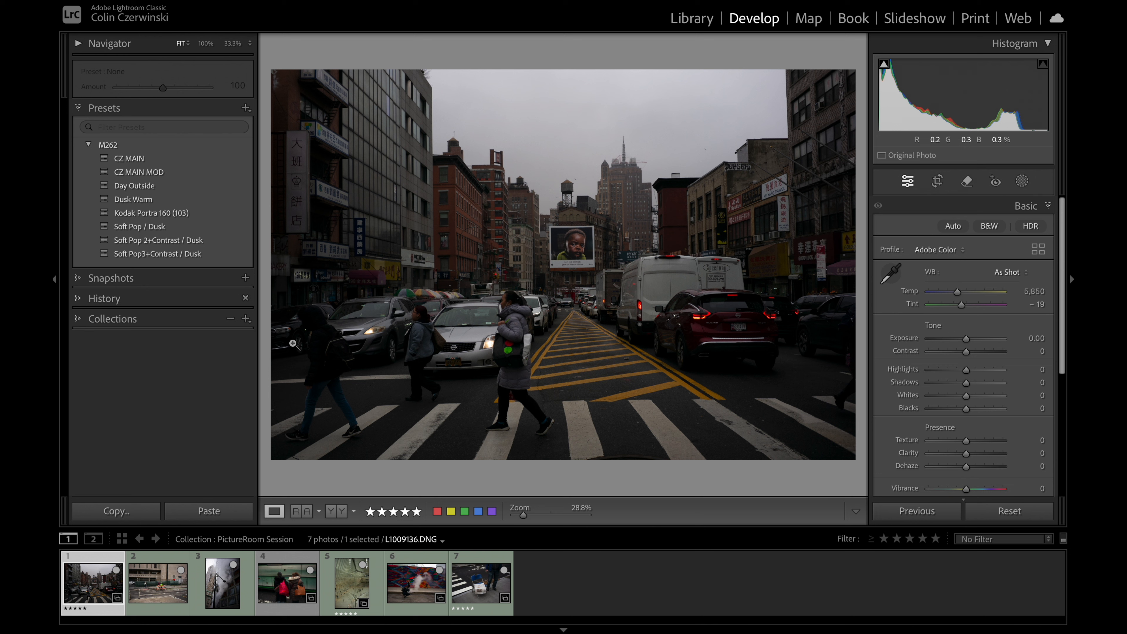
Step: Set the background around the street photo to White and apply the CZ MAIN MOD preset
{"action": "right_click", "coordinate": [496, 67]}
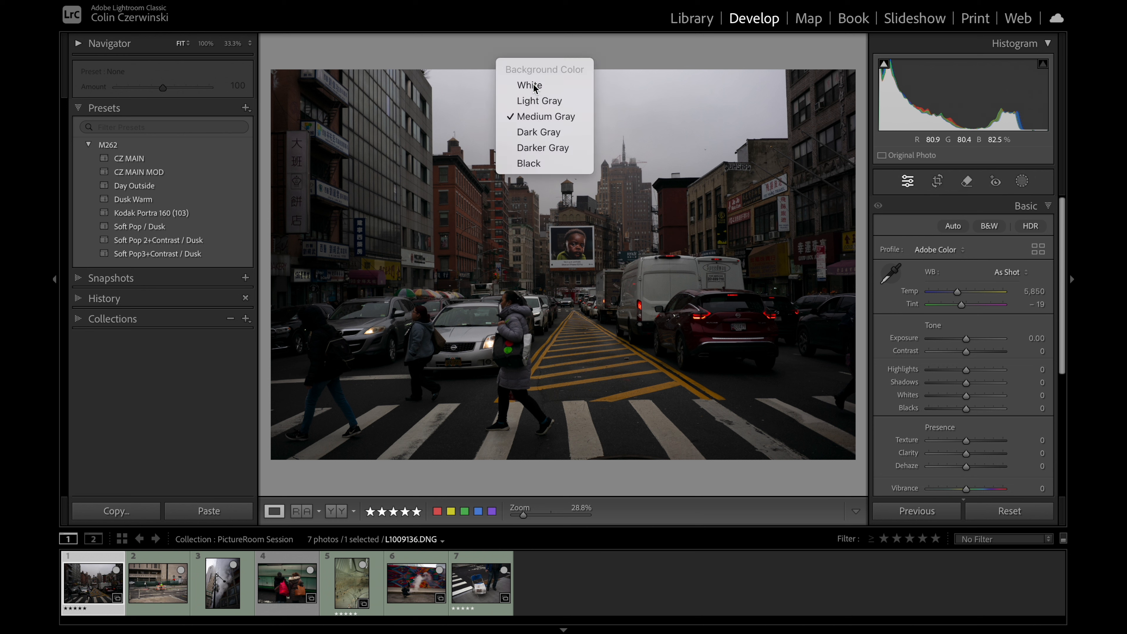
{"action": "left_click", "coordinate": [534, 87]}
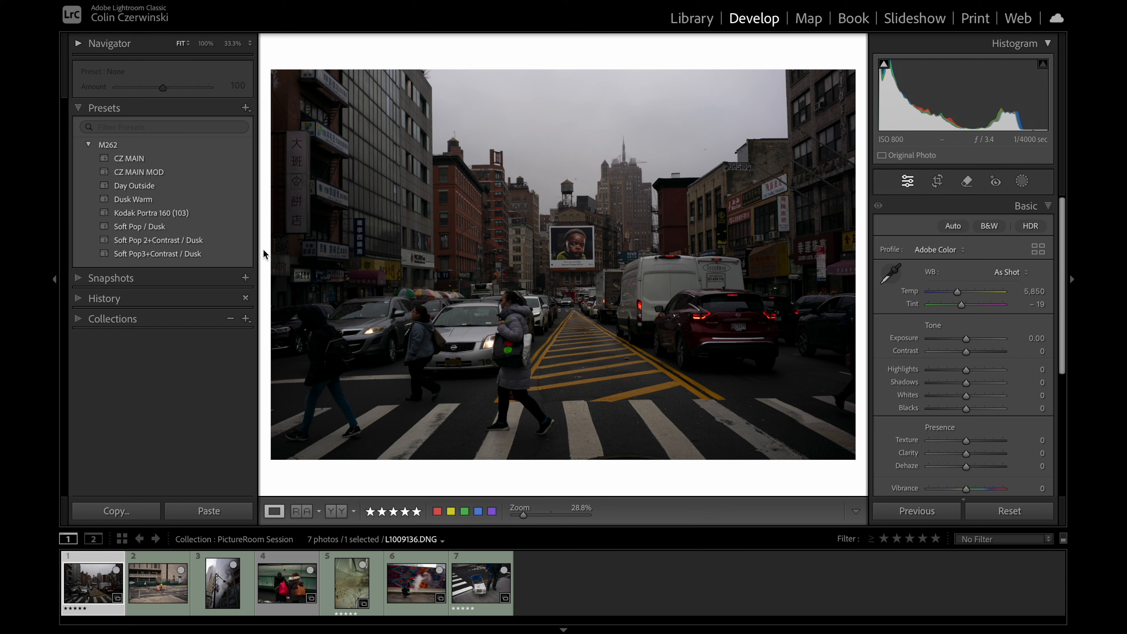
{"action": "left_click", "coordinate": [175, 174]}
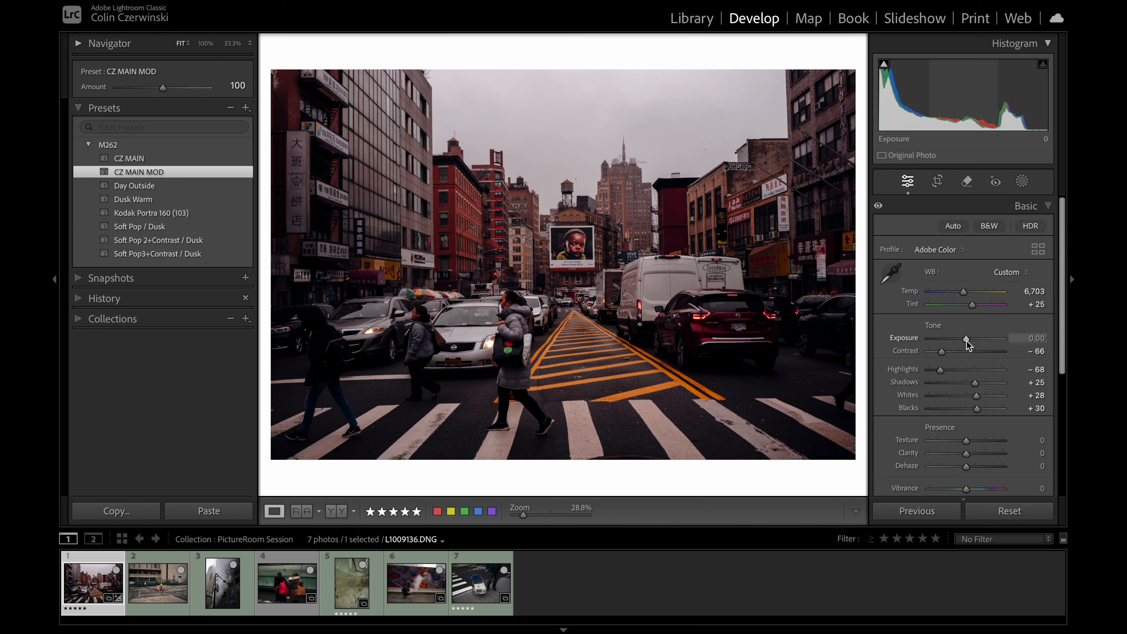
Step: Adjust the street photo to Exposure +1.00, Contrast −63, Shadows +33, Whites +43, Blacks +35, Temp 6,346 and Tint +5
{"action": "left_click_drag", "start_coordinate": [967, 341], "coordinate": [974, 341]}
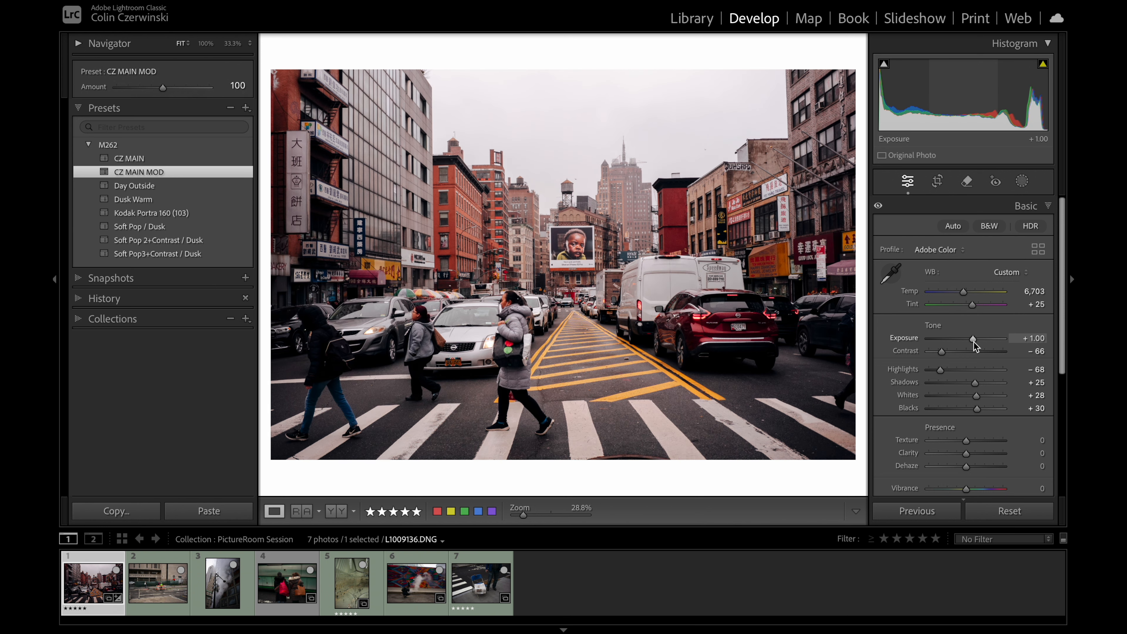
{"action": "key", "text": "j"}
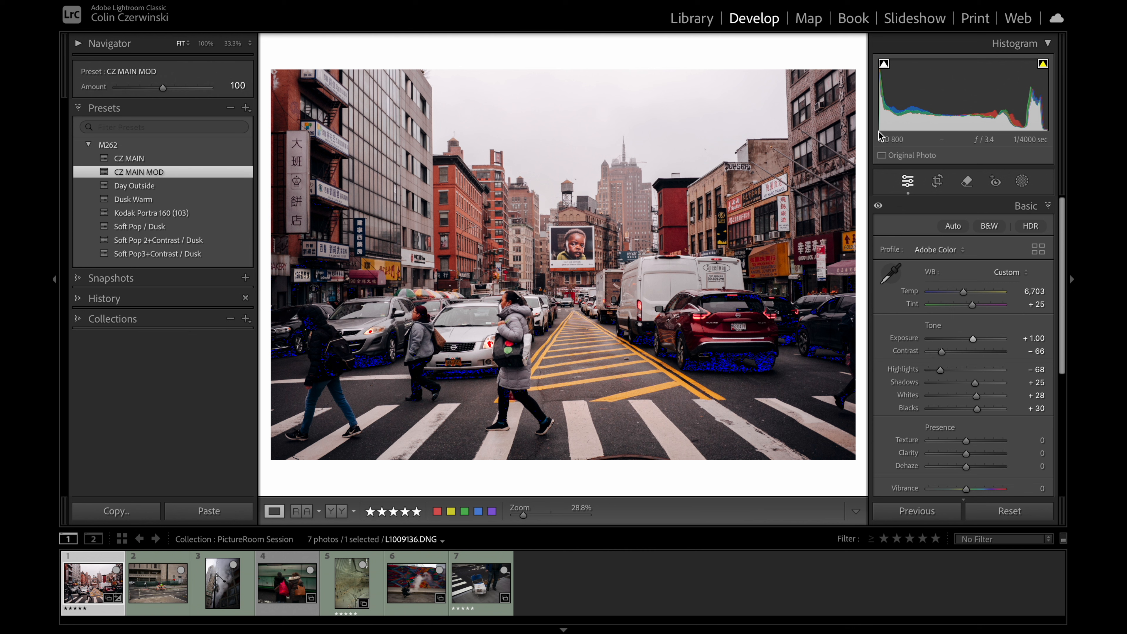
{"action": "left_click_drag", "start_coordinate": [977, 409], "coordinate": [943, 351]}
{"action": "left_click_drag", "start_coordinate": [965, 297], "coordinate": [968, 305]}
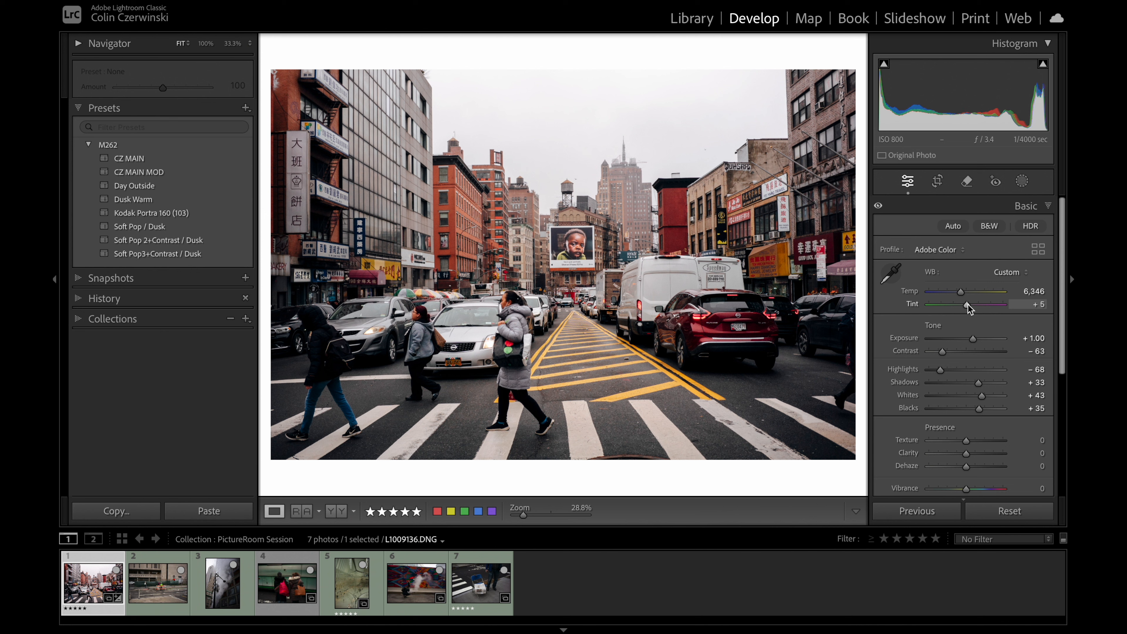
Step: Examine the street photo's before and after versions against a Black background
{"action": "right_click", "coordinate": [613, 49]}
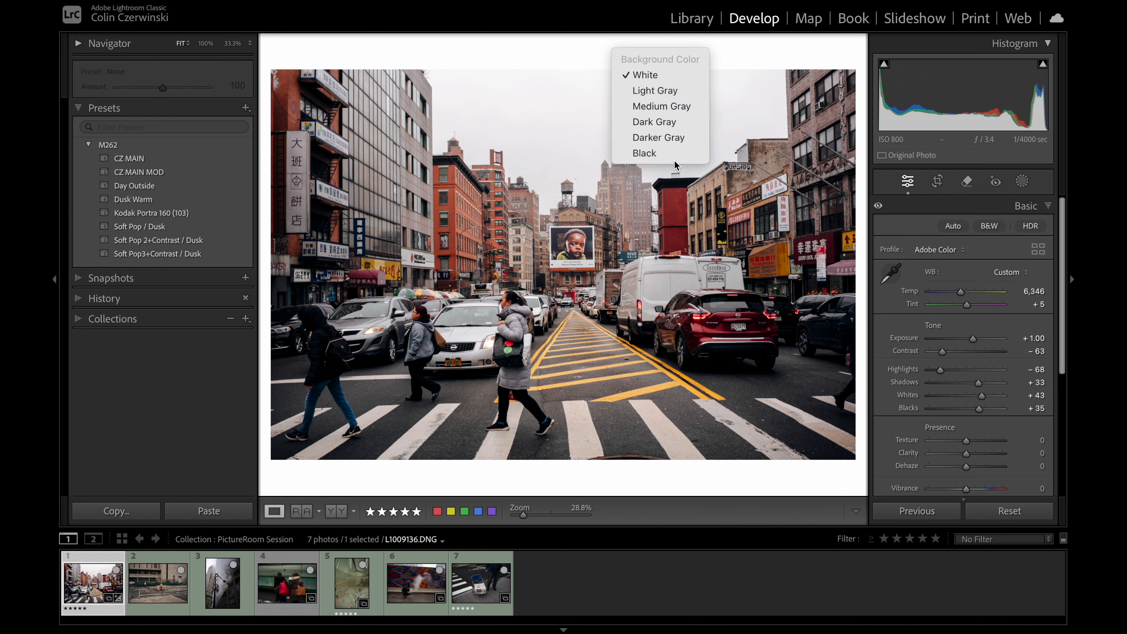
{"action": "left_click", "coordinate": [664, 154]}
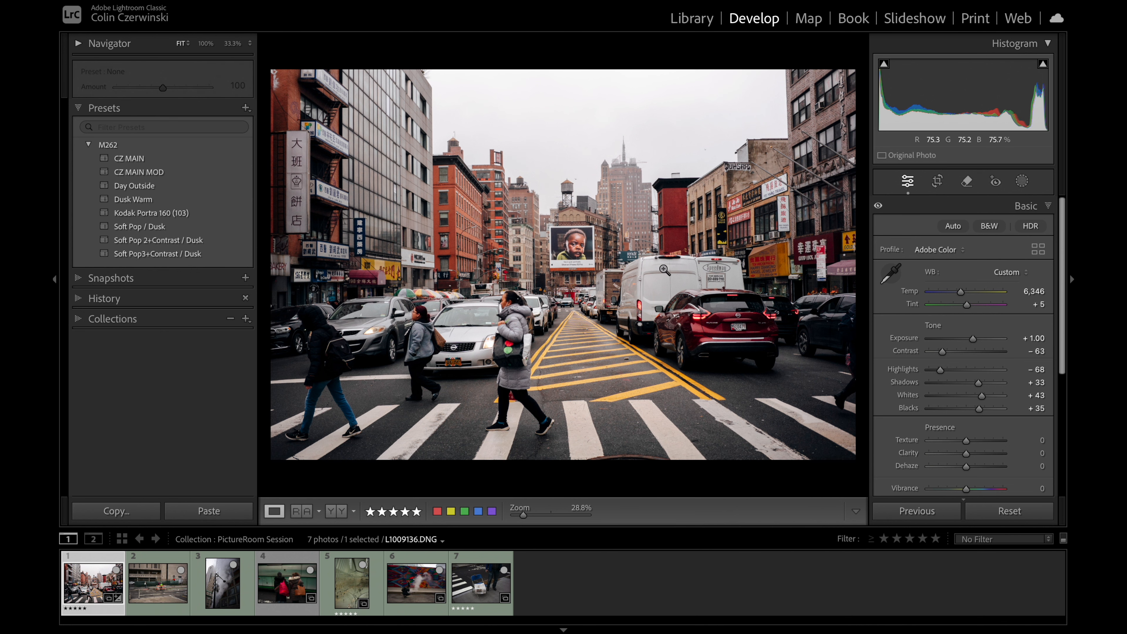
{"action": "key", "text": "backslash"}
{"action": "key", "text": "backslash"}
{"action": "key", "text": "backslash"}
{"action": "key", "text": "backslash"}
{"action": "key", "text": "backslash"}
{"action": "key", "text": "backslash"}
{"action": "left_click", "coordinate": [558, 288]}
{"action": "left_click", "coordinate": [590, 357]}
Step: Preview the street photo in the Print module against a White and then a Black background
{"action": "left_click", "coordinate": [973, 20]}
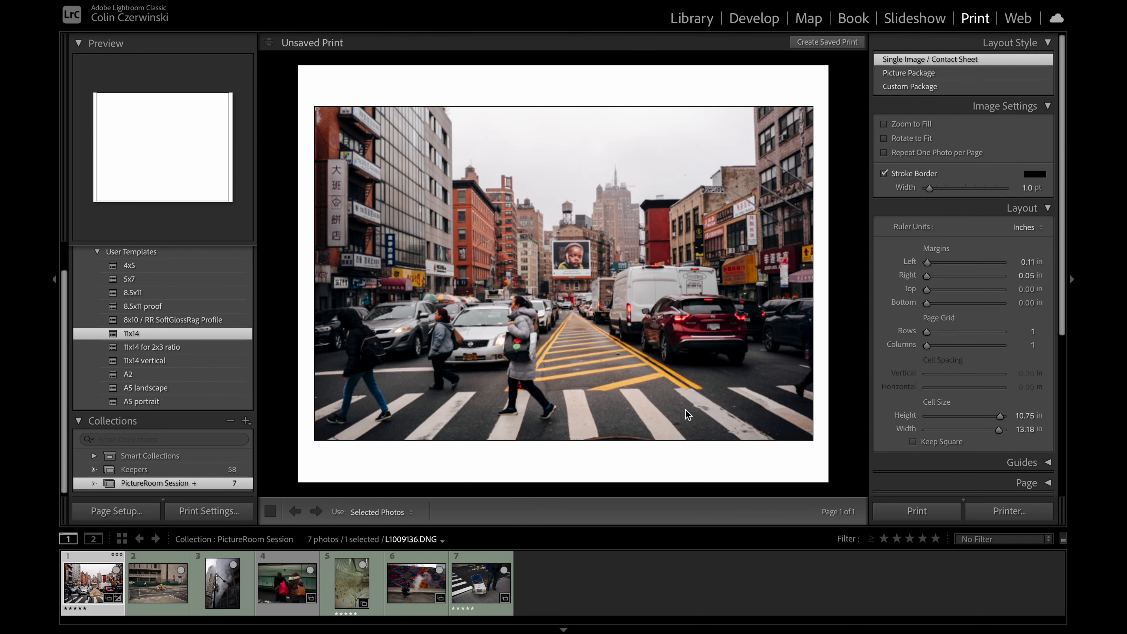
{"action": "right_click", "coordinate": [623, 59]}
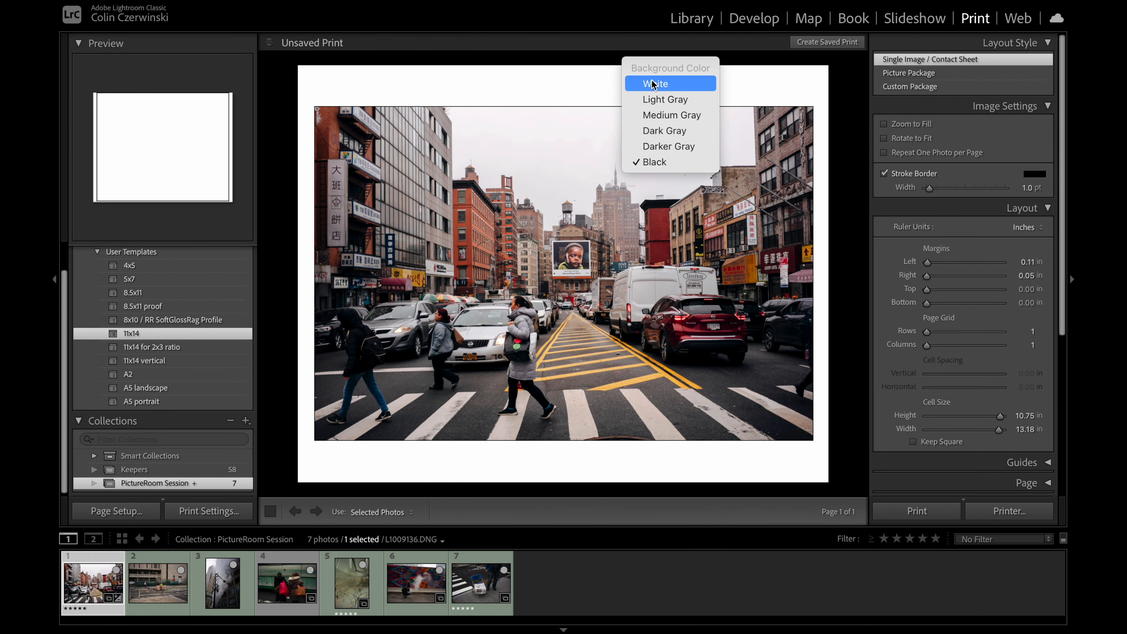
{"action": "left_click", "coordinate": [654, 84]}
{"action": "right_click", "coordinate": [849, 302]}
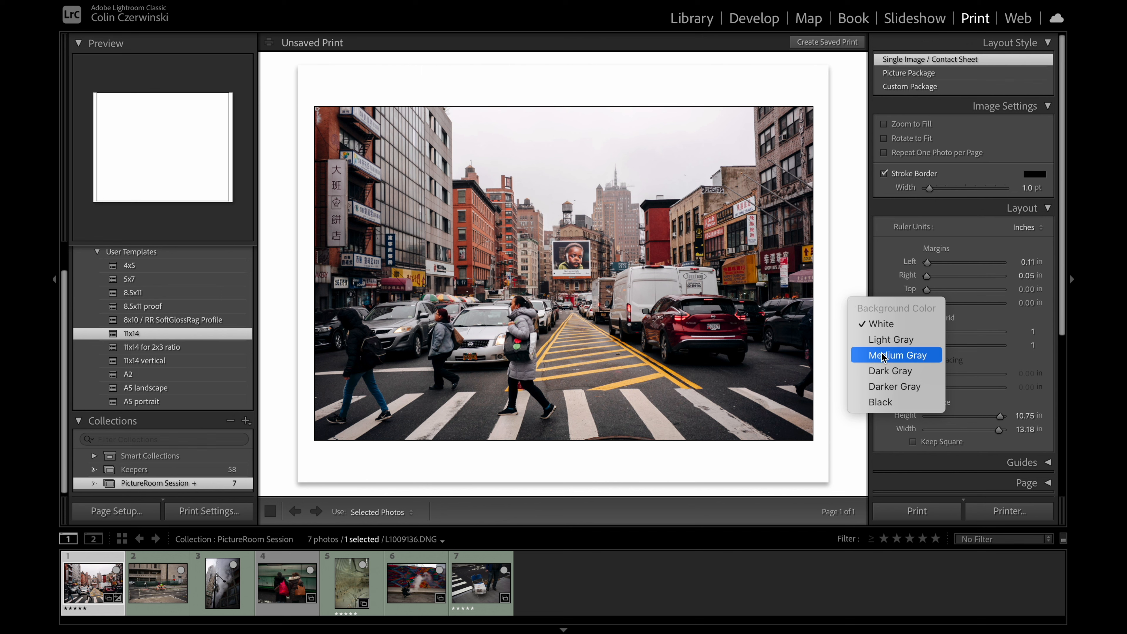
{"action": "left_click", "coordinate": [881, 402]}
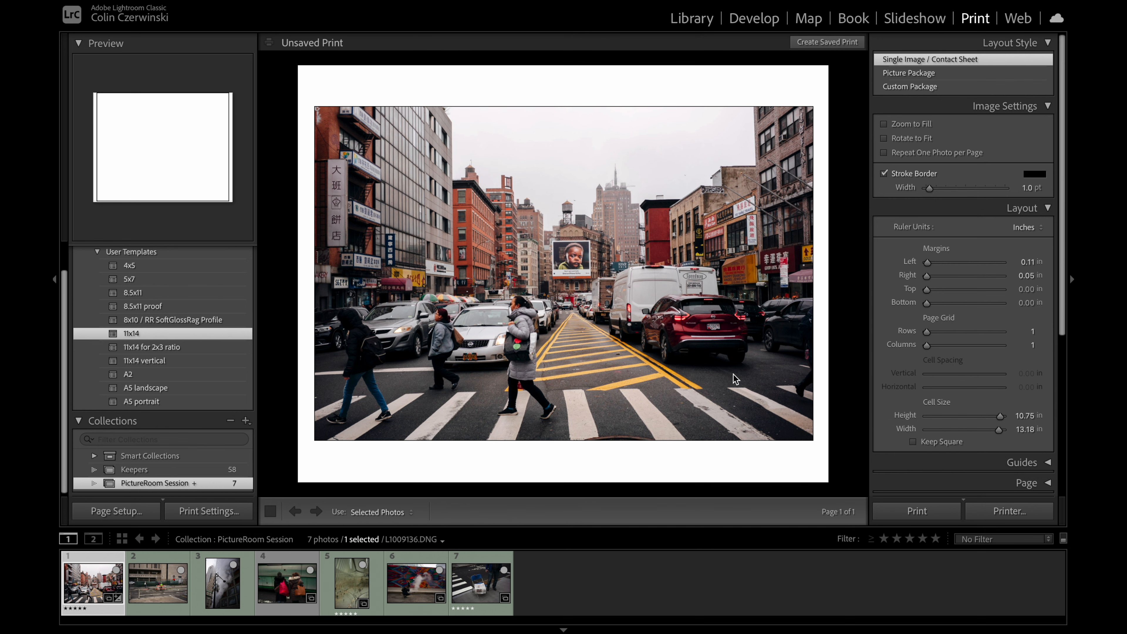
Step: Return to the Develop module with a White background and raise the street photo's Exposure to +1.30
{"action": "left_click", "coordinate": [756, 18]}
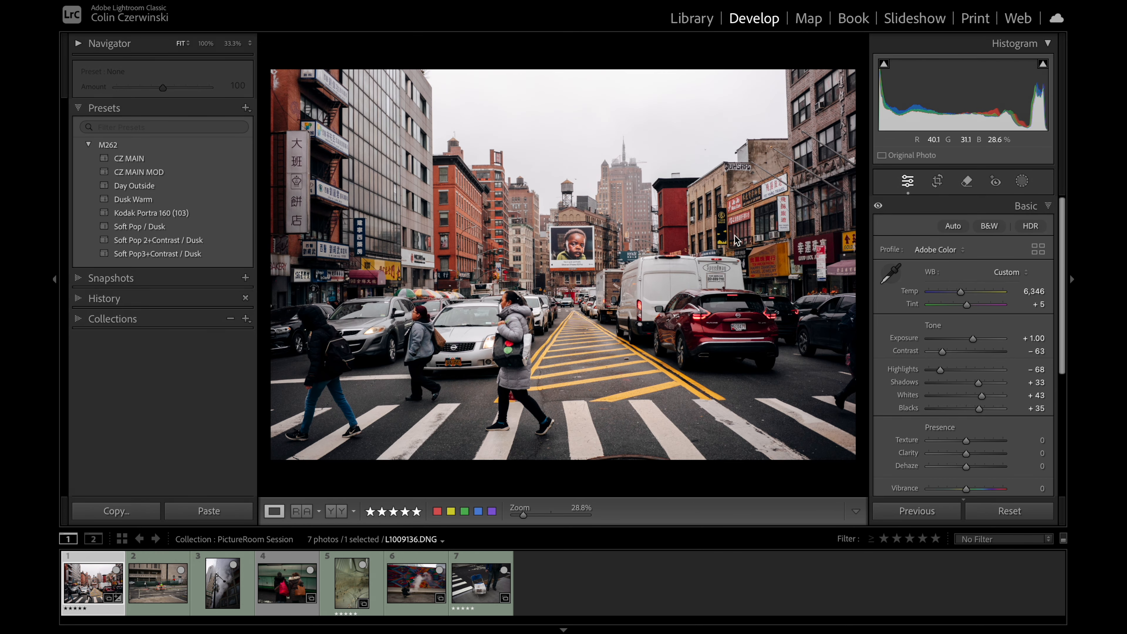
{"action": "right_click", "coordinate": [623, 62]}
{"action": "left_click", "coordinate": [639, 79]}
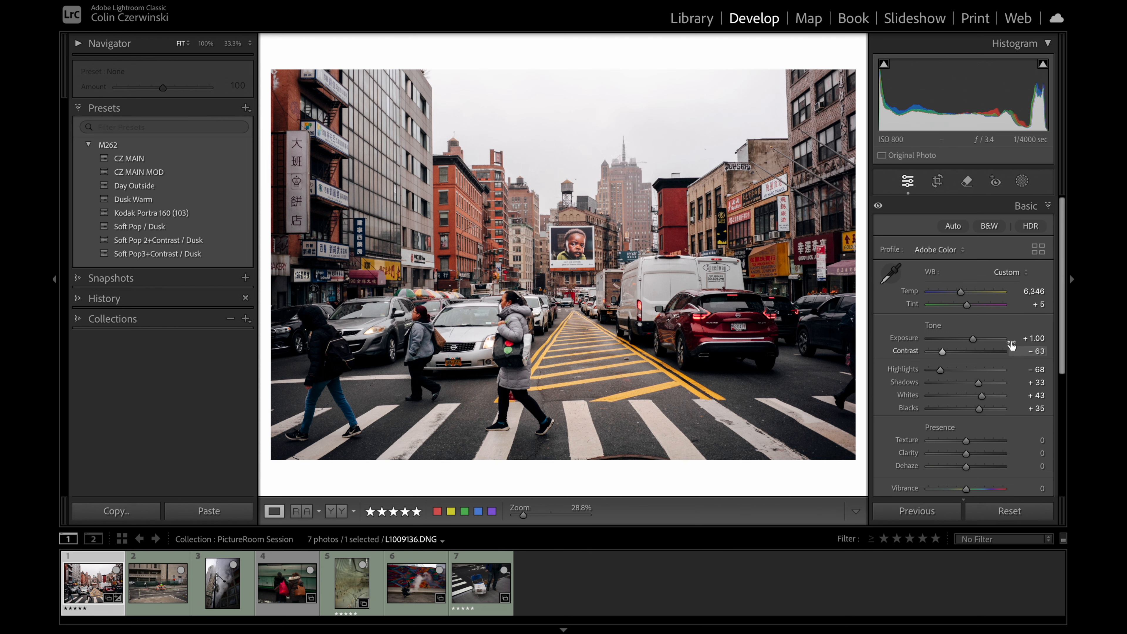
{"action": "left_click_drag", "start_coordinate": [973, 340], "coordinate": [976, 342]}
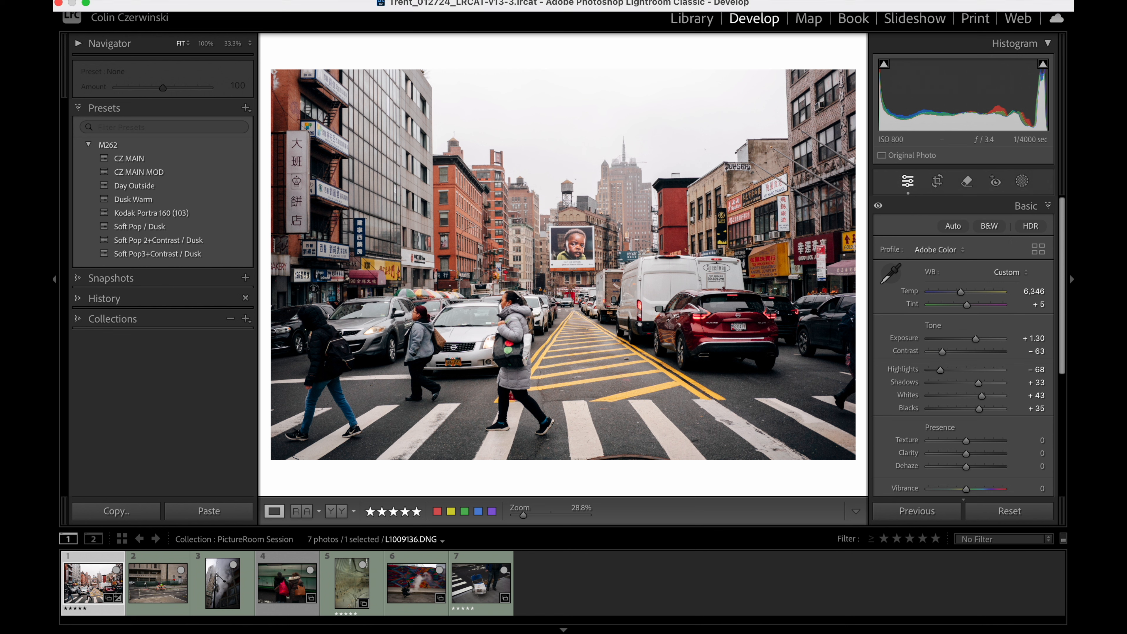
Step: View the list of macOS display presets and close it without choosing another one
{"action": "left_click", "coordinate": [1052, 1]}
{"action": "left_click", "coordinate": [1065, 143]}
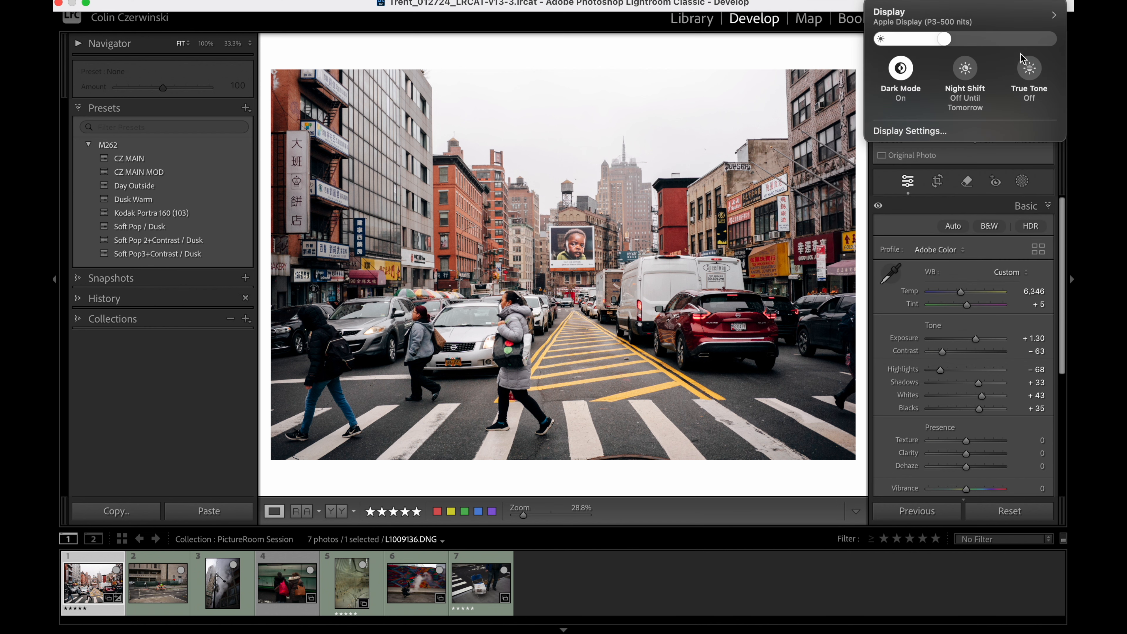
{"action": "left_click", "coordinate": [1053, 21]}
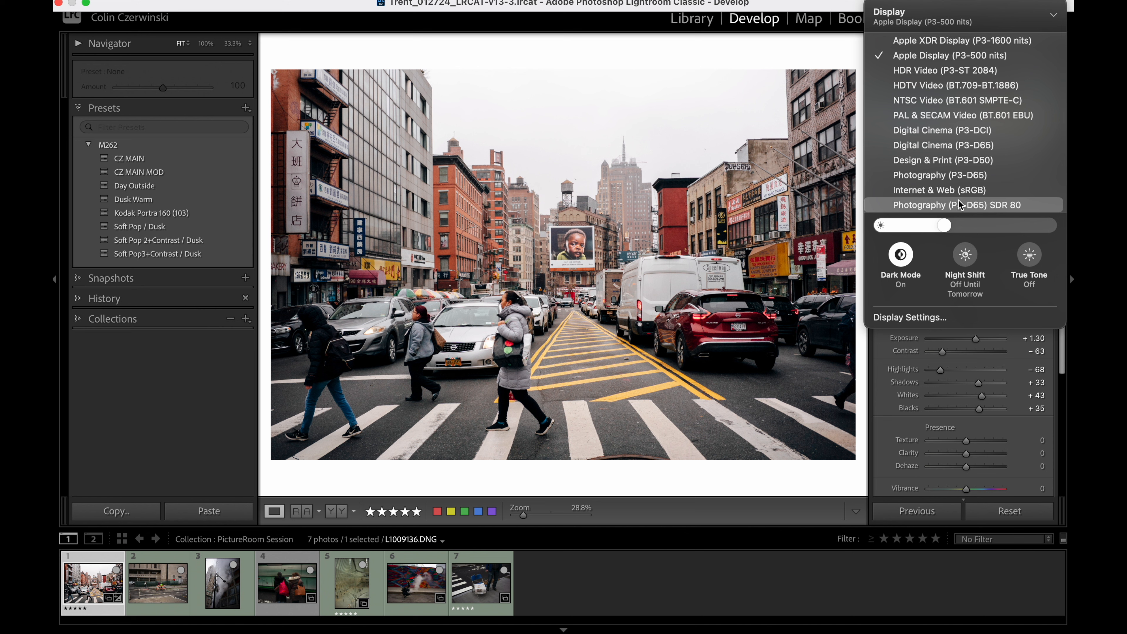
{"action": "left_click", "coordinate": [619, 44]}
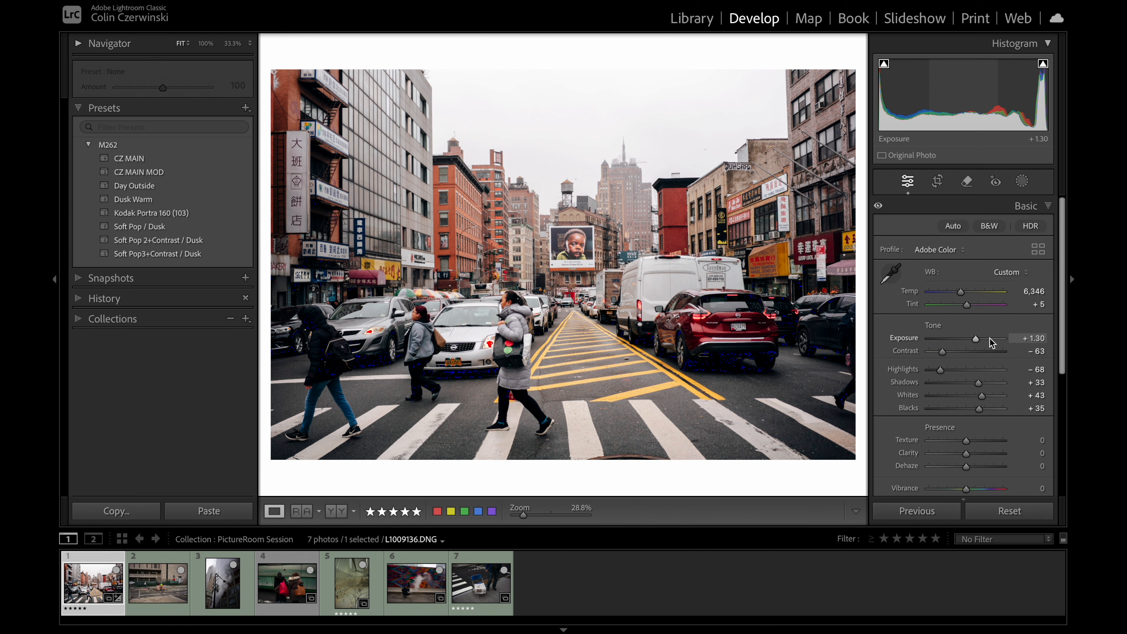
Step: Try an Exposure of +1.45 on the street photo and compare it with the unedited version
{"action": "scroll", "coordinate": [974, 342], "scroll_direction": "up", "scroll_amount": 2}
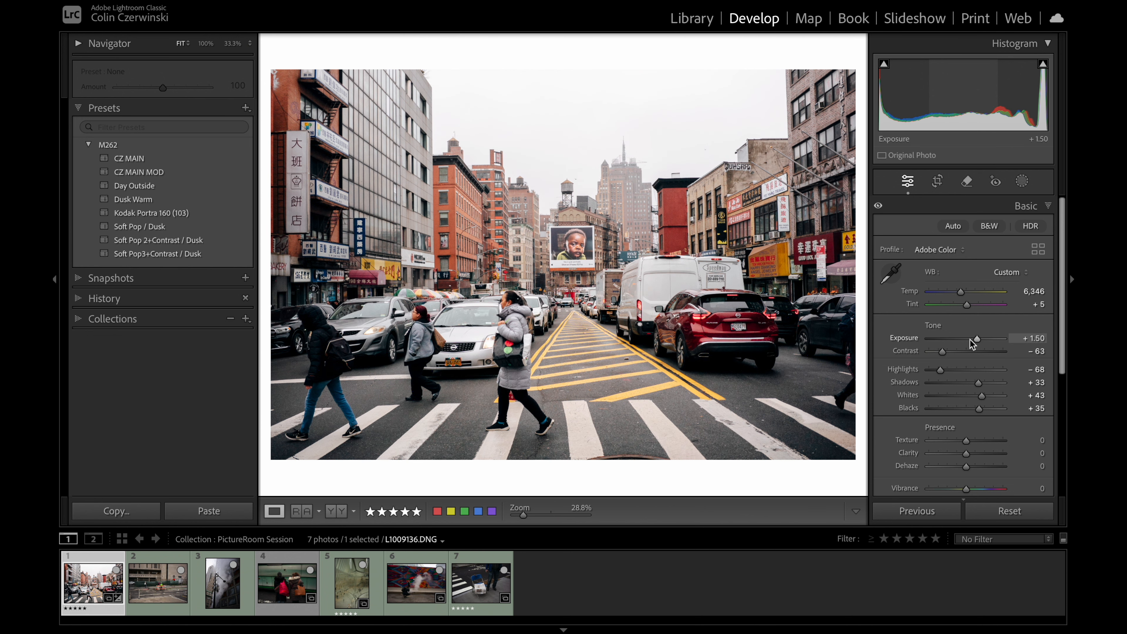
{"action": "scroll", "coordinate": [978, 340], "scroll_direction": "down", "scroll_amount": 1}
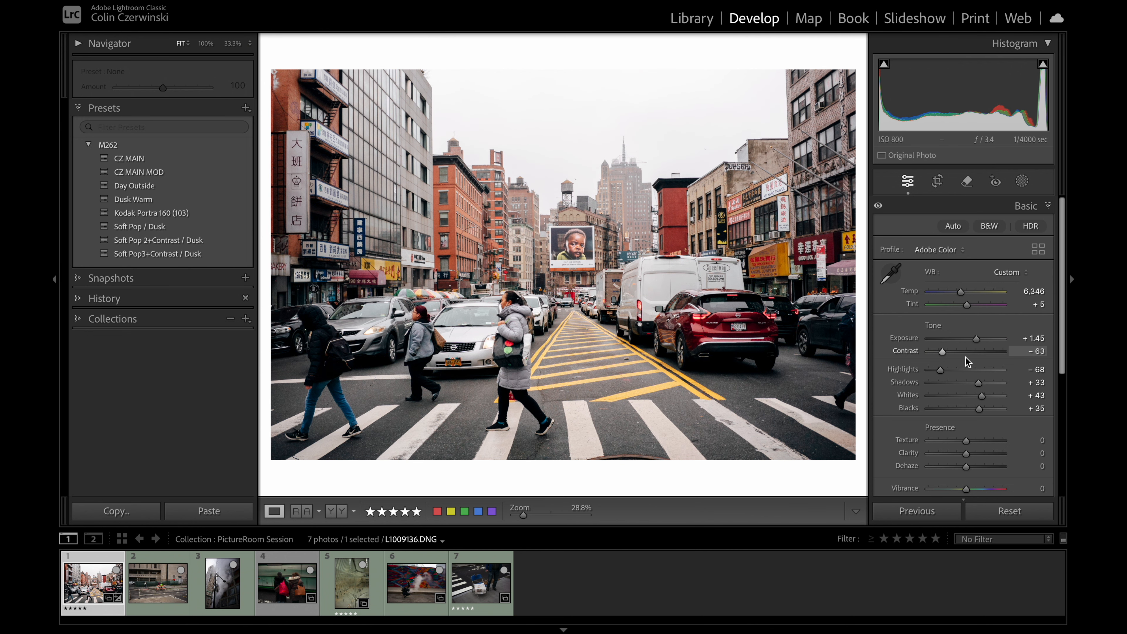
{"action": "key", "text": "backslash"}
{"action": "key", "text": "backslash"}
Step: Set the street photo's Temp to 6,496 and its Exposure to +1.25
{"action": "left_click", "coordinate": [1021, 293]}
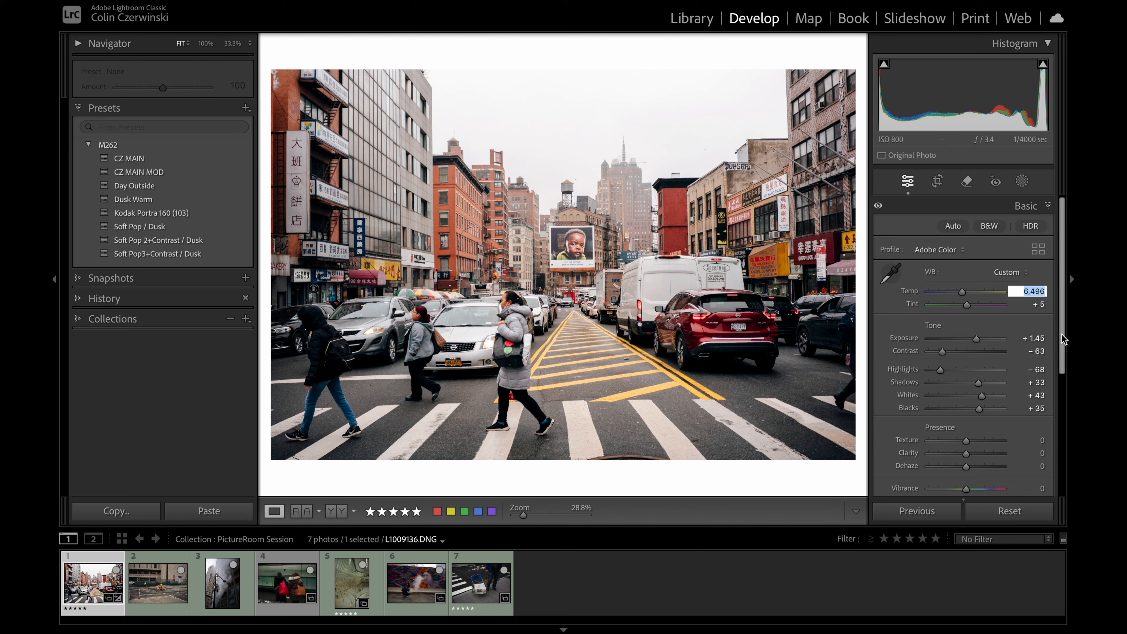
{"action": "left_click", "coordinate": [1021, 338]}
{"action": "key", "text": "Down"}
{"action": "key", "text": "Down"}
{"action": "key", "text": "Down"}
{"action": "key", "text": "Down"}
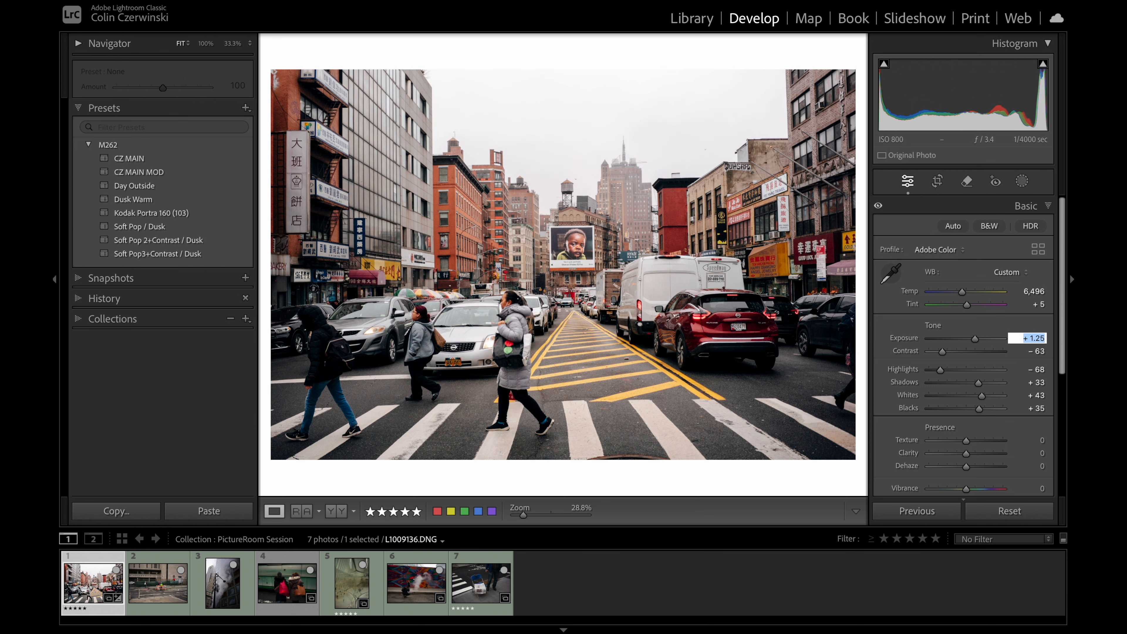
{"action": "key", "text": "Up"}
{"action": "key", "text": "Up"}
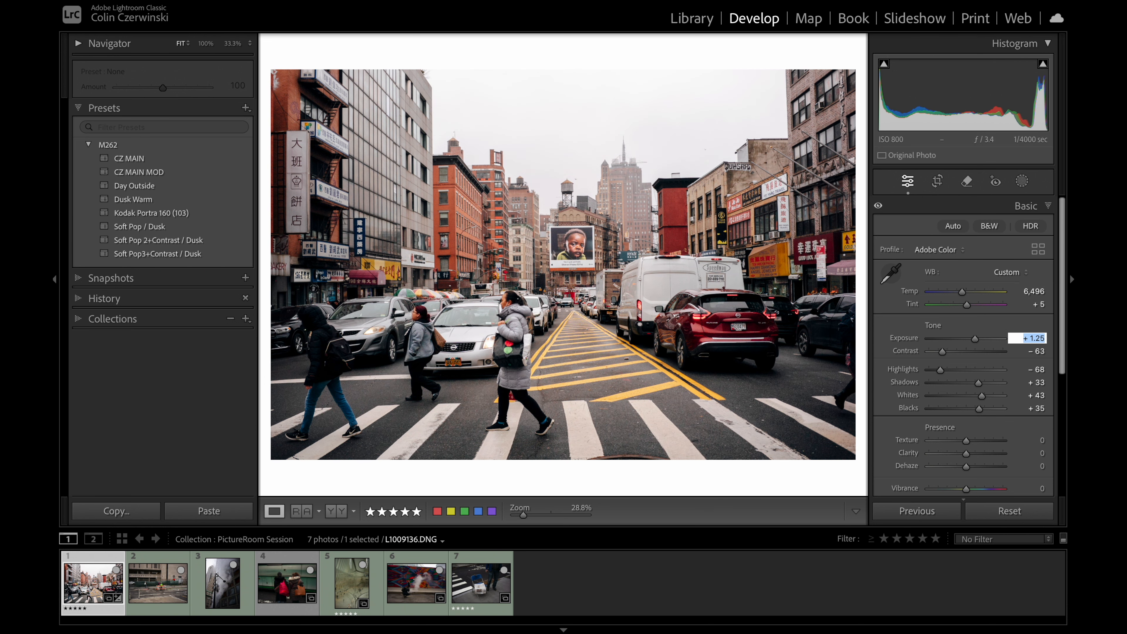
{"action": "key", "text": "Return"}
Step: Compare the street photo's before and after versions repeatedly, nudging the Exposure down and back up in between
{"action": "key", "text": "backslash"}
{"action": "key", "text": "backslash"}
{"action": "key", "text": "backslash"}
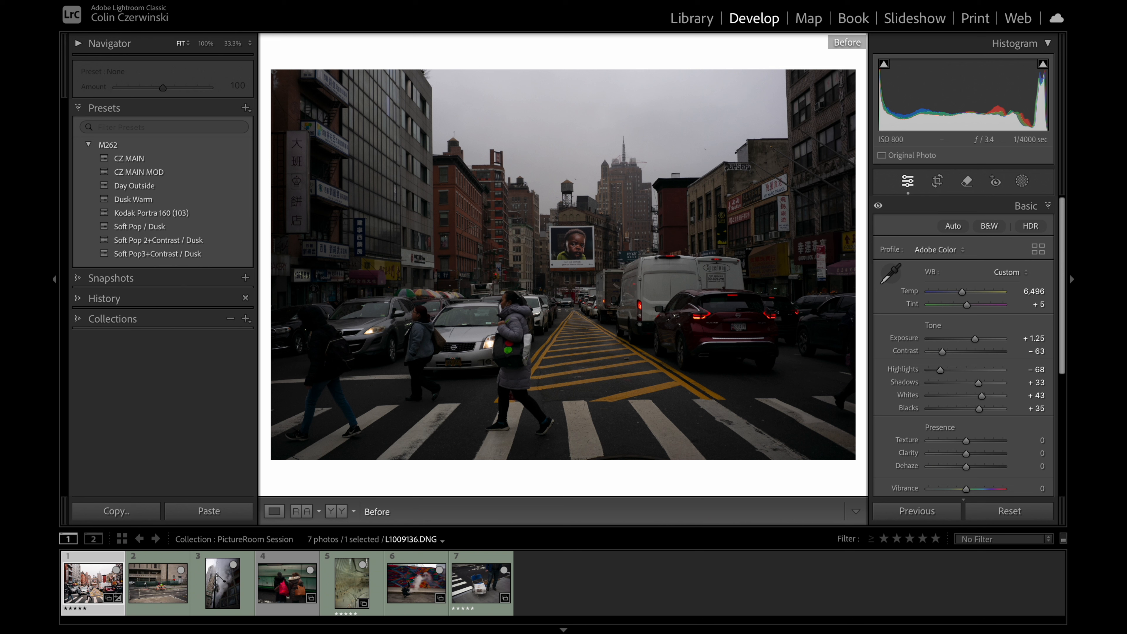
{"action": "key", "text": "backslash"}
{"action": "left_click", "coordinate": [1035, 339]}
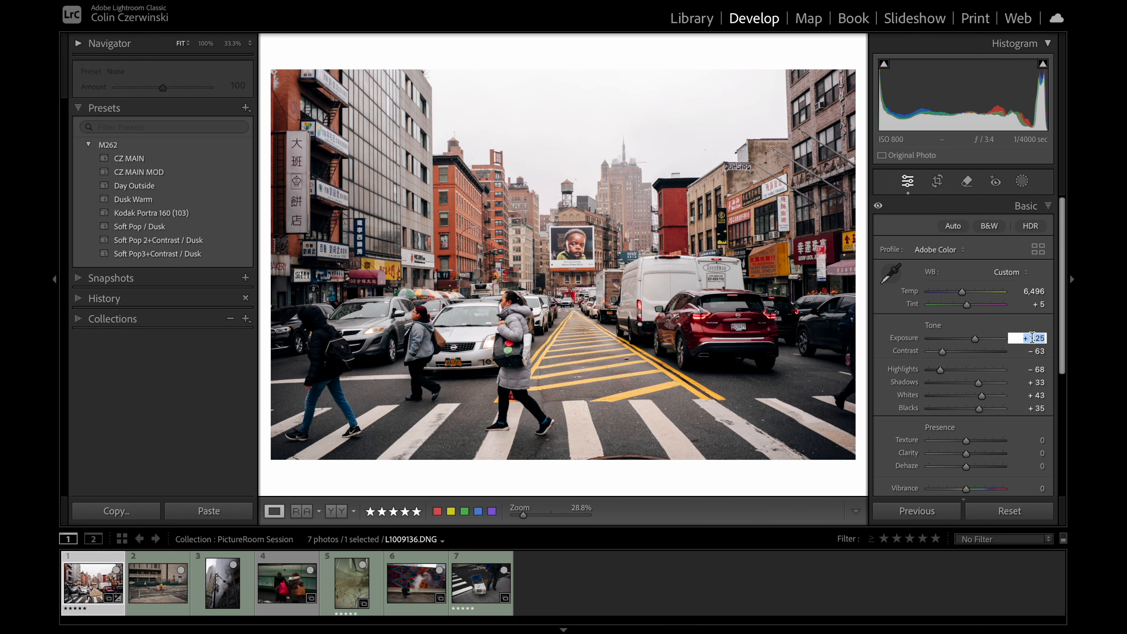
{"action": "key", "text": "Down"}
{"action": "key", "text": "Up"}
{"action": "key", "text": "Return"}
{"action": "key", "text": "backslash"}
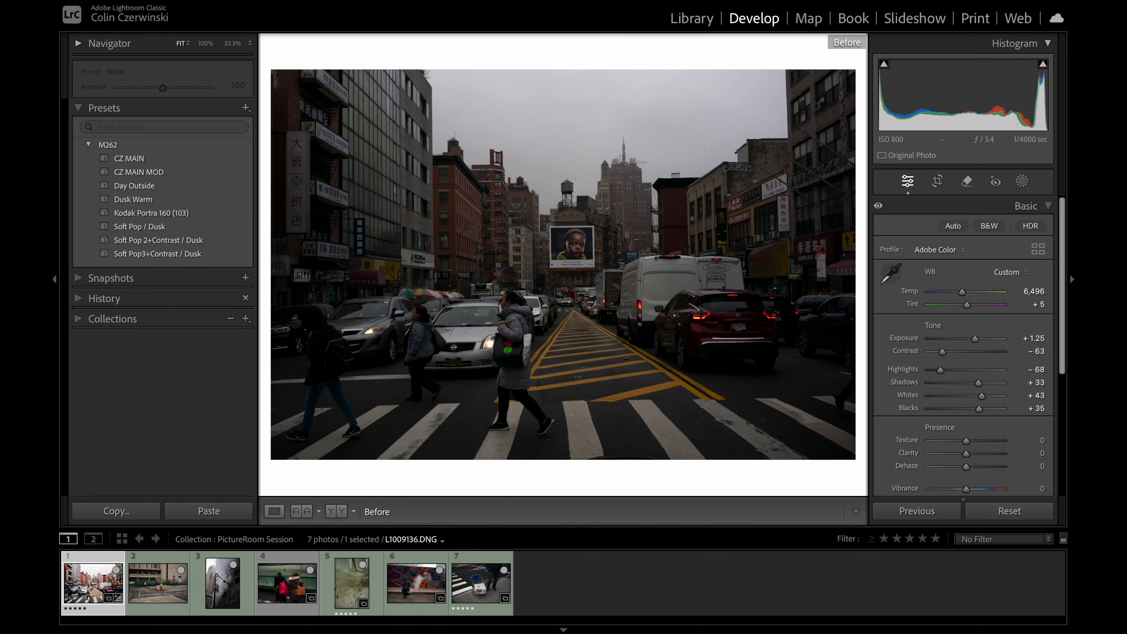
{"action": "key", "text": "backslash"}
Step: Copy the street photo's develop settings onto the second photo of the university building and set its Exposure to +0.50
{"action": "key", "text": "super+shift+c"}
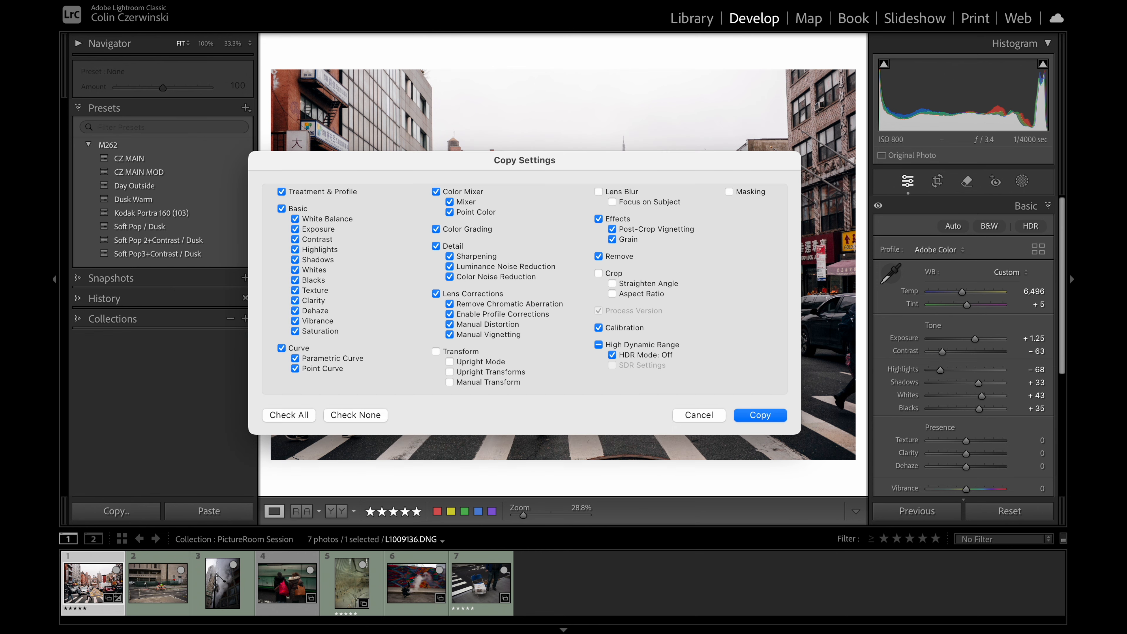
{"action": "key", "text": "Return"}
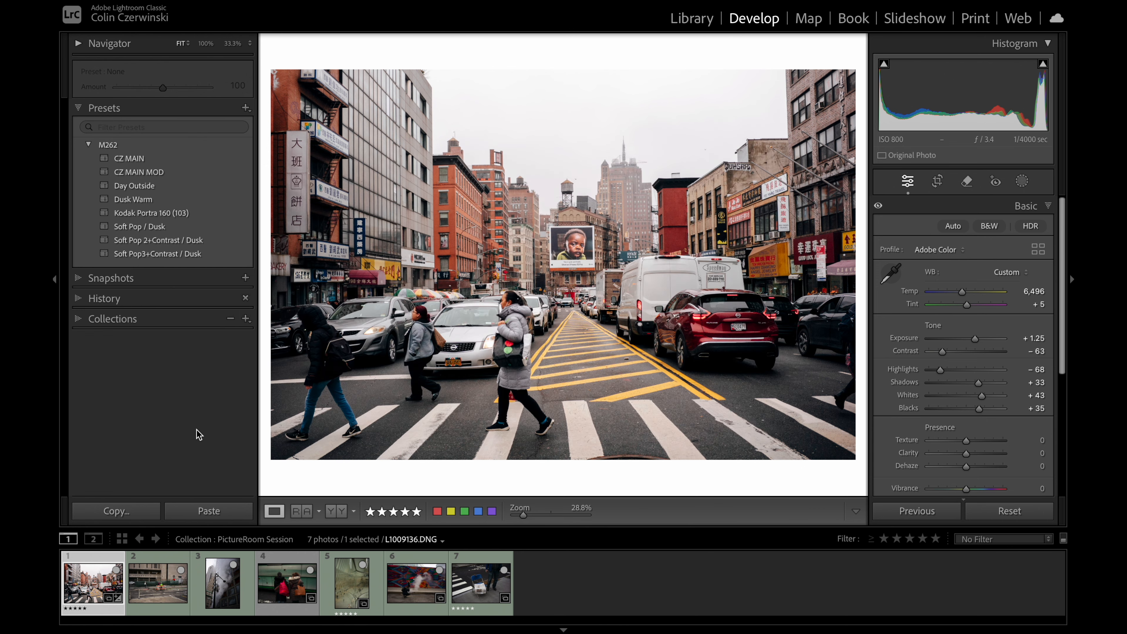
{"action": "left_click", "coordinate": [158, 583]}
{"action": "key", "text": "super+shift+v"}
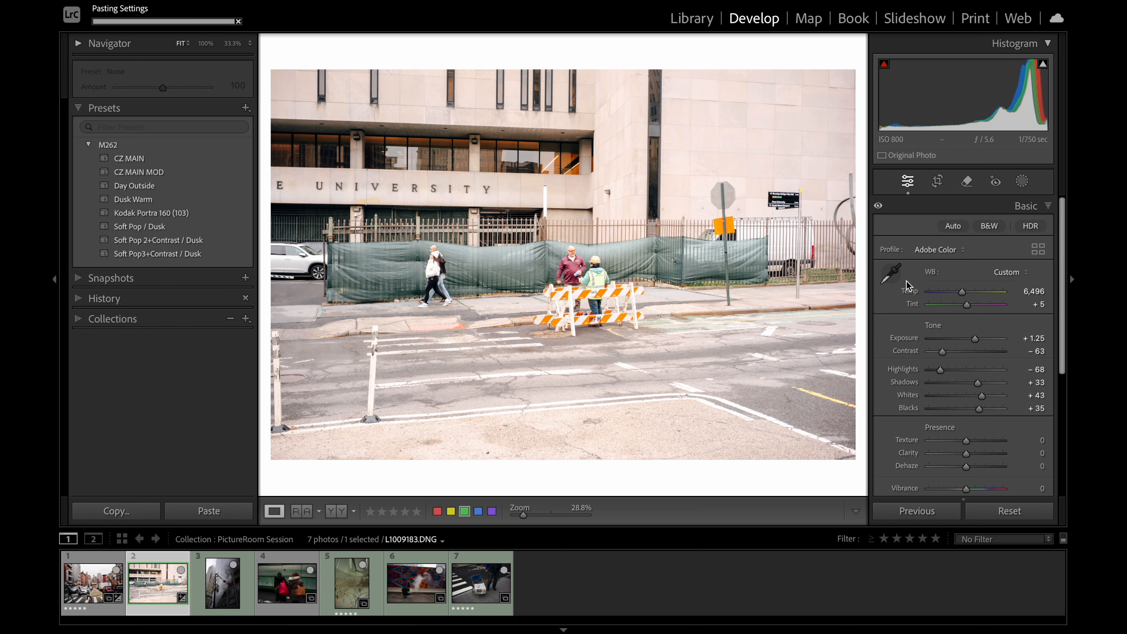
{"action": "left_click_drag", "start_coordinate": [972, 342], "coordinate": [970, 343]}
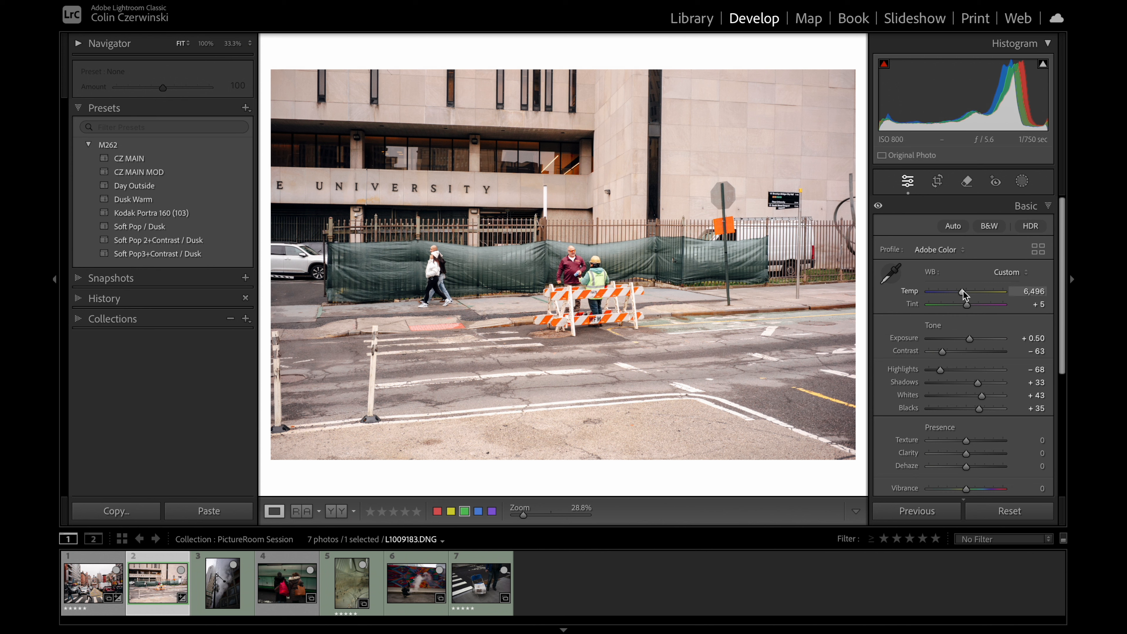
Step: Set the university photo's Temp to 6,110, Tint to +4, Blacks to +1, Whites to +38, Shadows to +42 and Highlights to −51, checking clipping
{"action": "left_click_drag", "start_coordinate": [964, 297], "coordinate": [968, 306]}
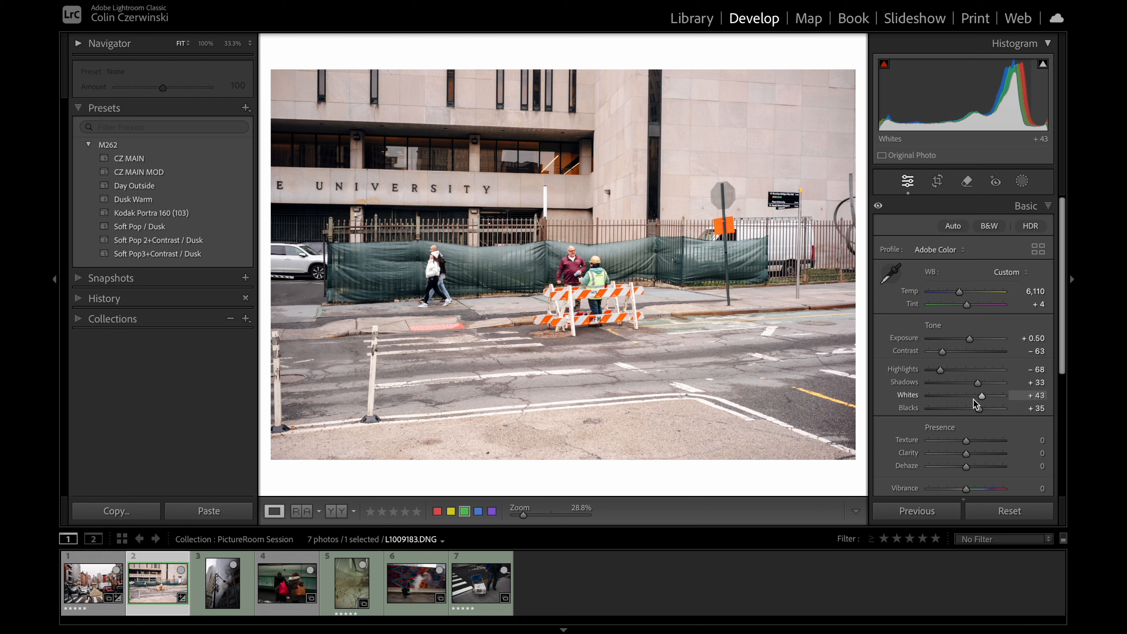
{"action": "key", "text": "j"}
{"action": "left_click_drag", "start_coordinate": [981, 410], "coordinate": [966, 410]}
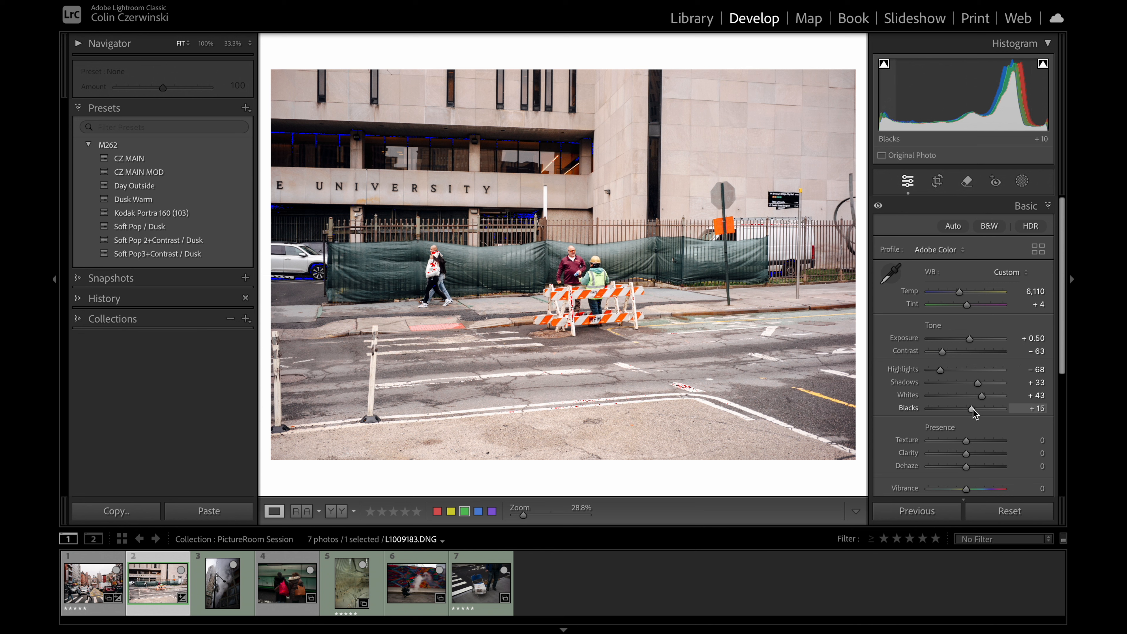
{"action": "left_click_drag", "start_coordinate": [973, 409], "coordinate": [945, 371]}
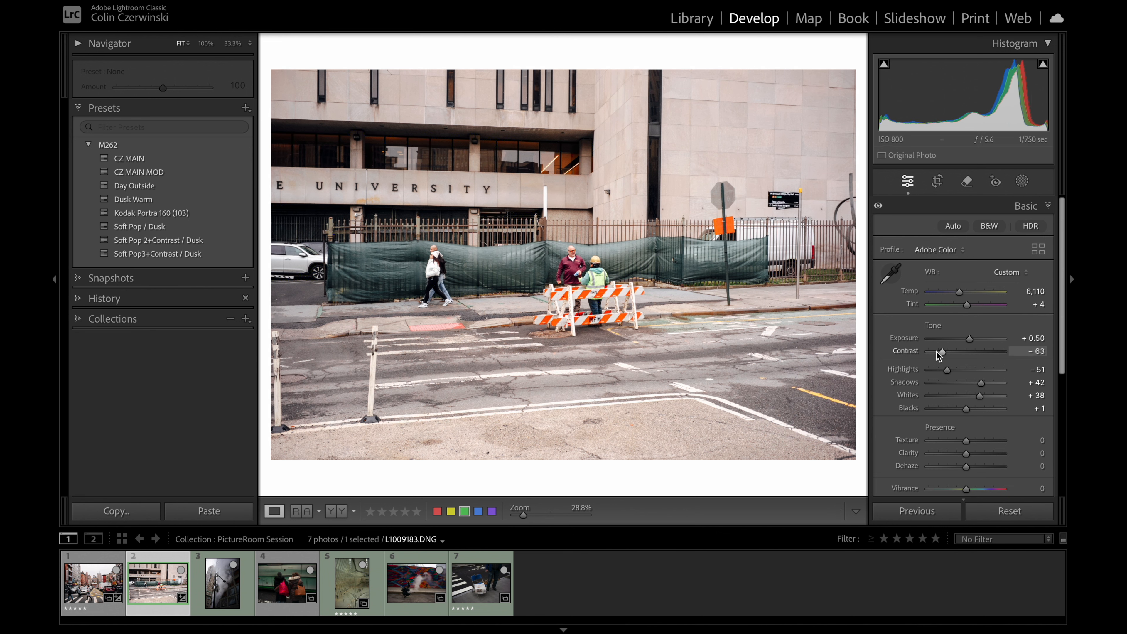
Step: Set the university photo's Exposure to +0.40 and compare the edit with the unedited version
{"action": "key", "text": "backslash"}
{"action": "key", "text": "backslash"}
{"action": "left_click", "coordinate": [1010, 337]}
{"action": "key", "text": "Down"}
{"action": "key", "text": "Return"}
{"action": "key", "text": "backslash"}
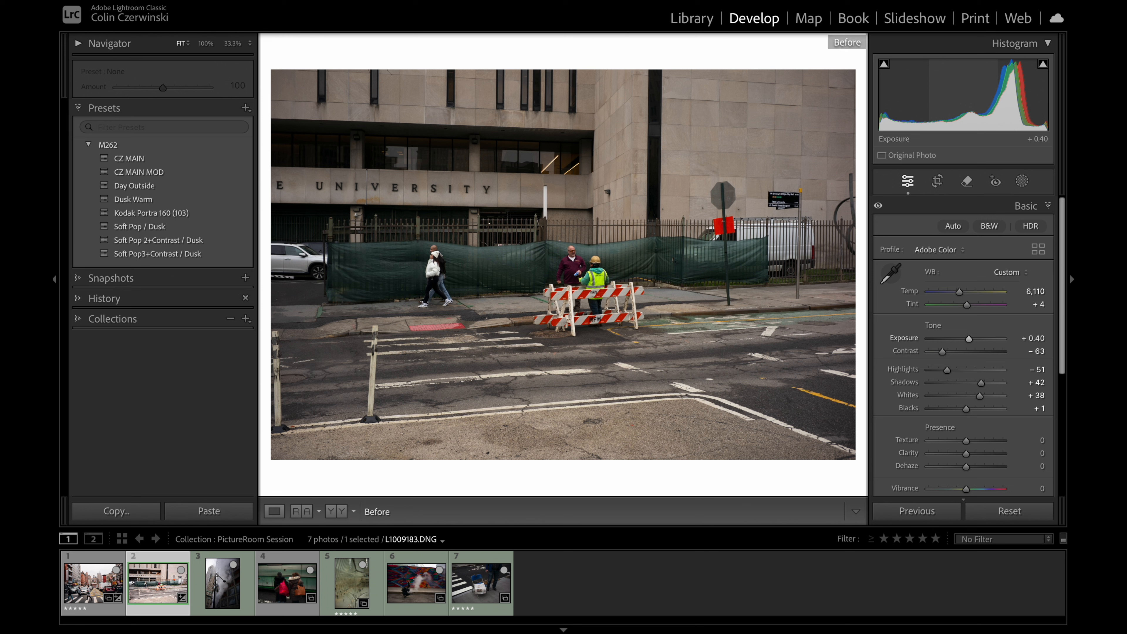
{"action": "key", "text": "backslash"}
Step: Change the background around the photo to Black, check the two workers up close and compare before and after
{"action": "right_click", "coordinate": [742, 65]}
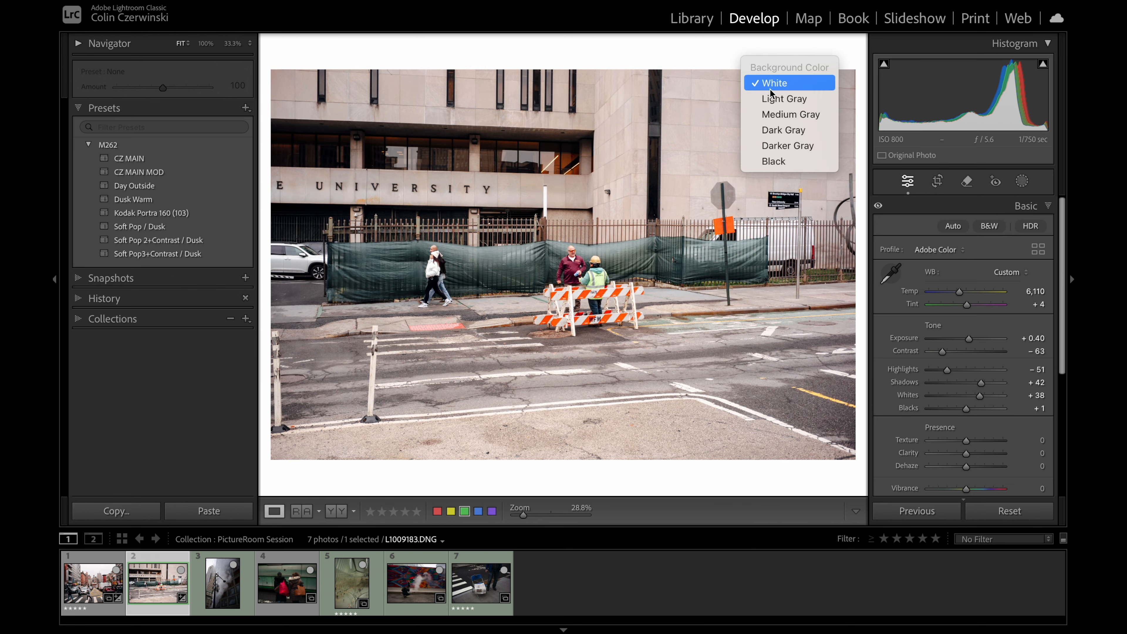
{"action": "left_click", "coordinate": [788, 162]}
{"action": "left_click", "coordinate": [624, 285]}
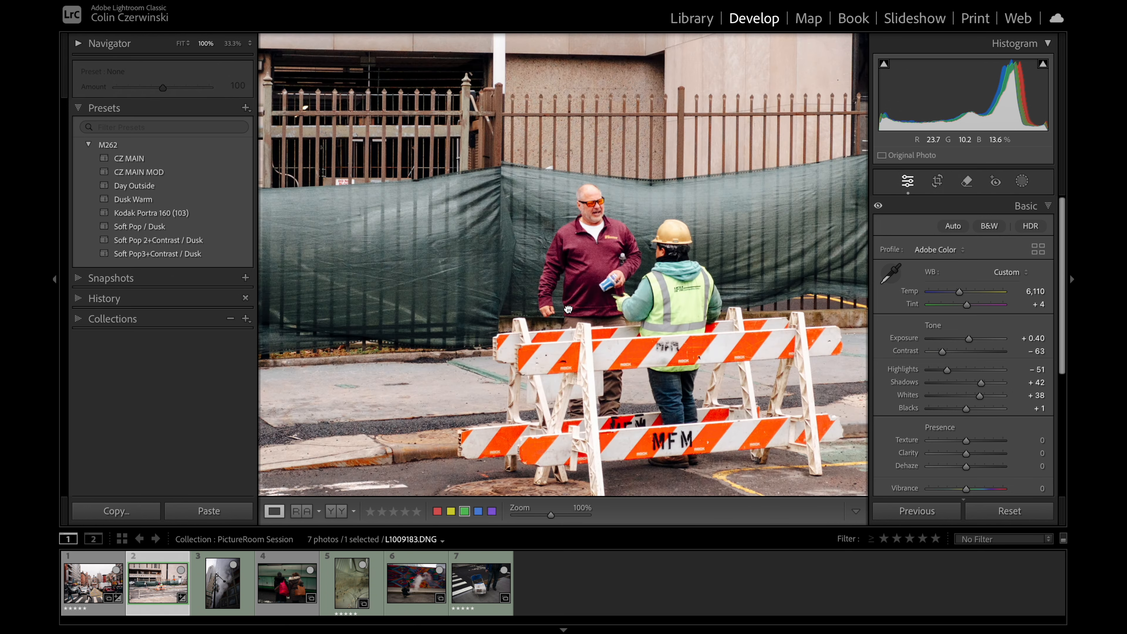
{"action": "left_click", "coordinate": [568, 309]}
{"action": "key", "text": "backslash"}
{"action": "key", "text": "backslash"}
{"action": "key", "text": "backslash"}
{"action": "key", "text": "backslash"}
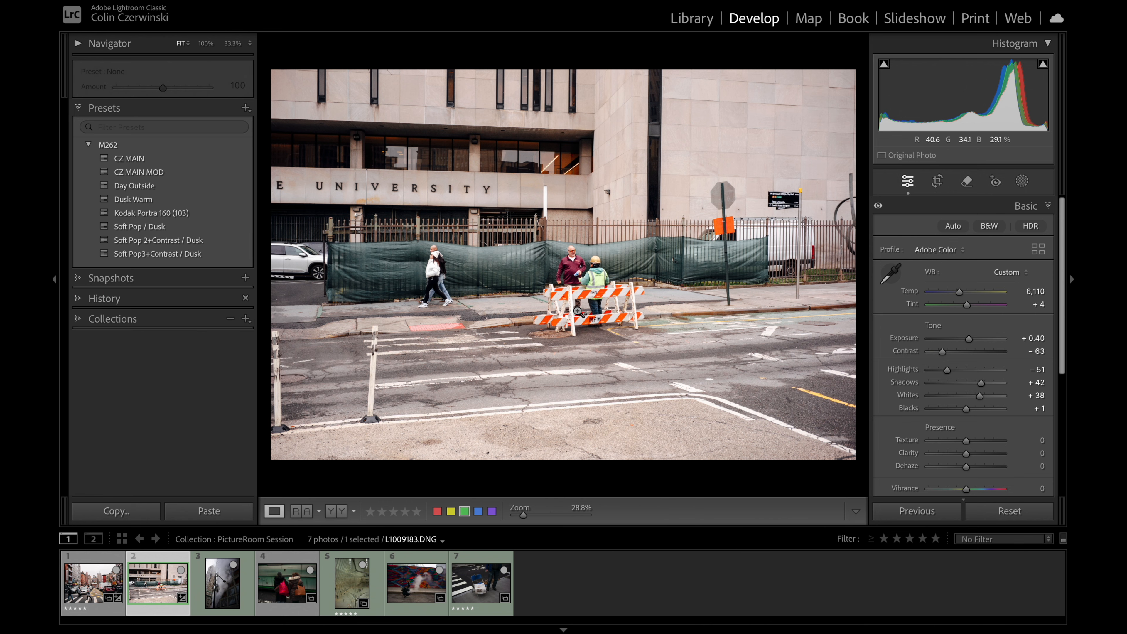
Step: Try an Exposure of +0.30 on the university photo and return it to +0.40
{"action": "left_click", "coordinate": [1023, 338]}
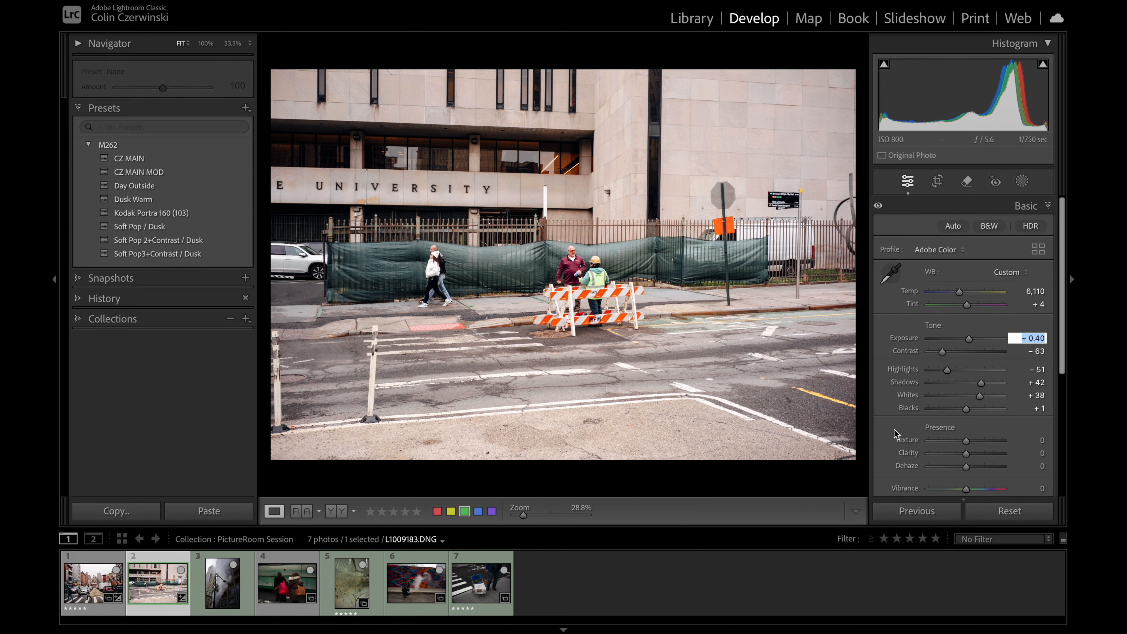
{"action": "key", "text": "backslash"}
{"action": "key", "text": "backslash"}
{"action": "key", "text": "Down"}
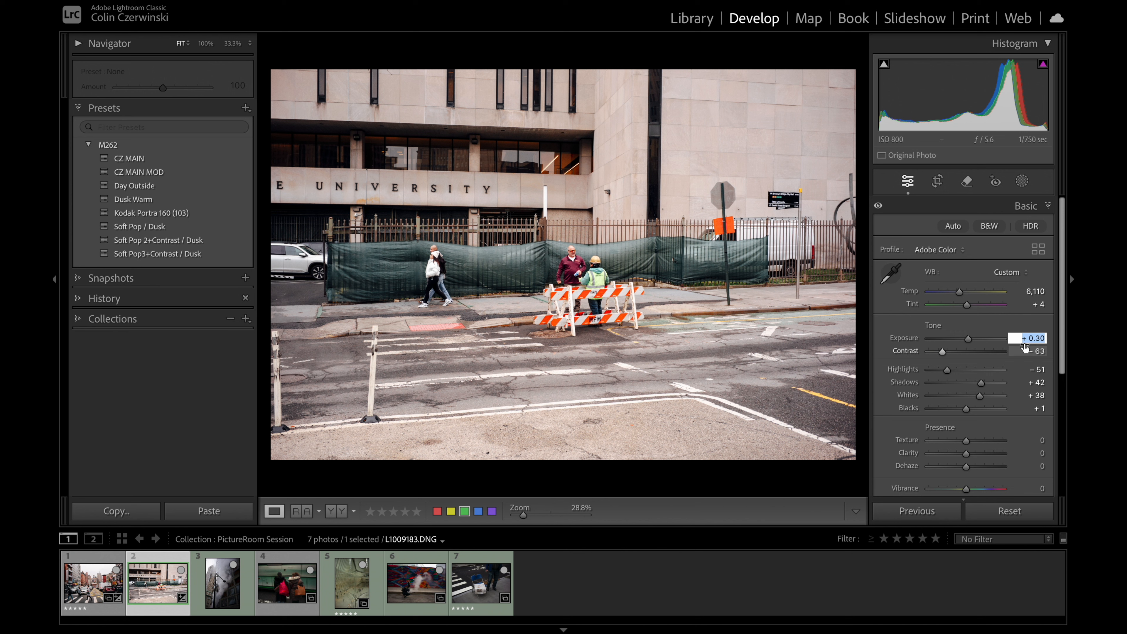
{"action": "key", "text": "Up"}
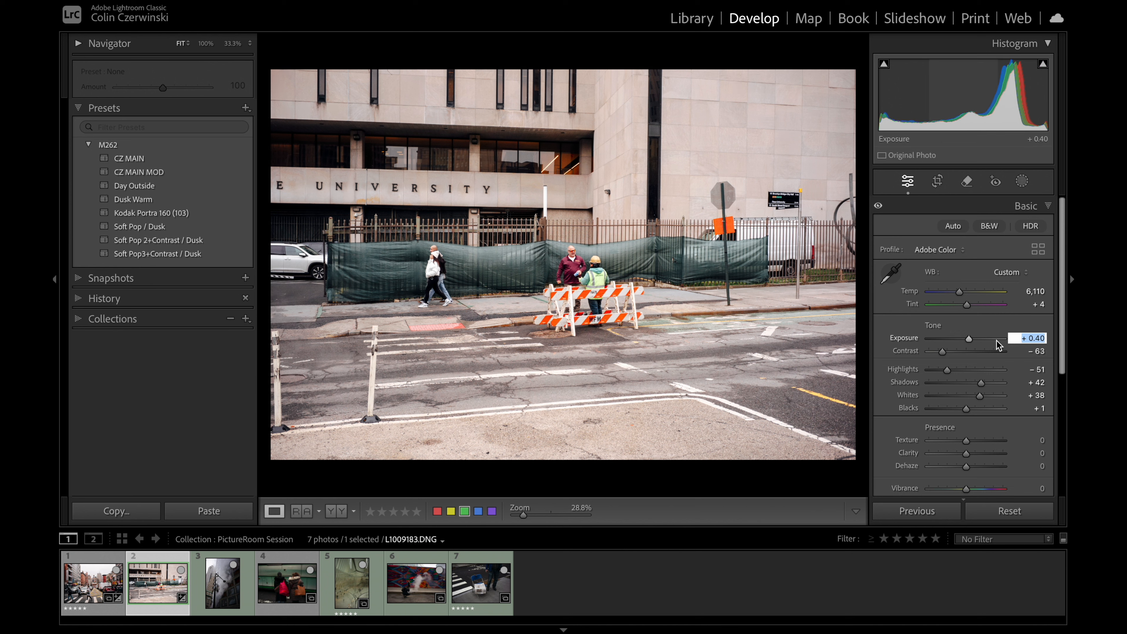
Step: Compare the university photo's before and after versions repeatedly against the black background
{"action": "key", "text": "backslash"}
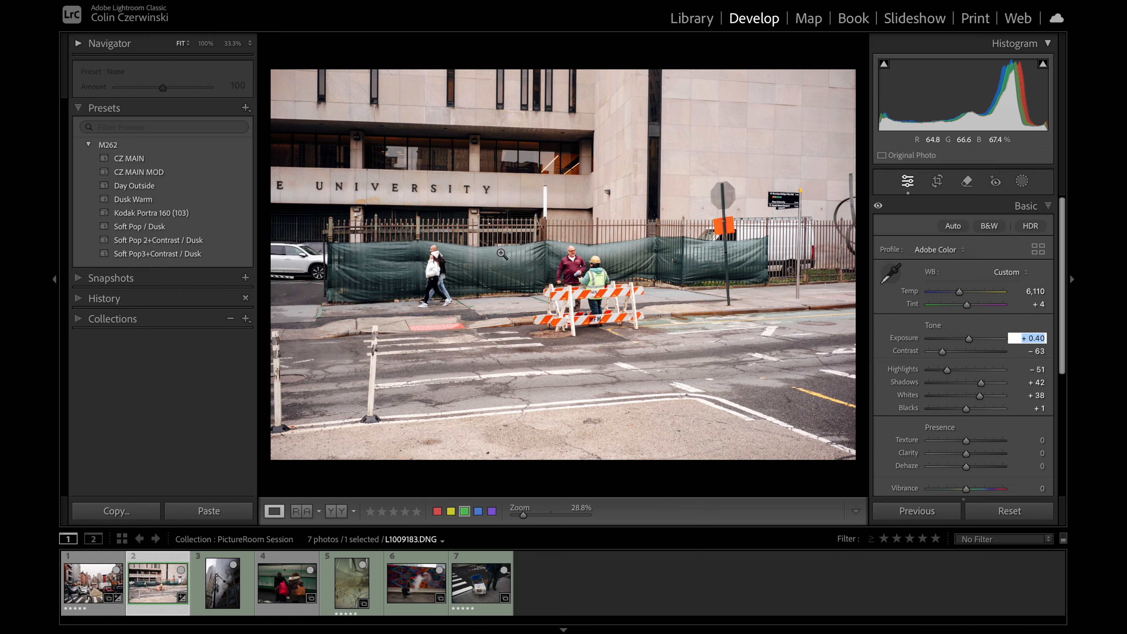
{"action": "key", "text": "backslash"}
{"action": "key", "text": "backslash"}
{"action": "key", "text": "backslash"}
{"action": "key", "text": "backslash"}
{"action": "key", "text": "backslash"}
{"action": "key", "text": "backslash"}
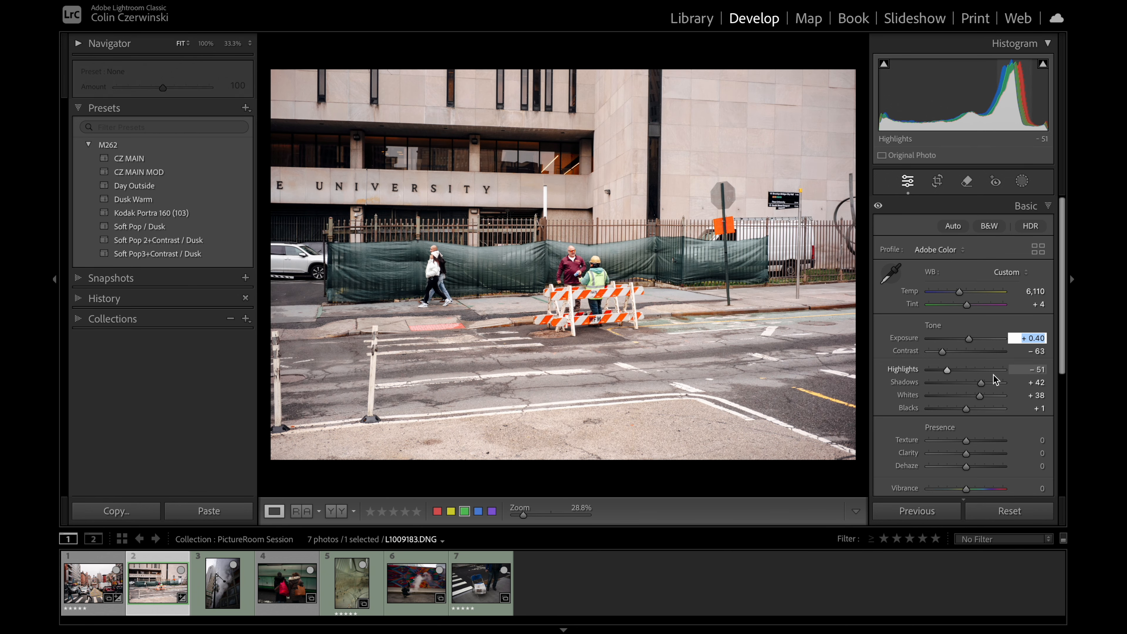
Step: Set the university photo's Highlights to −58 and Exposure to +0.30, comparing the result with the unedited version
{"action": "mouse_move", "coordinate": [954, 379]}
{"action": "left_mouse_down"}
{"action": "mouse_move", "coordinate": [932, 375]}
{"action": "mouse_move", "coordinate": [943, 377]}
{"action": "left_mouse_up"}
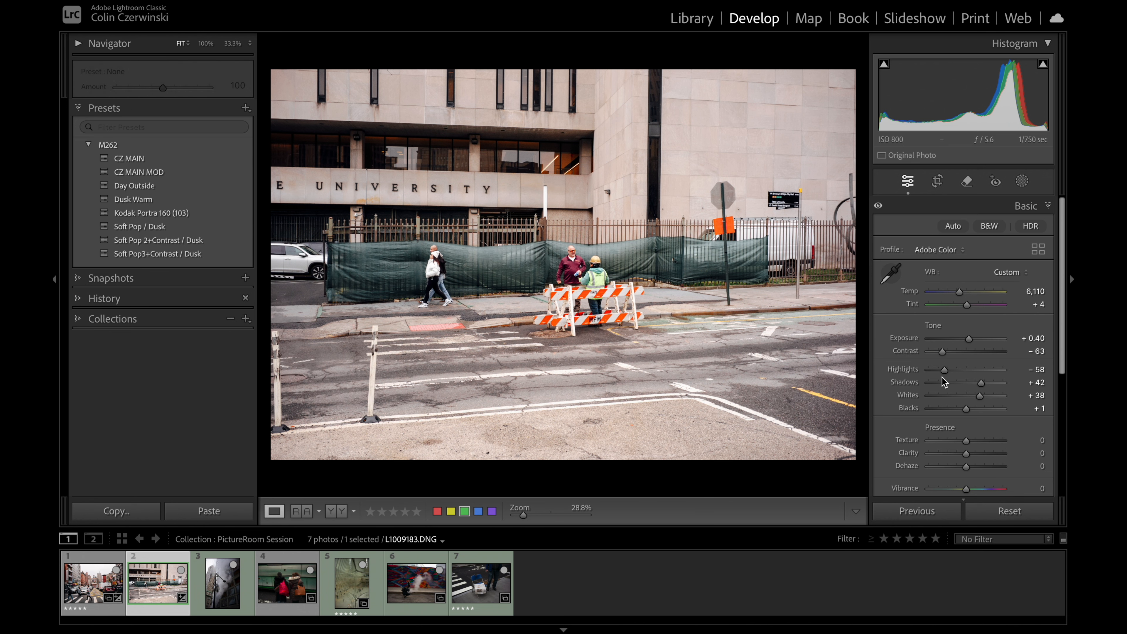
{"action": "left_click", "coordinate": [1023, 339]}
{"action": "key", "text": "Down"}
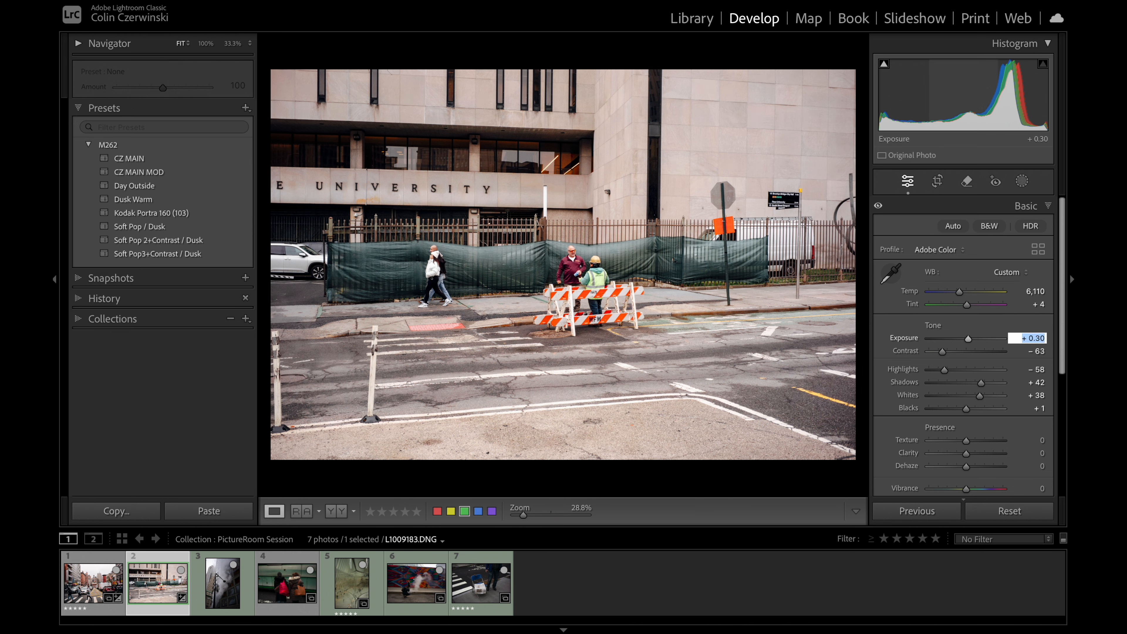
{"action": "key", "text": "Return"}
{"action": "key", "text": "backslash"}
{"action": "key", "text": "backslash"}
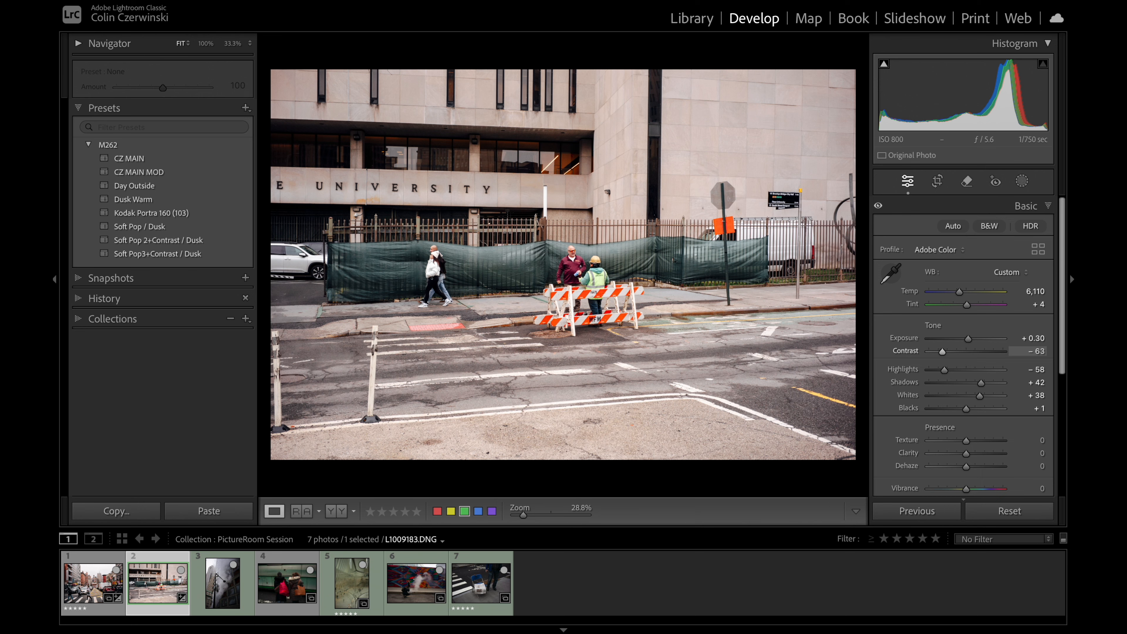
{"action": "key", "text": "backslash"}
{"action": "key", "text": "backslash"}
Step: Preview the university photo in the Print module, return to Develop and inspect the workers at the barricade at 100%
{"action": "left_click", "coordinate": [976, 19]}
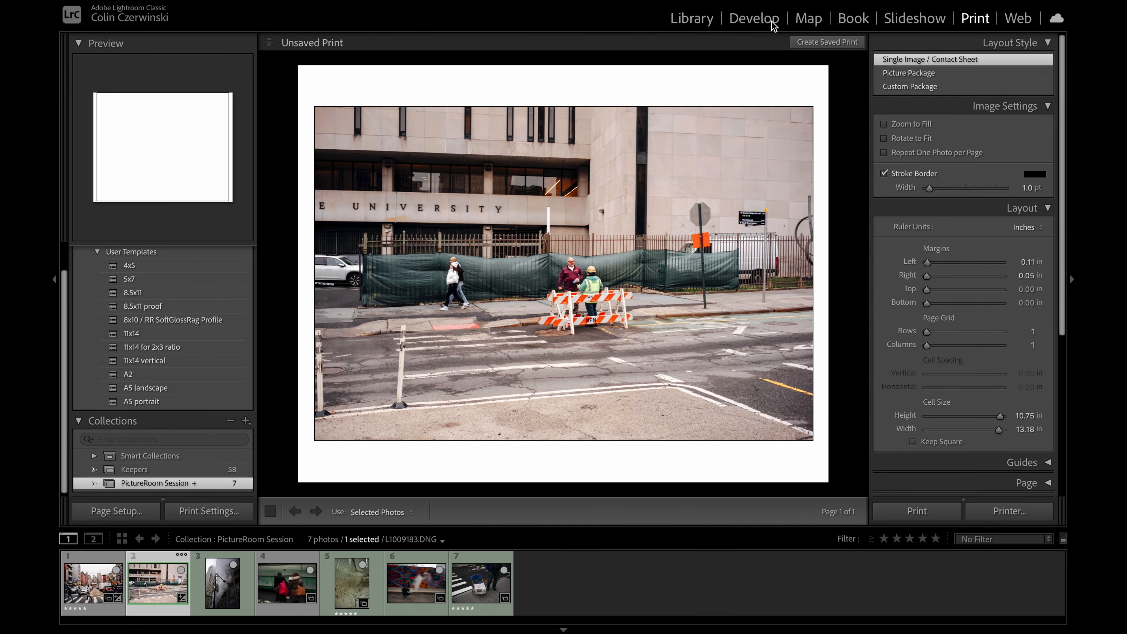
{"action": "left_click", "coordinate": [774, 23]}
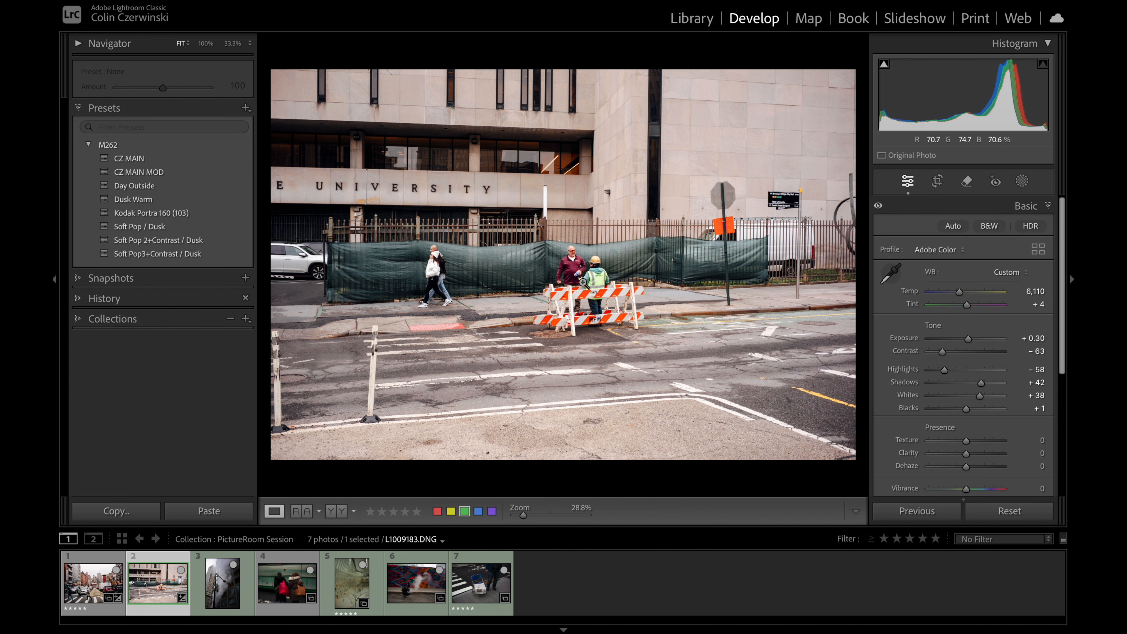
{"action": "left_click", "coordinate": [606, 324]}
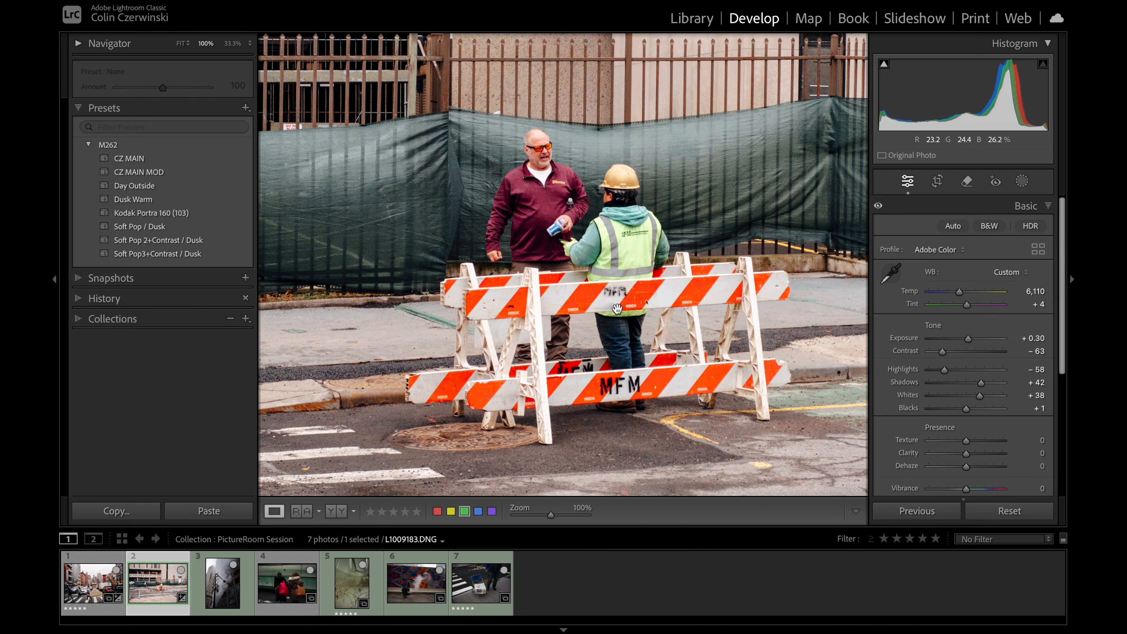
{"action": "left_click", "coordinate": [609, 330]}
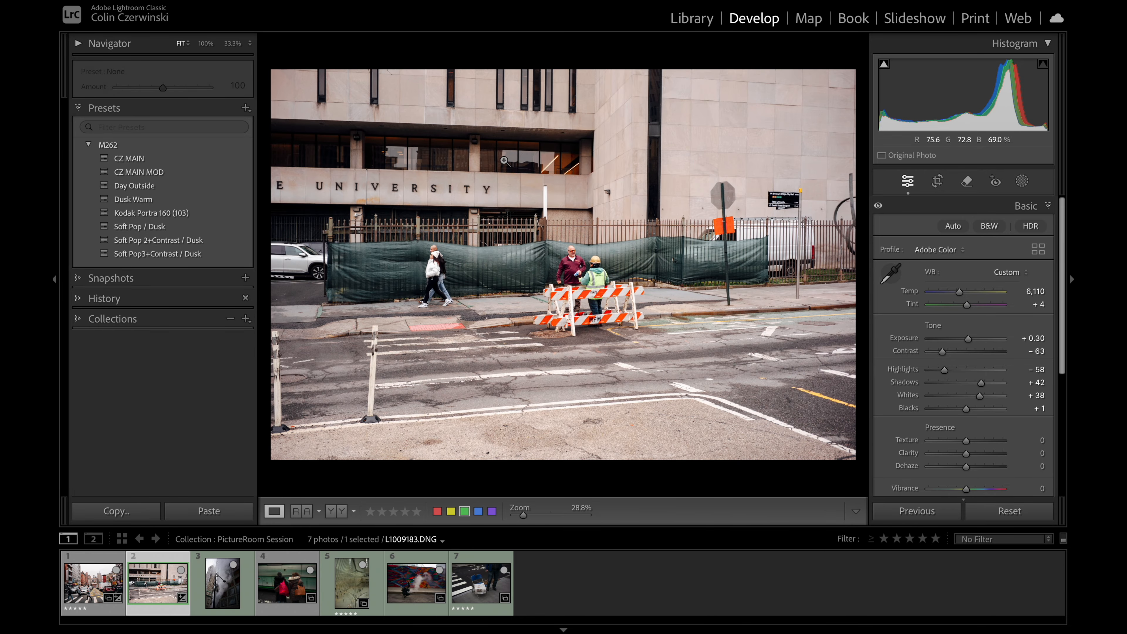
Step: Return to the first street photo after viewing the steam photo and cycle through its file and exposure info overlays
{"action": "left_click", "coordinate": [220, 581]}
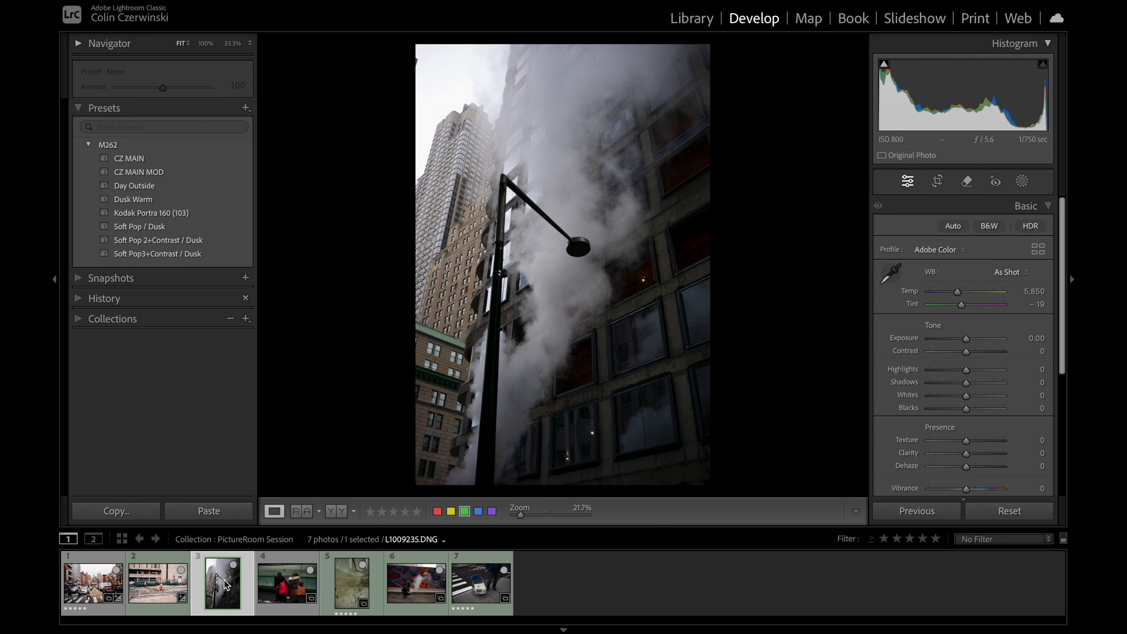
{"action": "left_click", "coordinate": [160, 588]}
{"action": "left_click", "coordinate": [97, 590]}
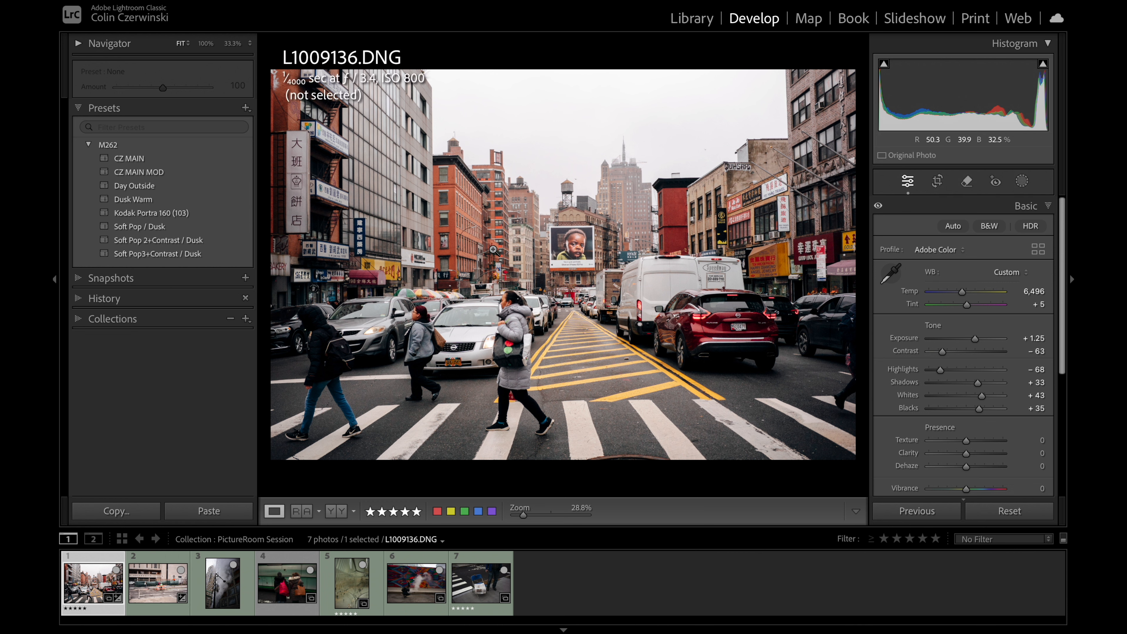
{"action": "key", "text": "i"}
{"action": "key", "text": "i"}
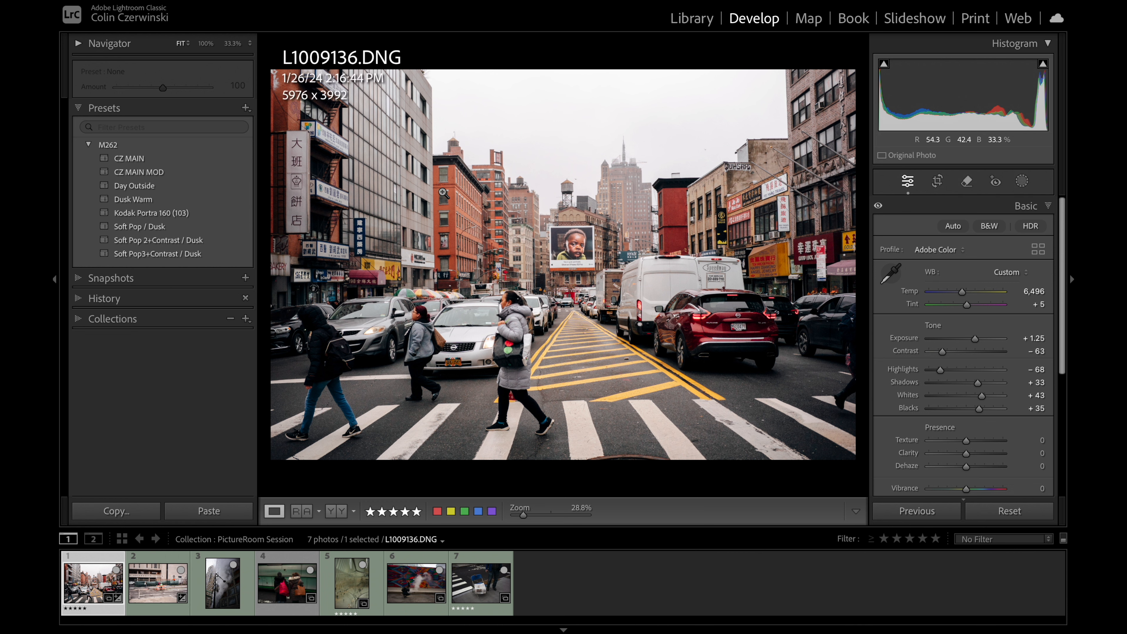
{"action": "key", "text": "i"}
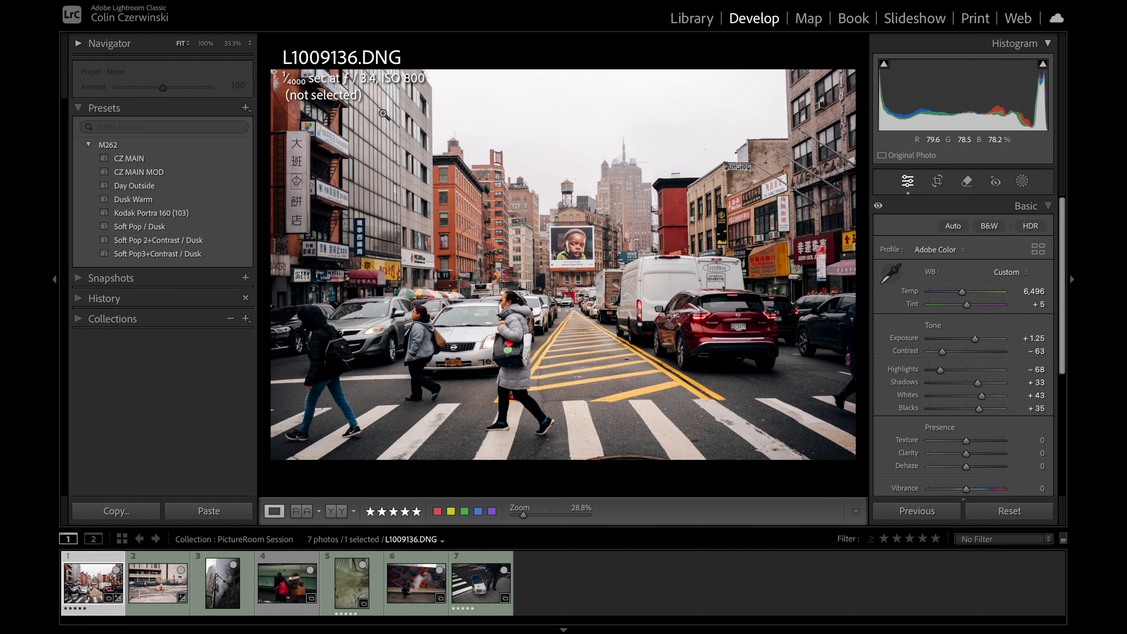
{"action": "key", "text": "i"}
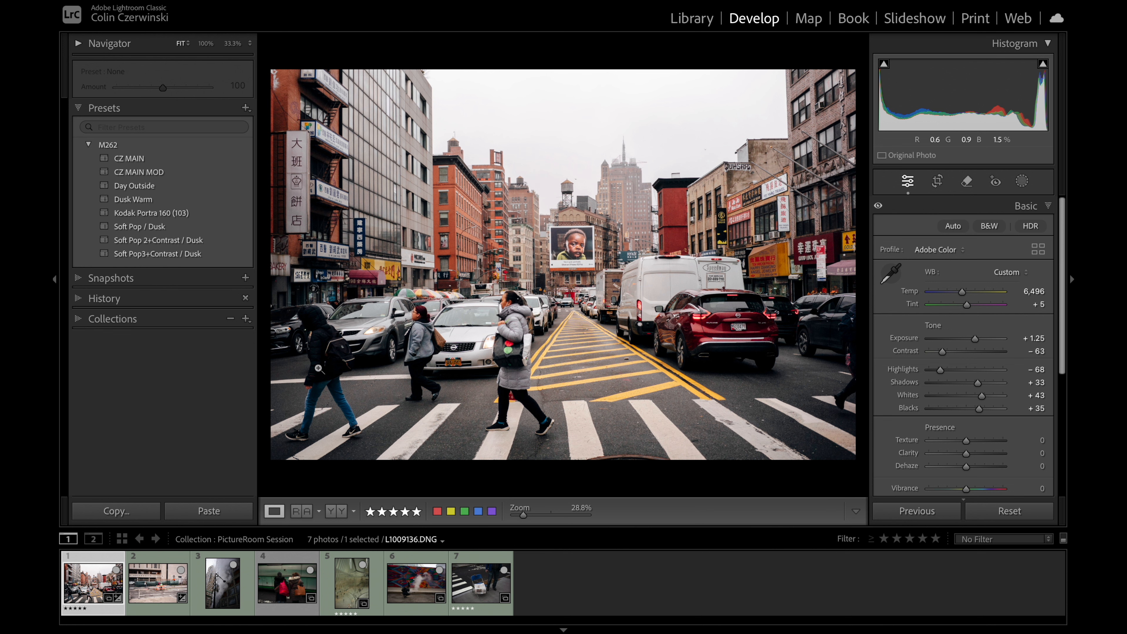
Step: Look through the other photos in the PictureRoom Session collection up to the seventh one
{"action": "left_click", "coordinate": [172, 580]}
{"action": "left_click", "coordinate": [223, 584]}
{"action": "left_click", "coordinate": [357, 589]}
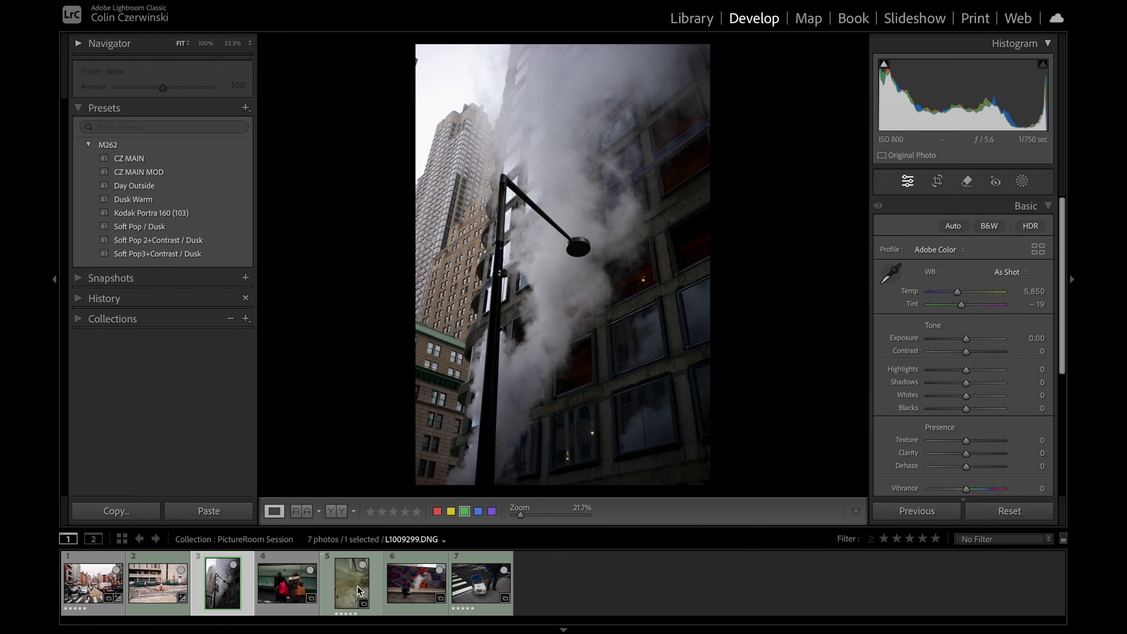
{"action": "left_click", "coordinate": [420, 586]}
{"action": "left_click", "coordinate": [482, 584]}
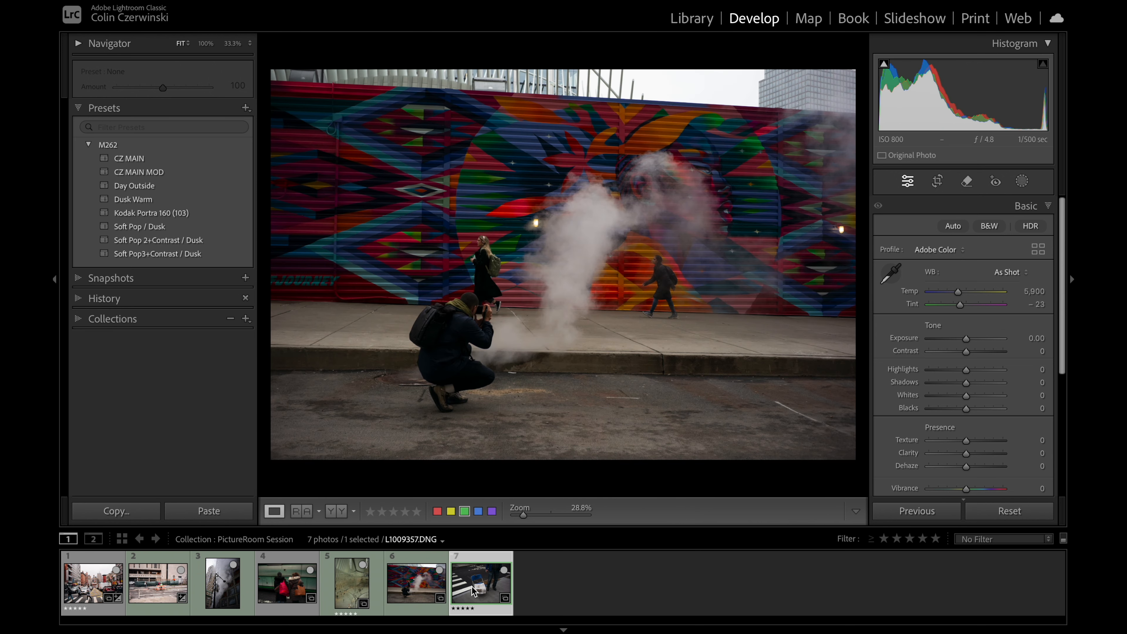
Step: Go back to the university photo, try a Tint of −6 and settle on a Tint of +1
{"action": "left_click", "coordinate": [158, 582]}
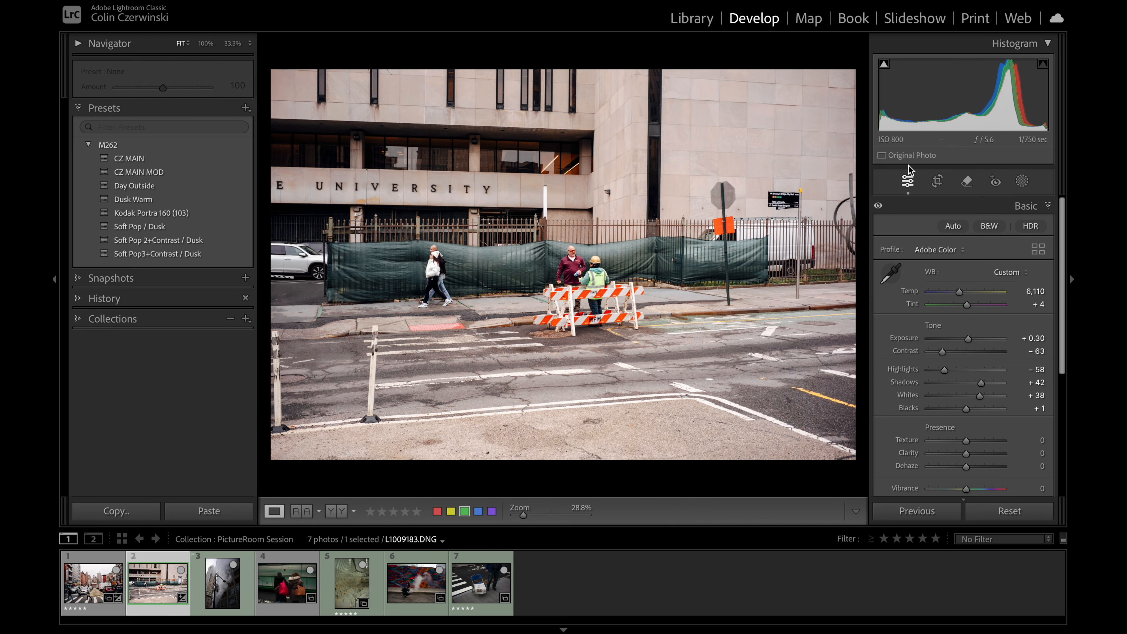
{"action": "left_click", "coordinate": [1037, 304]}
{"action": "type", "text": "-6"}
{"action": "key", "text": "Return"}
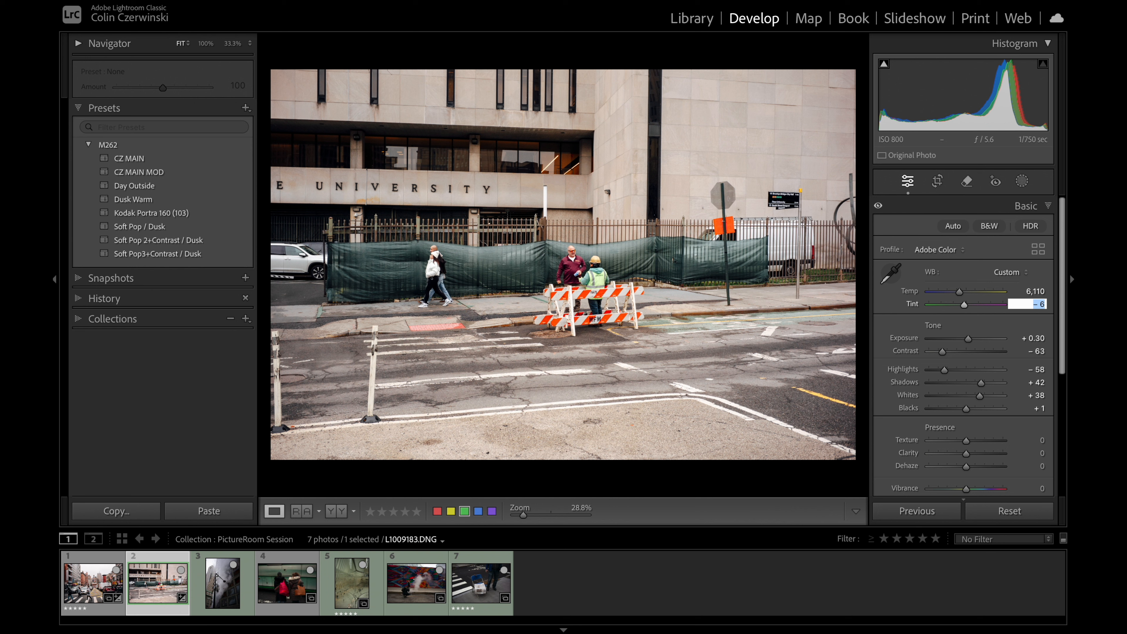
{"action": "key", "text": "Down"}
{"action": "key", "text": "Return"}
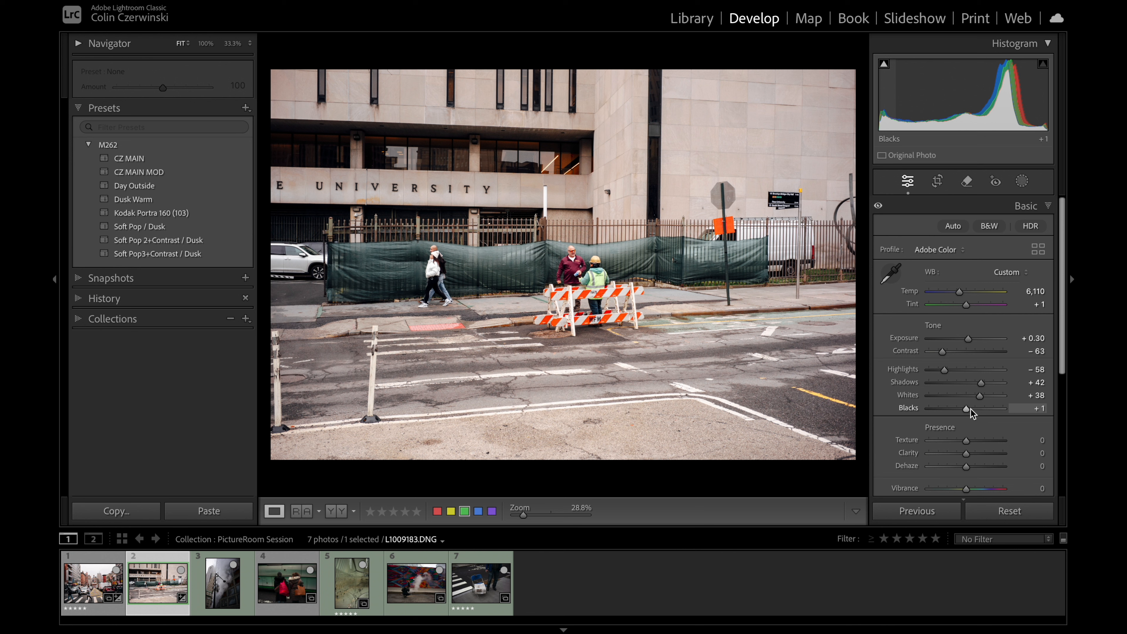
Step: Set the university photo's Blacks to +26, Whites to +30 and Contrast to −57, comparing before and after in between
{"action": "left_click_drag", "start_coordinate": [968, 410], "coordinate": [978, 396]}
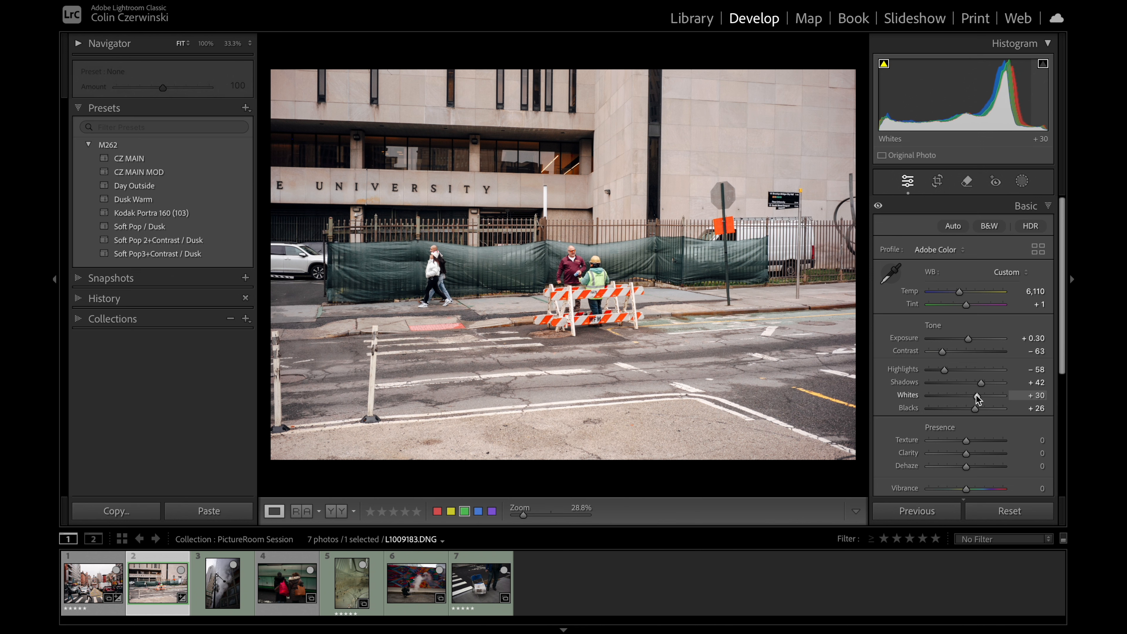
{"action": "key", "text": "backslash"}
{"action": "key", "text": "backslash"}
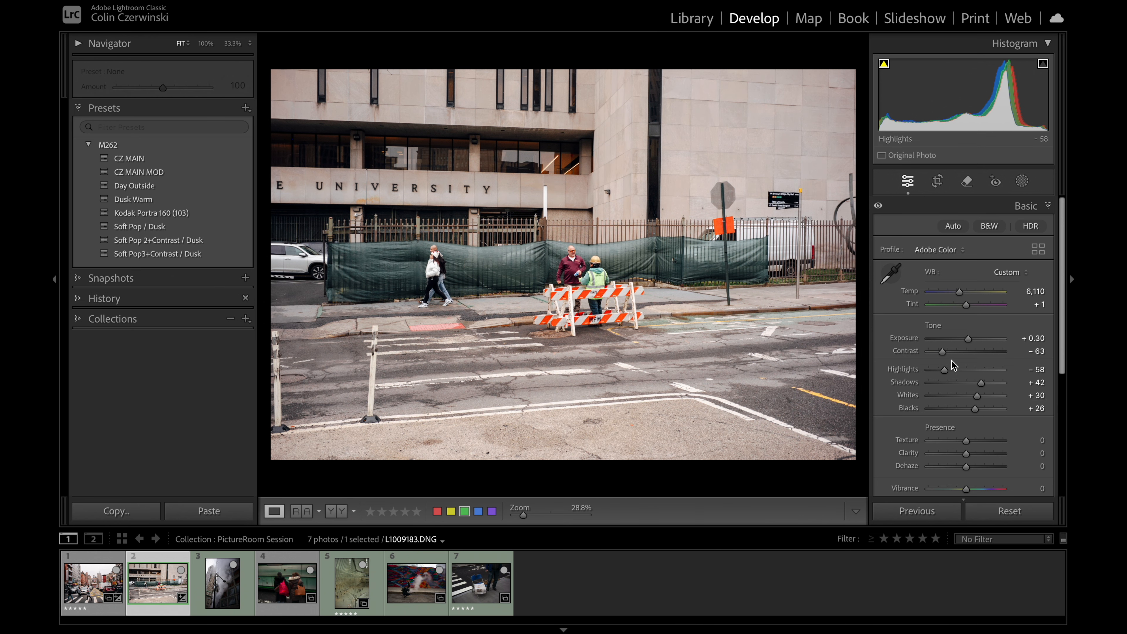
{"action": "left_click_drag", "start_coordinate": [942, 351], "coordinate": [946, 351]}
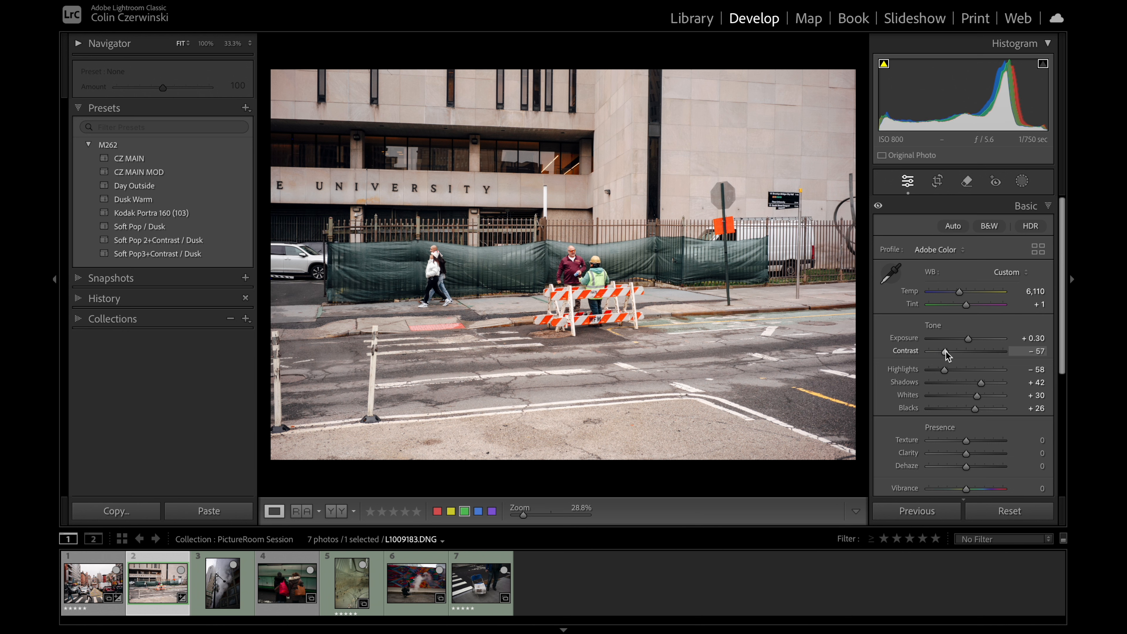
Step: Switch the background around the photo back to White and compare the university photo's before and after versions
{"action": "right_click", "coordinate": [735, 50]}
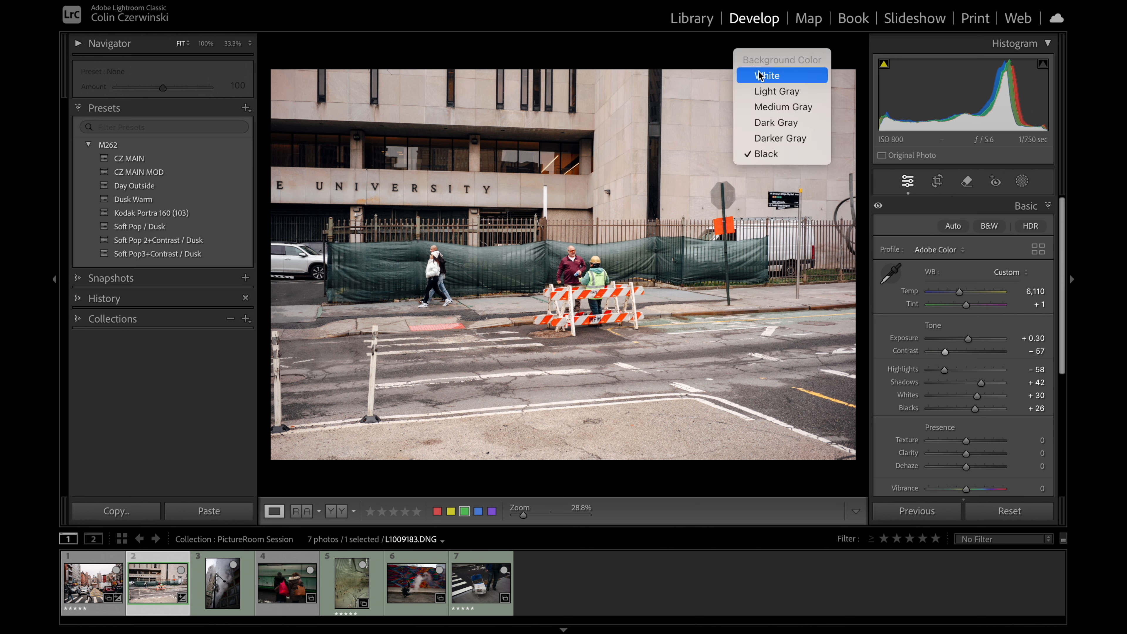
{"action": "left_click", "coordinate": [760, 76]}
{"action": "key", "text": "backslash"}
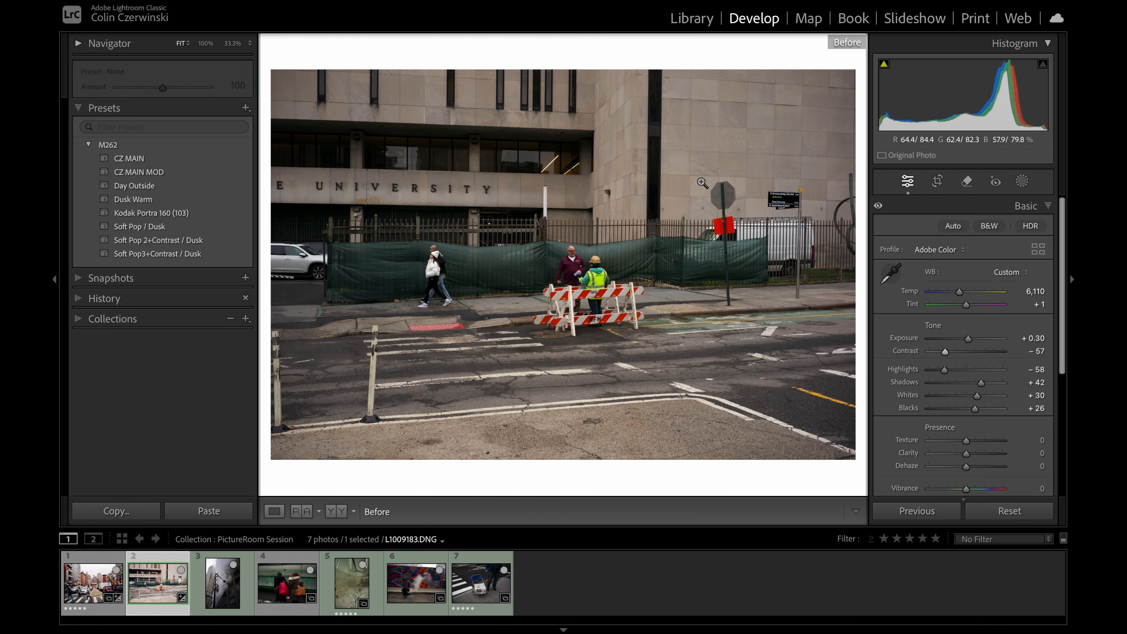
{"action": "key", "text": "backslash"}
{"action": "key", "text": "backslash"}
{"action": "key", "text": "backslash"}
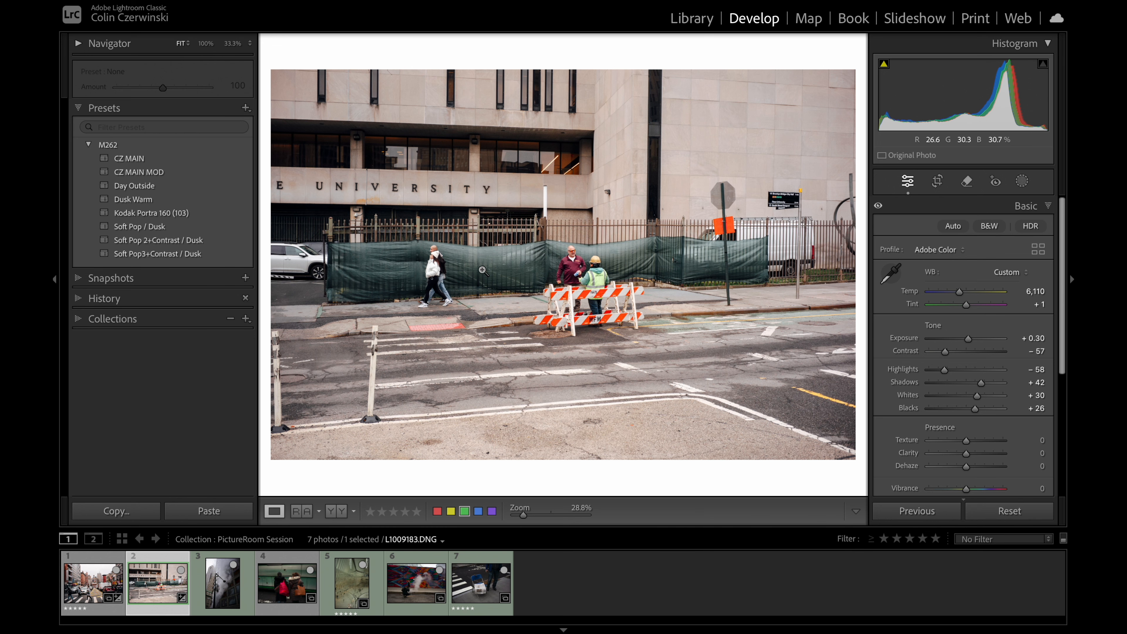
Step: Open the university photo for editing in Adobe Photoshop 2024
{"action": "right_click", "coordinate": [658, 293]}
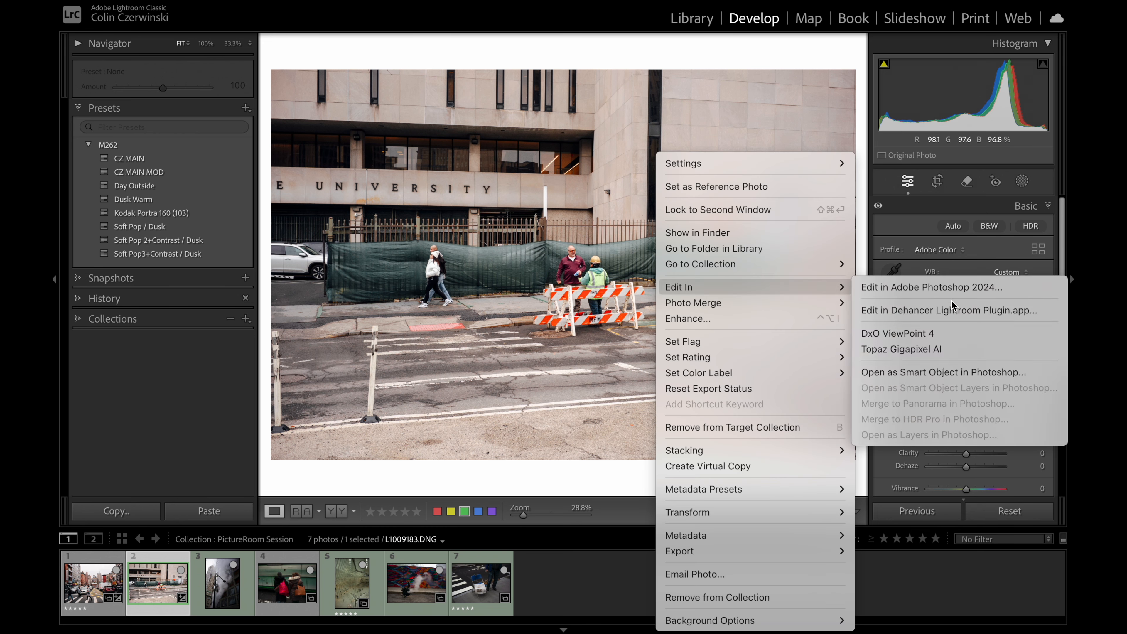
{"action": "left_click", "coordinate": [907, 288]}
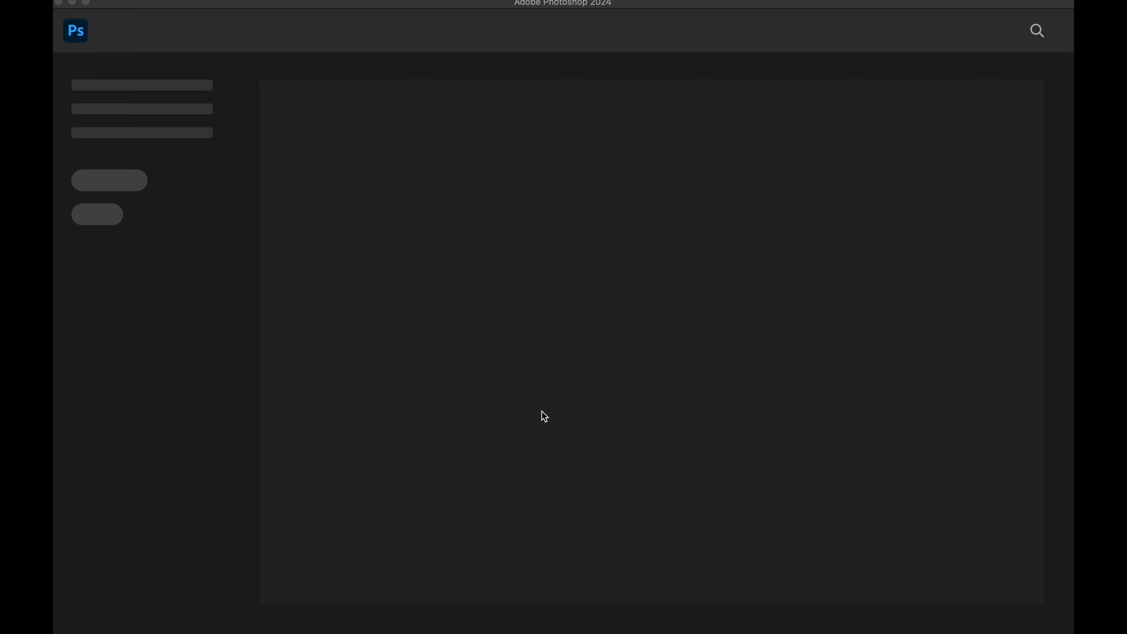
{"action": "mouse_move", "coordinate": [555, 626]}
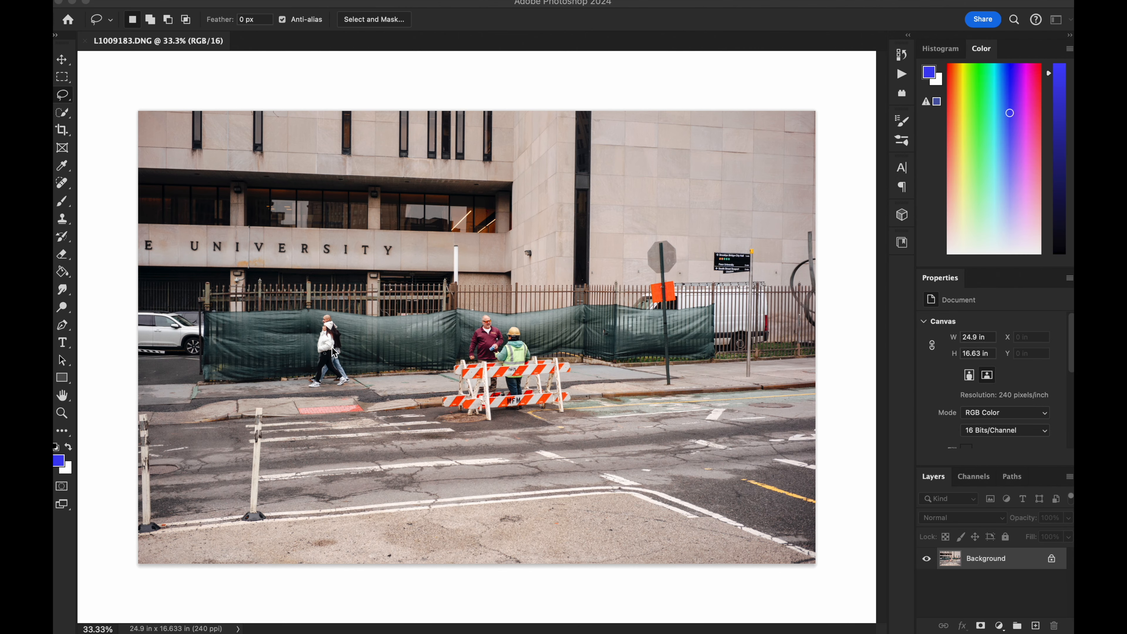
Step: Select the two pedestrians walking past the green fence with the Lasso tool and remove them using Generative Fill with an empty prompt
{"action": "key", "text": "z"}
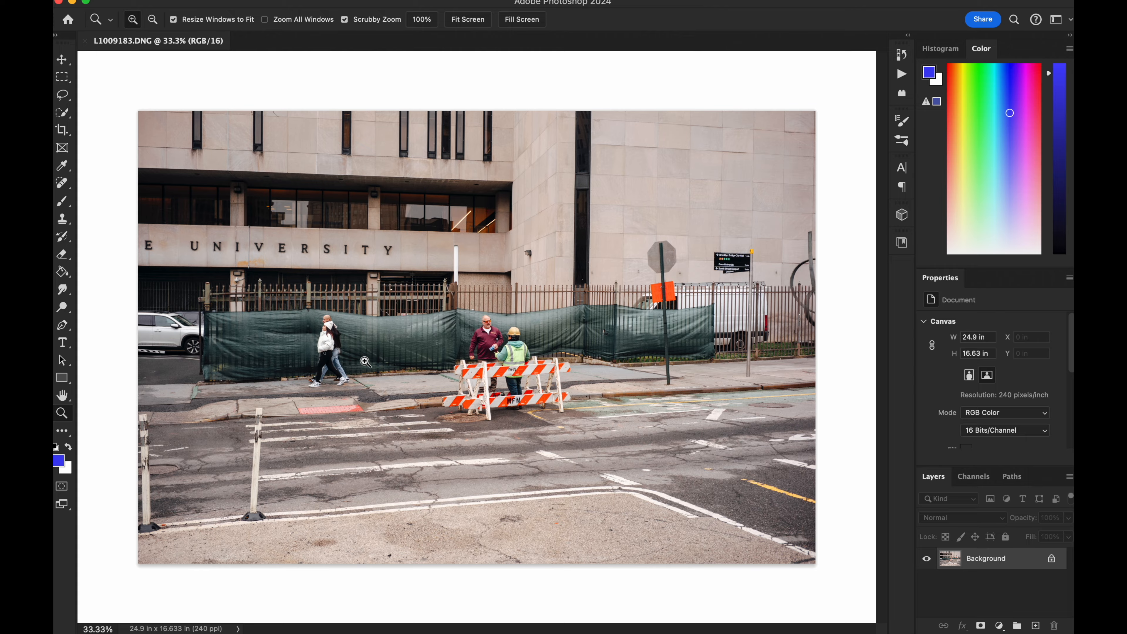
{"action": "mouse_move", "coordinate": [366, 366]}
{"action": "left_mouse_down"}
{"action": "mouse_move", "coordinate": [418, 388]}
{"action": "mouse_move", "coordinate": [544, 360]}
{"action": "mouse_move", "coordinate": [575, 389]}
{"action": "left_mouse_up"}
{"action": "left_click", "coordinate": [62, 95]}
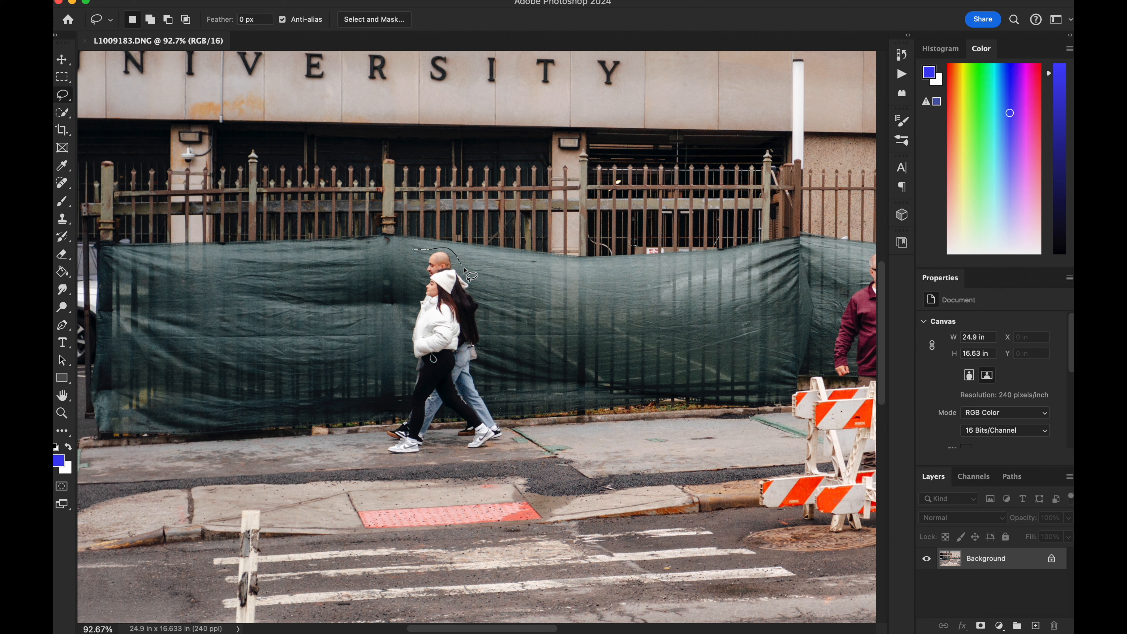
{"action": "mouse_move", "coordinate": [464, 268]}
{"action": "left_mouse_down"}
{"action": "mouse_move", "coordinate": [507, 402]}
{"action": "mouse_move", "coordinate": [499, 445]}
{"action": "mouse_move", "coordinate": [454, 456]}
{"action": "mouse_move", "coordinate": [445, 438]}
{"action": "mouse_move", "coordinate": [412, 457]}
{"action": "mouse_move", "coordinate": [368, 444]}
{"action": "mouse_move", "coordinate": [402, 373]}
{"action": "mouse_move", "coordinate": [405, 340]}
{"action": "left_mouse_up"}
{"action": "right_click", "coordinate": [462, 316]}
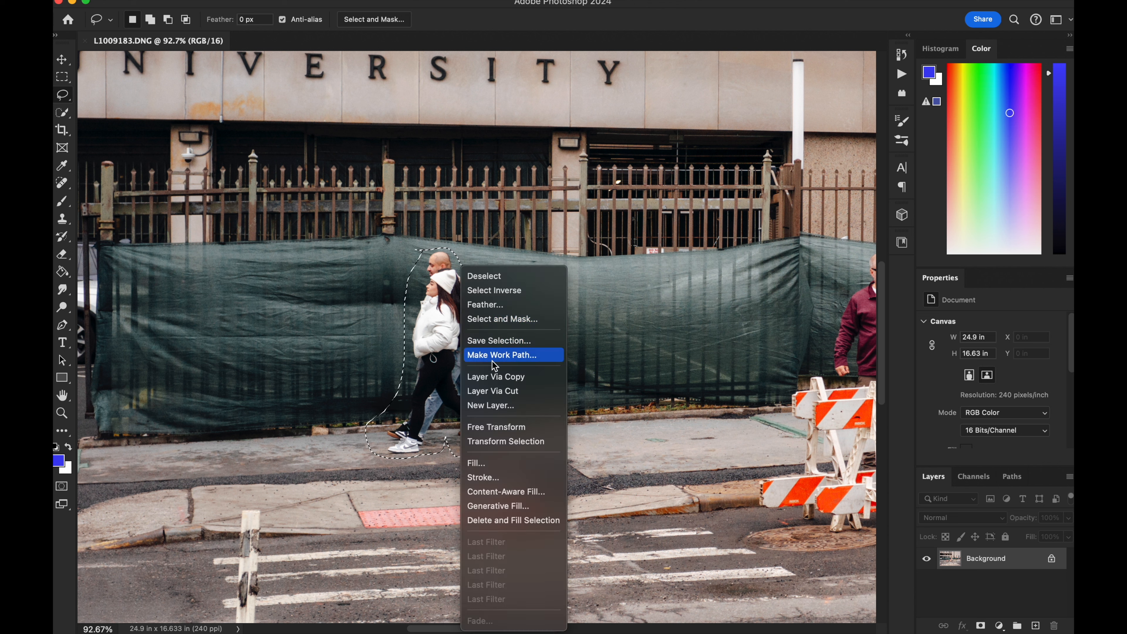
{"action": "left_click", "coordinate": [519, 512]}
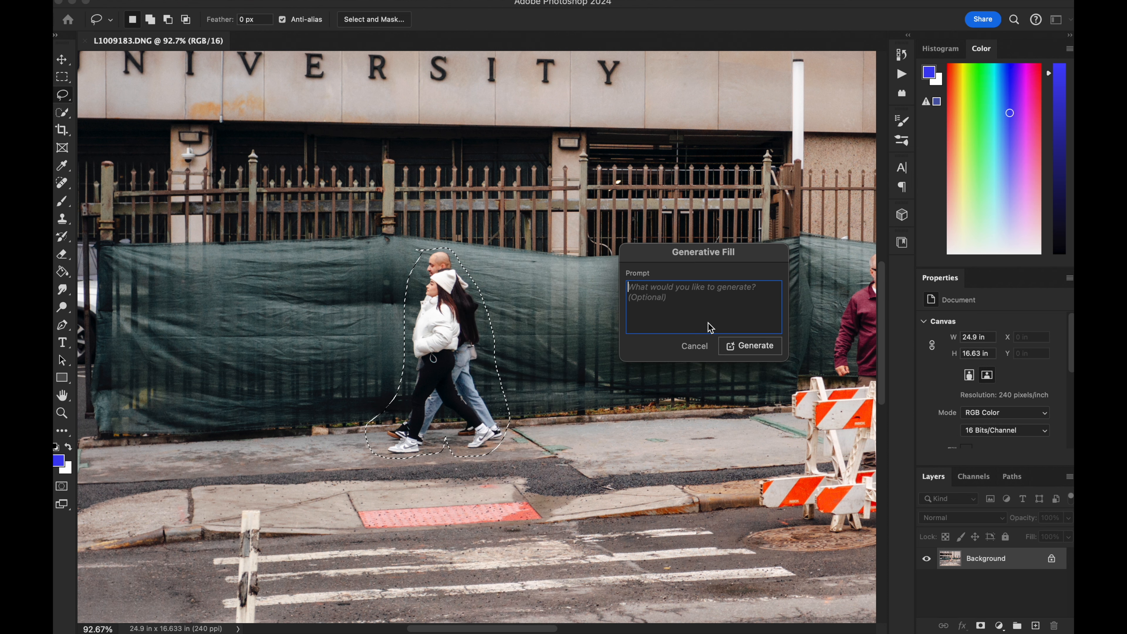
{"action": "key", "text": "Return"}
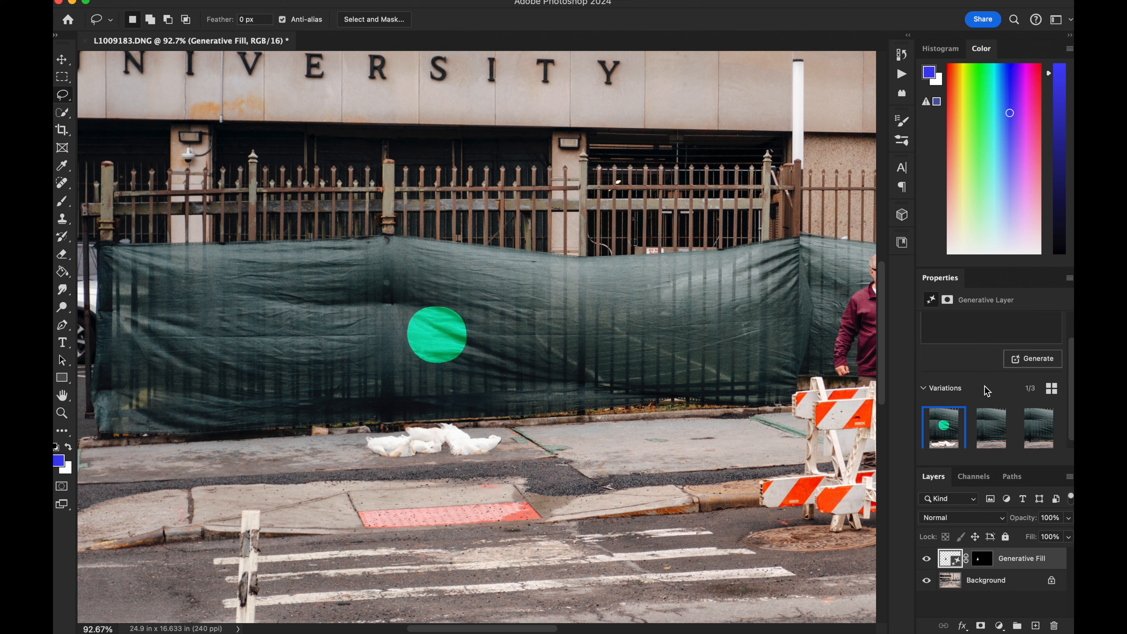
Step: Choose the third Generative Fill variation and compare the photo with and without the fill layer, both close up and as a whole
{"action": "left_click", "coordinate": [991, 419]}
{"action": "left_click", "coordinate": [1037, 431]}
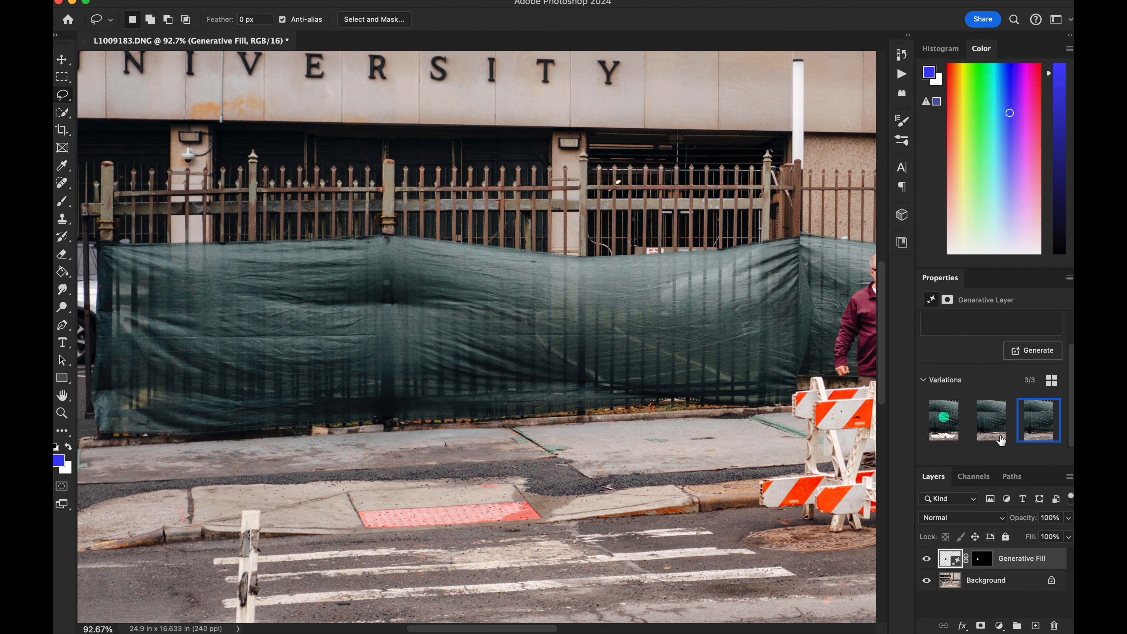
{"action": "left_click", "coordinate": [927, 558]}
{"action": "left_click", "coordinate": [927, 558]}
{"action": "key", "text": "super+minus"}
{"action": "key", "text": "super+minus"}
{"action": "key", "text": "super+minus"}
{"action": "key", "text": "super+minus"}
{"action": "key", "text": "super+equal"}
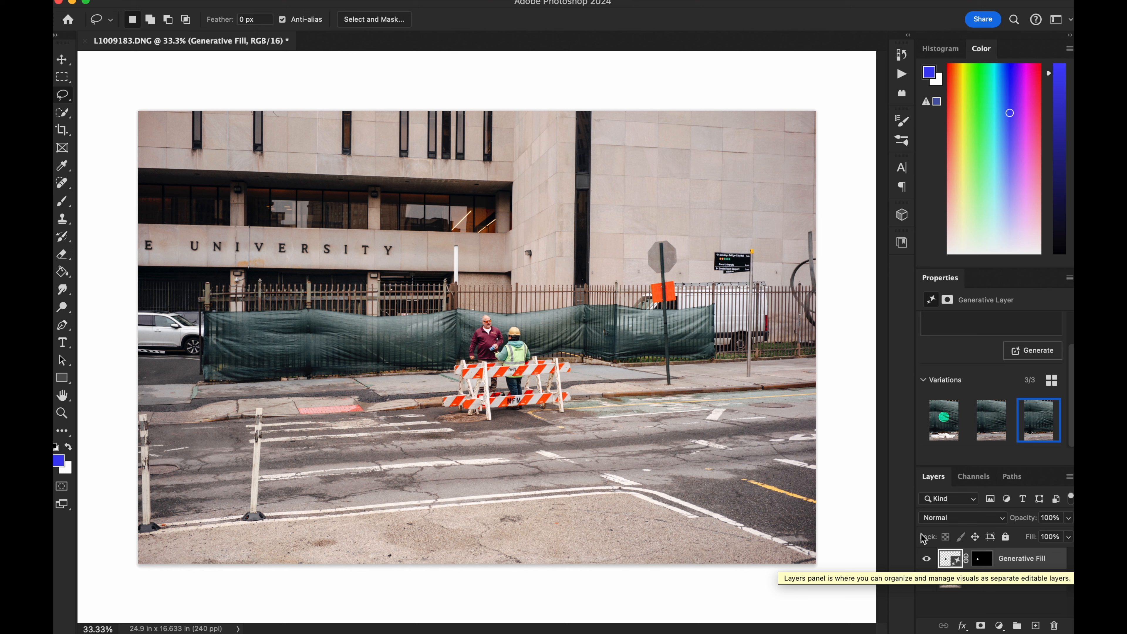
{"action": "left_click", "coordinate": [927, 559]}
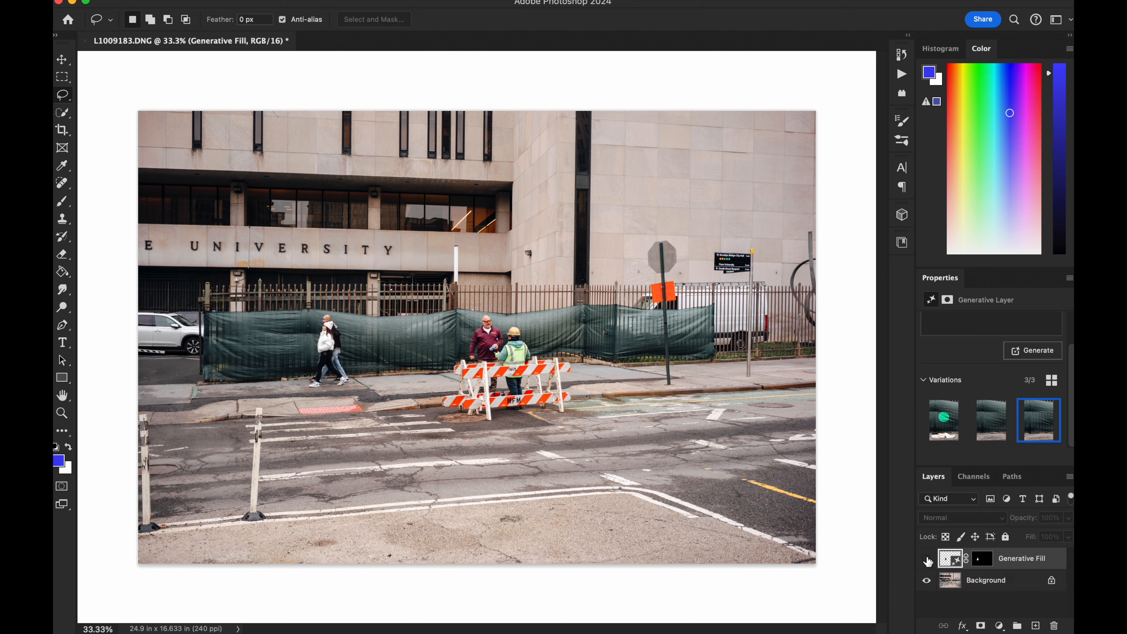
{"action": "left_click", "coordinate": [927, 559]}
{"action": "left_click", "coordinate": [927, 559]}
{"action": "left_click", "coordinate": [927, 559]}
Step: Save the retouched university photo and switch back to Lightroom Classic
{"action": "key", "text": "super+s"}
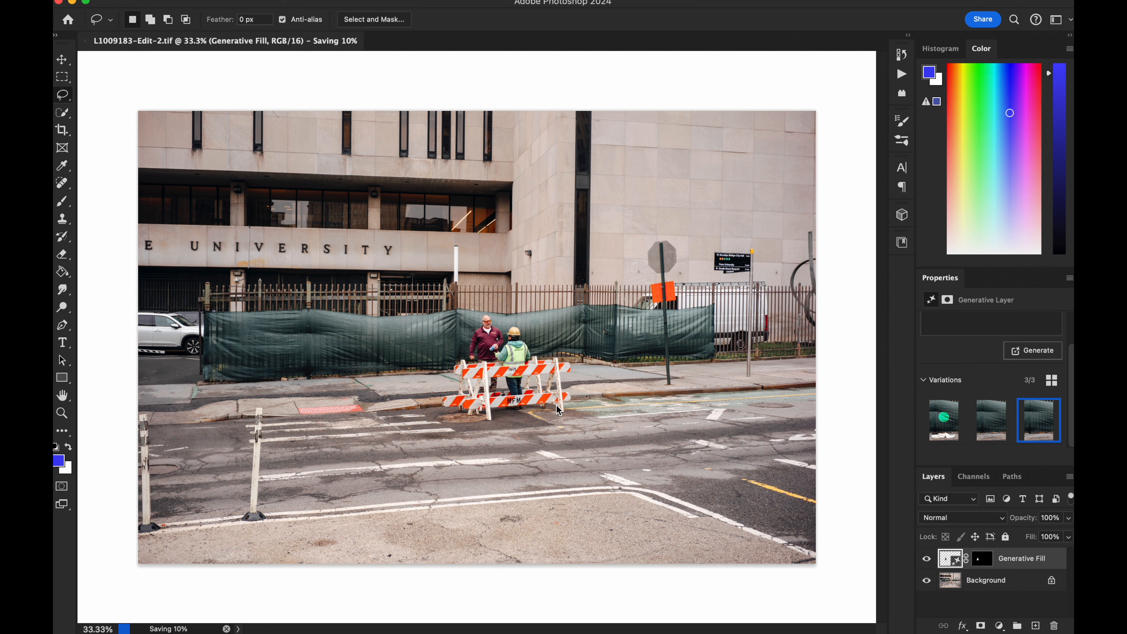
{"action": "mouse_move", "coordinate": [520, 629]}
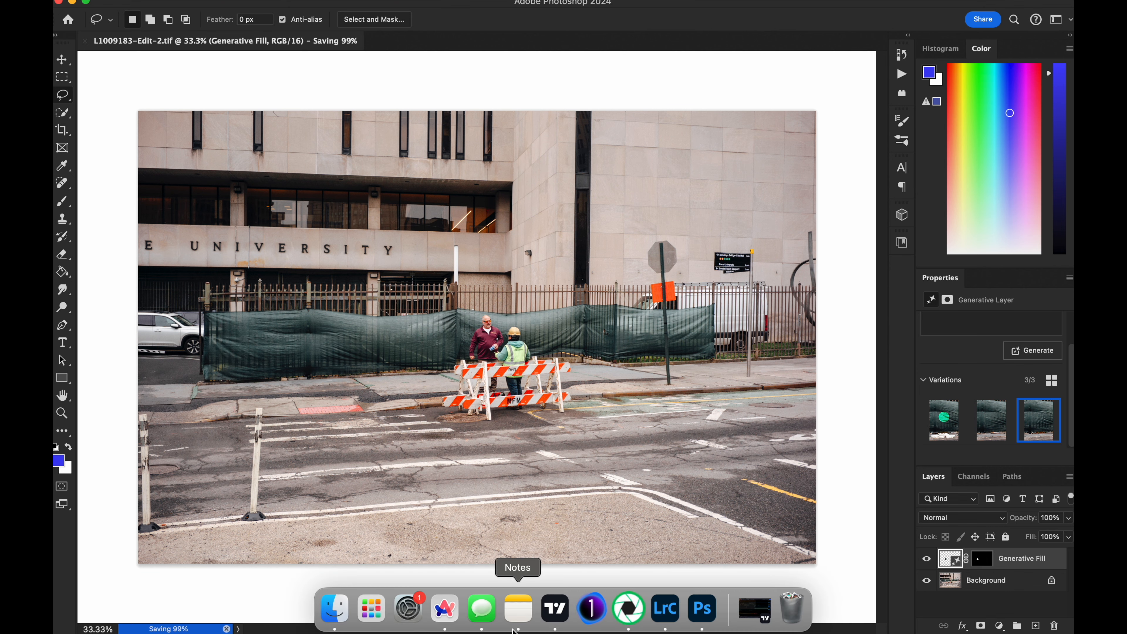
{"action": "left_click", "coordinate": [665, 609]}
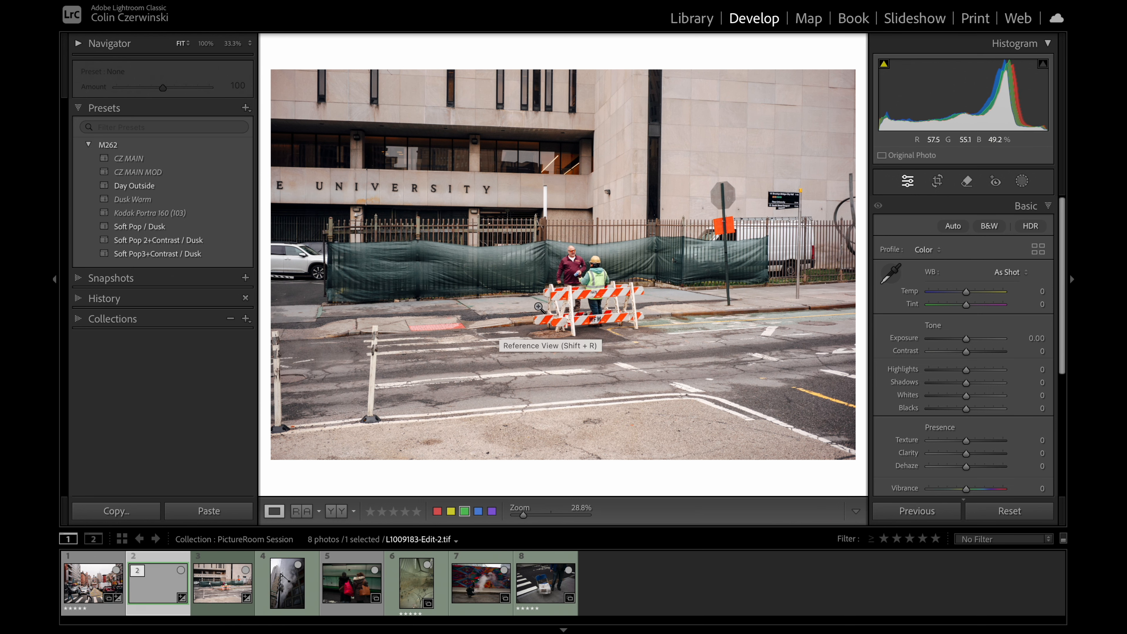
Step: Crop the retouched university photo to a 4 x 3 aspect, trying 4 x 5 / 8 x 10 in between, and slightly shift and tighten the frame
{"action": "key", "text": "r"}
{"action": "left_click", "coordinate": [999, 231]}
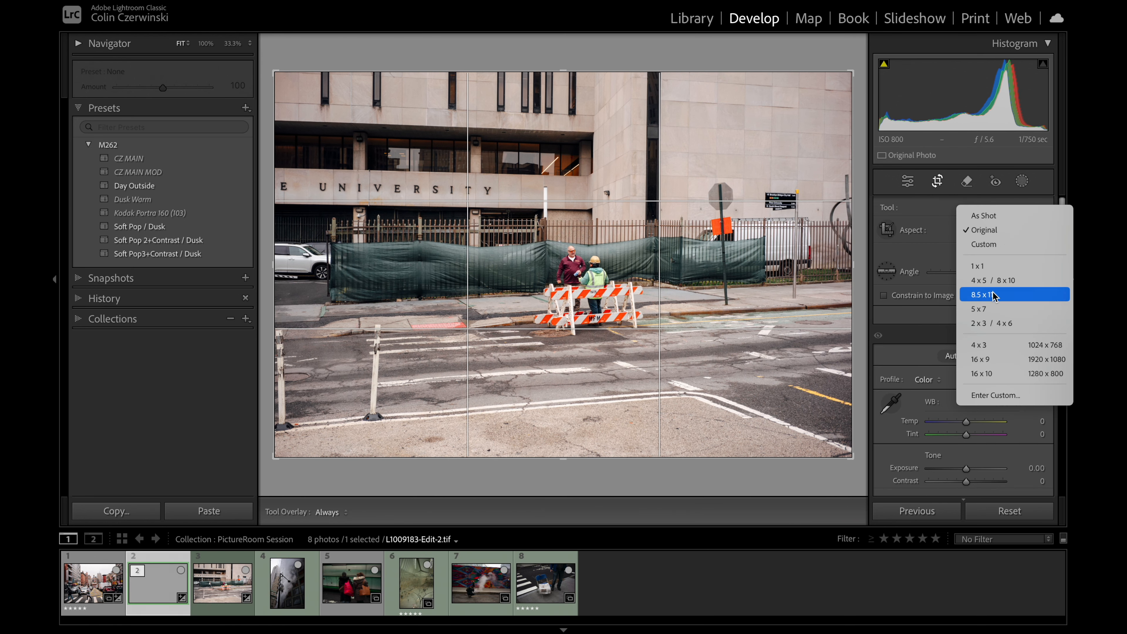
{"action": "left_click", "coordinate": [994, 345]}
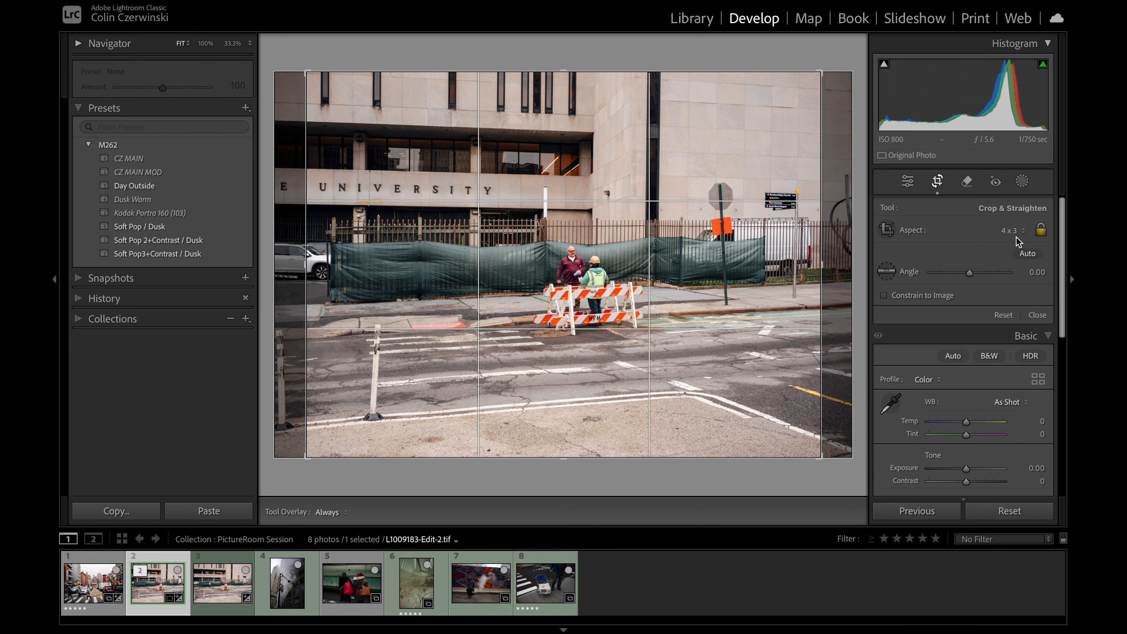
{"action": "left_click", "coordinate": [1018, 240]}
{"action": "left_click", "coordinate": [999, 167]}
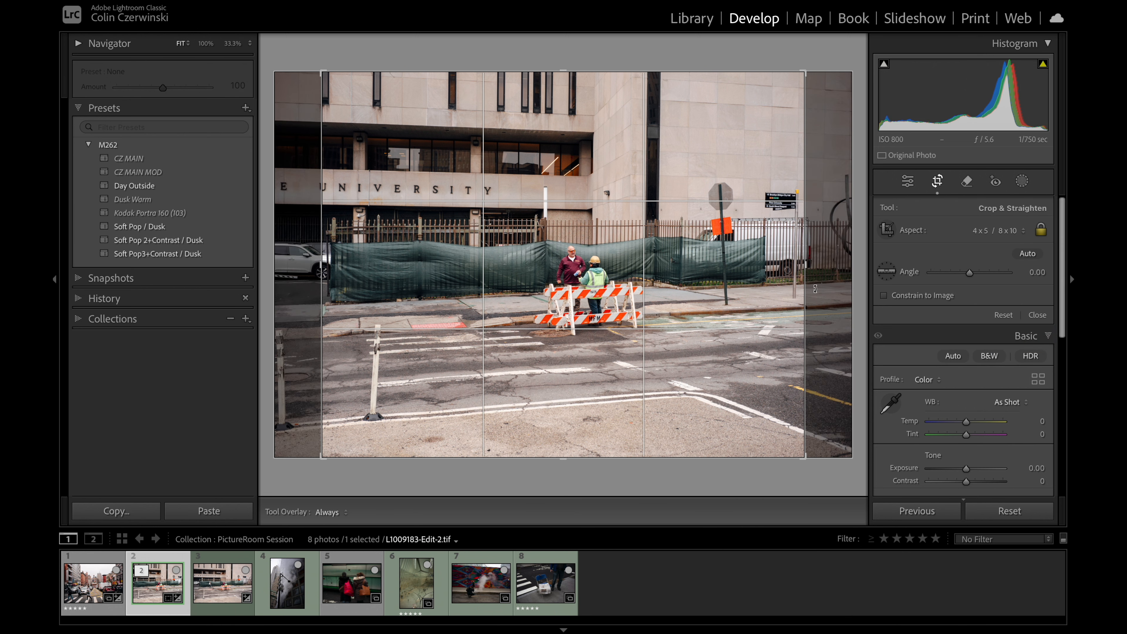
{"action": "left_click", "coordinate": [993, 233]}
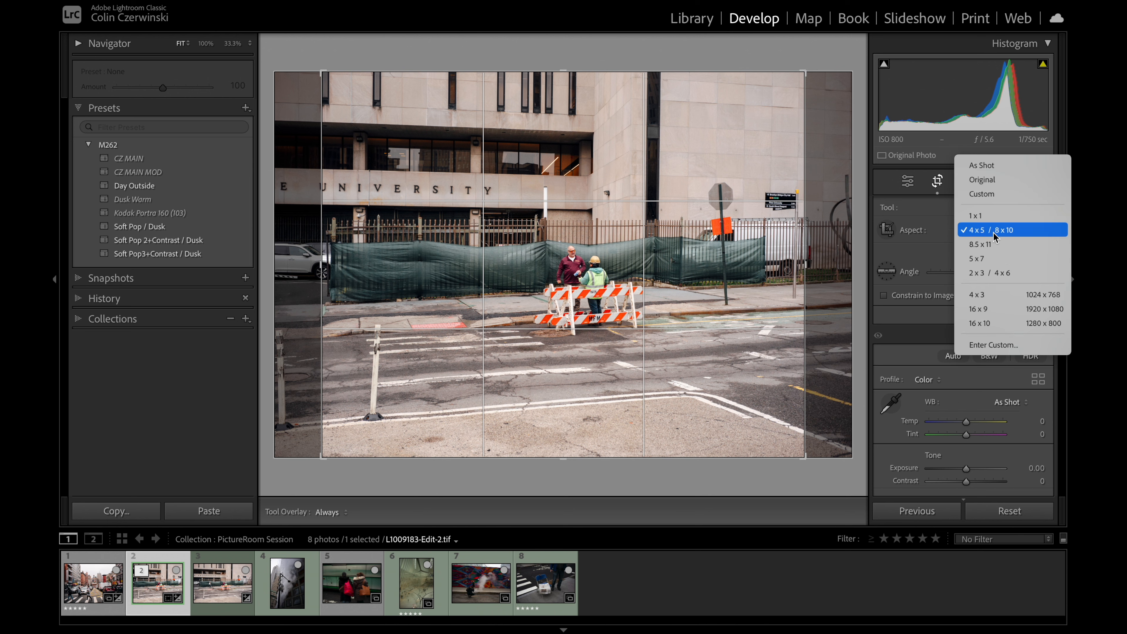
{"action": "left_click", "coordinate": [1000, 296]}
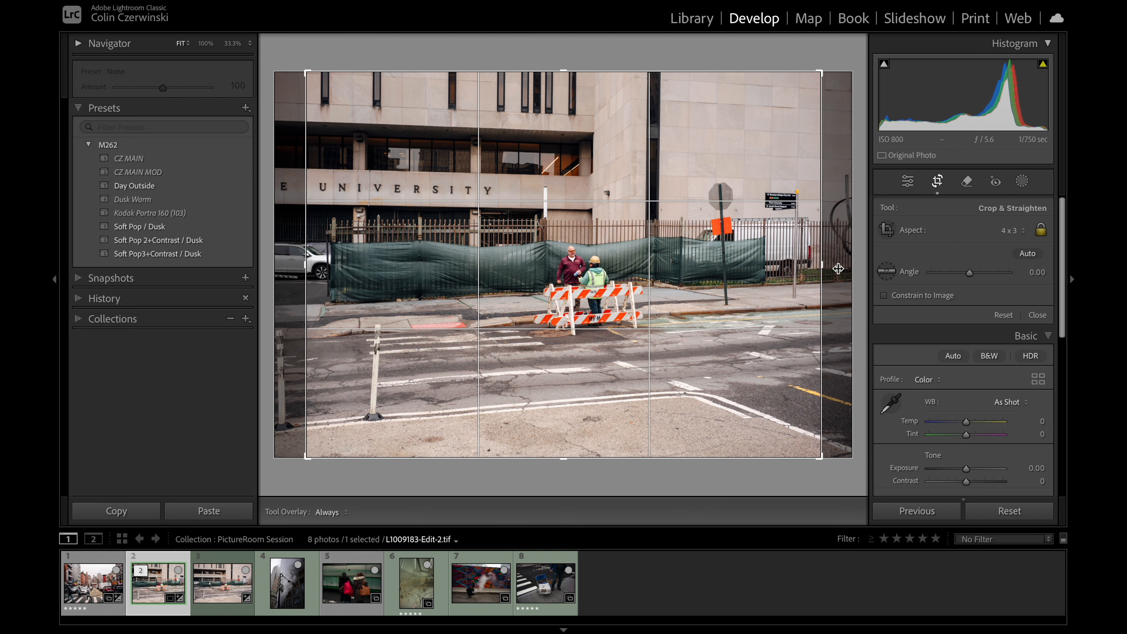
{"action": "left_click_drag", "start_coordinate": [761, 270], "coordinate": [742, 272]}
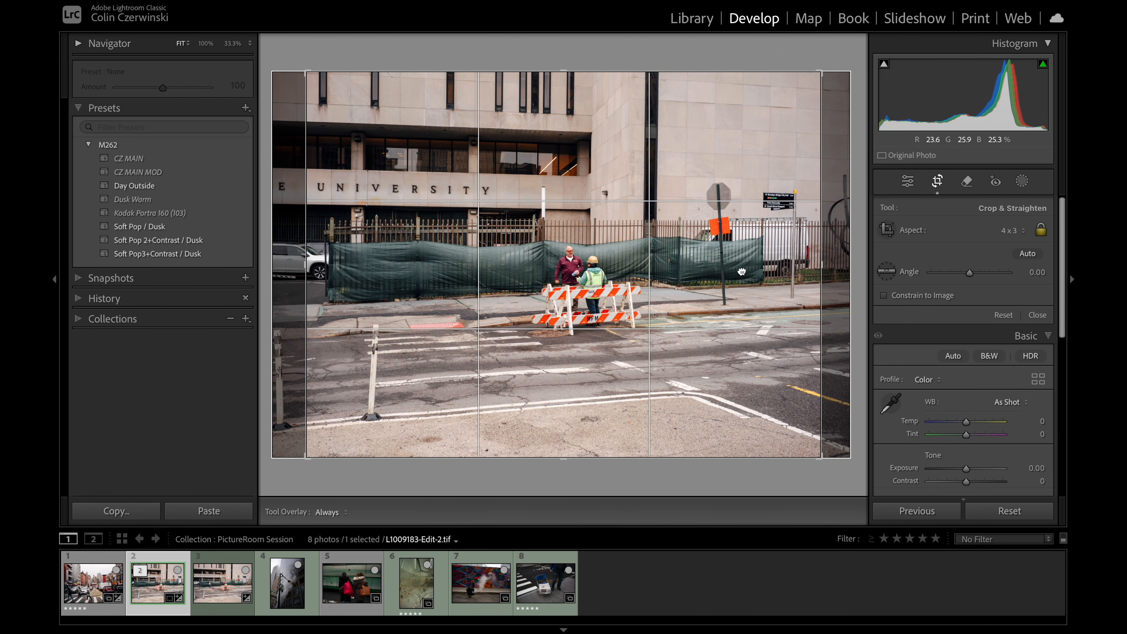
{"action": "left_click_drag", "start_coordinate": [305, 273], "coordinate": [310, 273]}
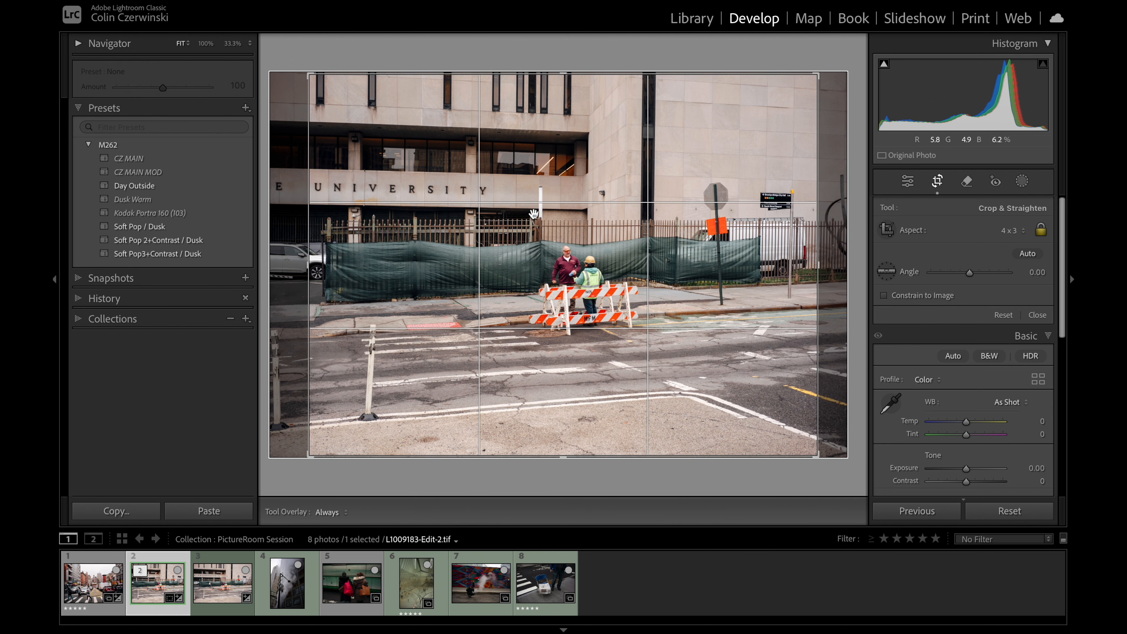
{"action": "key", "text": "Return"}
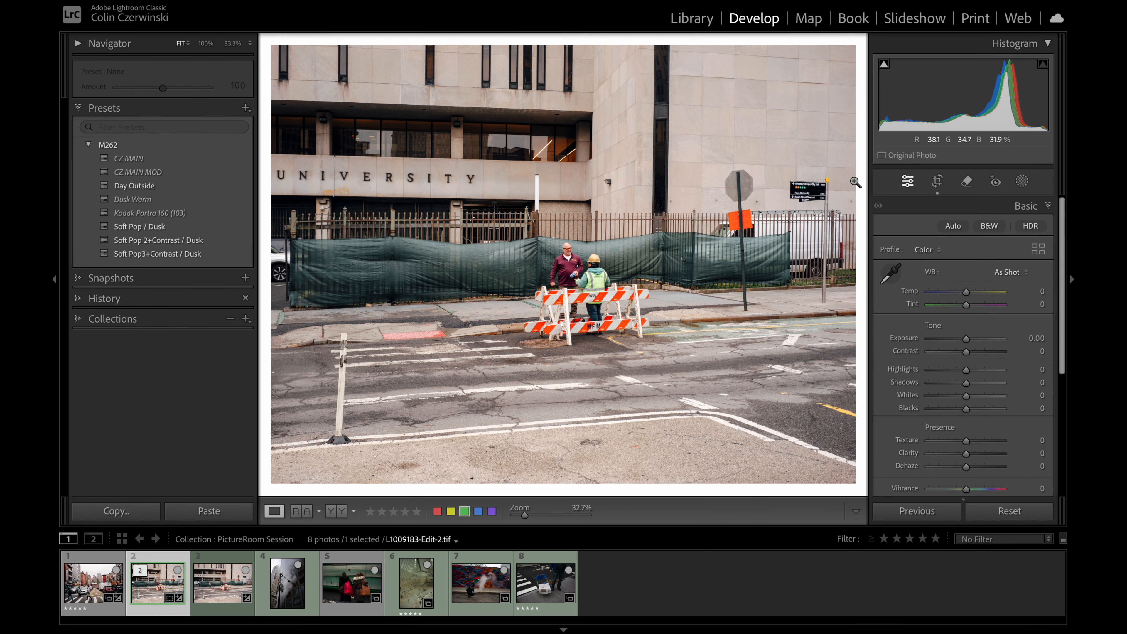
Step: Preview the cropped university photo in the Print module and set the background color around the page to Black
{"action": "left_click", "coordinate": [981, 17]}
{"action": "right_click", "coordinate": [280, 214]}
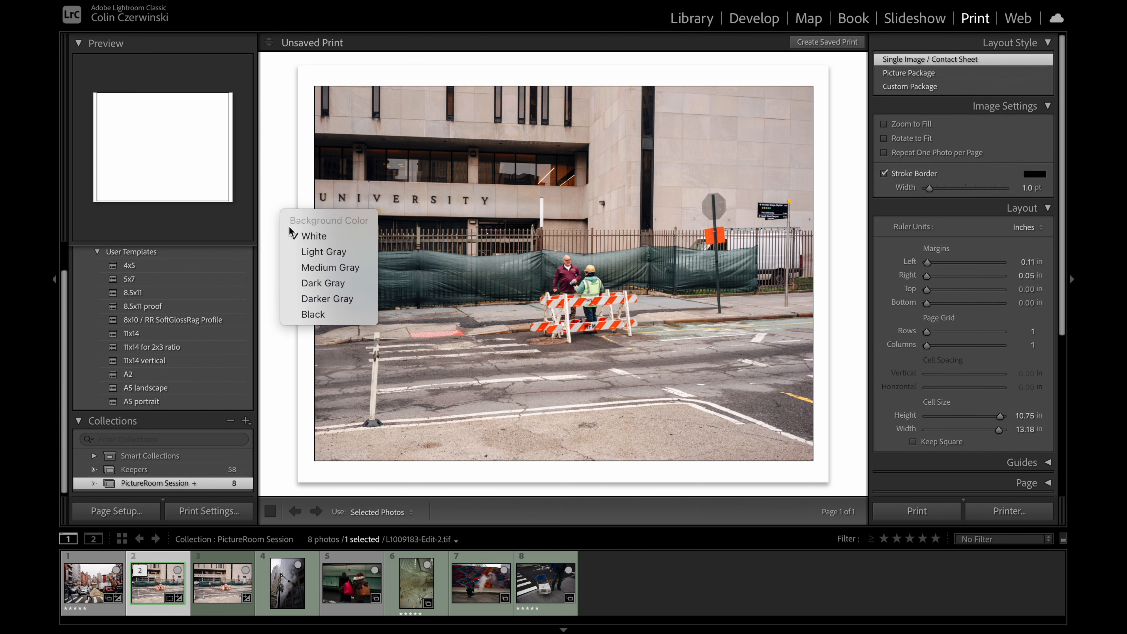
{"action": "left_click", "coordinate": [321, 315]}
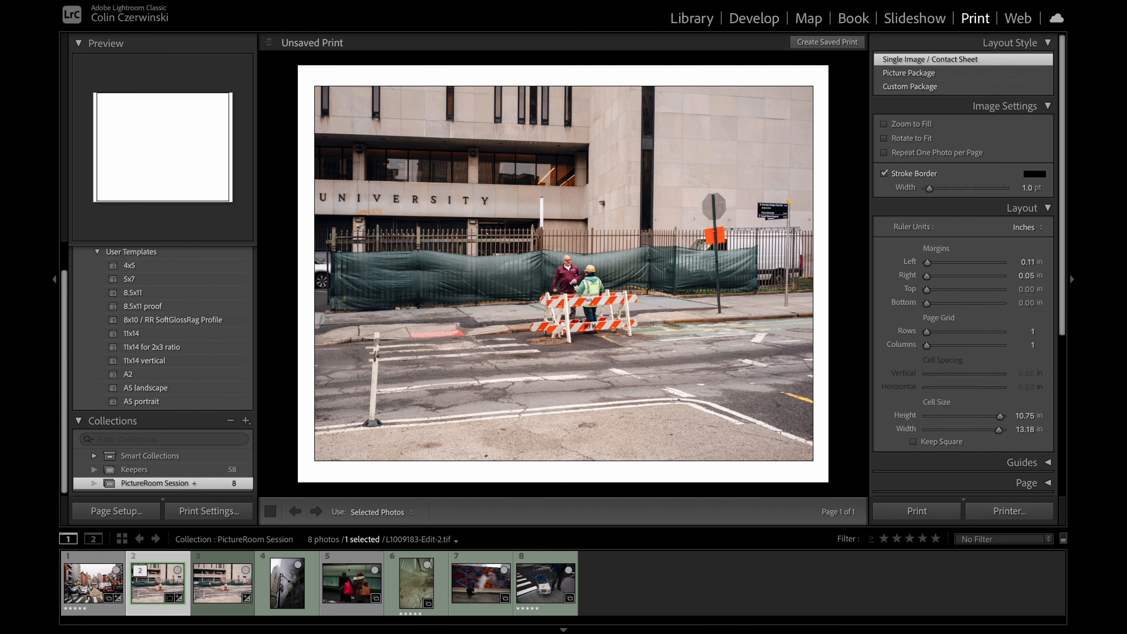
Step: Return to the Develop module, paste the copied settings onto the steam and streetlamp photo, and compare its before and after versions
{"action": "left_click", "coordinate": [753, 18]}
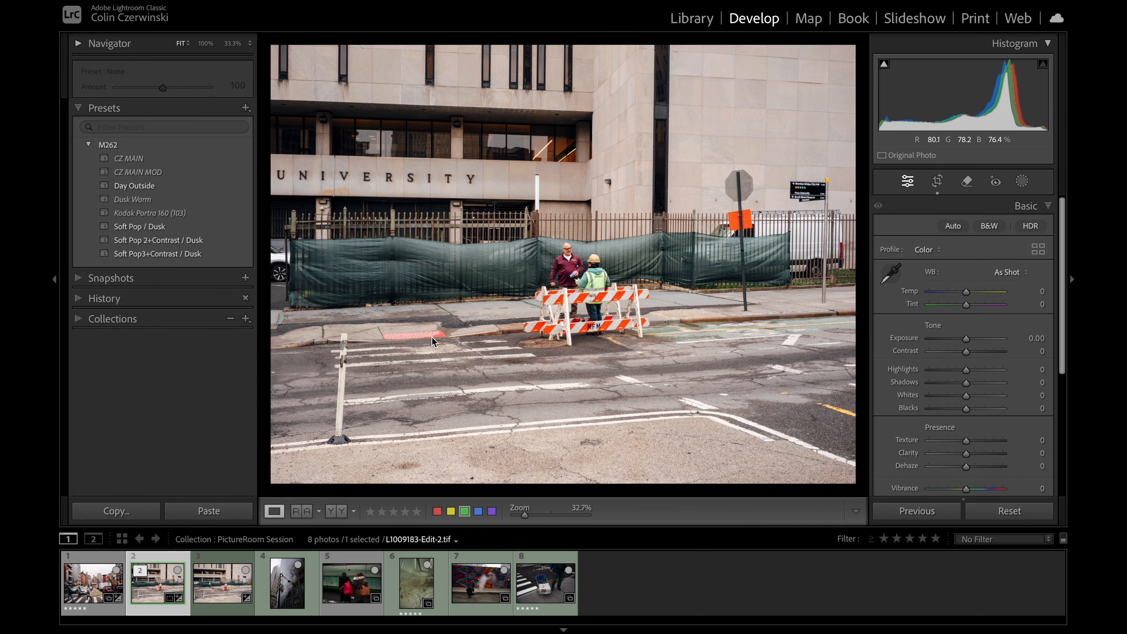
{"action": "left_click", "coordinate": [279, 579]}
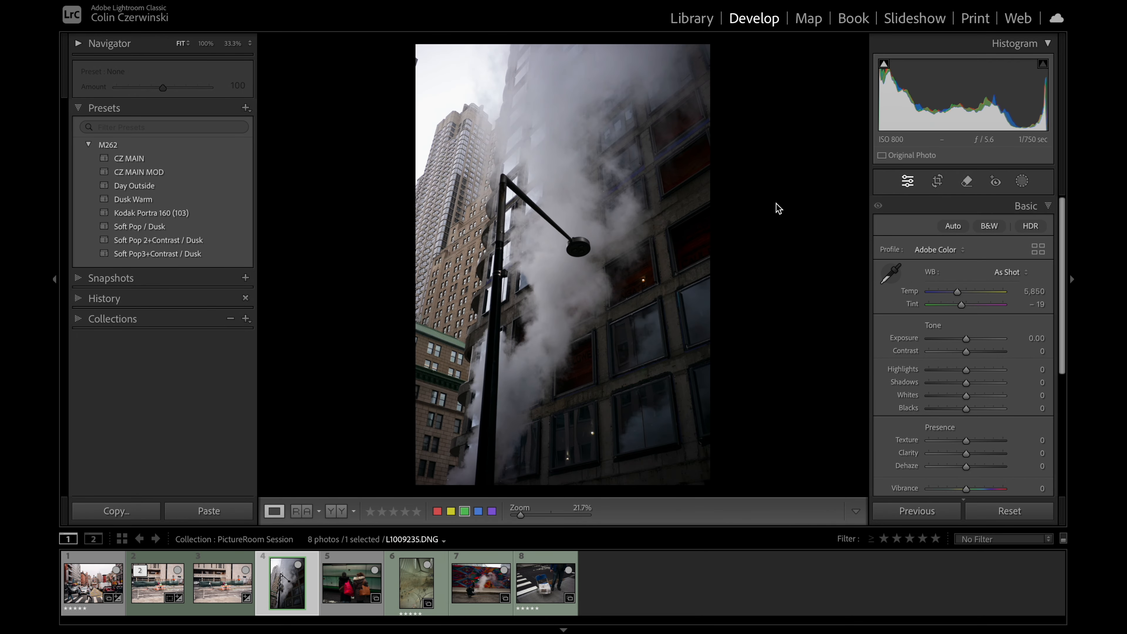
{"action": "key", "text": "ctrl+shift+v"}
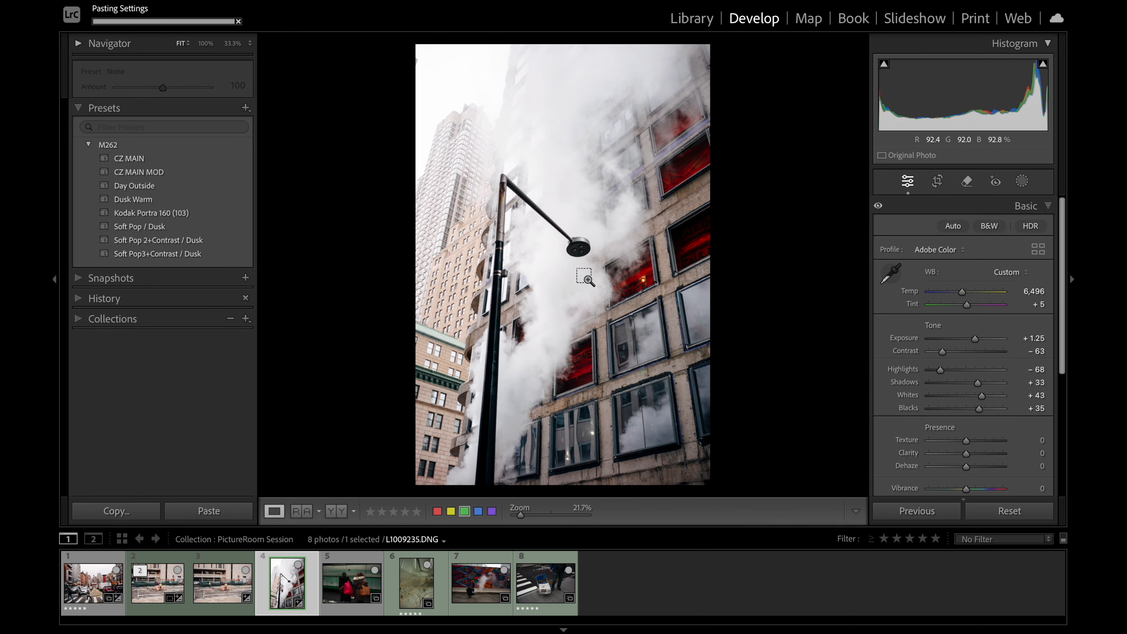
{"action": "key", "text": "backslash"}
{"action": "key", "text": "backslash"}
{"action": "key", "text": "backslash"}
{"action": "key", "text": "backslash"}
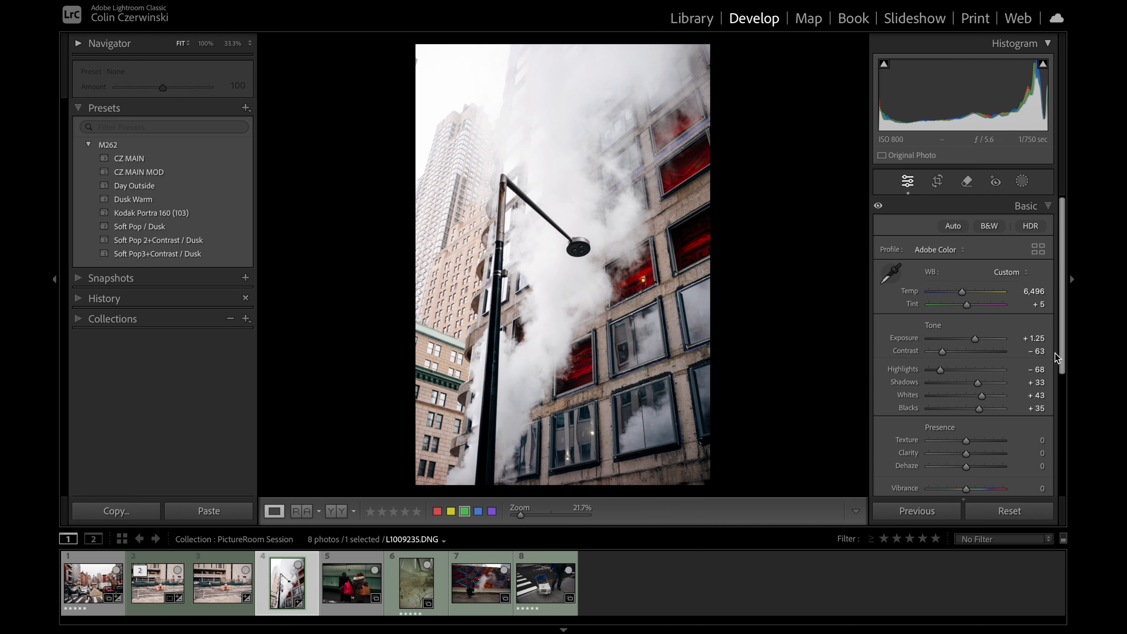
Step: Set the streetlamp photo's Contrast to −65, Exposure to +1.00 and Temp to 6,760, comparing before and after in between
{"action": "left_click_drag", "start_coordinate": [946, 353], "coordinate": [972, 340]}
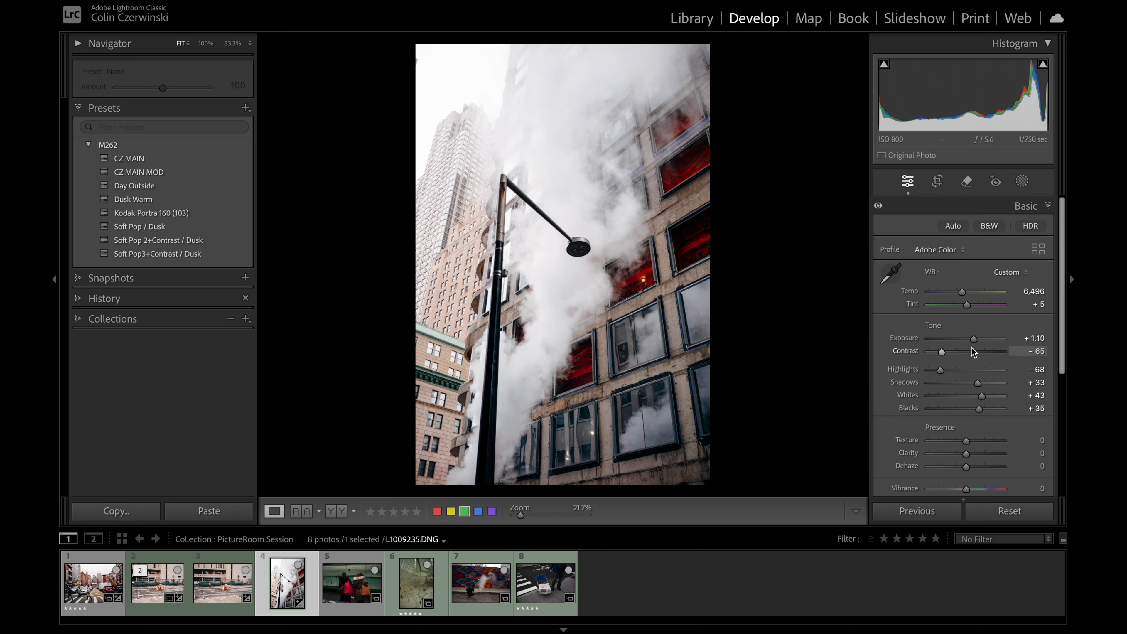
{"action": "key", "text": "backslash"}
{"action": "key", "text": "backslash"}
{"action": "left_click", "coordinate": [1021, 338]}
{"action": "type", "text": "1"}
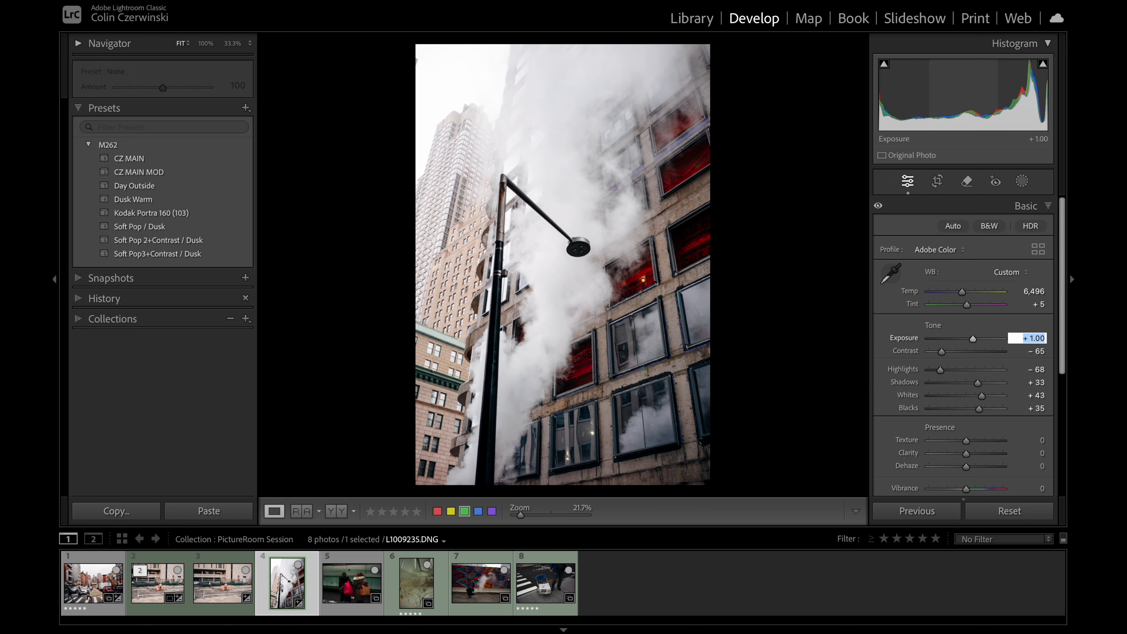
{"action": "key", "text": "Return"}
{"action": "key", "text": "backslash"}
{"action": "key", "text": "backslash"}
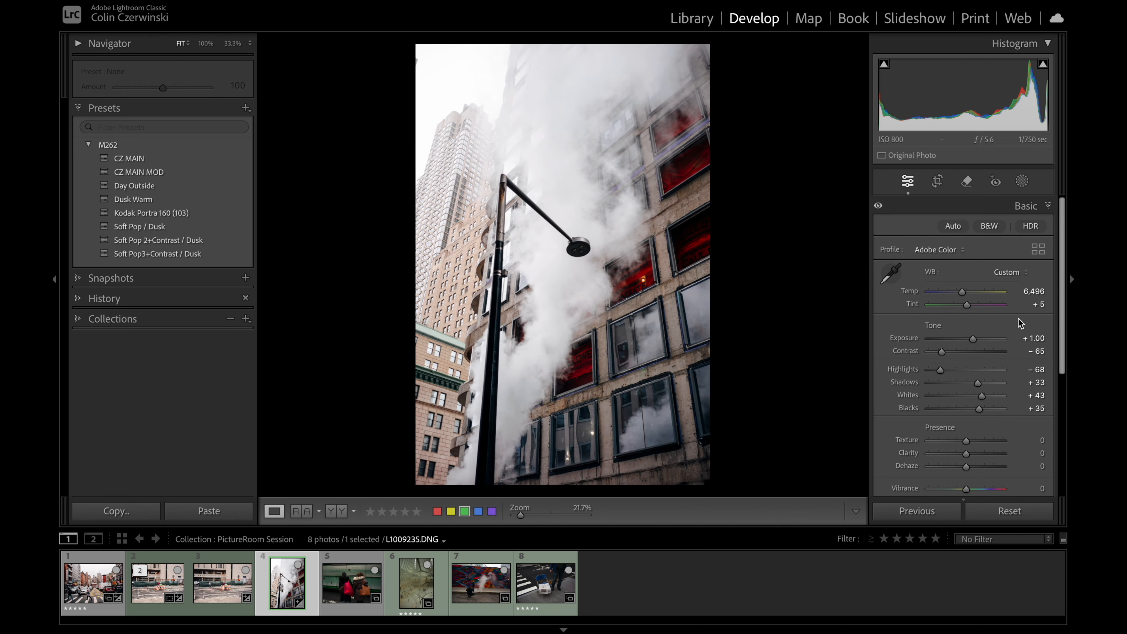
{"action": "left_click_drag", "start_coordinate": [962, 293], "coordinate": [964, 293]}
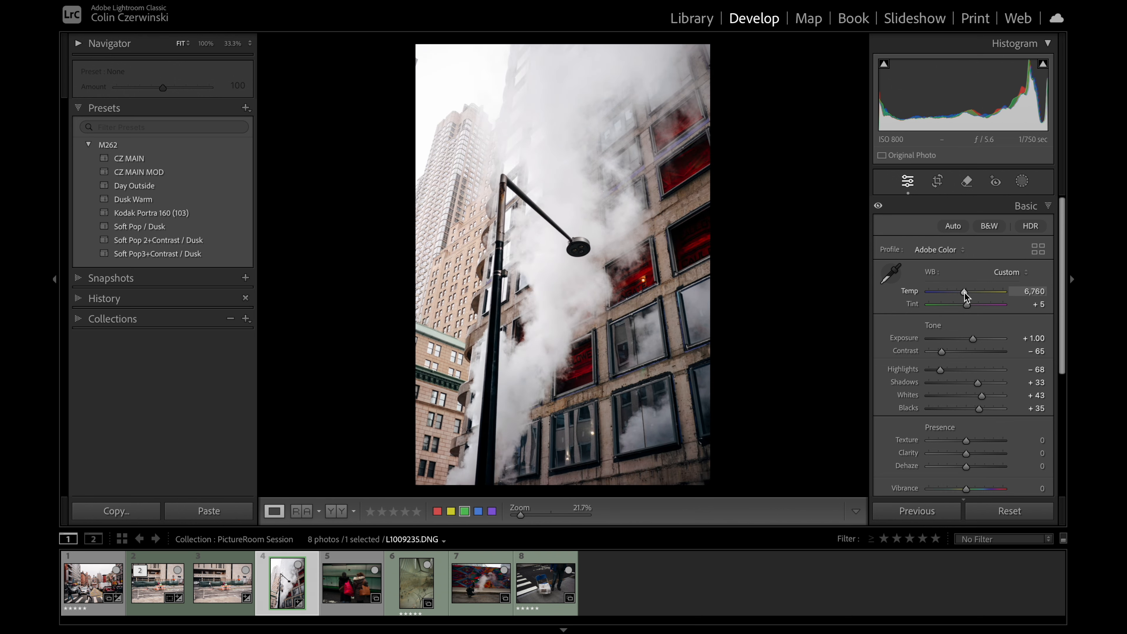
Step: Lay out the streetlamp photo for print with the 11x14 vertical template and set the cell size to 14.00 in high and 8.08 in wide
{"action": "left_click", "coordinate": [971, 20]}
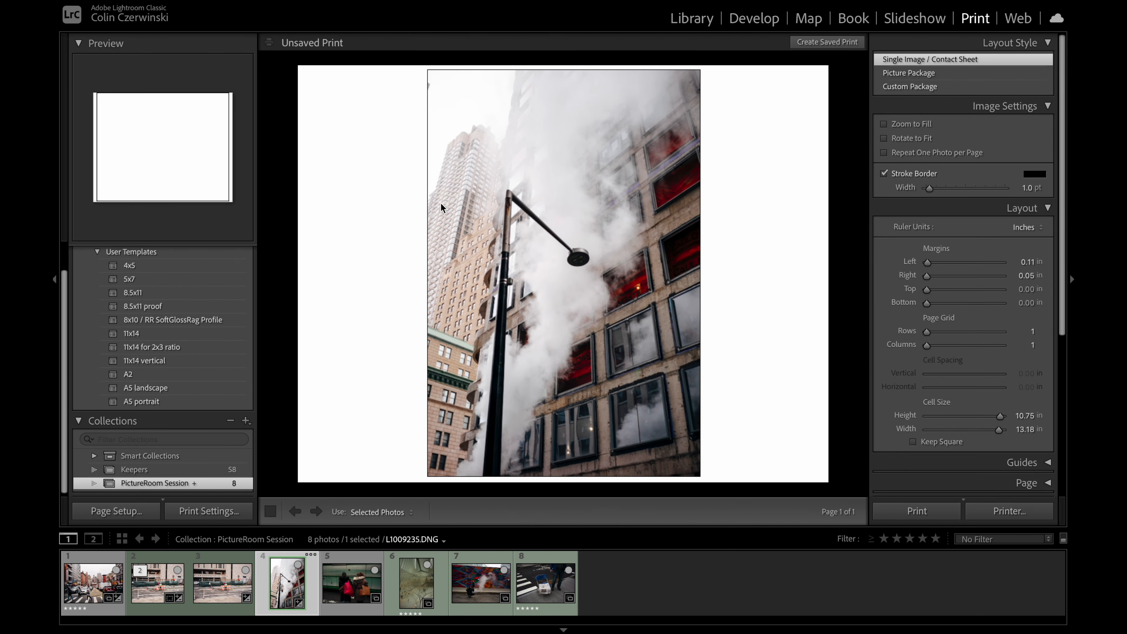
{"action": "left_click", "coordinate": [156, 362]}
{"action": "left_click", "coordinate": [156, 373]}
{"action": "left_click", "coordinate": [164, 367]}
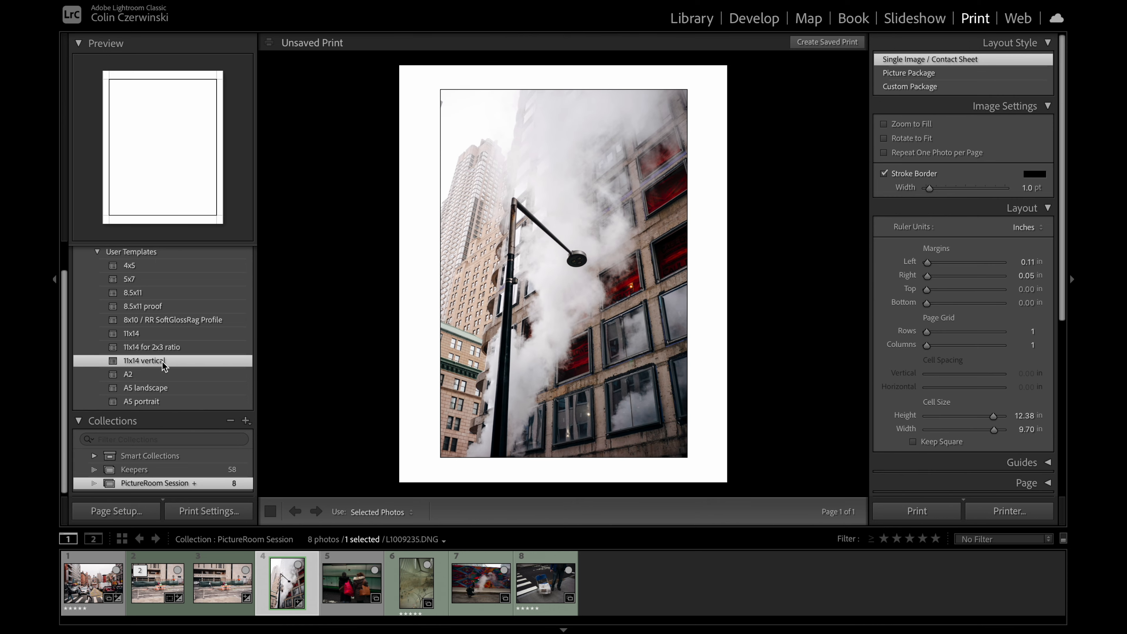
{"action": "mouse_move", "coordinate": [994, 416]}
{"action": "left_mouse_down"}
{"action": "mouse_move", "coordinate": [1007, 417]}
{"action": "mouse_move", "coordinate": [986, 420]}
{"action": "left_mouse_up"}
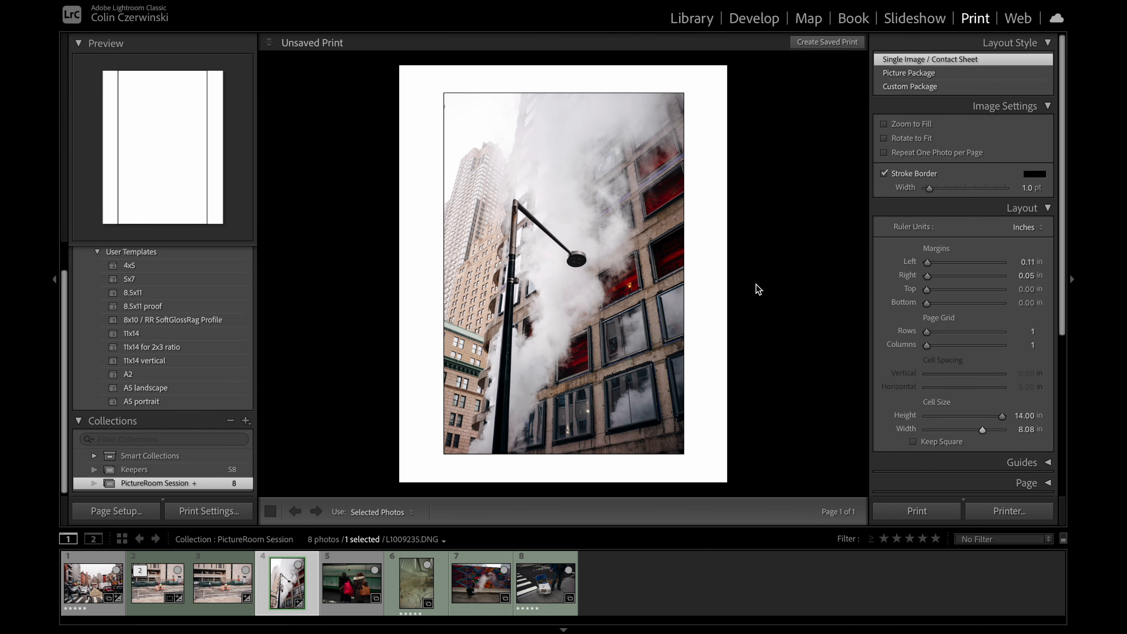
Step: Return to the Develop module and compare the streetlamp photo's before and after versions
{"action": "left_click", "coordinate": [757, 20]}
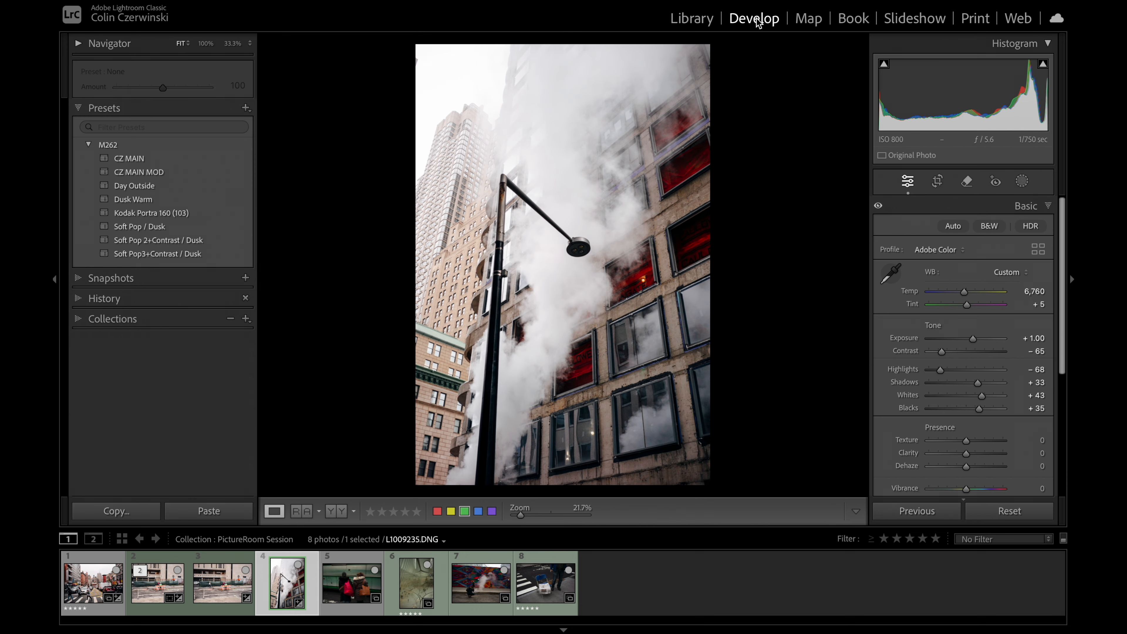
{"action": "key", "text": "backslash"}
{"action": "key", "text": "backslash"}
{"action": "key", "text": "backslash"}
{"action": "key", "text": "backslash"}
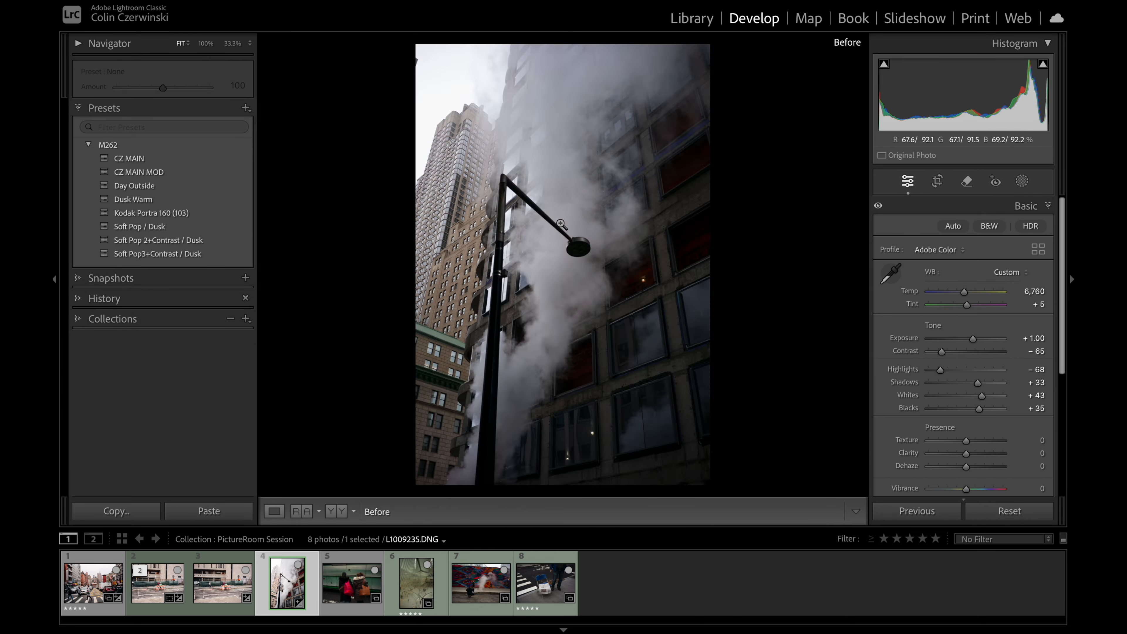
Step: Paste the copied settings onto the photo of two women with bags and set Exposure to +1.20, Temp to 5,503 and Tint to −13
{"action": "left_click", "coordinate": [346, 587]}
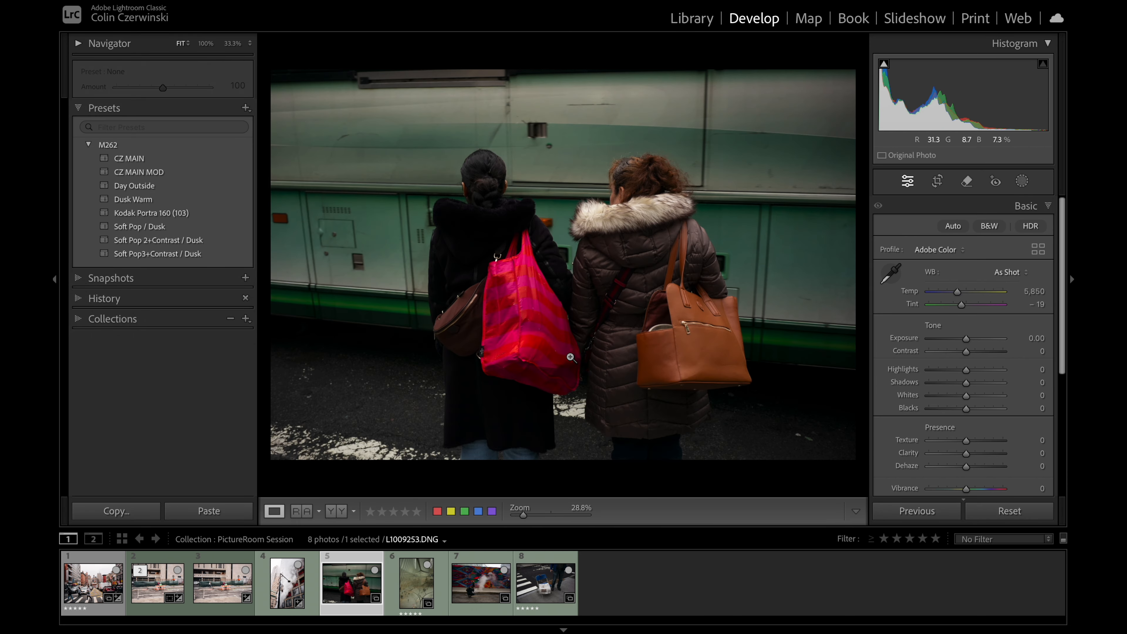
{"action": "key", "text": "ctrl+shift+v"}
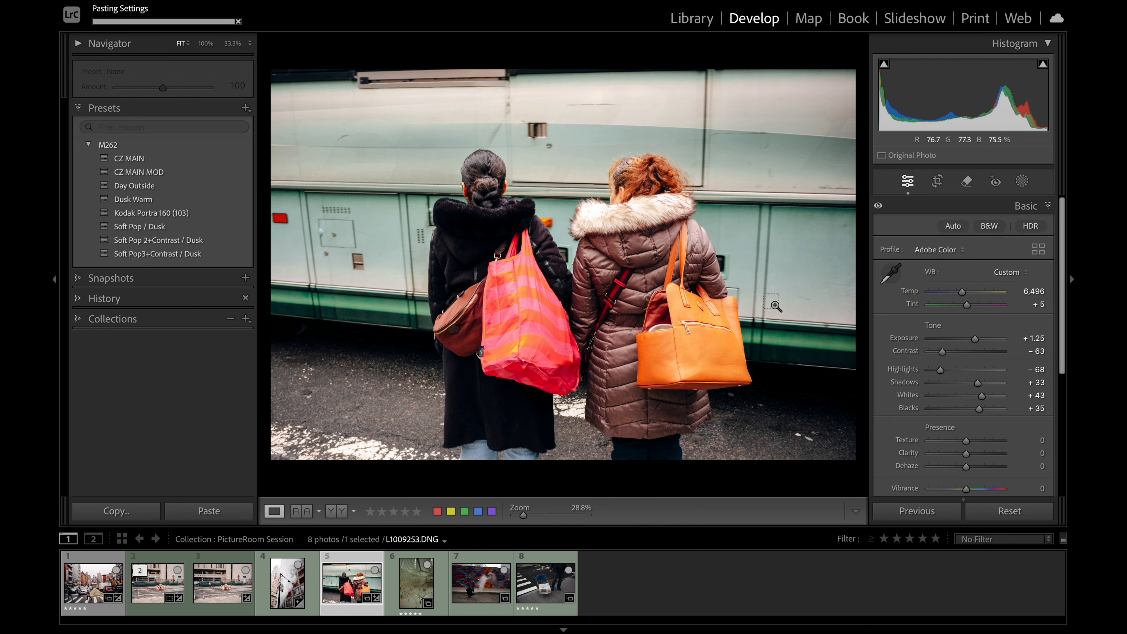
{"action": "left_click_drag", "start_coordinate": [974, 337], "coordinate": [973, 334]}
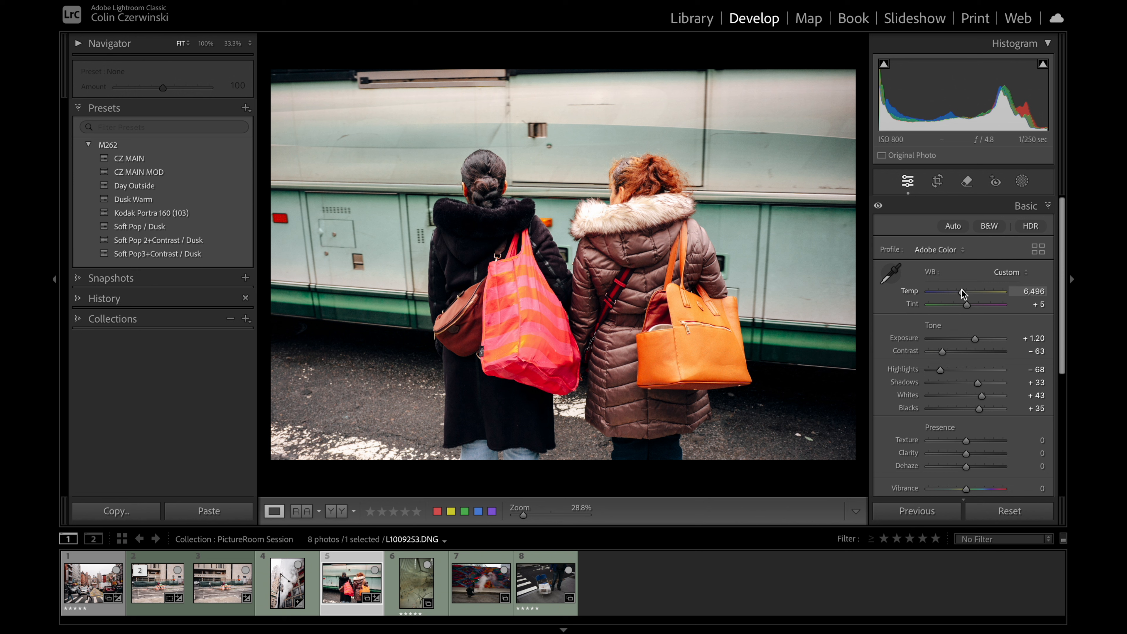
{"action": "left_click_drag", "start_coordinate": [959, 289], "coordinate": [961, 301]}
Step: Judge the color against a White background, setting Temp to 5,152 and Tint to −17, and restore the Black background
{"action": "right_click", "coordinate": [614, 45]}
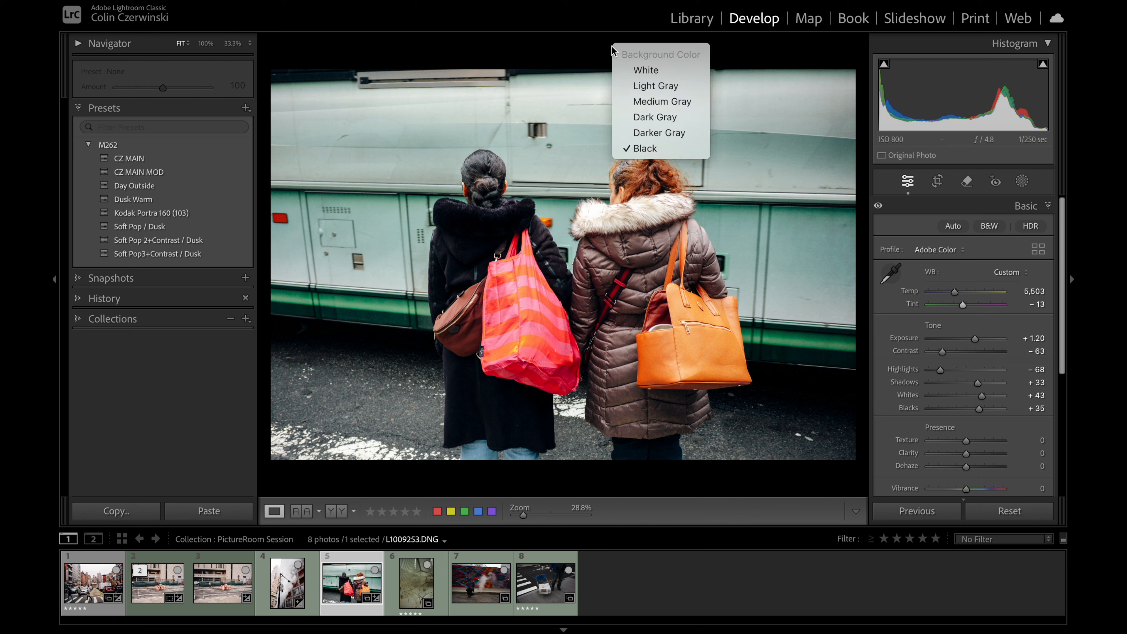
{"action": "left_click", "coordinate": [638, 71]}
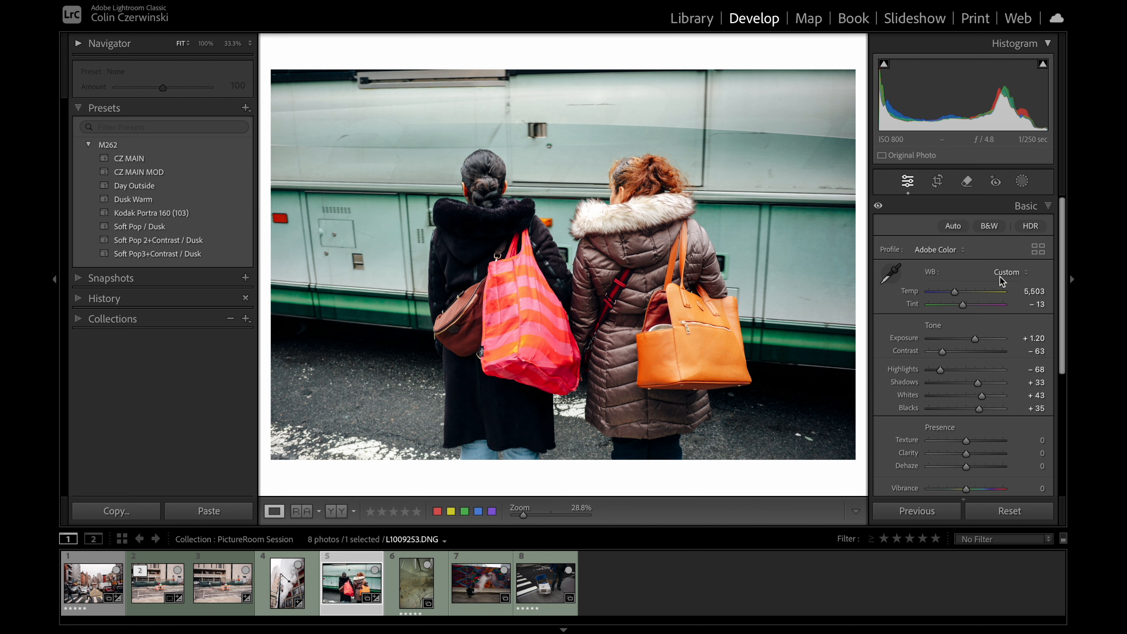
{"action": "mouse_move", "coordinate": [957, 291]}
{"action": "left_mouse_down"}
{"action": "mouse_move", "coordinate": [975, 294]}
{"action": "mouse_move", "coordinate": [950, 294]}
{"action": "mouse_move", "coordinate": [960, 305]}
{"action": "left_mouse_up"}
{"action": "right_click", "coordinate": [633, 52]}
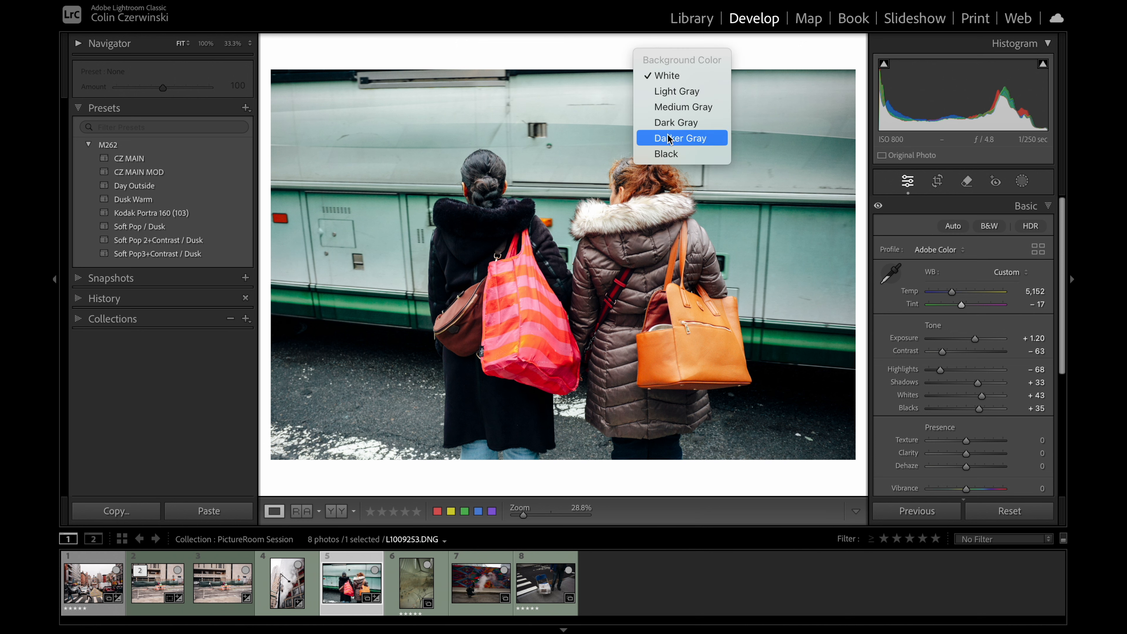
{"action": "left_click", "coordinate": [670, 154]}
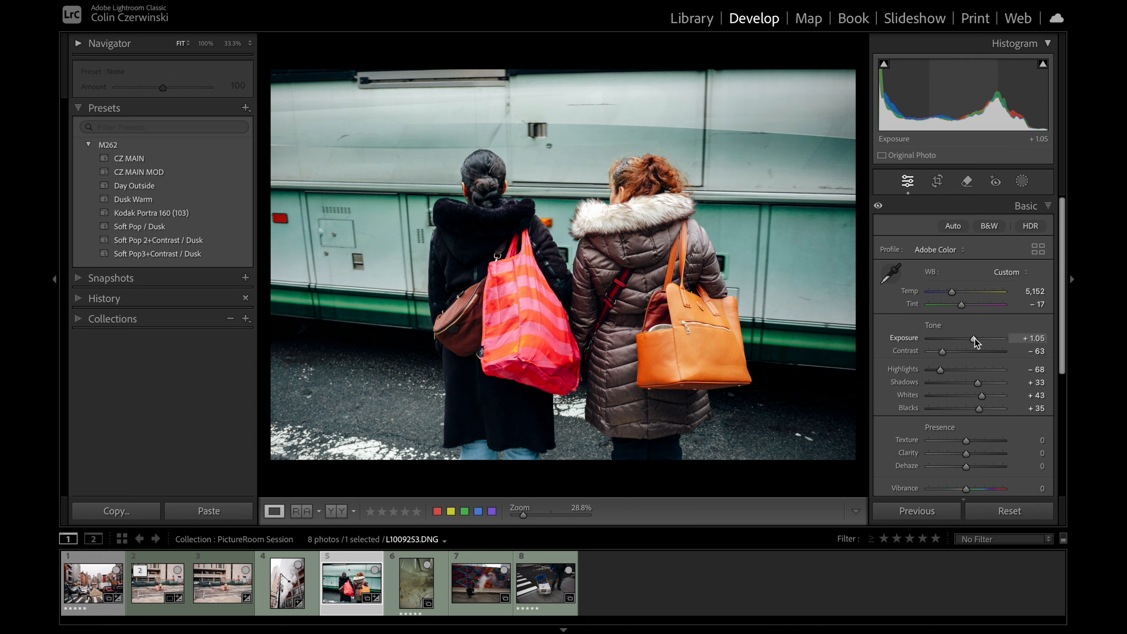
Step: With clipping shown, set Contrast to −64, Highlights to −65, Shadows to +34, Whites to +23 and Blacks to +42
{"action": "left_click_drag", "start_coordinate": [946, 353], "coordinate": [946, 353]}
{"action": "key", "text": "j"}
{"action": "mouse_move", "coordinate": [979, 409]}
{"action": "left_mouse_down"}
{"action": "mouse_move", "coordinate": [982, 384]}
{"action": "mouse_move", "coordinate": [942, 370]}
{"action": "mouse_move", "coordinate": [973, 397]}
{"action": "left_mouse_up"}
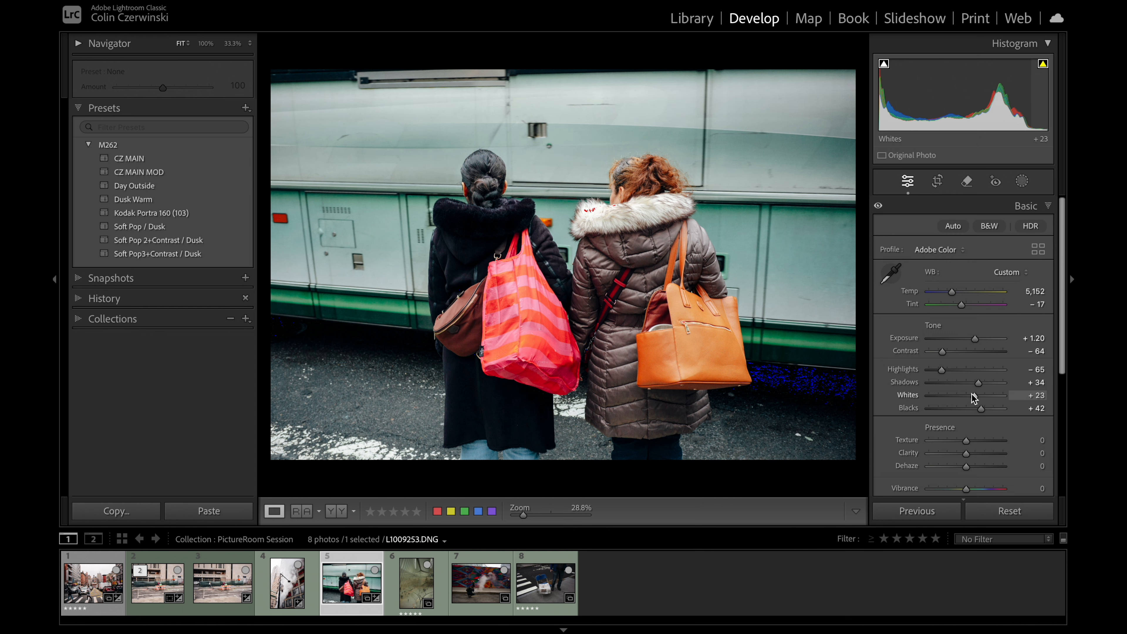
Step: Compare the before and after versions of the two women photo and recheck its exposure
{"action": "key", "text": "backslash"}
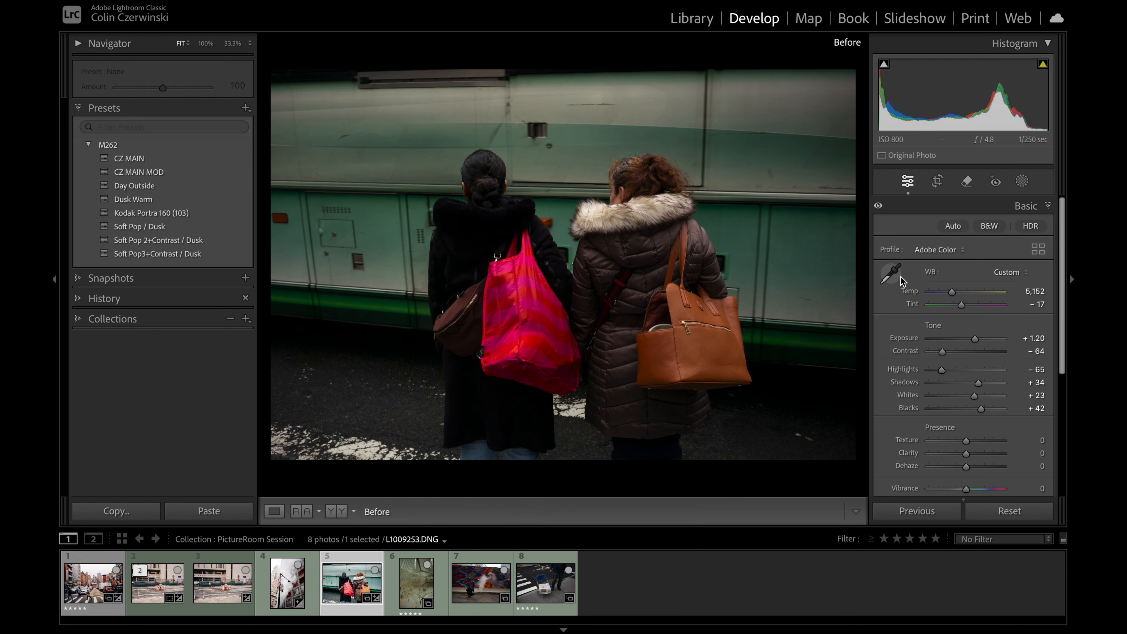
{"action": "key", "text": "backslash"}
{"action": "key", "text": "backslash"}
{"action": "key", "text": "backslash"}
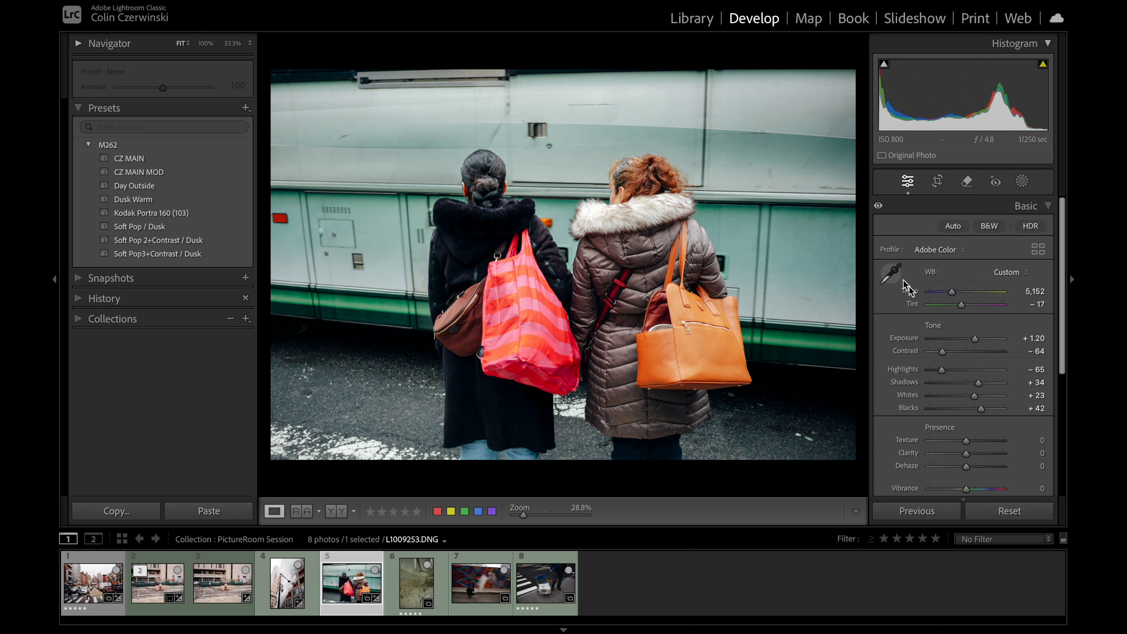
{"action": "left_click_drag", "start_coordinate": [971, 339], "coordinate": [973, 341]}
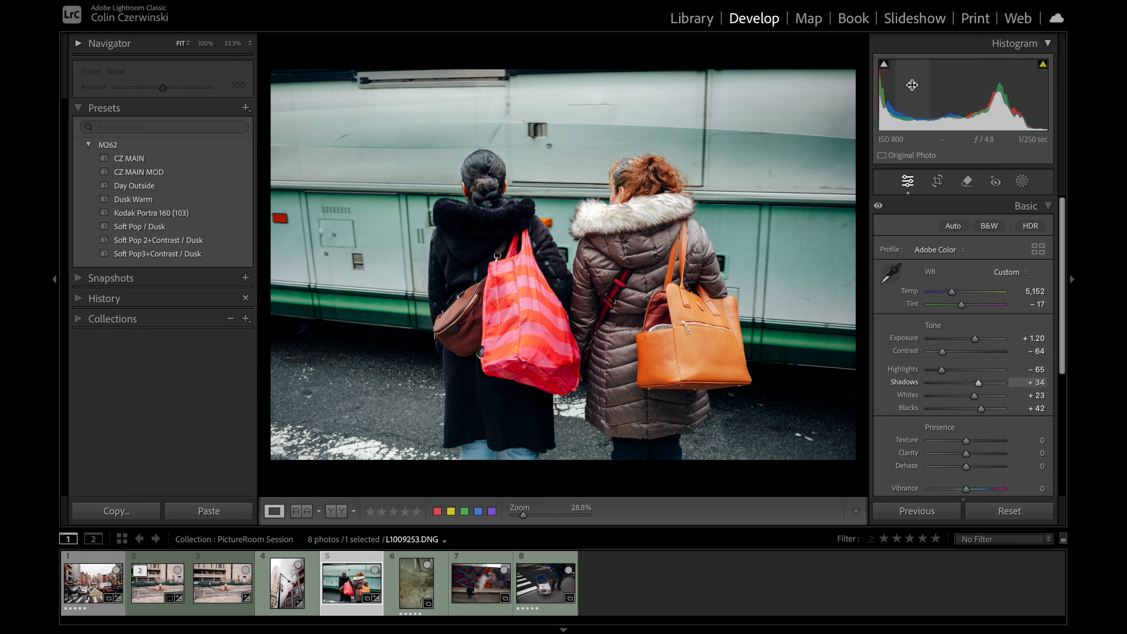
Step: Lay out the two women photo in the Print module with the A5 landscape template
{"action": "left_click", "coordinate": [975, 17]}
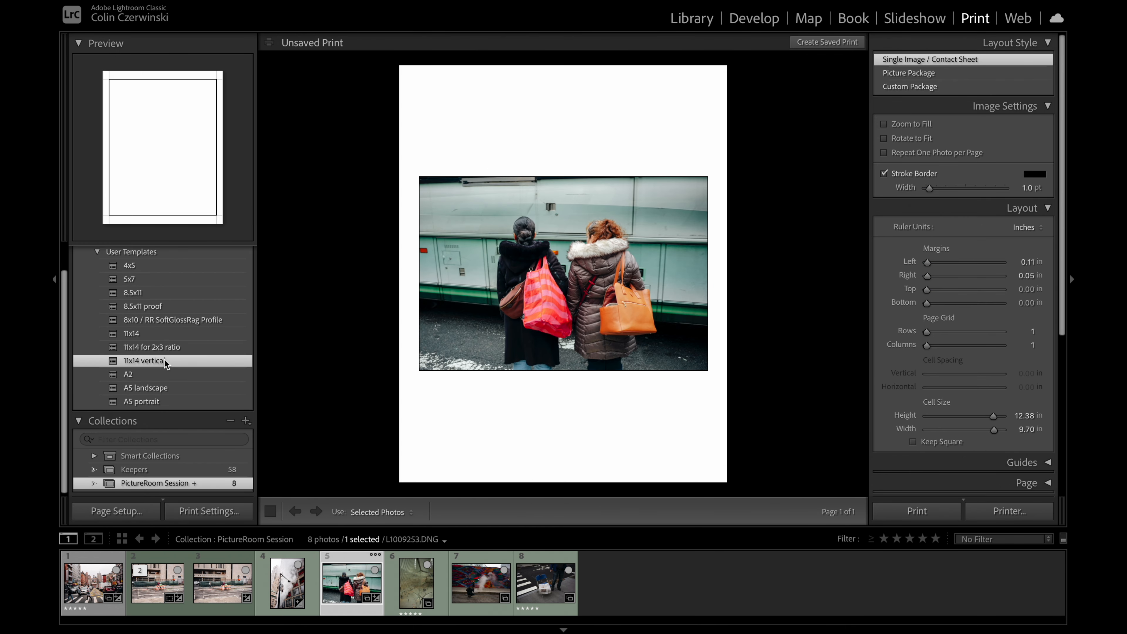
{"action": "left_click", "coordinate": [165, 385]}
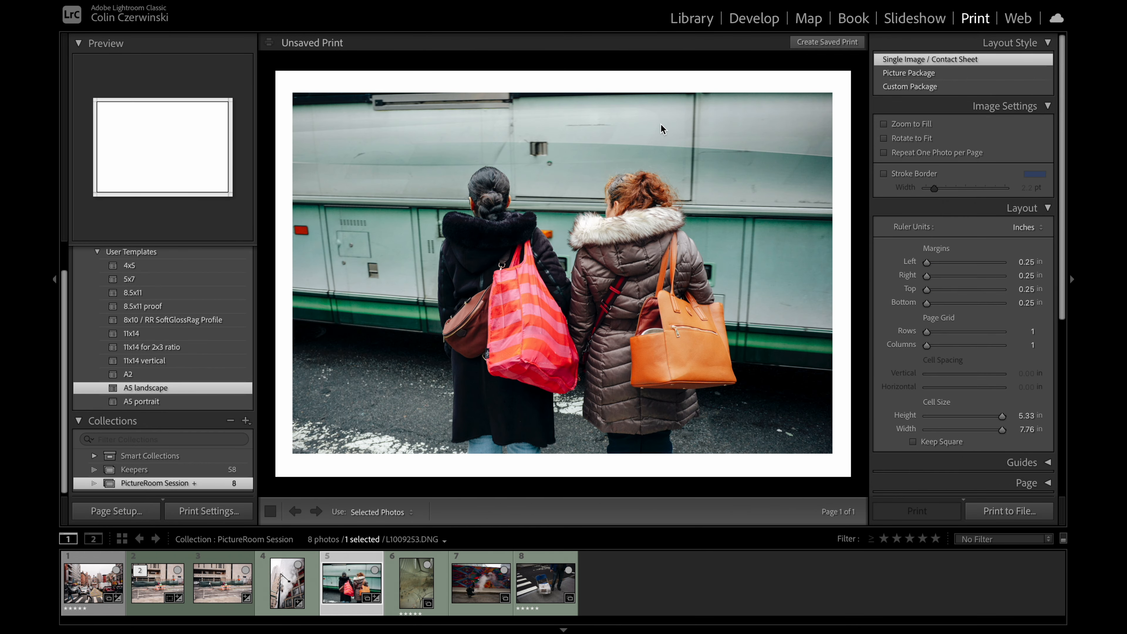
Step: Back in the Develop module, set the two women photo's Tint to −9, Temp to 5,202 and Contrast to −53
{"action": "left_click", "coordinate": [755, 20]}
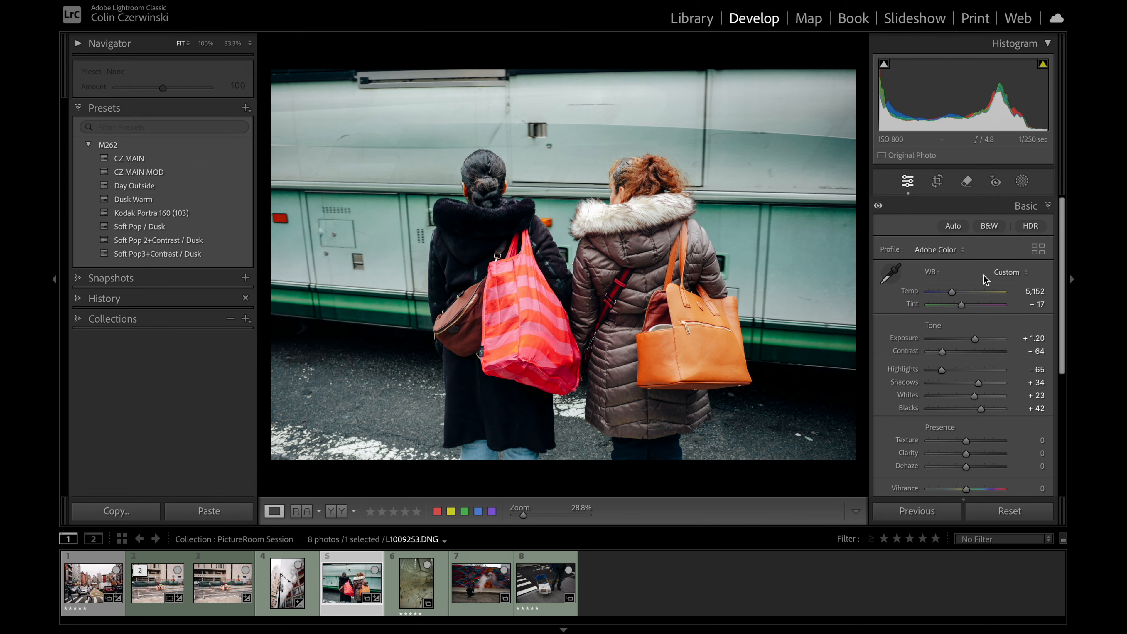
{"action": "left_click", "coordinate": [1022, 305]}
{"action": "type", "text": "-7"}
{"action": "key", "text": "Return"}
{"action": "type", "text": "-7"}
{"action": "key", "text": "Return"}
{"action": "left_click", "coordinate": [1018, 291]}
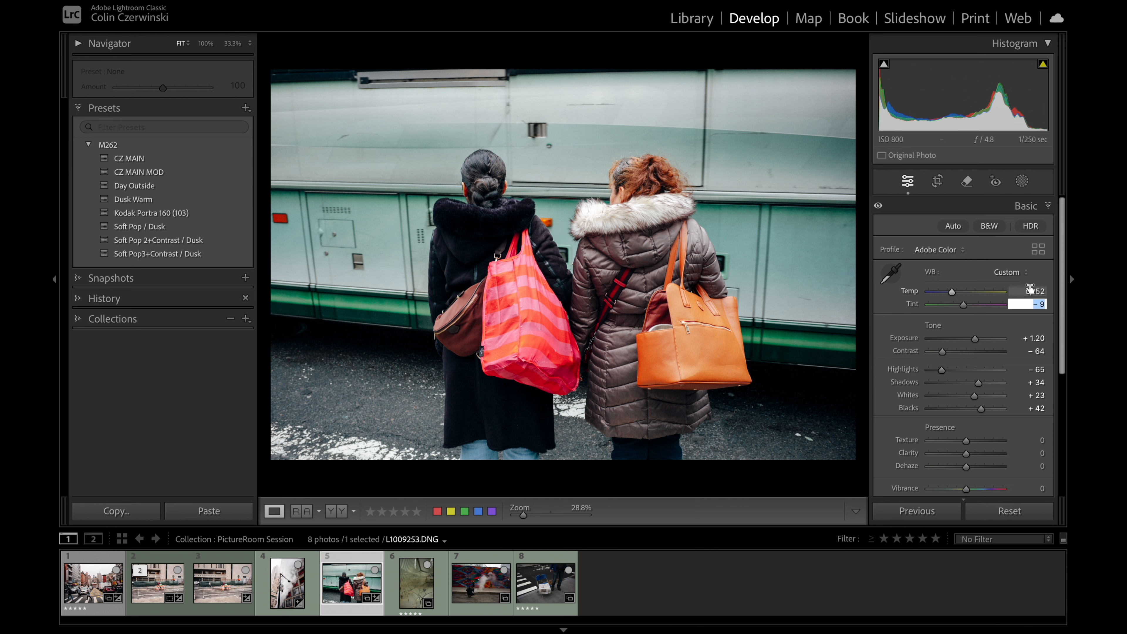
{"action": "key", "text": "shift+Down"}
{"action": "key", "text": "shift+Down"}
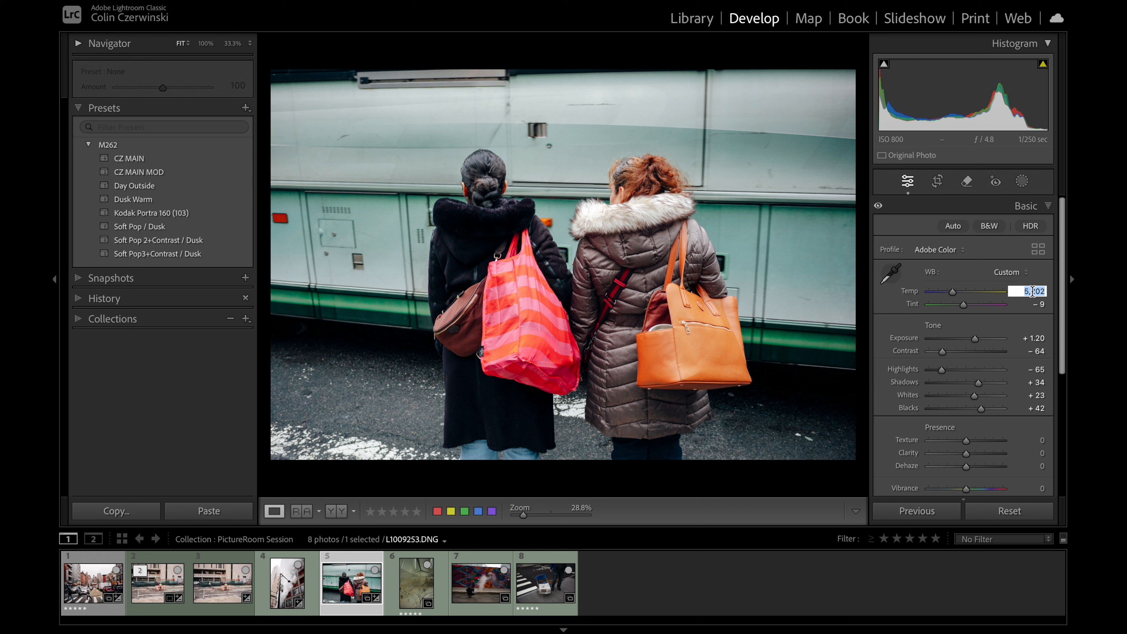
{"action": "left_click_drag", "start_coordinate": [942, 351], "coordinate": [945, 352]}
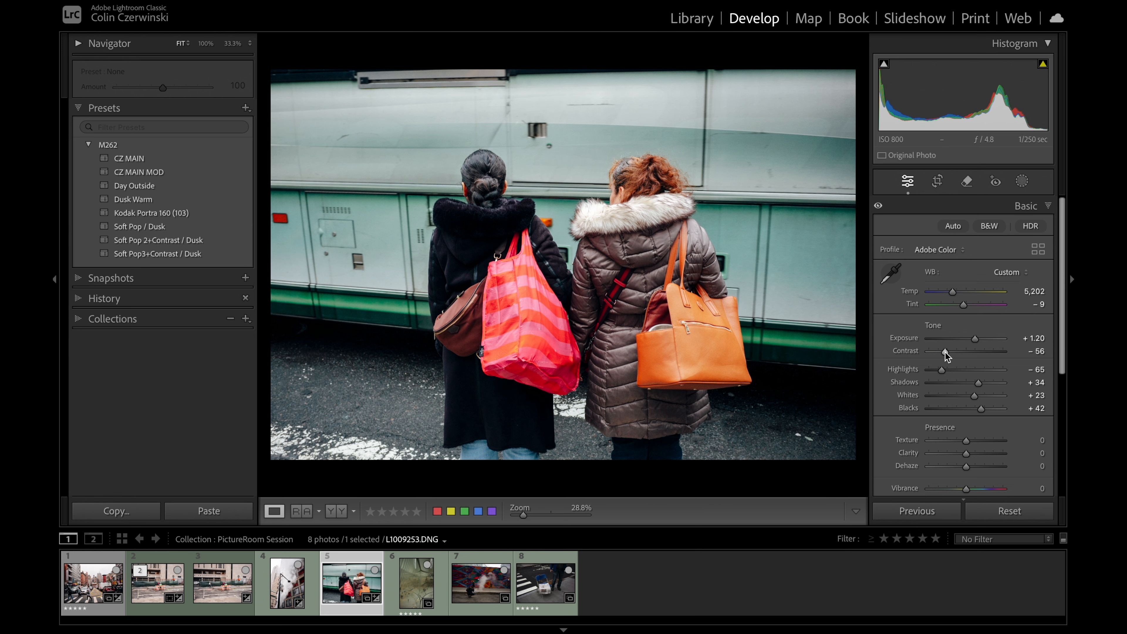
Step: Preview the adjusted two women photo in the Print module and set the background color around the page to White
{"action": "left_click", "coordinate": [975, 19]}
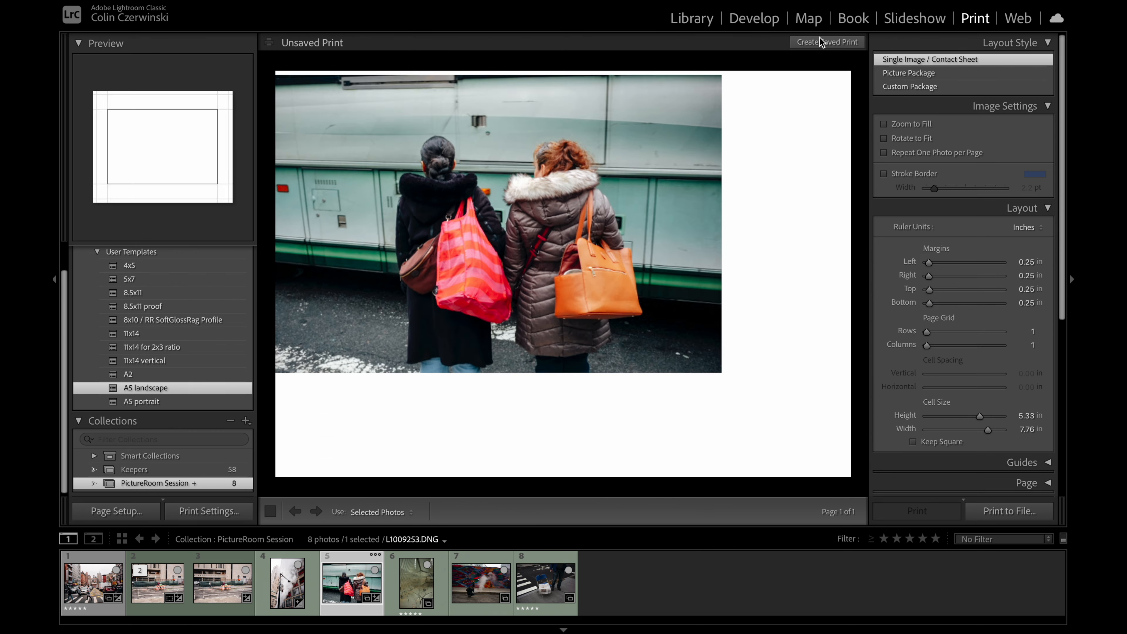
{"action": "right_click", "coordinate": [631, 69]}
{"action": "left_click", "coordinate": [669, 92]}
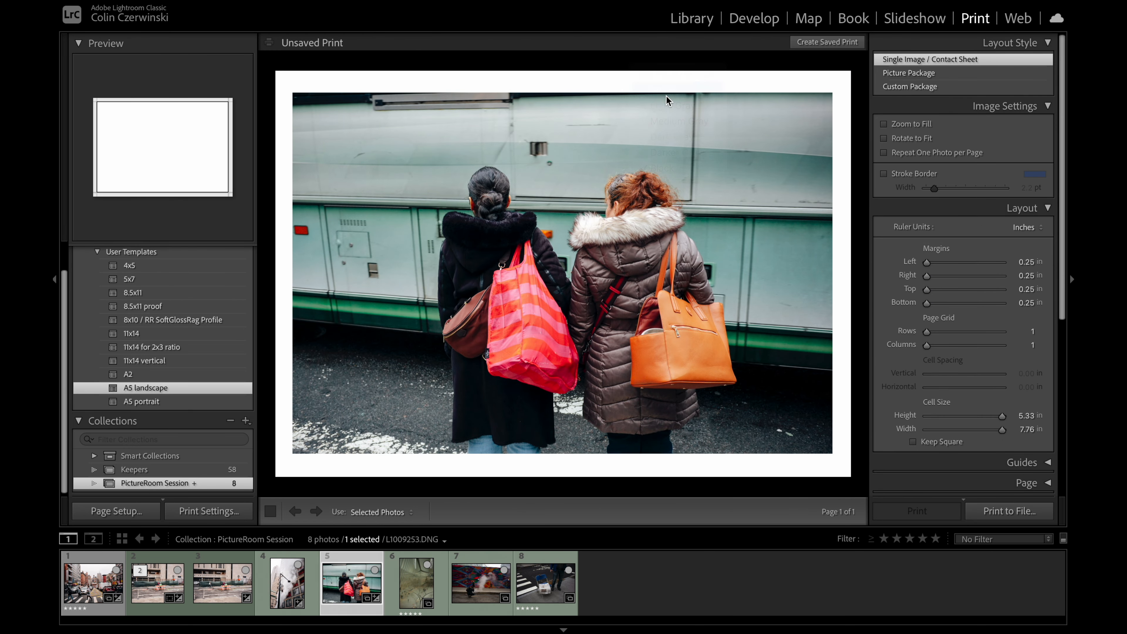
Step: Go back to the Develop module and compare the two women photo before and after editing on the white background
{"action": "left_click", "coordinate": [763, 20]}
{"action": "key", "text": "backslash"}
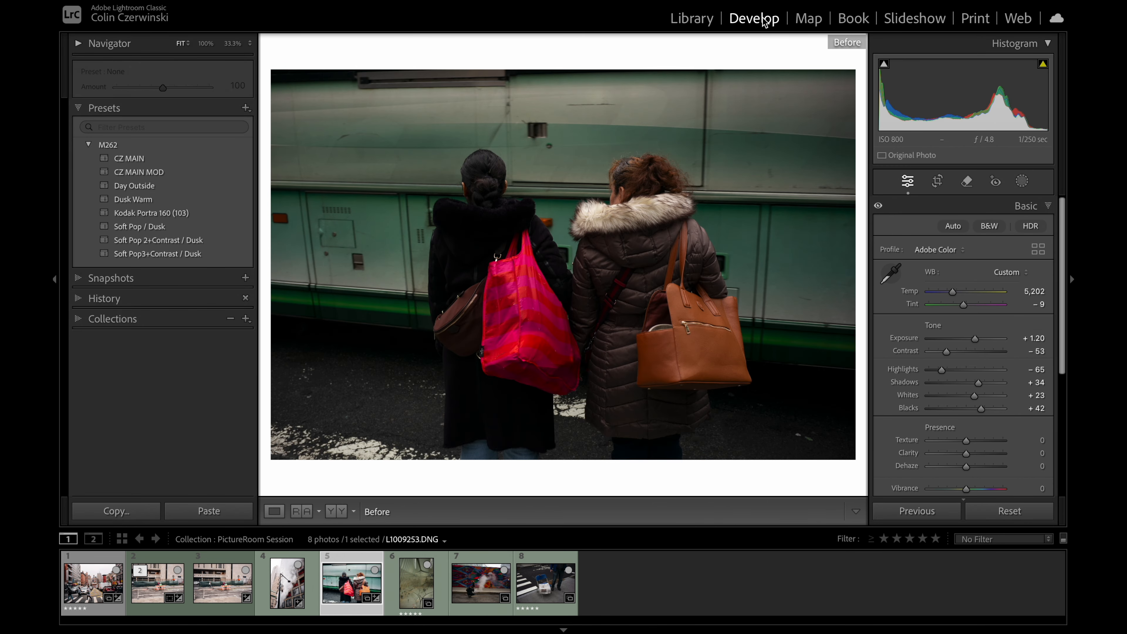
{"action": "key", "text": "backslash"}
{"action": "key", "text": "backslash"}
{"action": "key", "text": "backslash"}
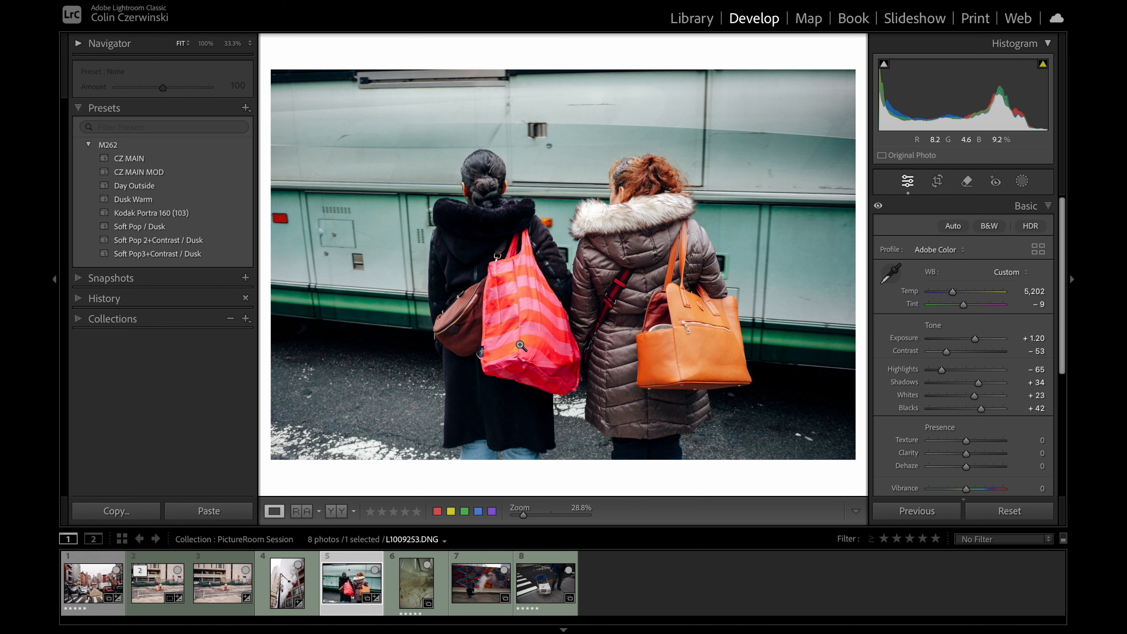
Step: Apply the CZ MAIN MOD preset to the vertical white-ribbed concourse photo and set its Exposure to +0.45
{"action": "left_click", "coordinate": [397, 580]}
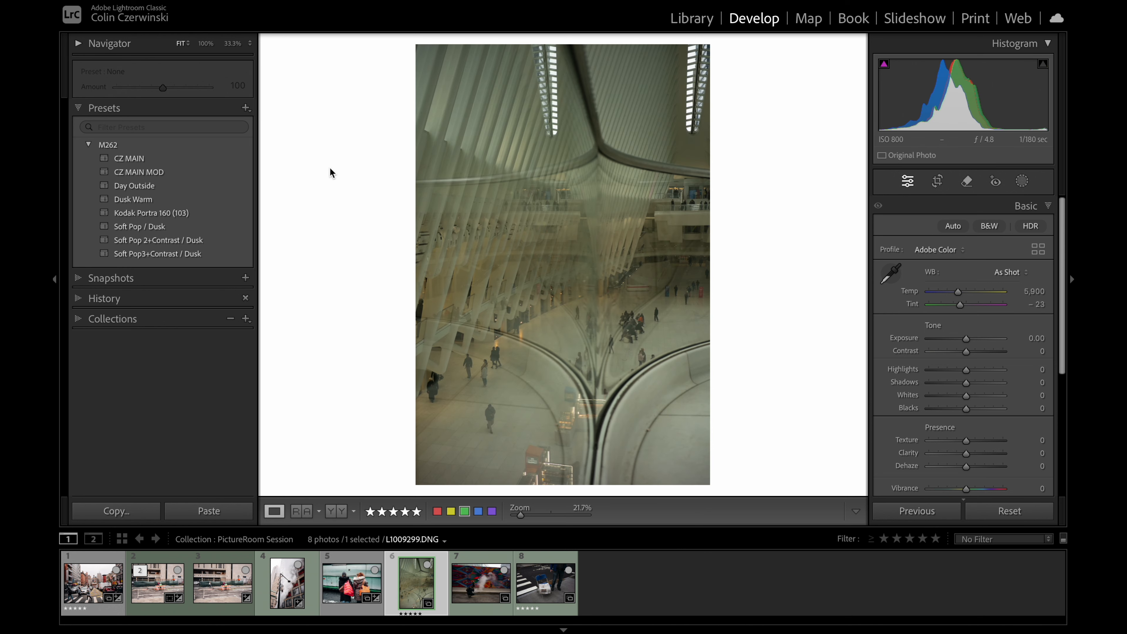
{"action": "left_click", "coordinate": [192, 176]}
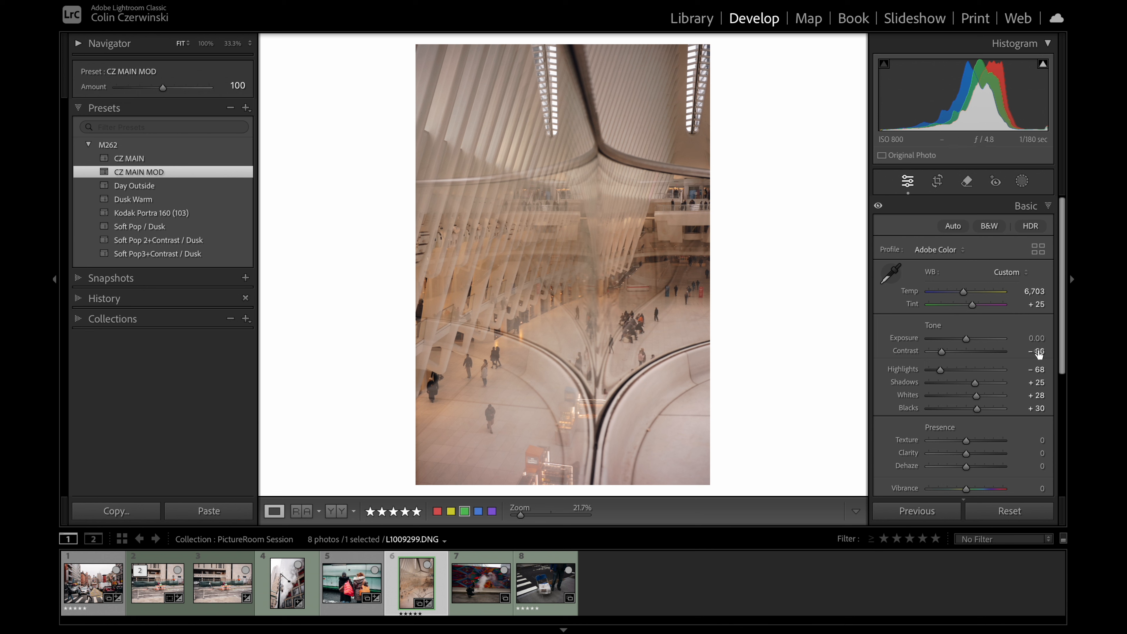
{"action": "left_click_drag", "start_coordinate": [968, 339], "coordinate": [973, 344]}
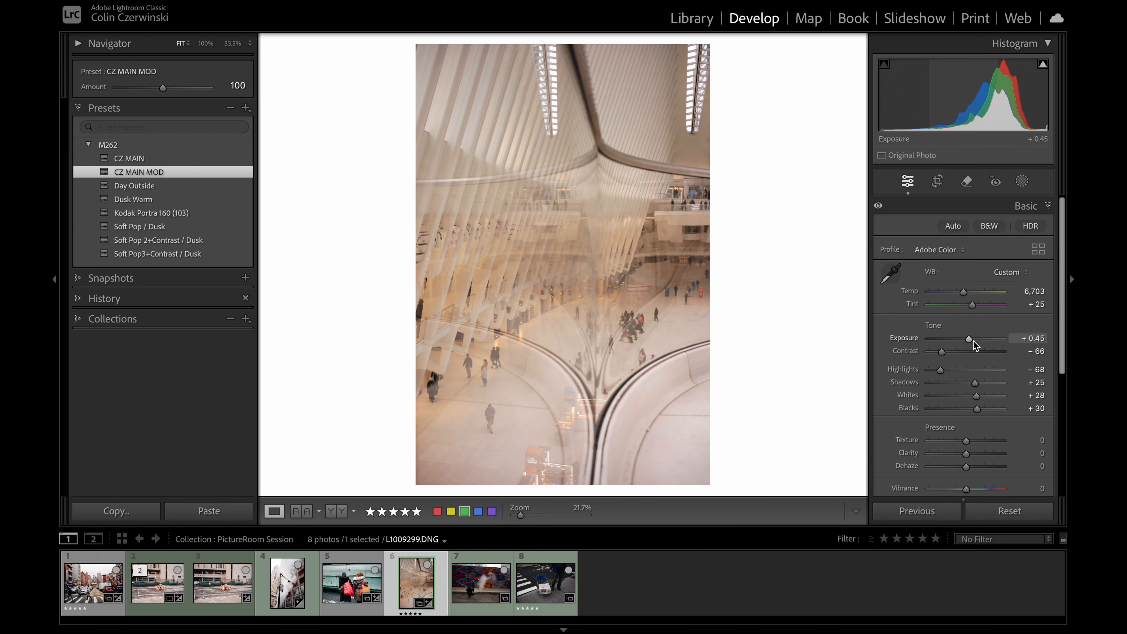
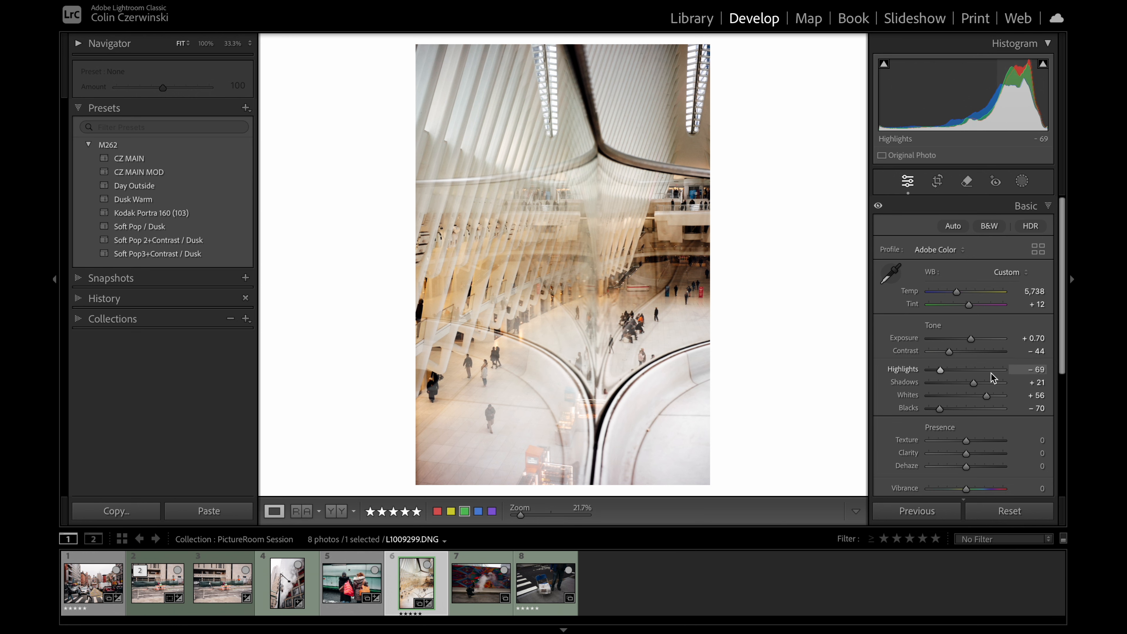
Step: Check the concourse photo's Color Mixer and Color Grading adjustments, and set its Temp to 5,638
{"action": "scroll", "coordinate": [985, 369], "scroll_direction": "down", "scroll_amount": 5}
{"action": "left_click", "coordinate": [994, 338]}
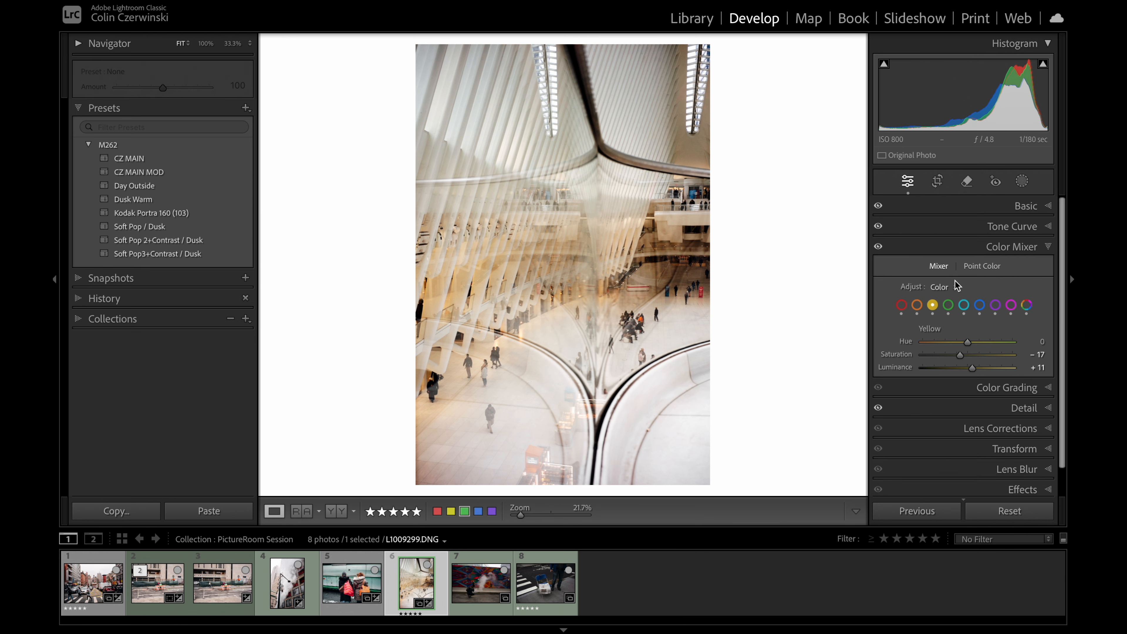
{"action": "left_click", "coordinate": [996, 305]}
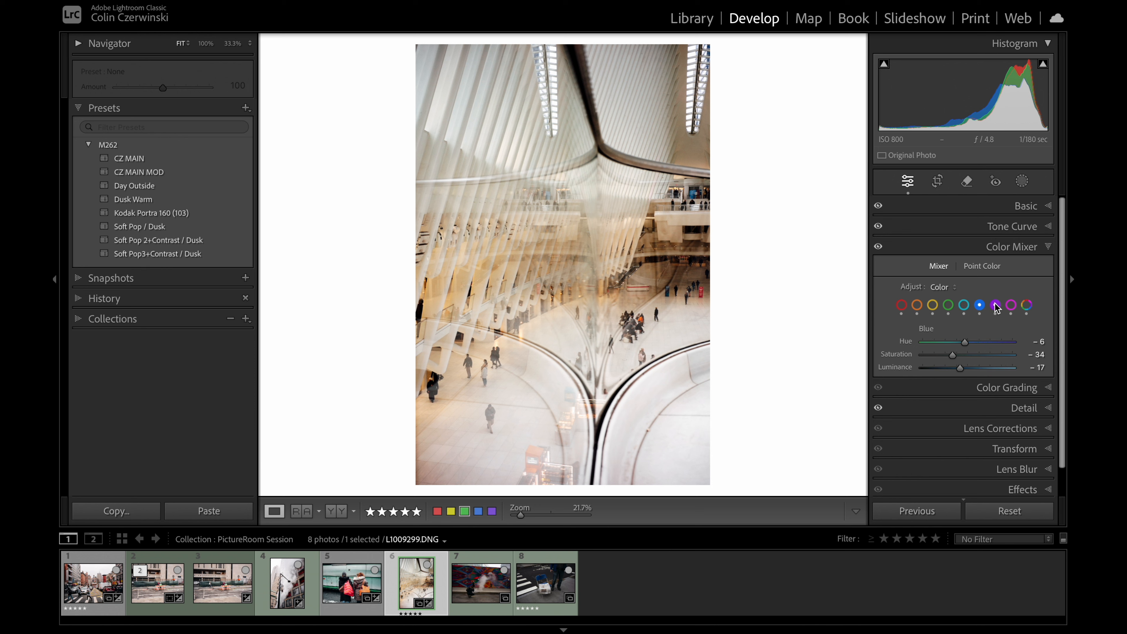
{"action": "left_click", "coordinate": [1016, 390]}
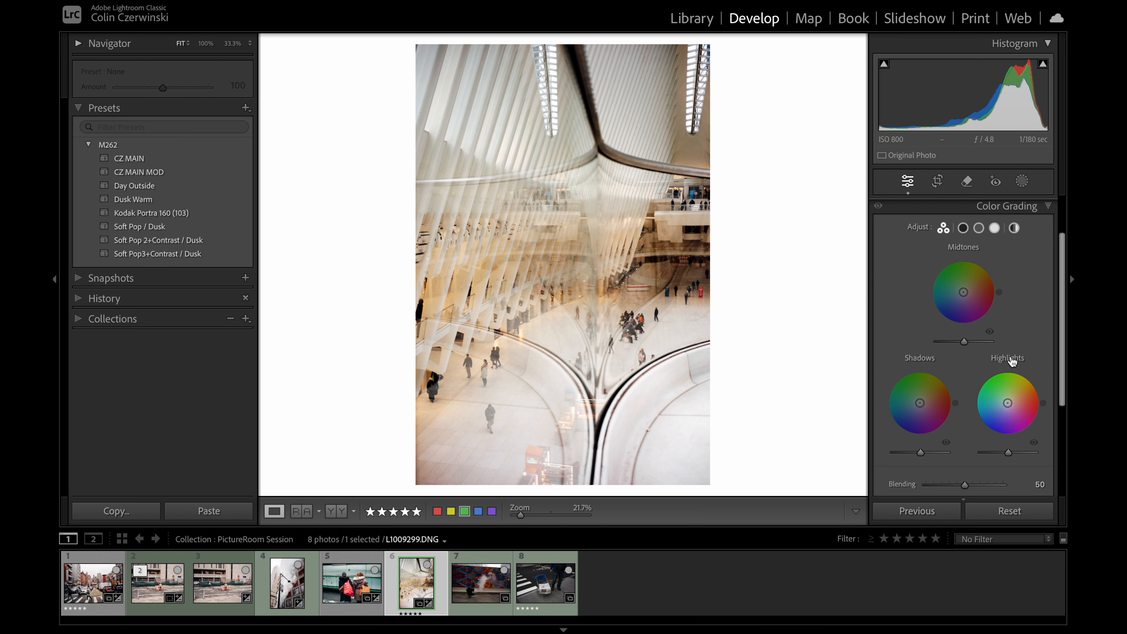
{"action": "scroll", "coordinate": [977, 320], "scroll_direction": "up", "scroll_amount": 2}
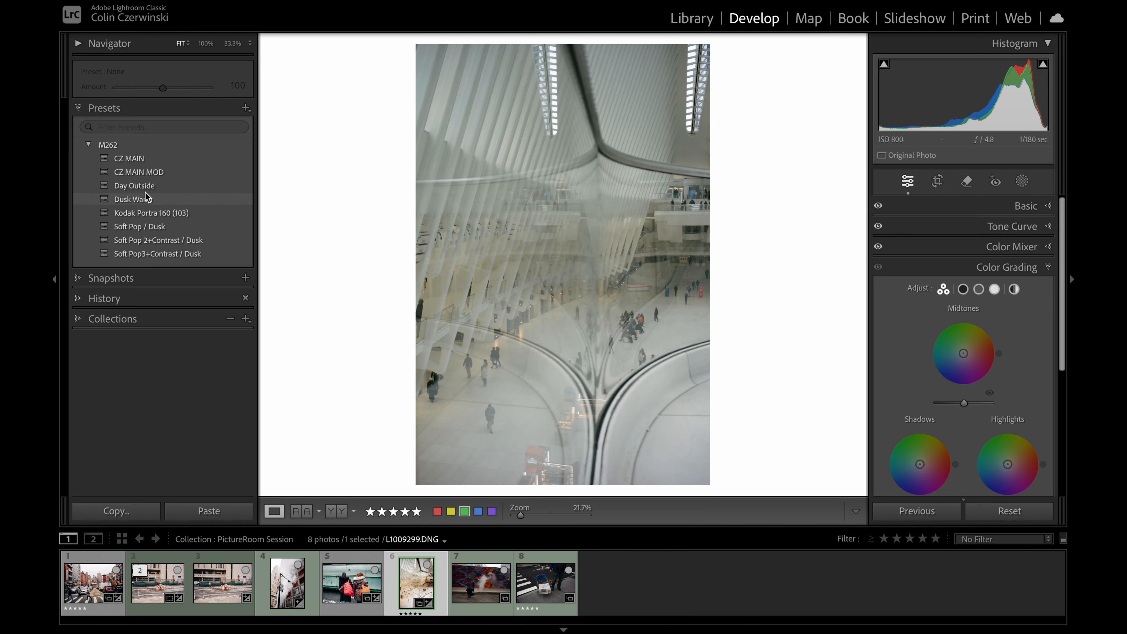
{"action": "left_click", "coordinate": [1023, 206]}
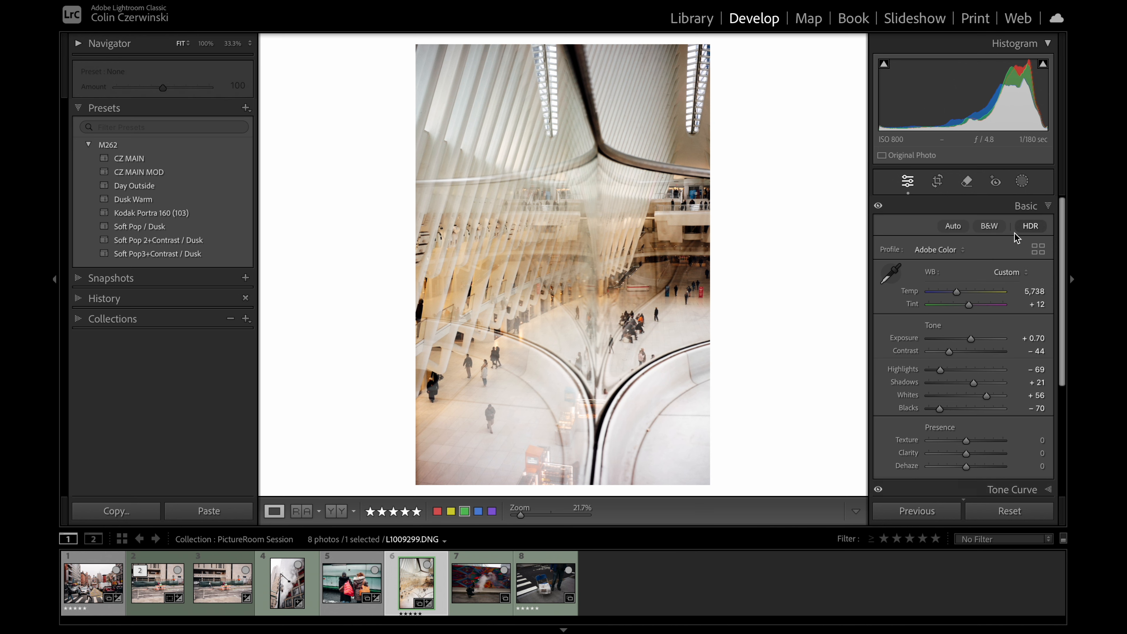
{"action": "left_click", "coordinate": [1030, 291]}
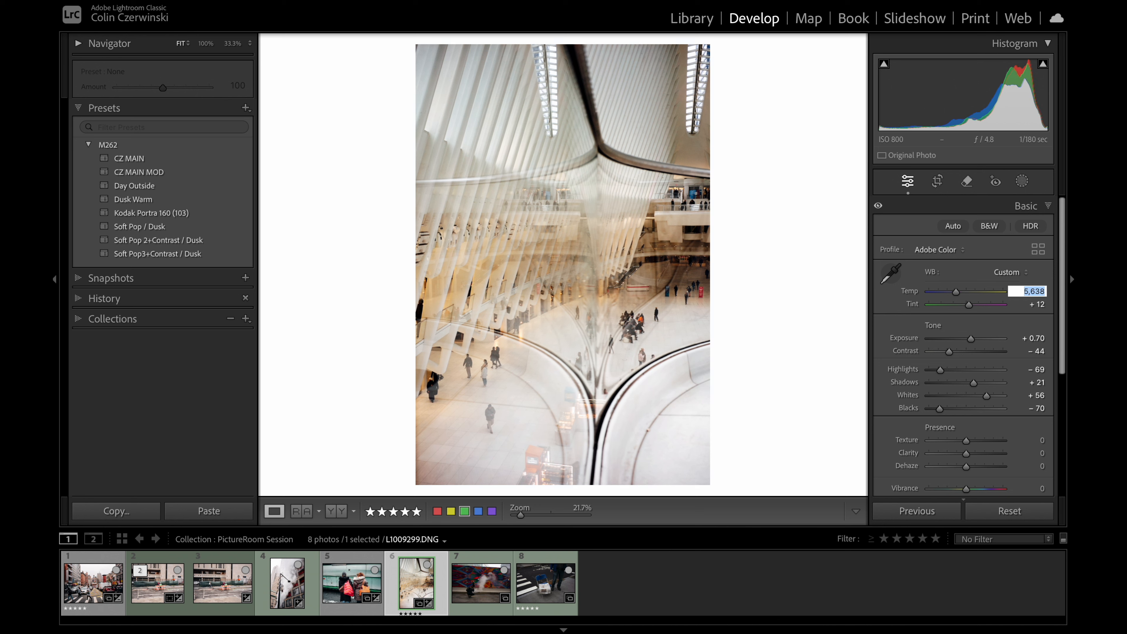
{"action": "key", "text": "Return"}
Step: Set the background around the concourse photo to Black and inspect the photo's details at 100% zoom
{"action": "right_click", "coordinate": [819, 148]}
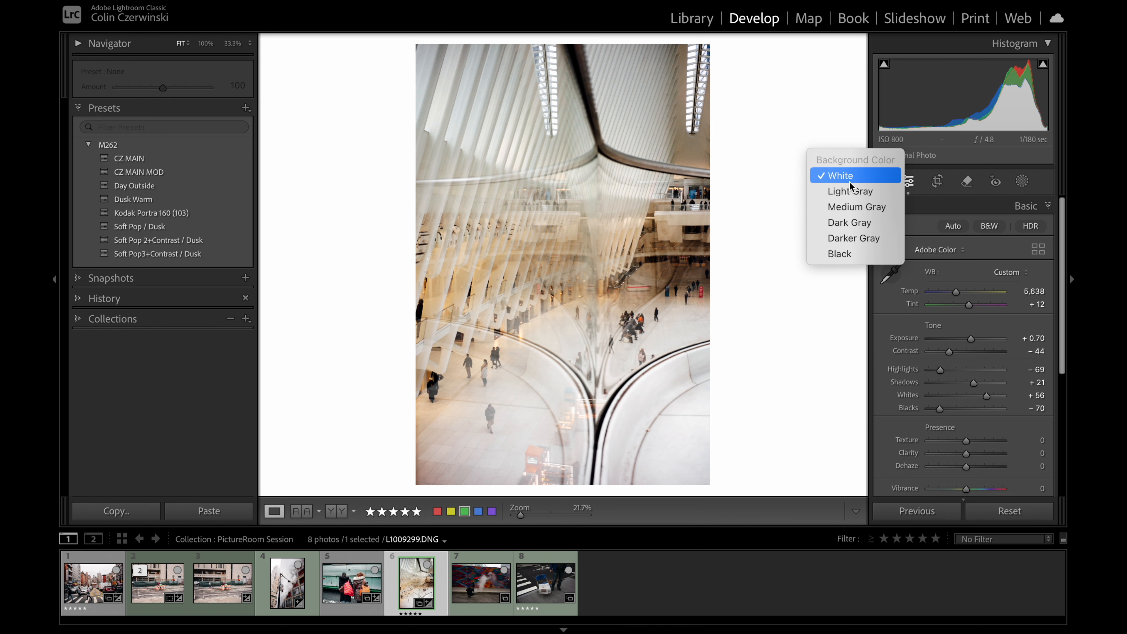
{"action": "left_click", "coordinate": [850, 259]}
{"action": "left_click", "coordinate": [615, 289]}
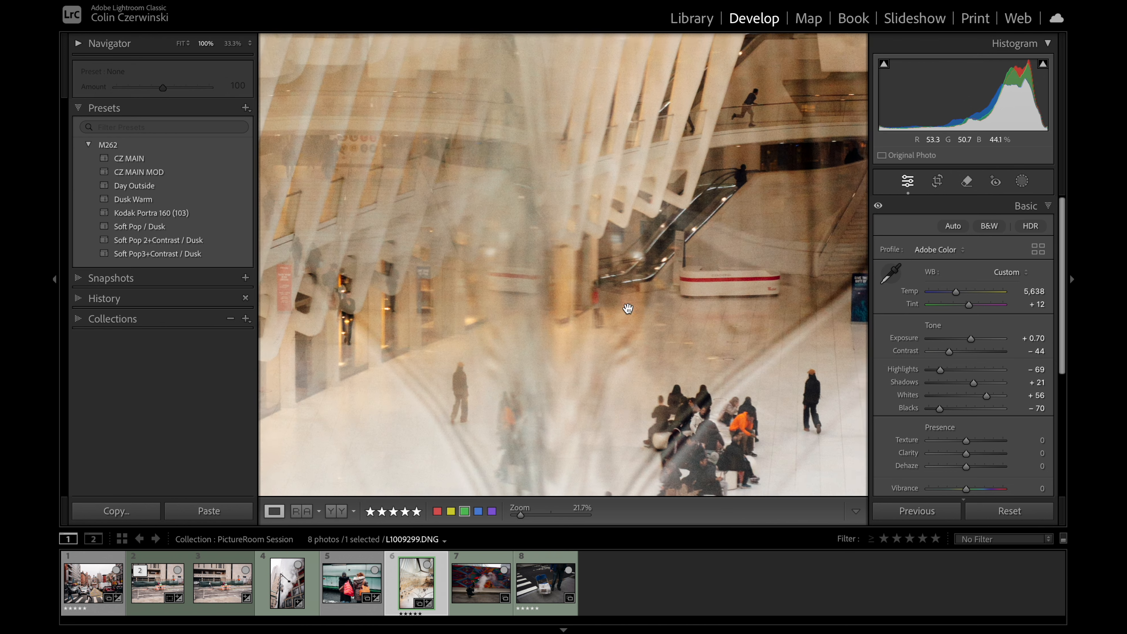
{"action": "left_click_drag", "start_coordinate": [666, 351], "coordinate": [704, 176]}
{"action": "left_click_drag", "start_coordinate": [688, 133], "coordinate": [579, 195]}
{"action": "left_click", "coordinate": [575, 219]}
{"action": "left_click", "coordinate": [580, 296]}
{"action": "left_click", "coordinate": [578, 196]}
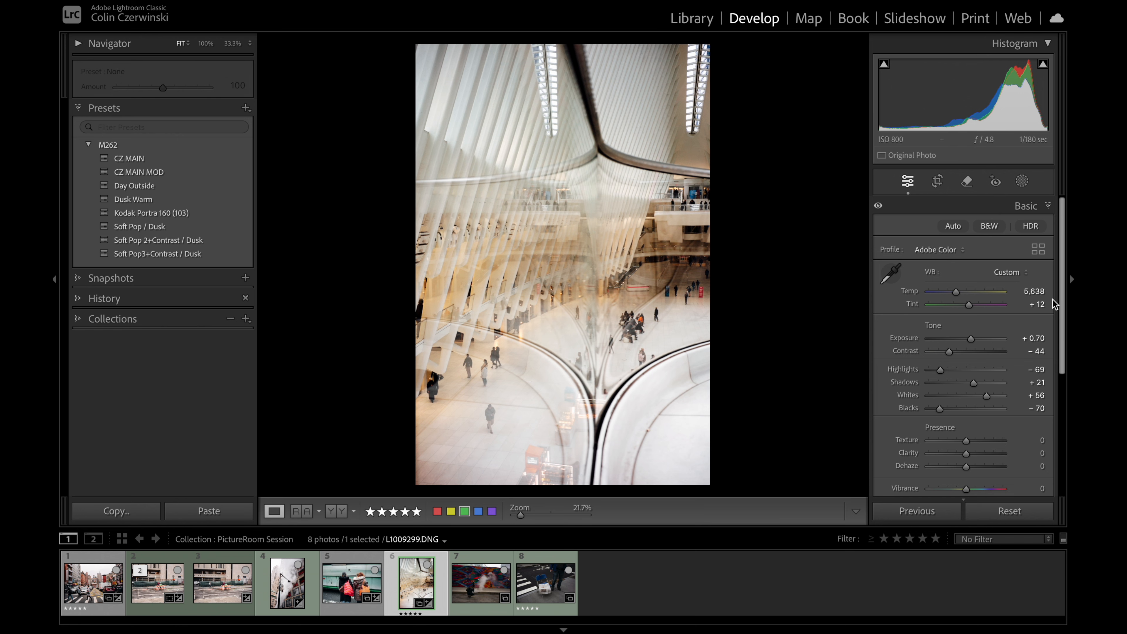
Step: Preview the concourse photo in the Print module with the 11x14 vertical template and return to the Develop module
{"action": "left_click", "coordinate": [975, 20]}
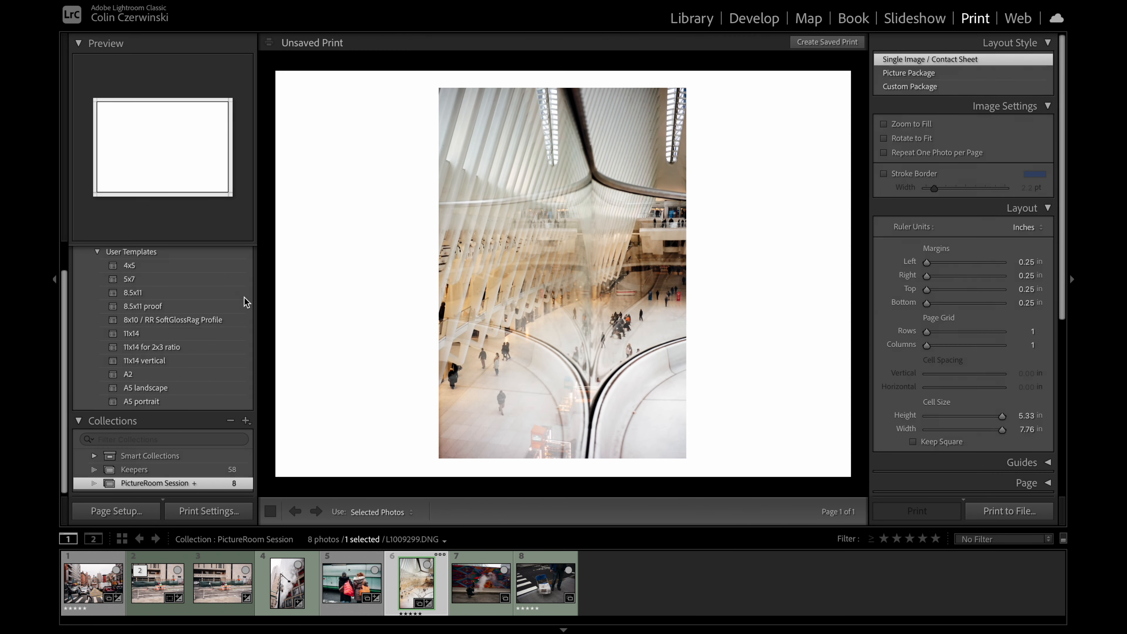
{"action": "left_click", "coordinate": [181, 362]}
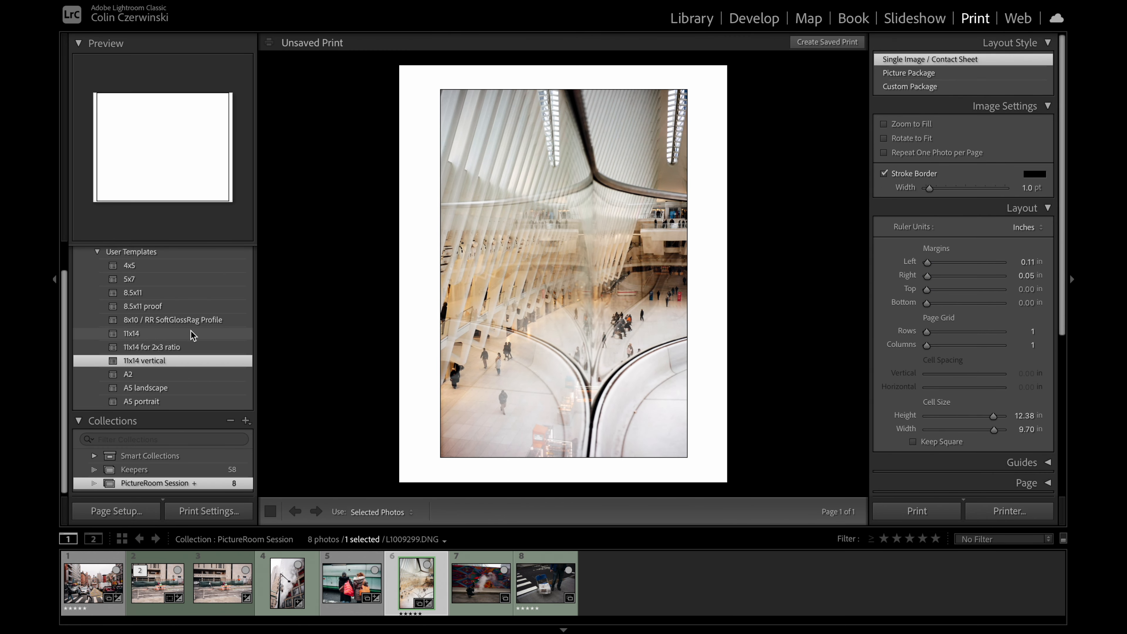
{"action": "left_click", "coordinate": [763, 20]}
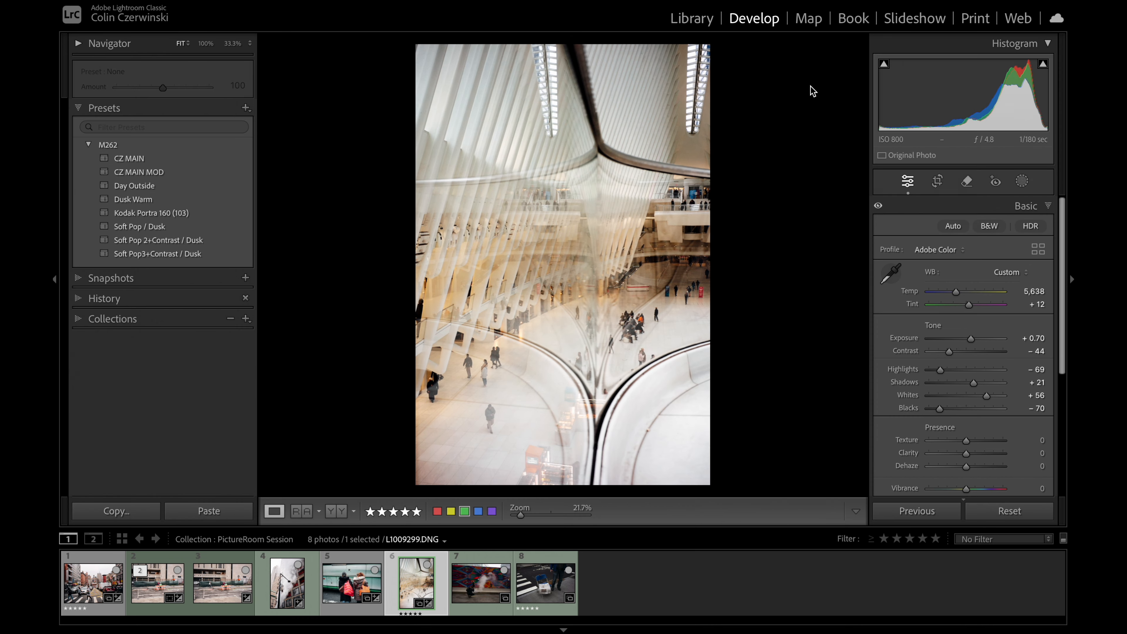
Step: Set the concourse photo's Exposure to +0.90 and Contrast to −39, comparing each change with the unedited version
{"action": "key", "text": "Up"}
{"action": "key", "text": "Up"}
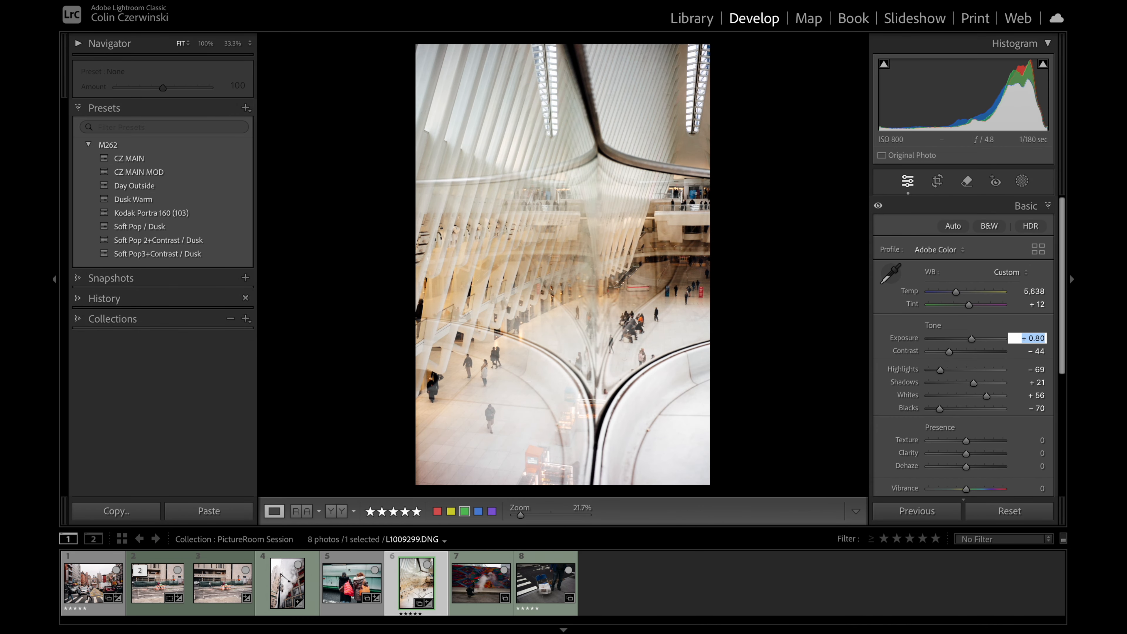
{"action": "key", "text": "Return"}
{"action": "key", "text": "backslash"}
{"action": "key", "text": "backslash"}
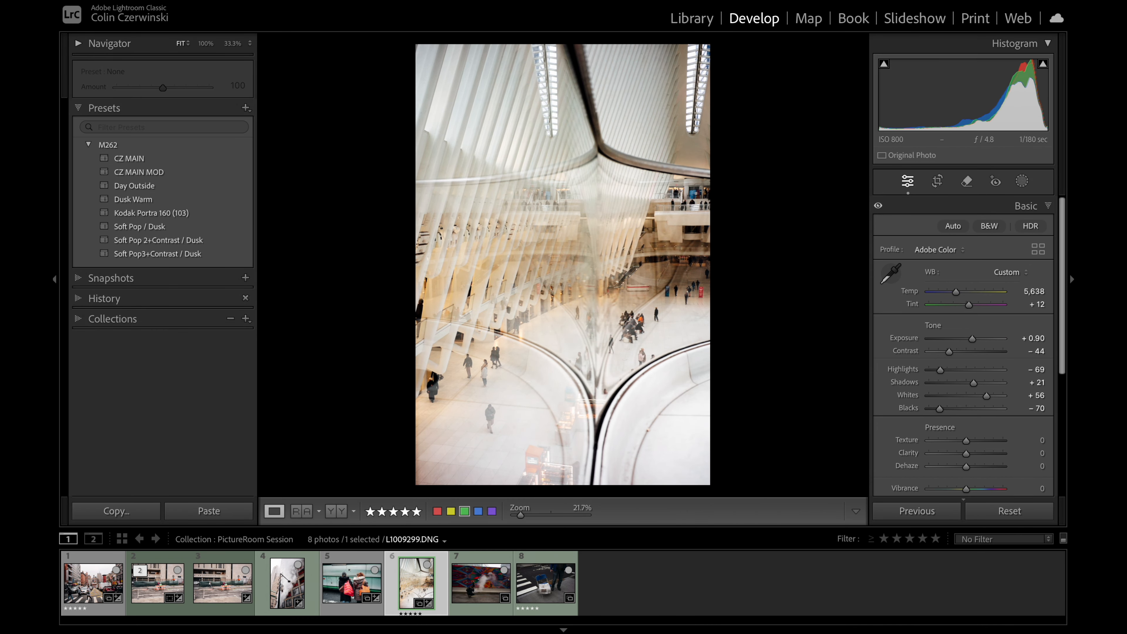
{"action": "left_click", "coordinate": [1030, 351]}
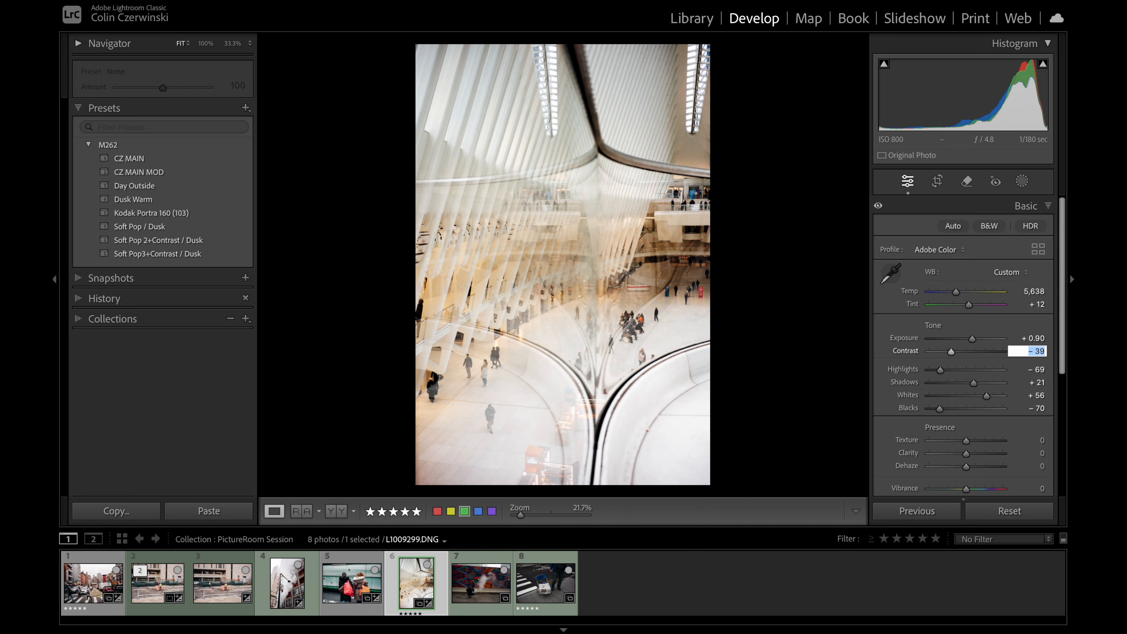
{"action": "key", "text": "Return"}
{"action": "key", "text": "backslash"}
{"action": "key", "text": "backslash"}
Step: Preview the adjusted concourse photo in the Print module, and compare it before and after editing back in Develop
{"action": "left_click", "coordinate": [975, 17]}
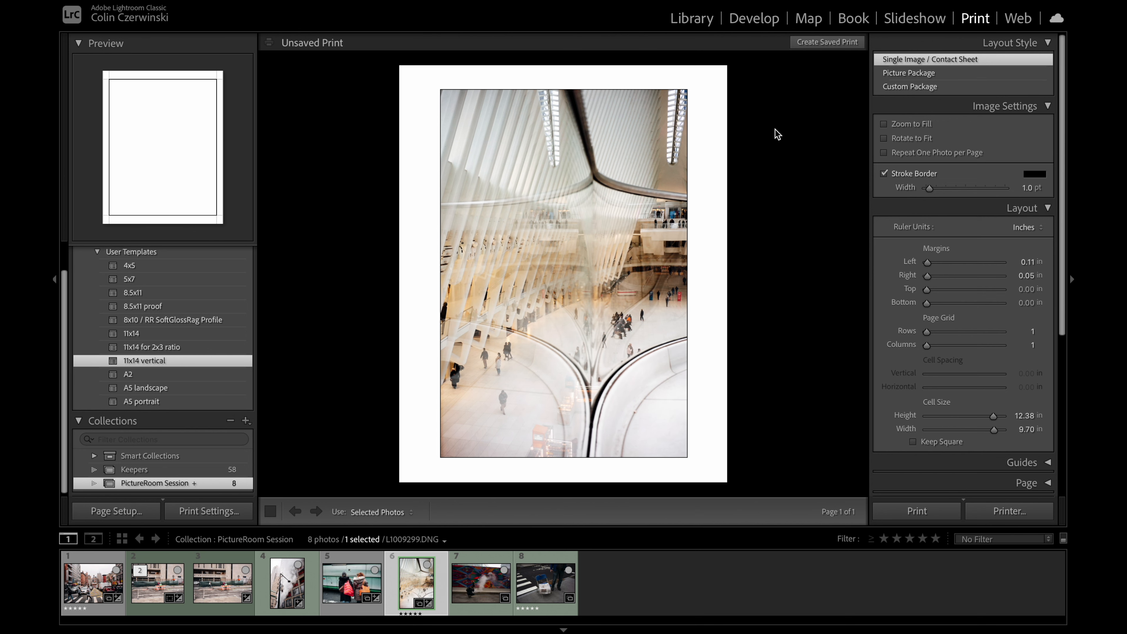
{"action": "left_click", "coordinate": [743, 18]}
{"action": "key", "text": "backslash"}
{"action": "key", "text": "backslash"}
{"action": "key", "text": "backslash"}
{"action": "key", "text": "backslash"}
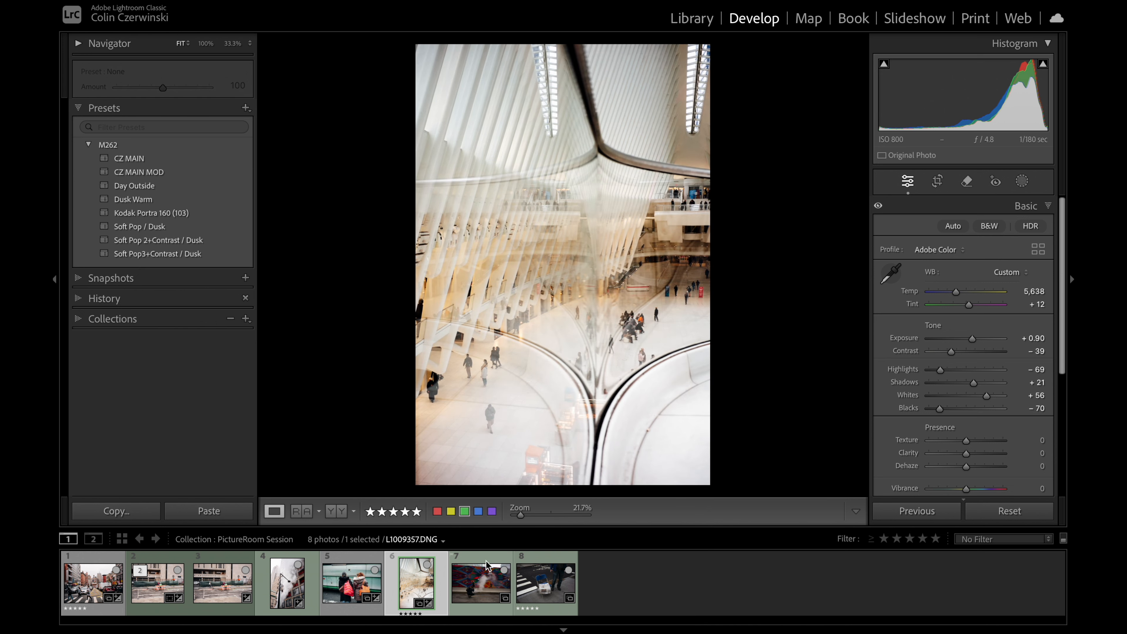
Step: Paste the copied develop settings onto the colorful mural photo with the steam and set the surrounding background to White
{"action": "left_click", "coordinate": [478, 585]}
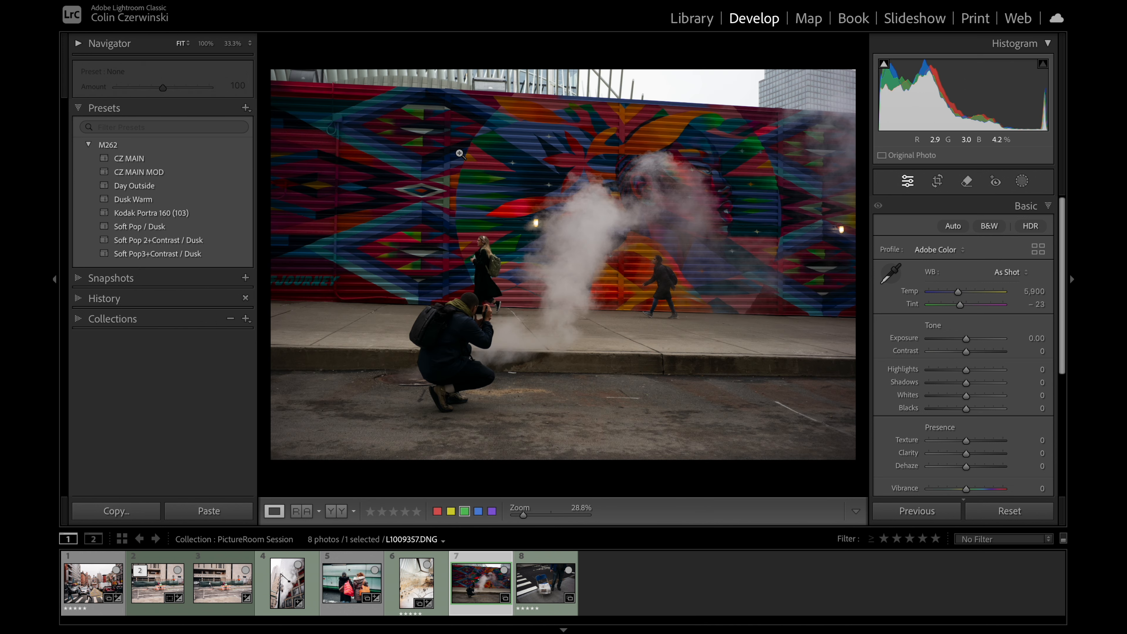
{"action": "key", "text": "ctrl+shift+v"}
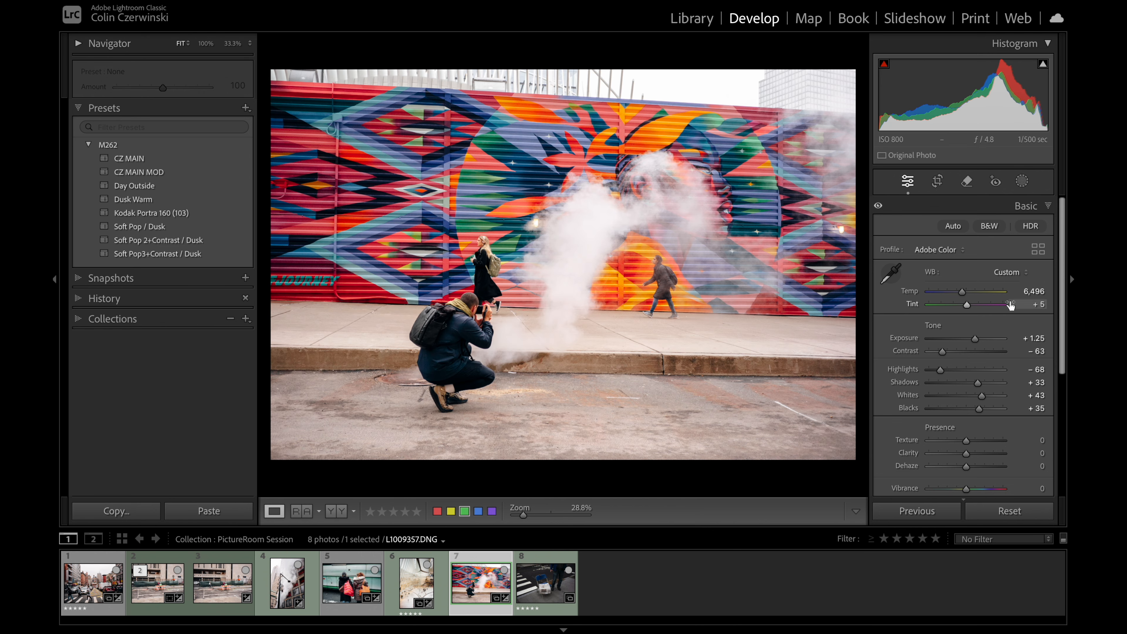
{"action": "right_click", "coordinate": [688, 53]}
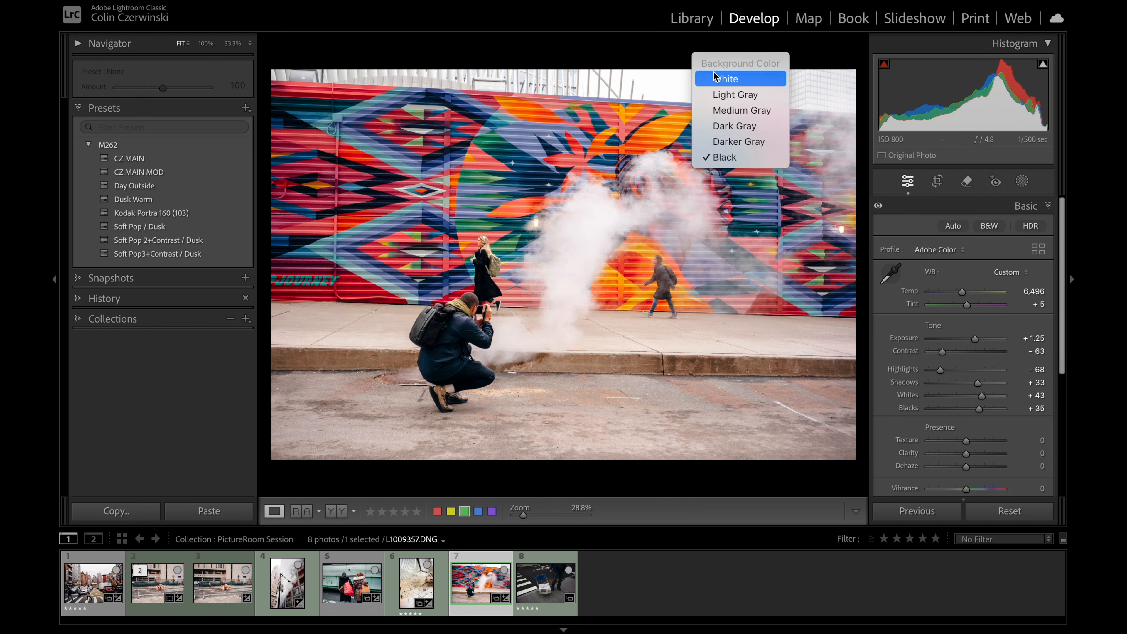
{"action": "left_click", "coordinate": [712, 75]}
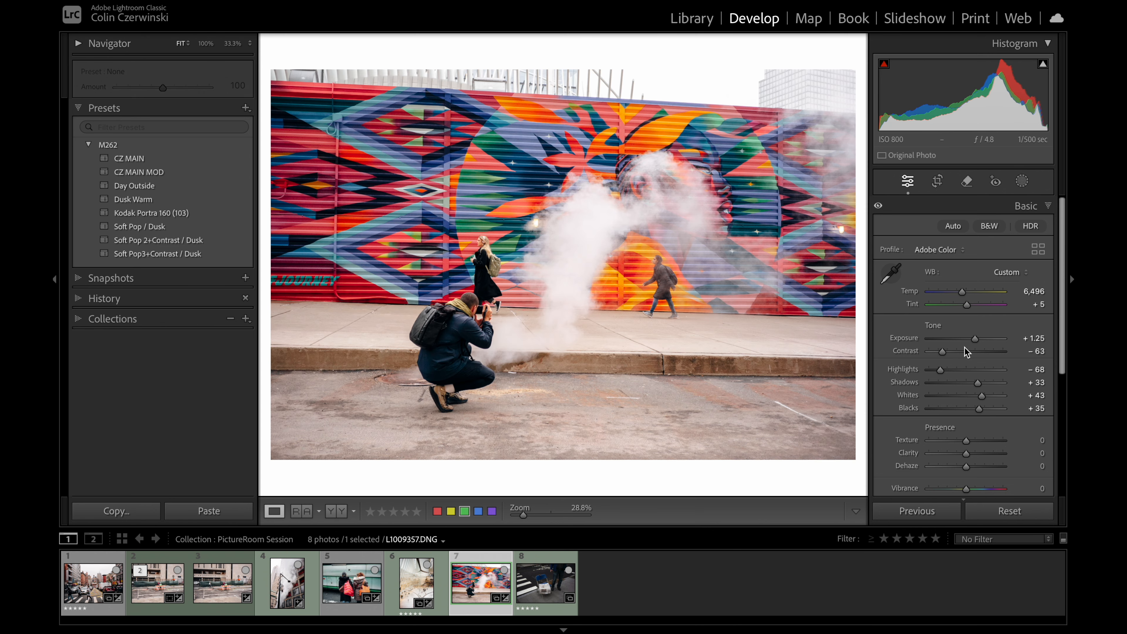
Step: Set the mural photo's Contrast to −53, Temp to 5,588 and Tint to −4, and compare before and after
{"action": "left_click_drag", "start_coordinate": [944, 350], "coordinate": [948, 352]}
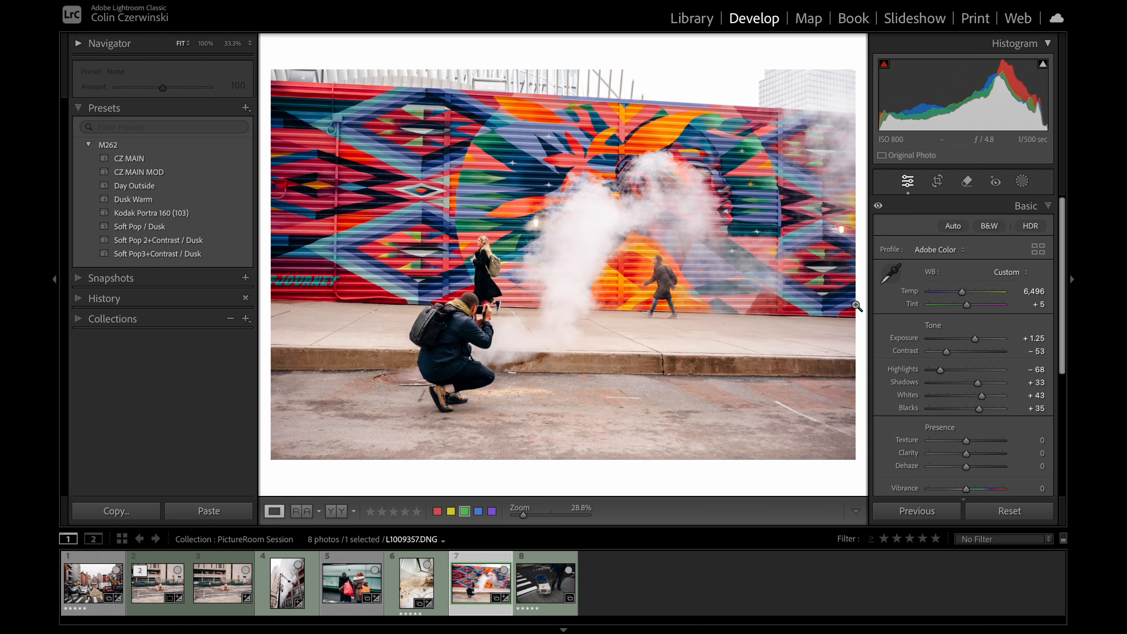
{"action": "left_click_drag", "start_coordinate": [963, 292], "coordinate": [964, 302]}
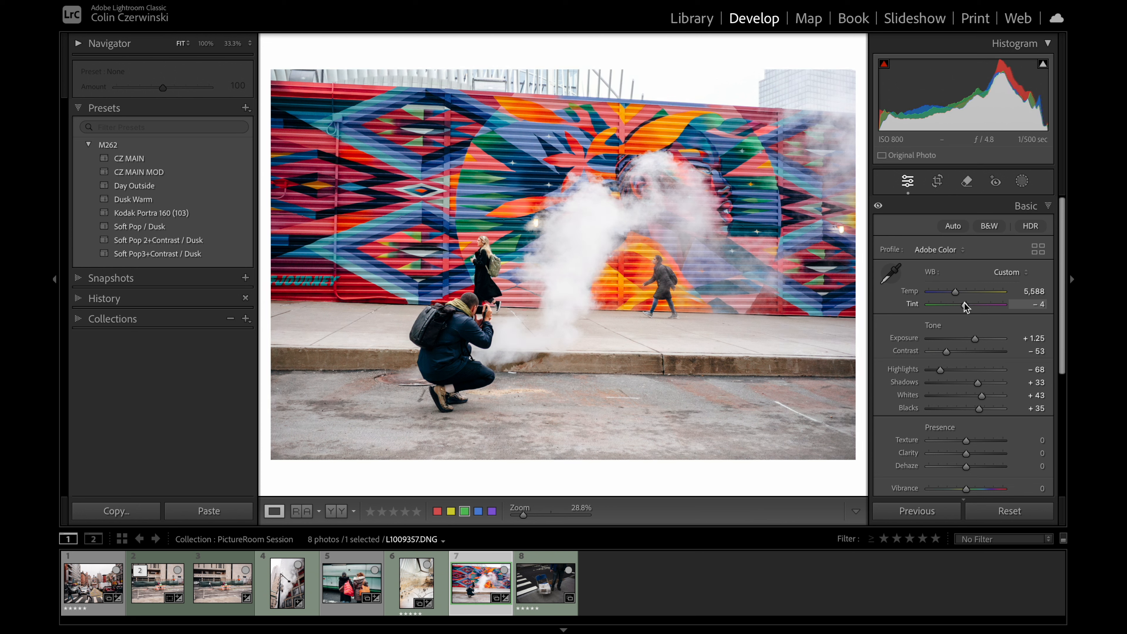
{"action": "key", "text": "backslash"}
{"action": "key", "text": "backslash"}
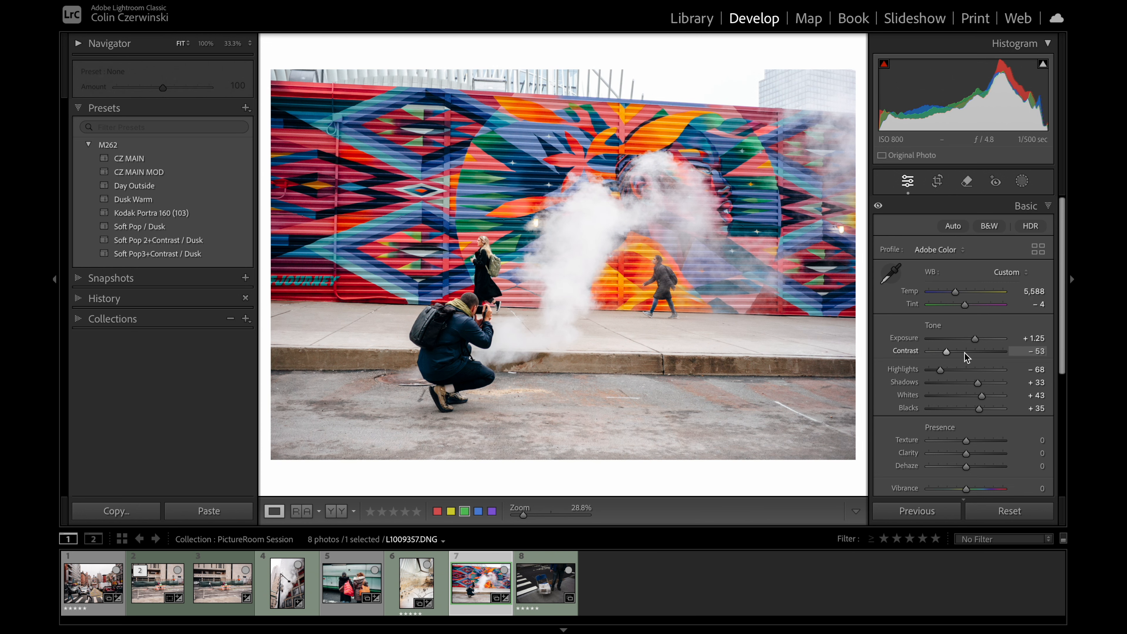
Step: Using the clipping overlay, set the mural photo's Highlights to −76, Whites to +32, Blacks to +13 and Contrast to −40
{"action": "key", "text": "j"}
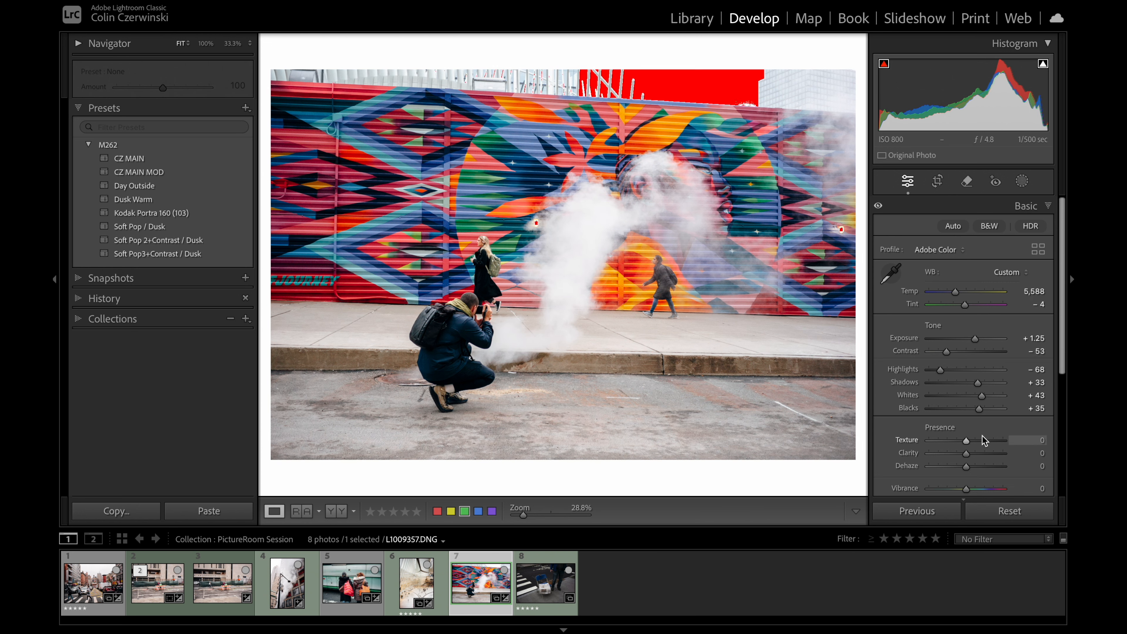
{"action": "left_click_drag", "start_coordinate": [979, 409], "coordinate": [951, 351]}
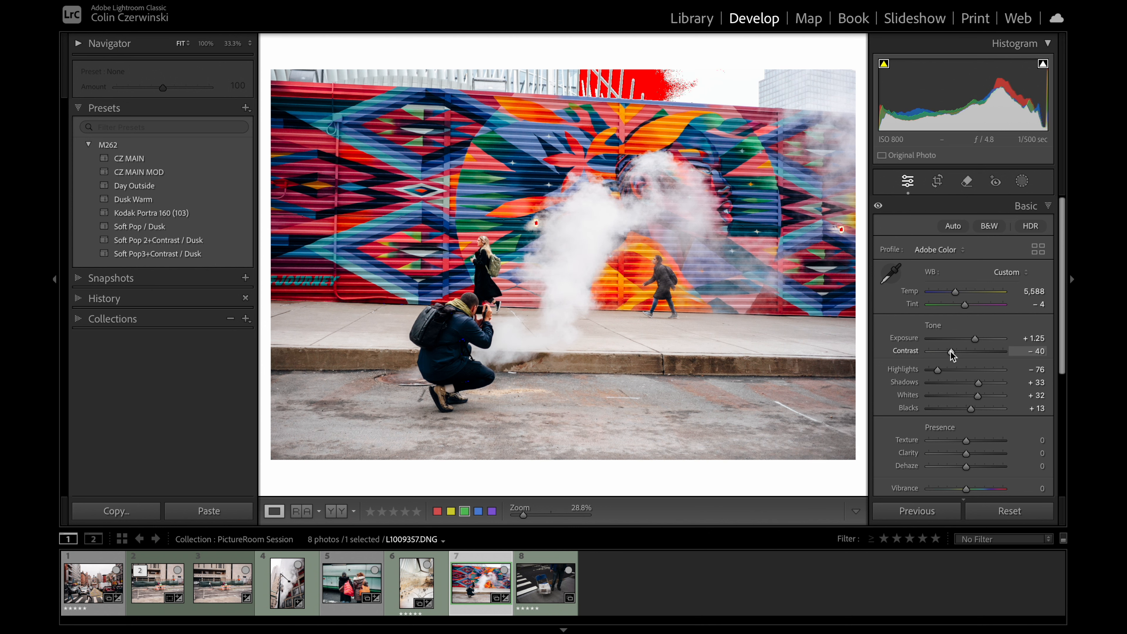
{"action": "key", "text": "j"}
{"action": "key", "text": "backslash"}
Step: Set the mural photo's Contrast to −54 and Exposure to +1.05, and compare it with the unedited version
{"action": "key", "text": "backslash"}
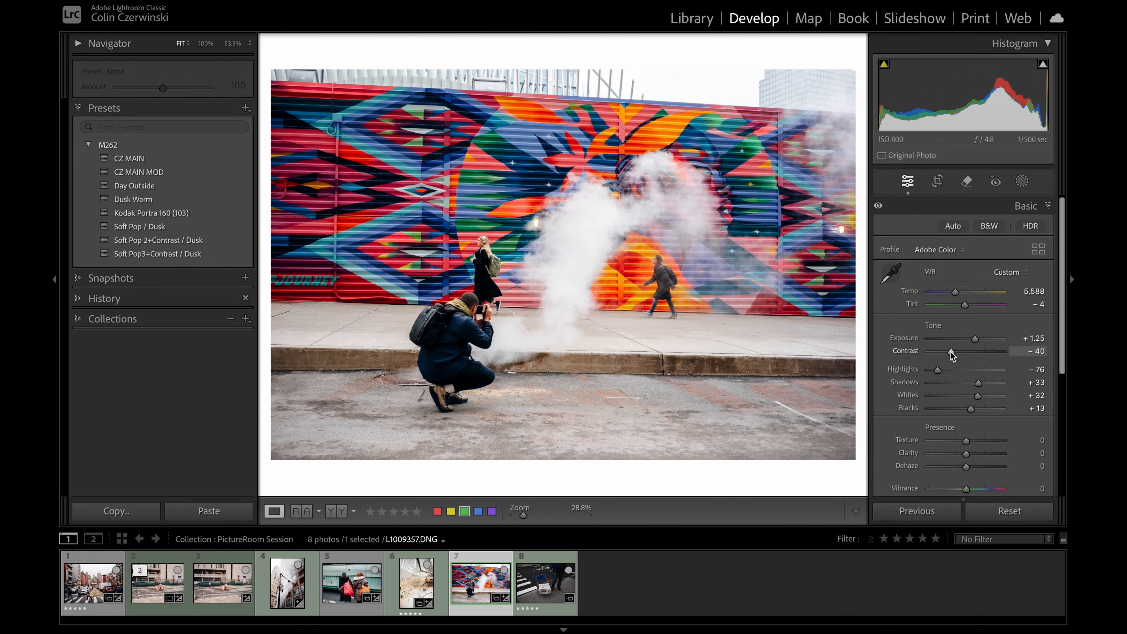
{"action": "left_click_drag", "start_coordinate": [951, 351], "coordinate": [973, 338]}
{"action": "key", "text": "backslash"}
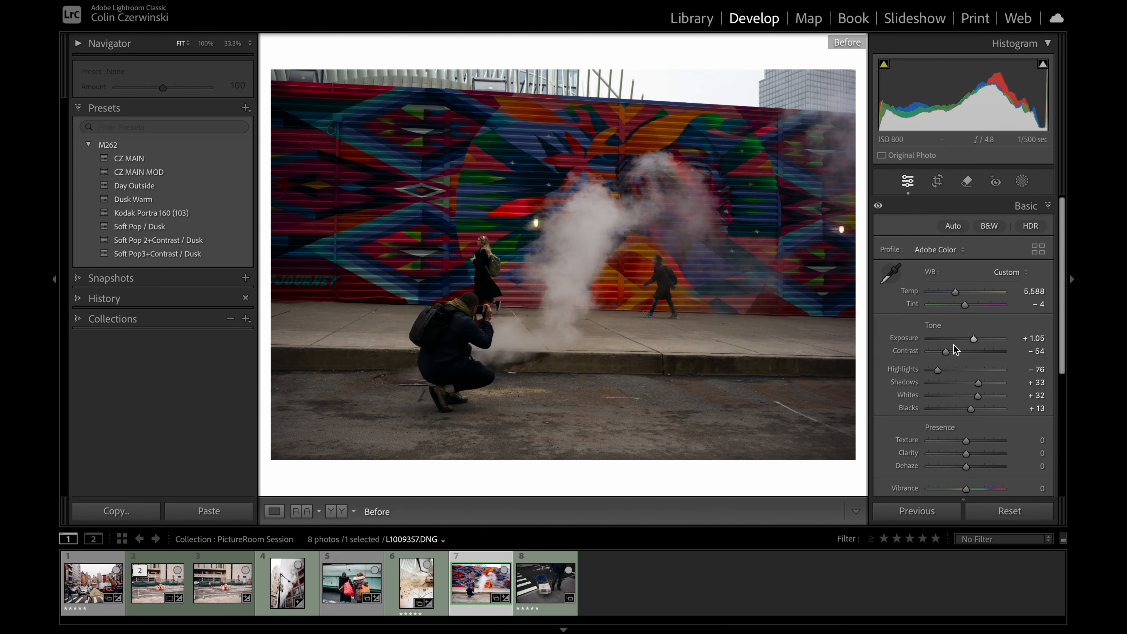
{"action": "key", "text": "backslash"}
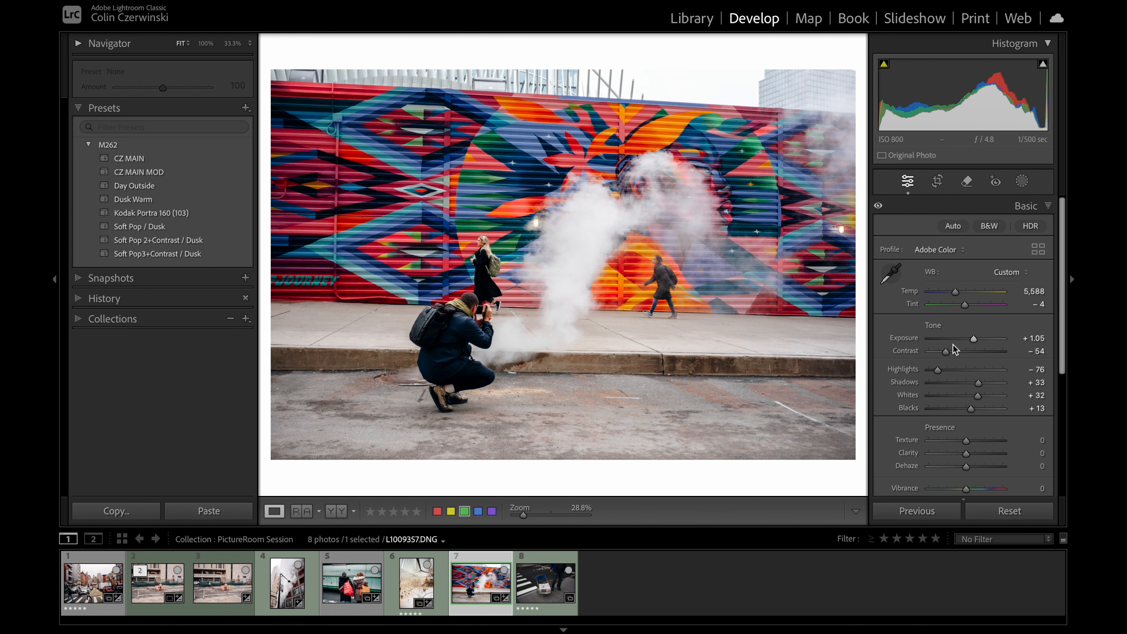
Step: Try a cooler Temp of 5,388 on the mural photo and set it back to 5,588
{"action": "left_click", "coordinate": [1023, 291]}
{"action": "key", "text": "shift+Down"}
{"action": "key", "text": "shift+Down"}
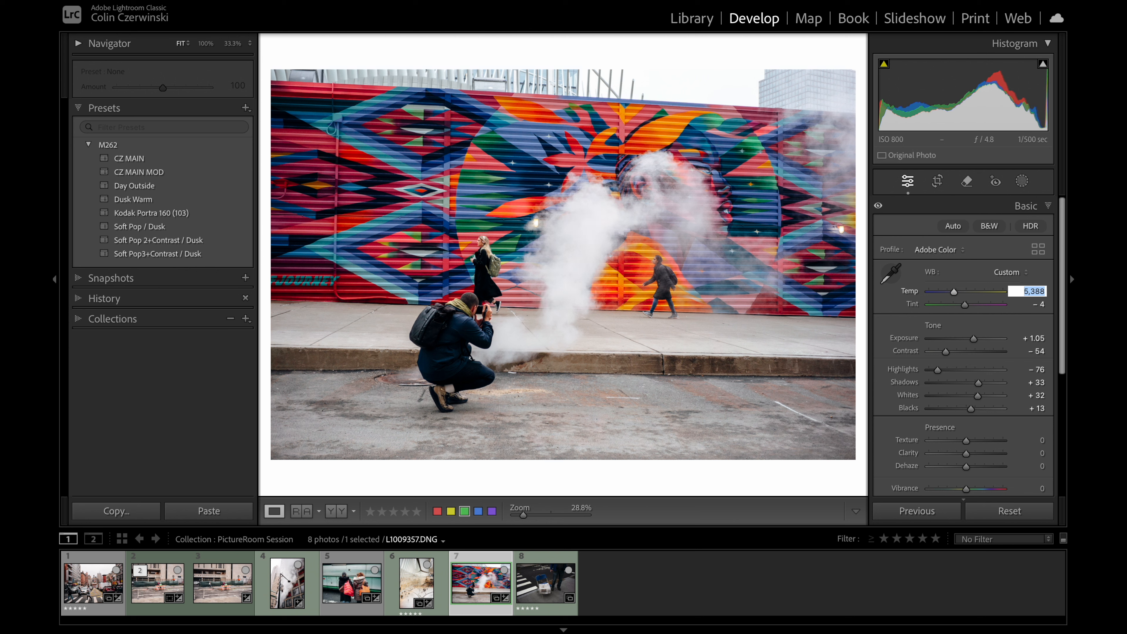
{"action": "key", "text": "shift+Up"}
{"action": "key", "text": "shift+Up"}
{"action": "key", "text": "shift+Down"}
{"action": "key", "text": "Return"}
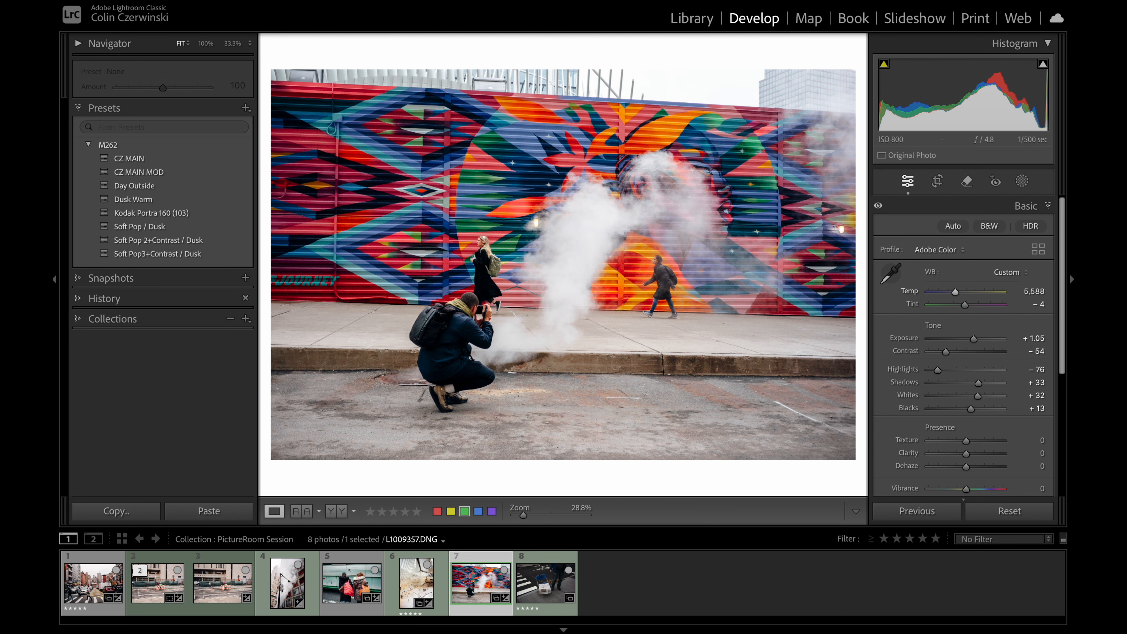
Step: Preview the mural photo in the Print module with the A2 template and set the background around the page to Black
{"action": "left_click", "coordinate": [975, 18]}
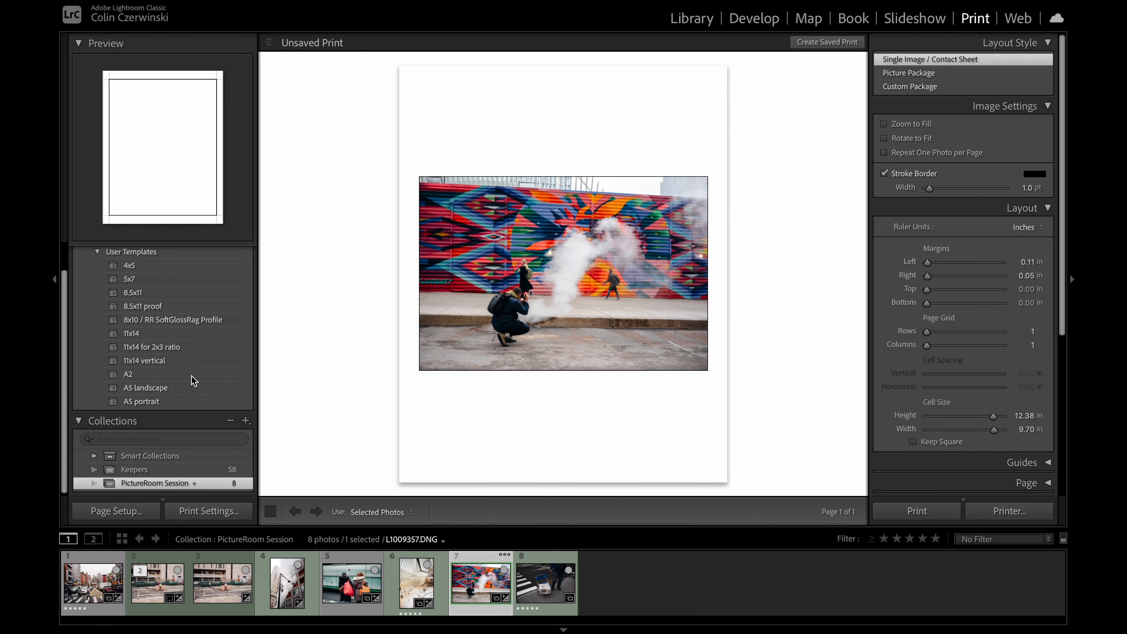
{"action": "left_click", "coordinate": [151, 361]}
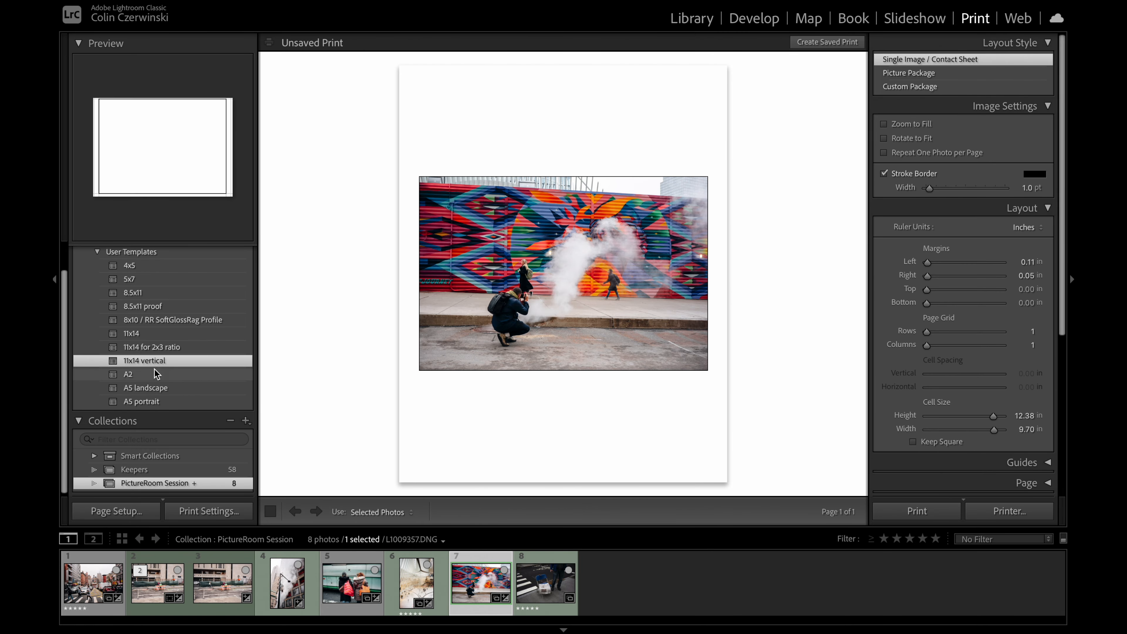
{"action": "left_click", "coordinate": [155, 373]}
{"action": "right_click", "coordinate": [857, 229]}
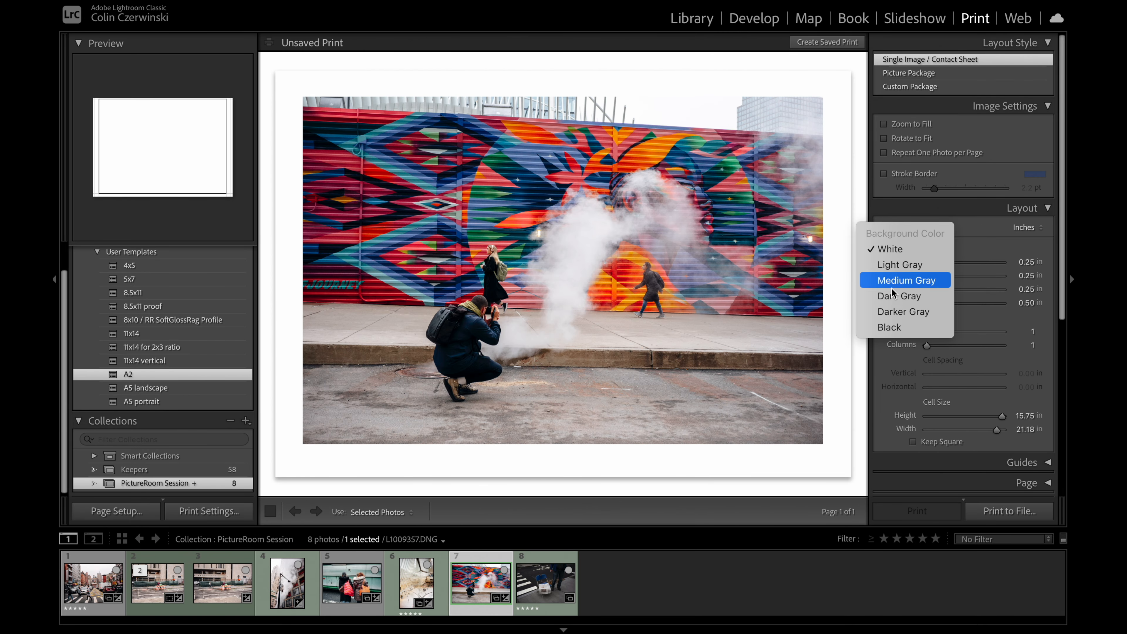
{"action": "left_click", "coordinate": [894, 328]}
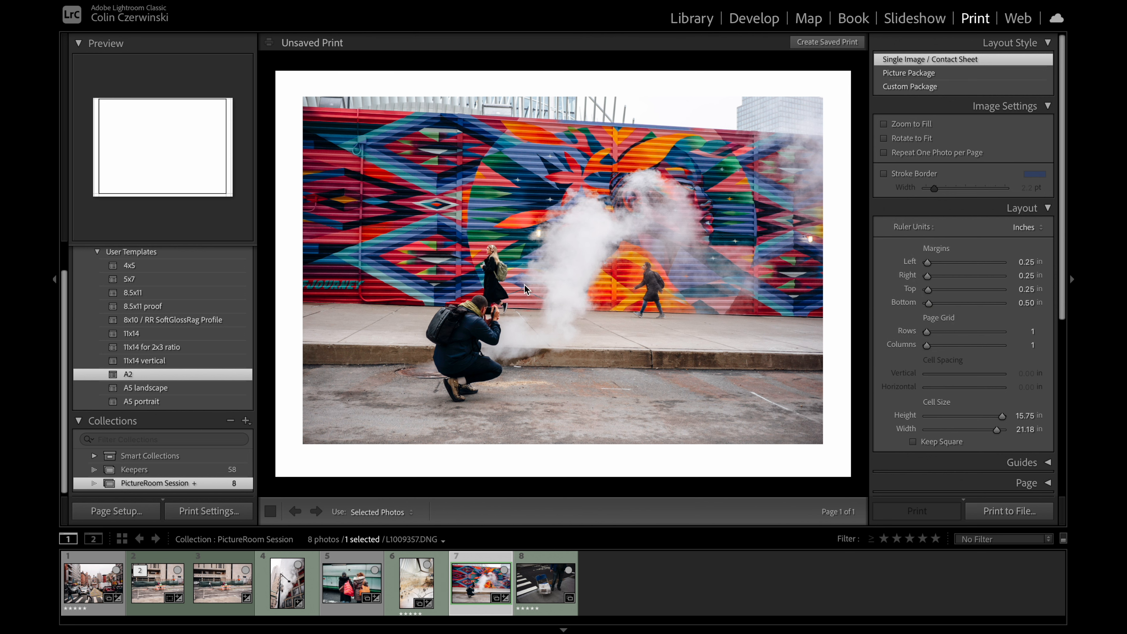
Step: Return to the Develop module, set the background around the mural photo to White and compare the photo with its unedited version
{"action": "left_click", "coordinate": [743, 20]}
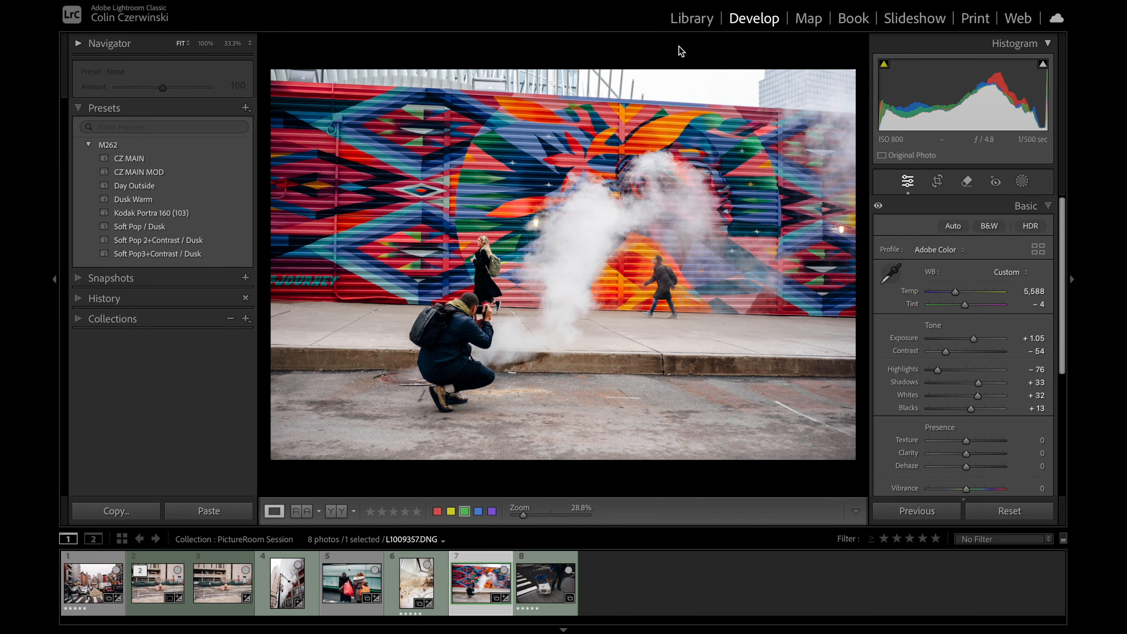
{"action": "right_click", "coordinate": [644, 59]}
{"action": "left_click", "coordinate": [666, 78]}
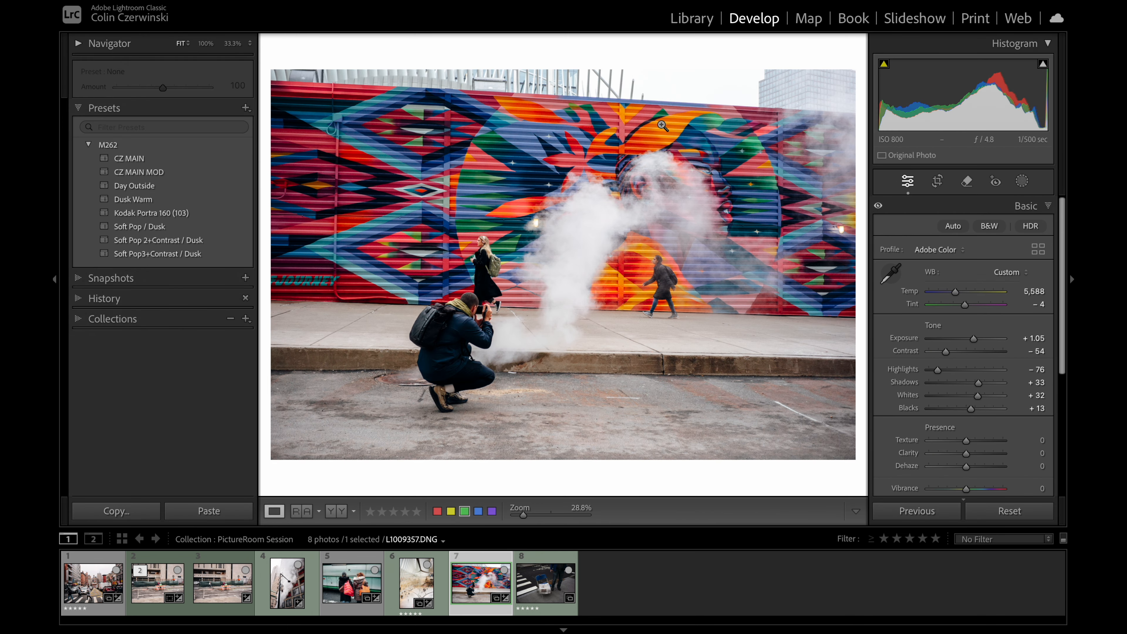
{"action": "key", "text": "backslash"}
{"action": "key", "text": "backslash"}
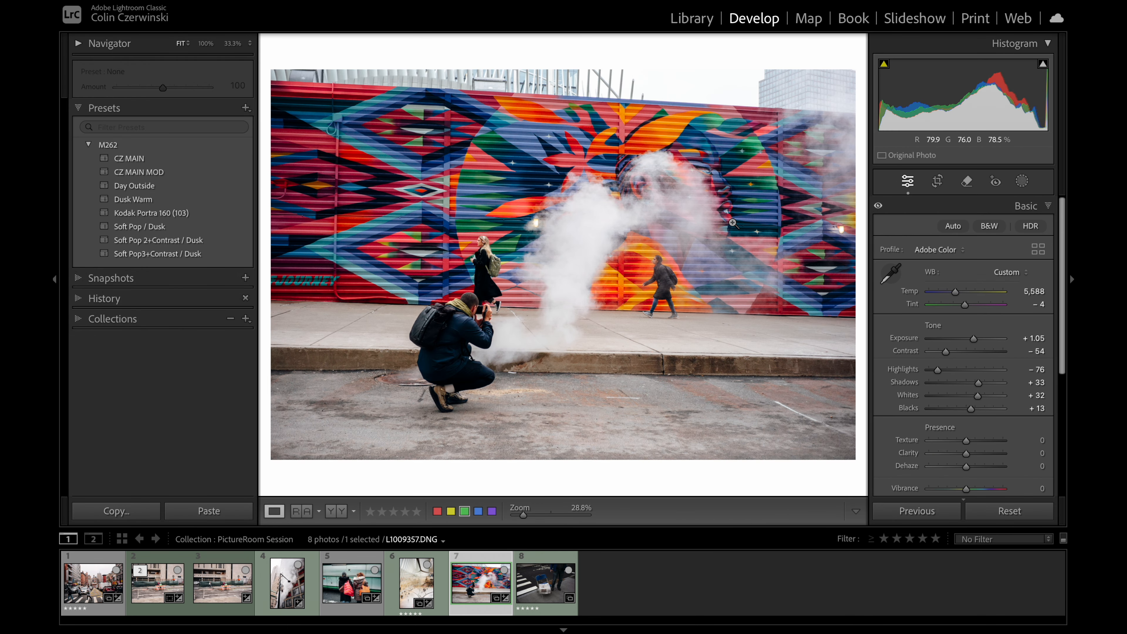
Step: Set the mural photo's Exposure to +1.15, check for clipping and compare the photo with its unedited version
{"action": "left_click", "coordinate": [1035, 338]}
{"action": "key", "text": "Up"}
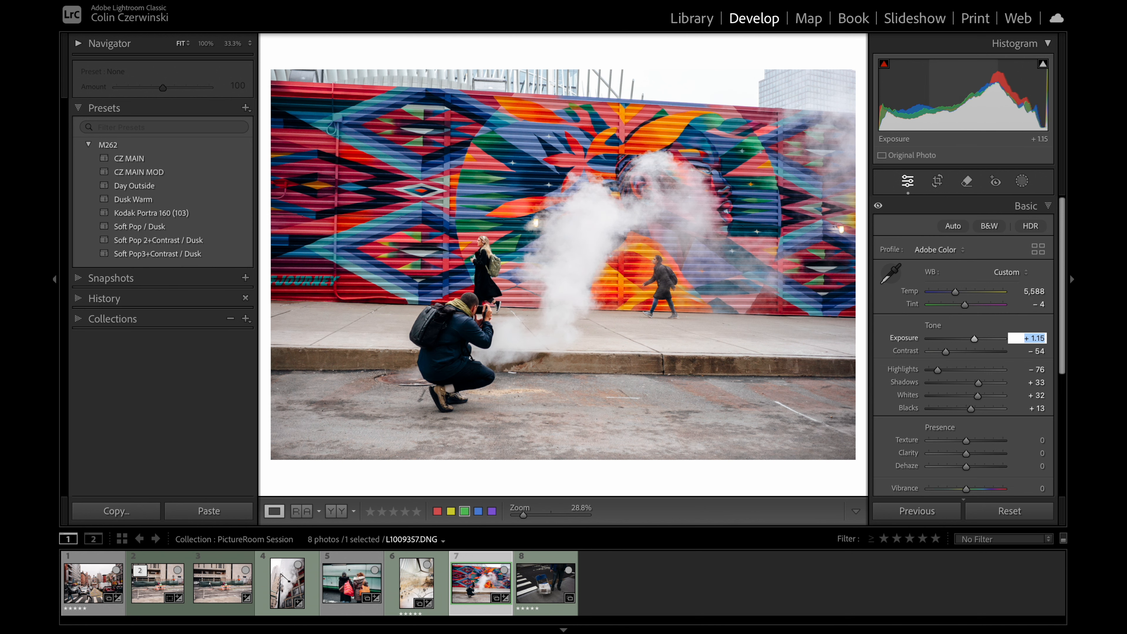
{"action": "scroll", "coordinate": [1035, 338], "scroll_direction": "down", "scroll_amount": 1}
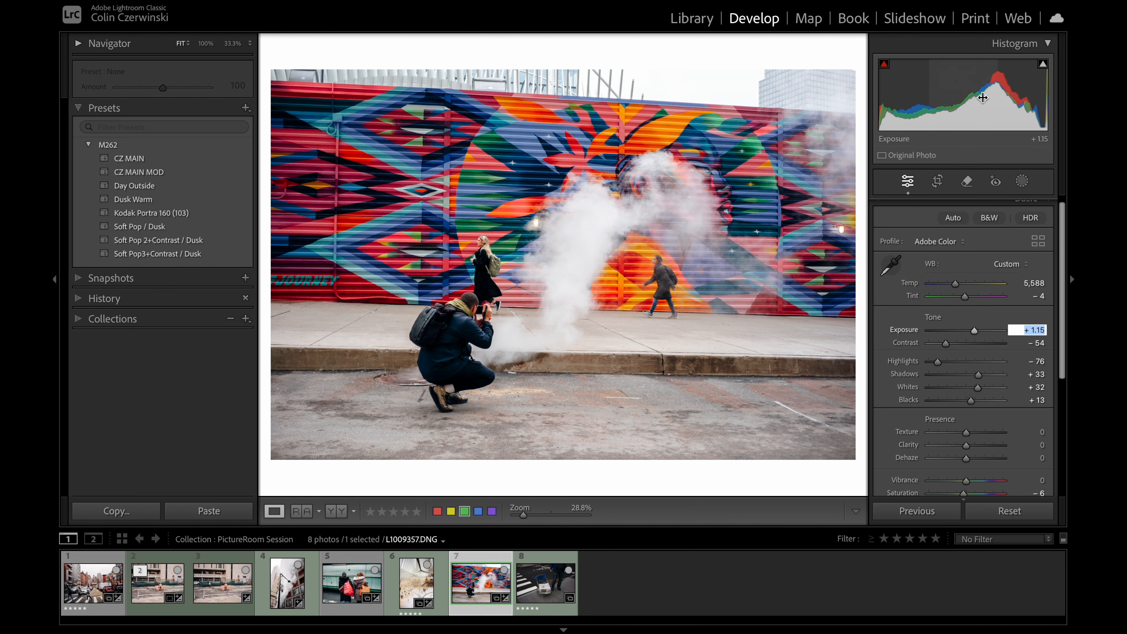
{"action": "key", "text": "j"}
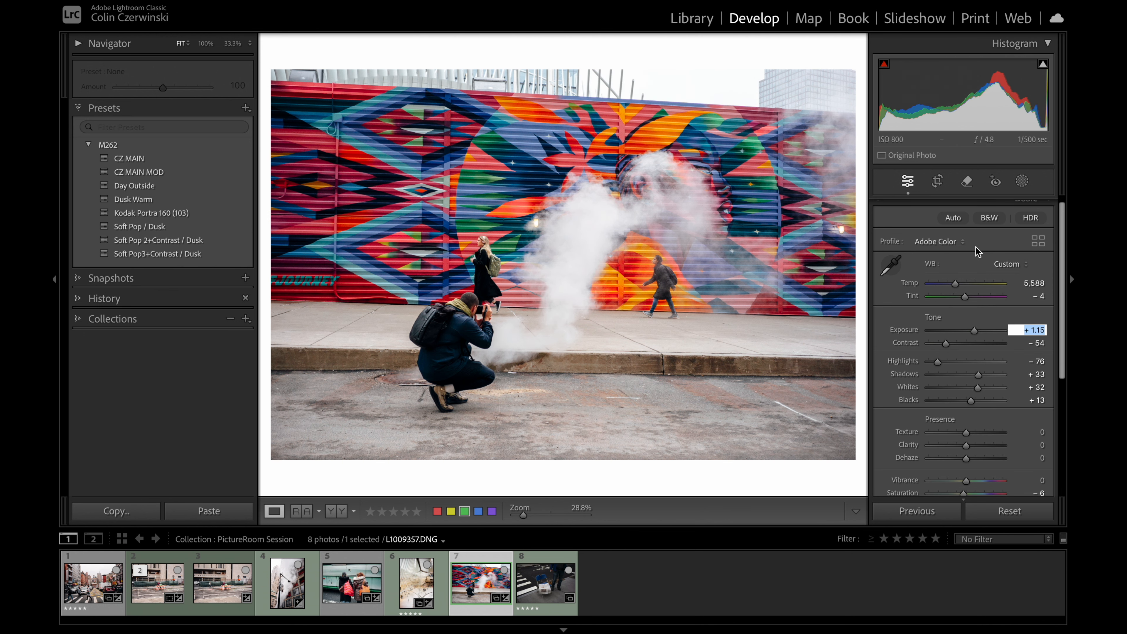
{"action": "key", "text": "backslash"}
{"action": "key", "text": "backslash"}
{"action": "key", "text": "backslash"}
{"action": "key", "text": "backslash"}
Step: Preview the mural photo in the Print module against a Black background, and compare it with its unedited version in Develop
{"action": "left_click", "coordinate": [975, 19]}
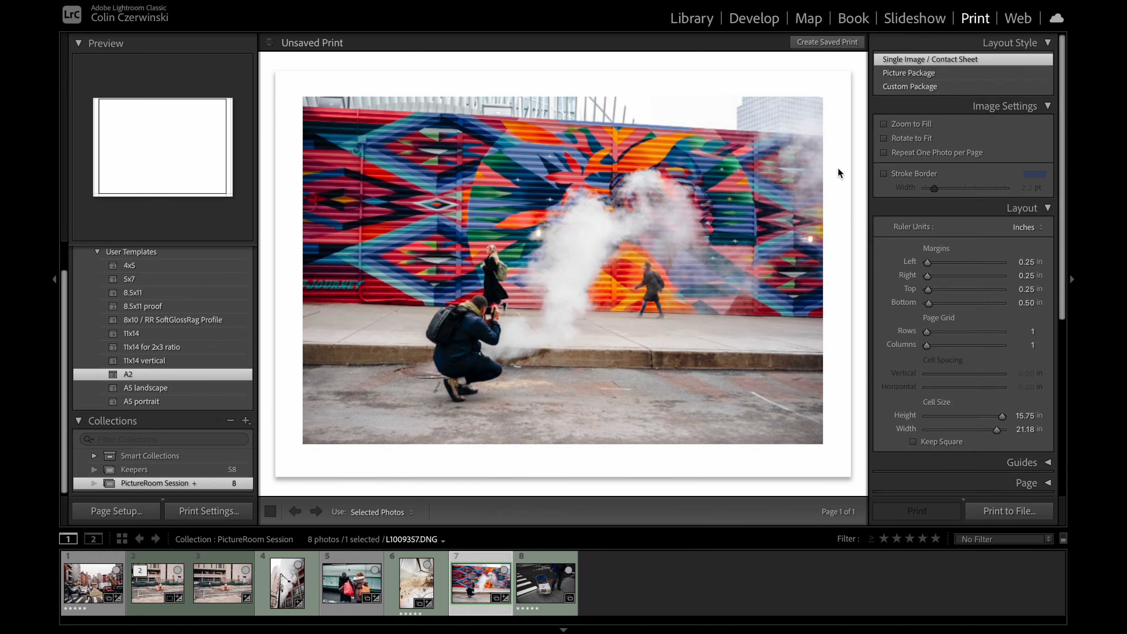
{"action": "right_click", "coordinate": [852, 198]}
{"action": "left_click", "coordinate": [886, 302]}
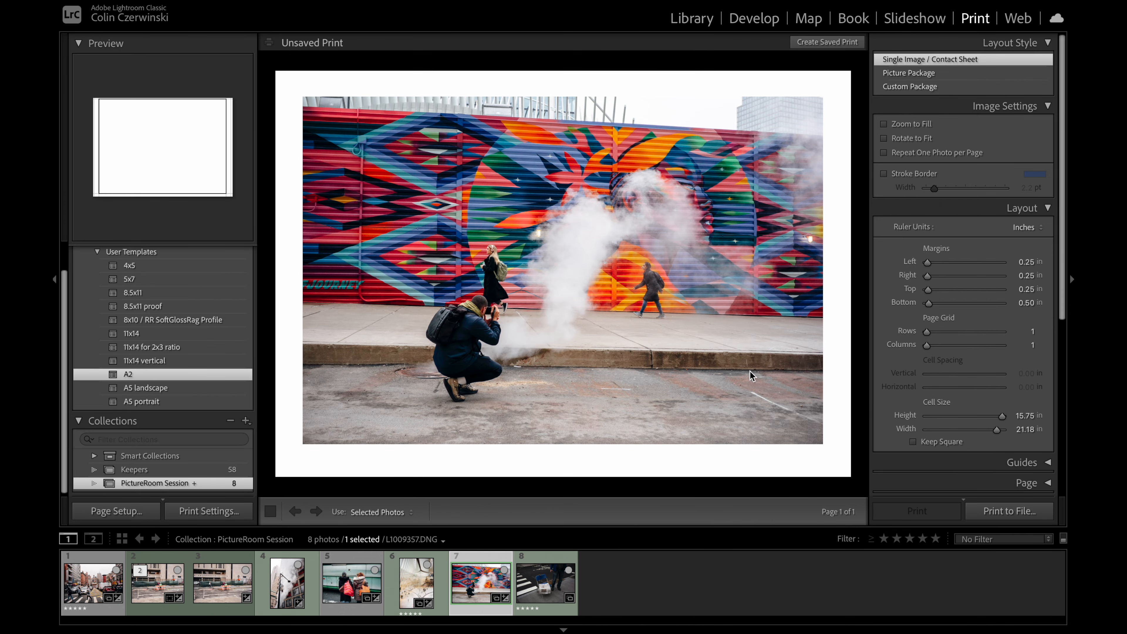
{"action": "left_click", "coordinate": [761, 18]}
{"action": "key", "text": "backslash"}
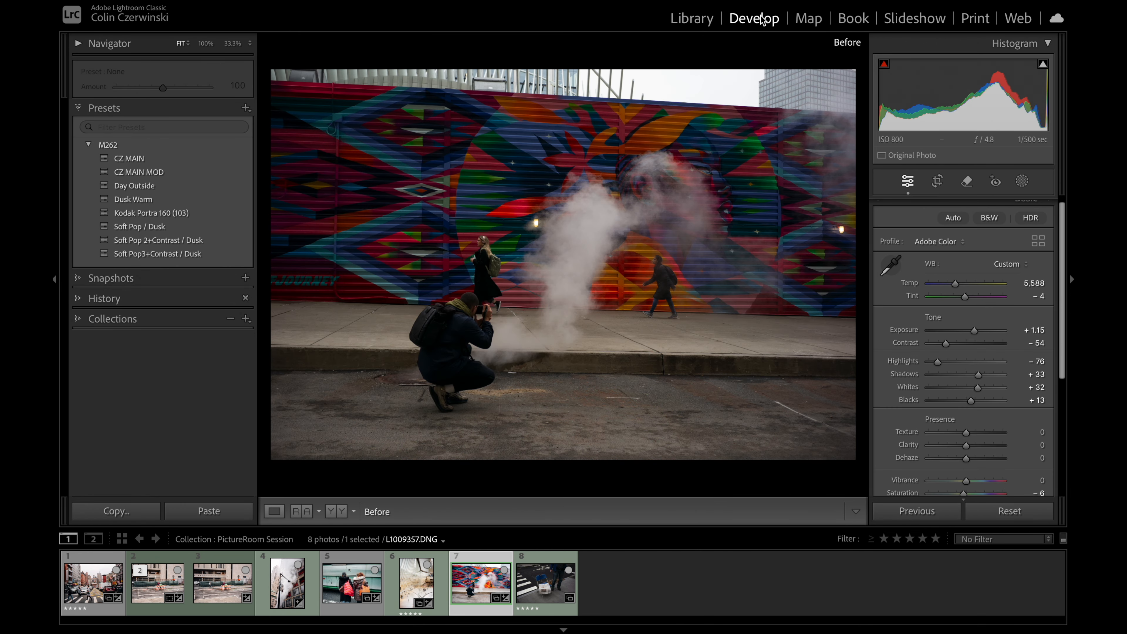
{"action": "key", "text": "backslash"}
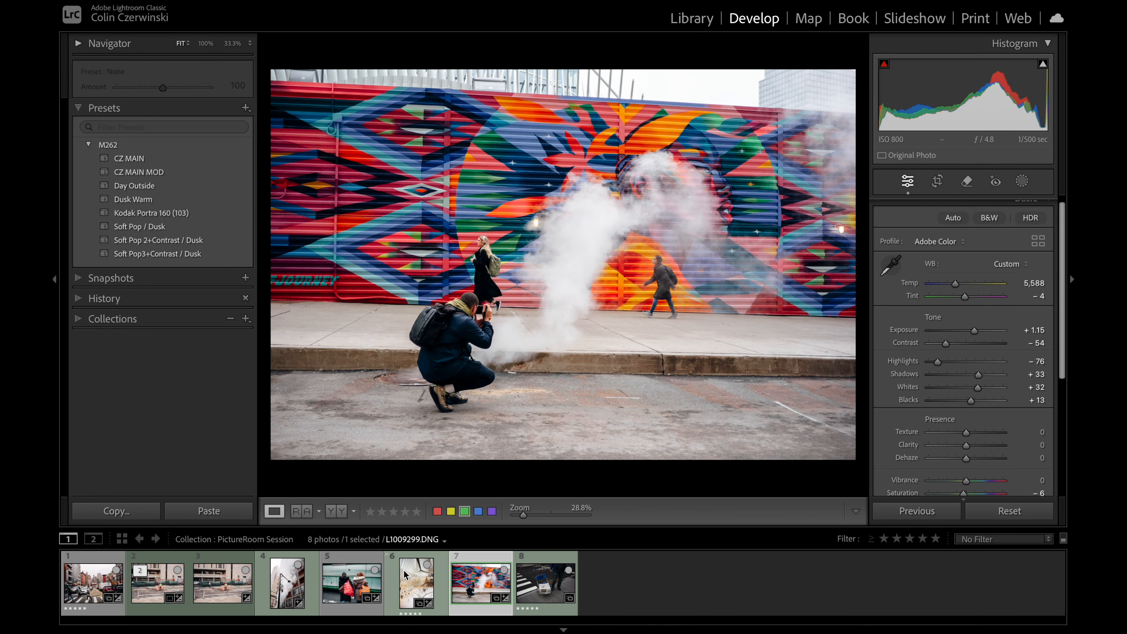
Step: Copy the mural photo's develop settings with the default selection and paste them onto the photo of the blue folding chair
{"action": "key", "text": "ctrl+shift+c"}
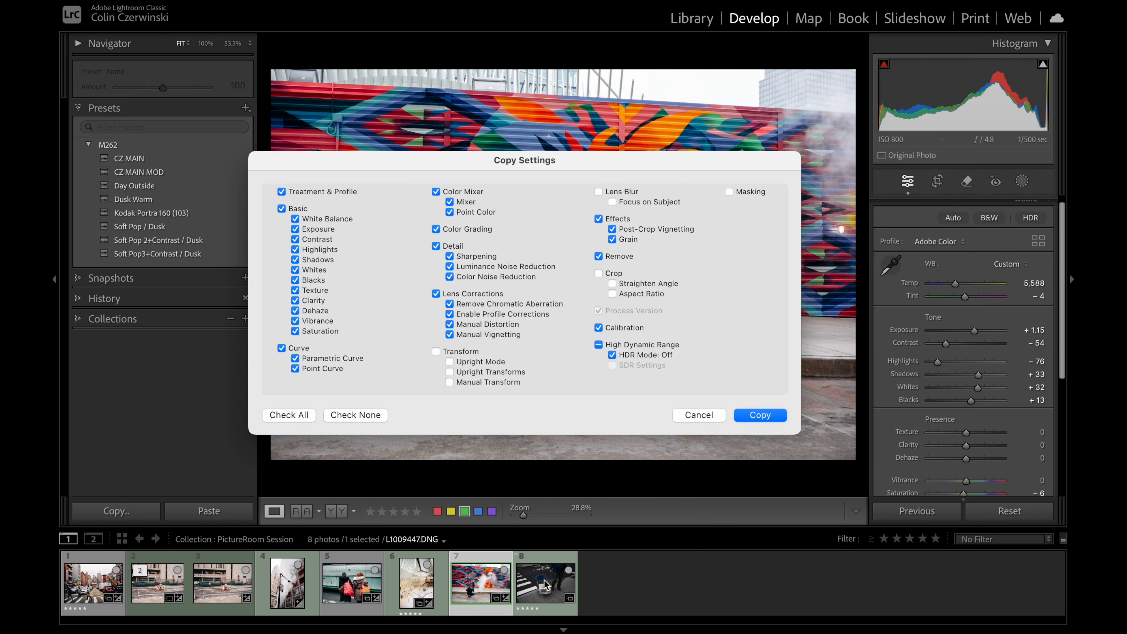
{"action": "key", "text": "Return"}
{"action": "left_click", "coordinate": [544, 580]}
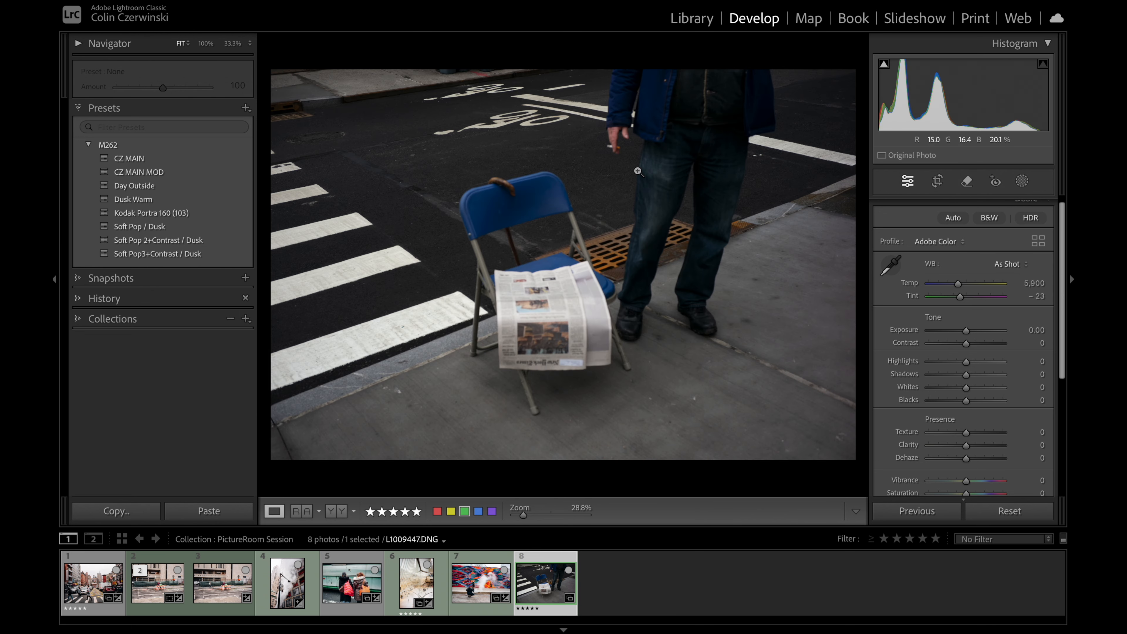
{"action": "key", "text": "ctrl+shift+v"}
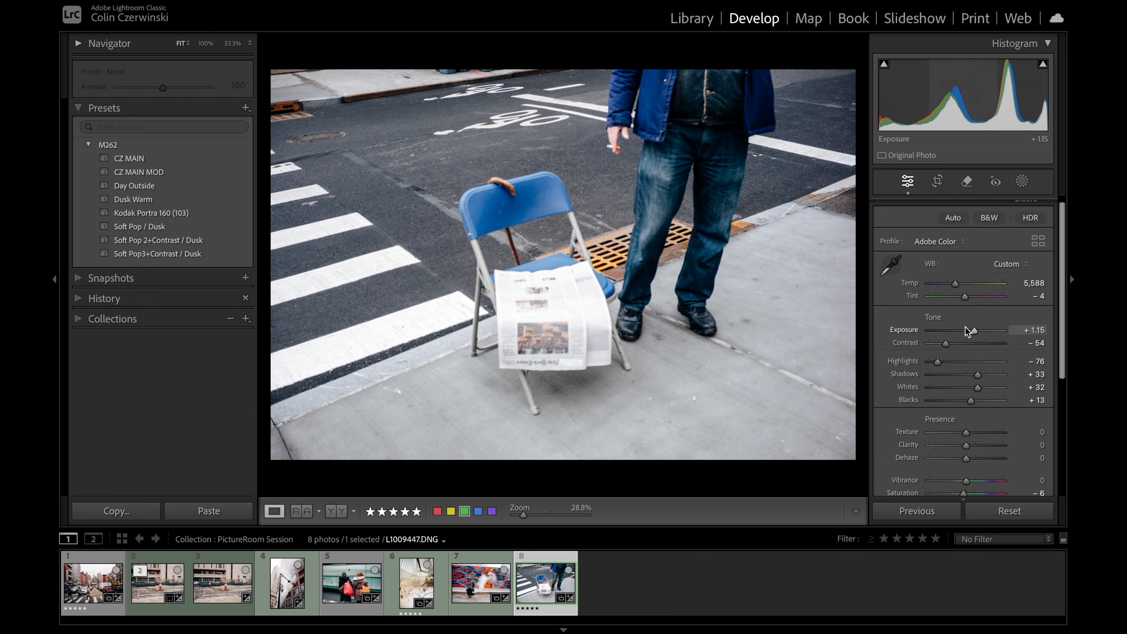
Step: Set the chair photo's Exposure to +0.80 and Temp to 6,122, and compare it with the unedited version on a White background
{"action": "left_click_drag", "start_coordinate": [973, 329], "coordinate": [972, 328]}
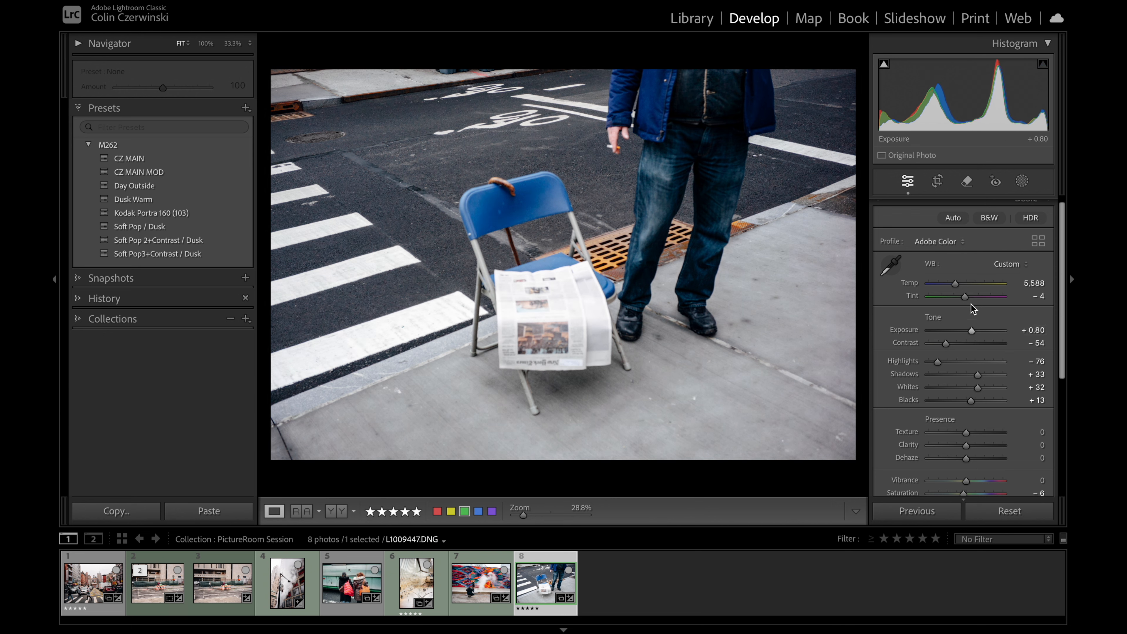
{"action": "left_click_drag", "start_coordinate": [957, 287], "coordinate": [960, 287]}
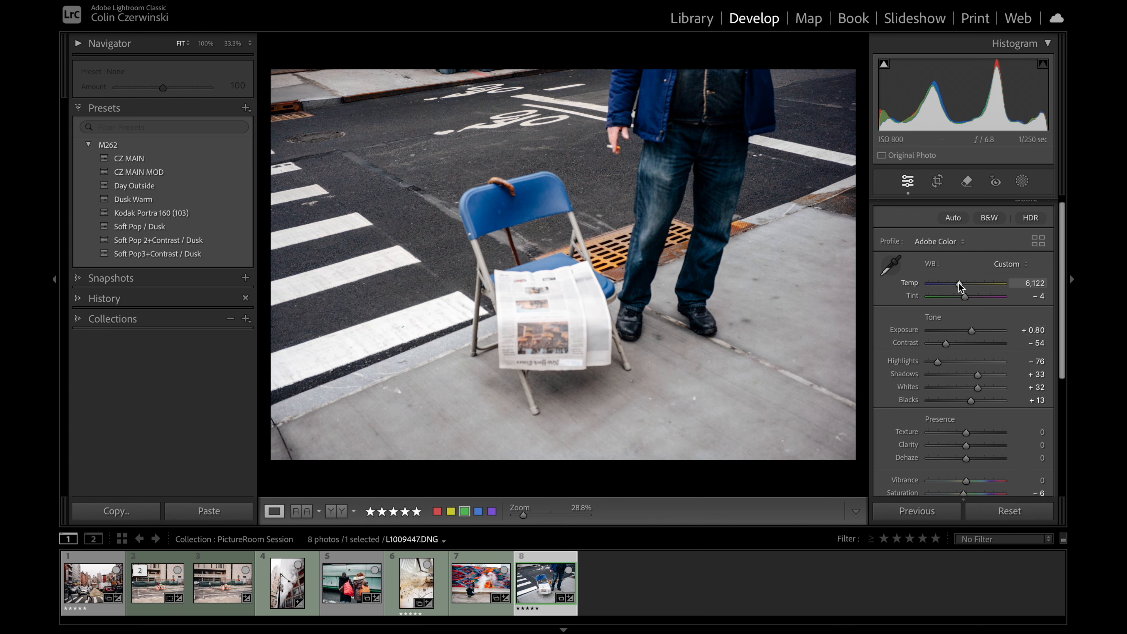
{"action": "right_click", "coordinate": [668, 54]}
{"action": "left_click", "coordinate": [702, 79]}
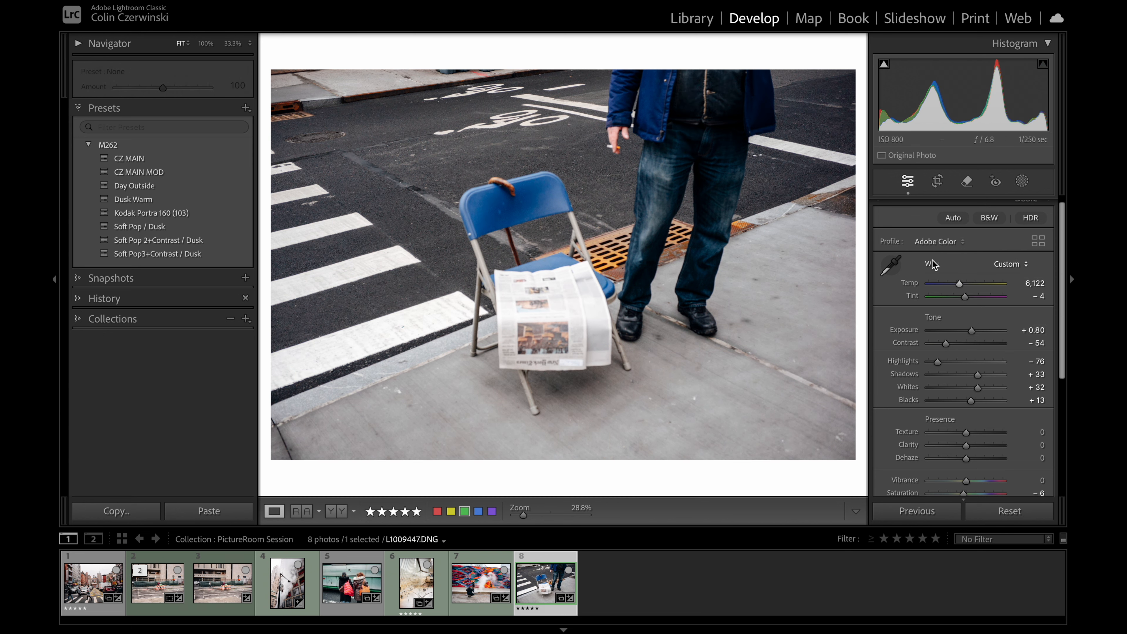
{"action": "key", "text": "backslash"}
{"action": "key", "text": "backslash"}
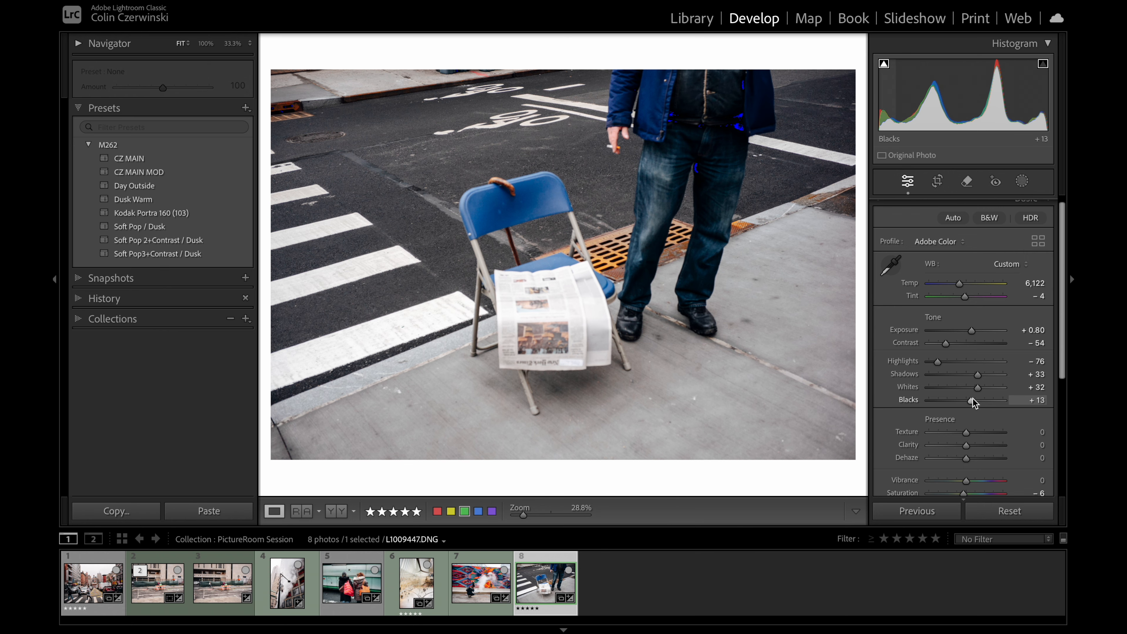
Step: Using the clipping overlay, set the chair photo's Blacks to +2, Whites to +26 and Highlights to −38, and compare with the unedited version
{"action": "left_click_drag", "start_coordinate": [972, 399], "coordinate": [952, 364]}
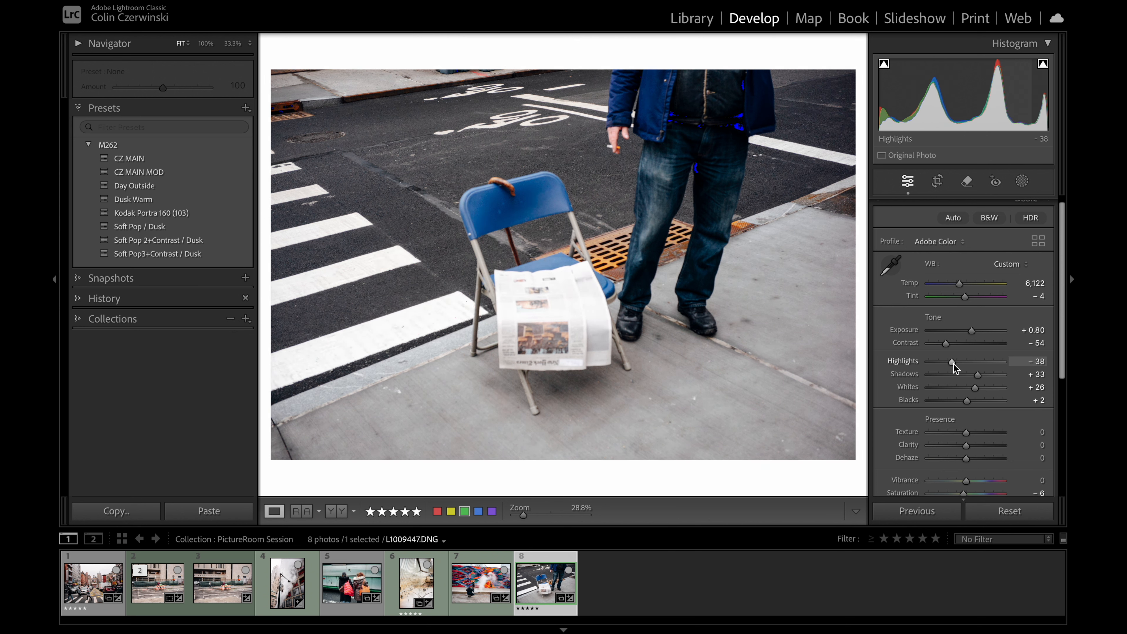
{"action": "key", "text": "backslash"}
{"action": "key", "text": "backslash"}
{"action": "key", "text": "backslash"}
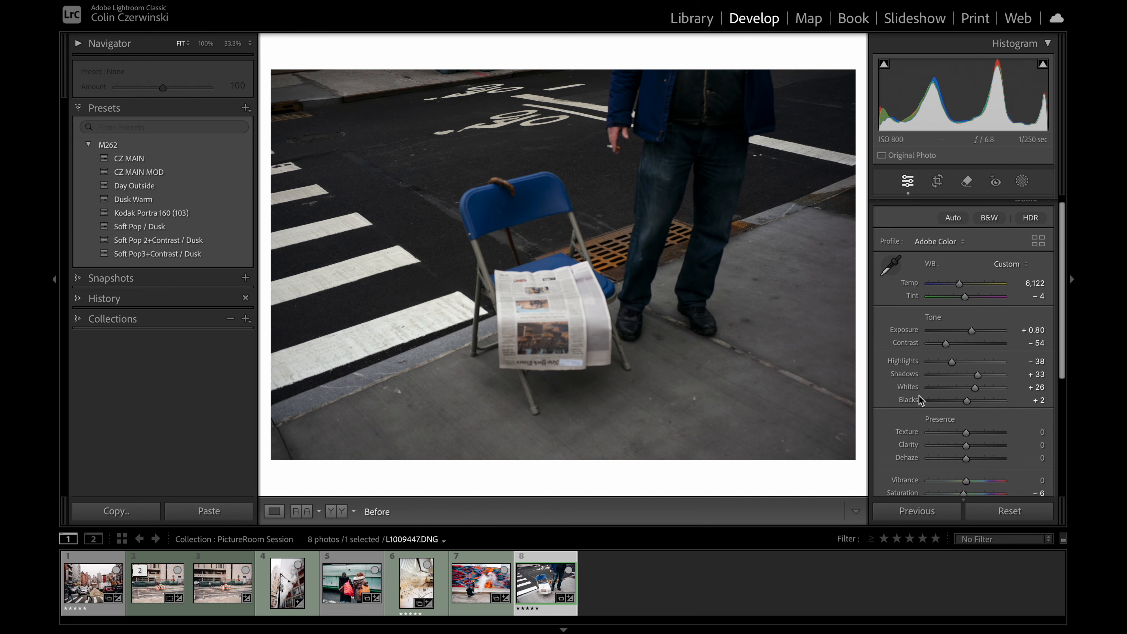
{"action": "key", "text": "backslash"}
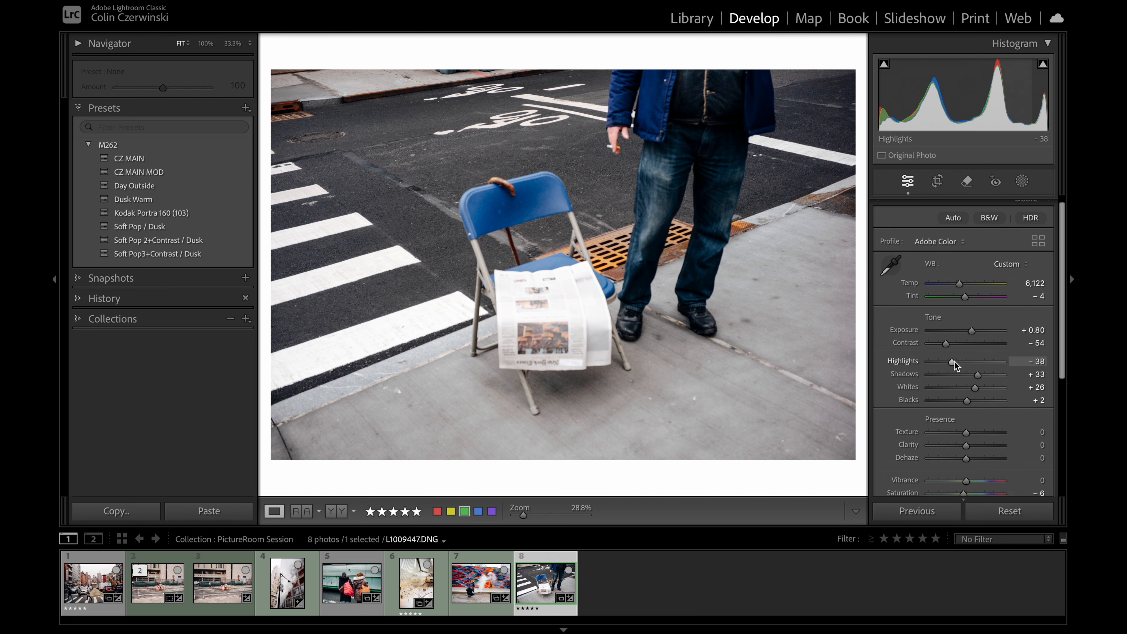
Step: Set the chair photo's Highlights to −58 and Whites to +18, checking the clipping overlay and the unedited version
{"action": "left_click_drag", "start_coordinate": [955, 362], "coordinate": [974, 386]}
{"action": "key", "text": "j"}
{"action": "key", "text": "j"}
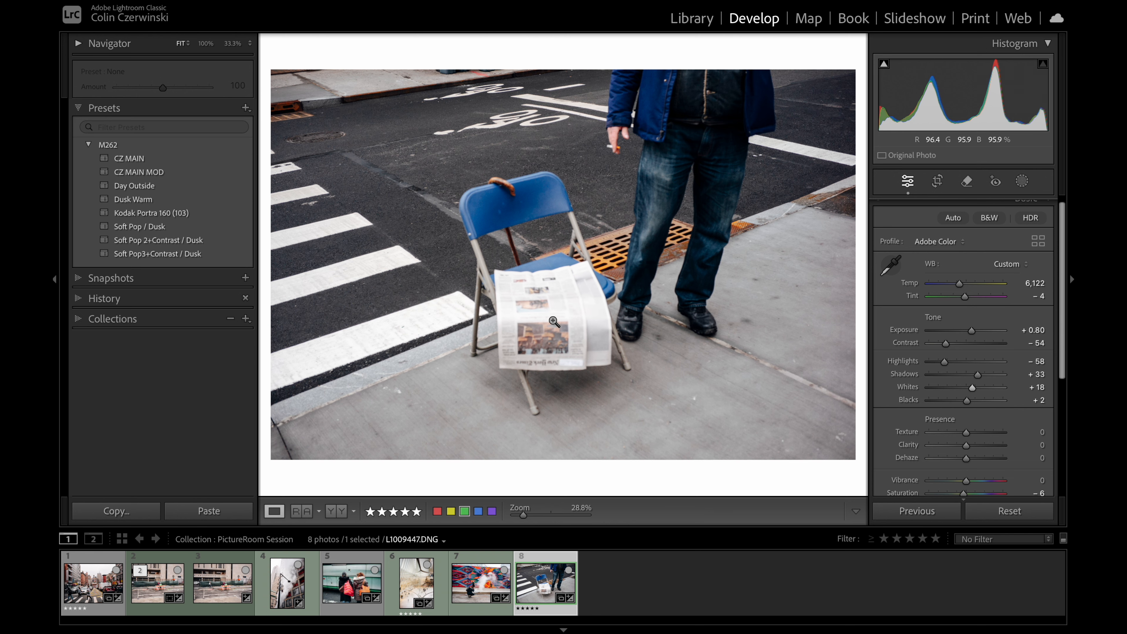
{"action": "left_click", "coordinate": [541, 306]}
{"action": "key", "text": "backslash"}
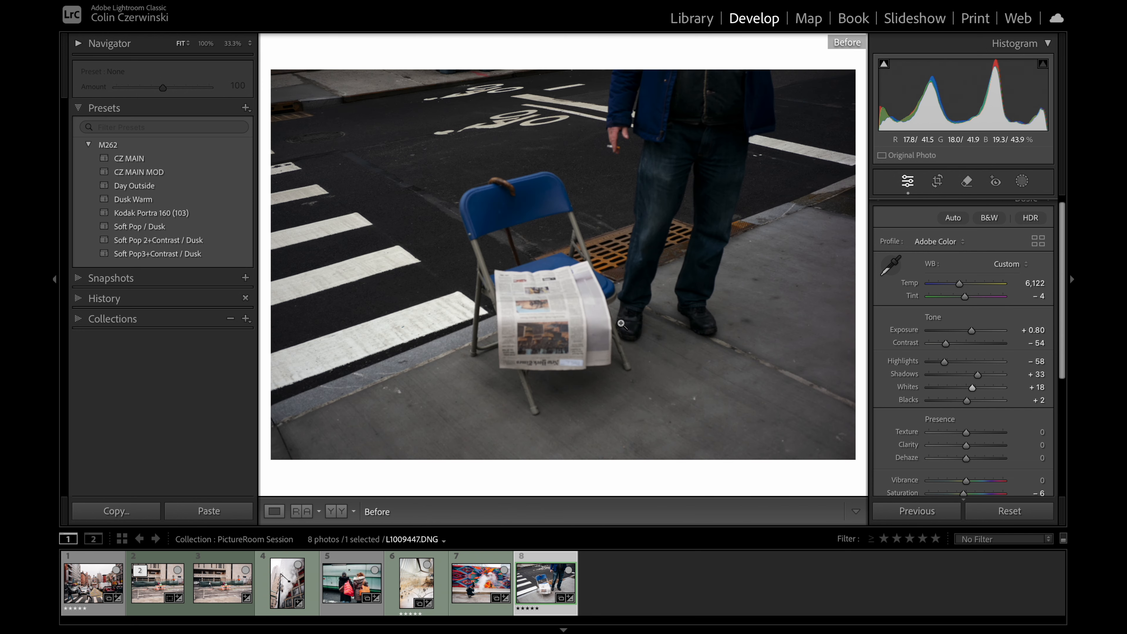
{"action": "key", "text": "backslash"}
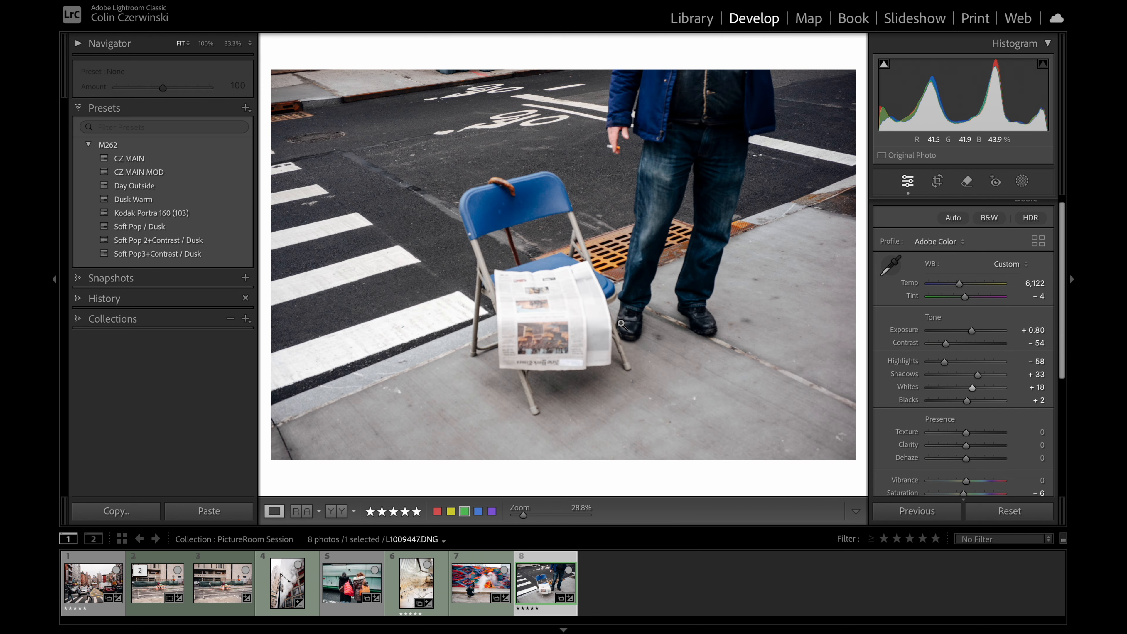
Step: Inspect the chair photo's detail at 100% zoom, and compare the full image with its unedited version
{"action": "left_click", "coordinate": [603, 247]}
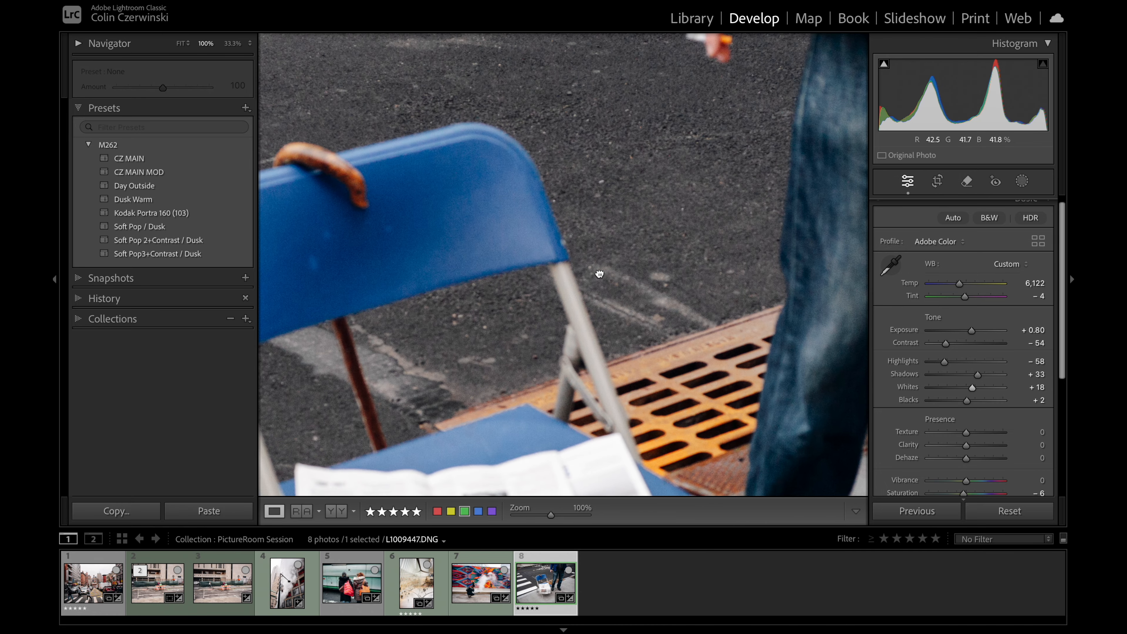
{"action": "left_click", "coordinate": [600, 274]}
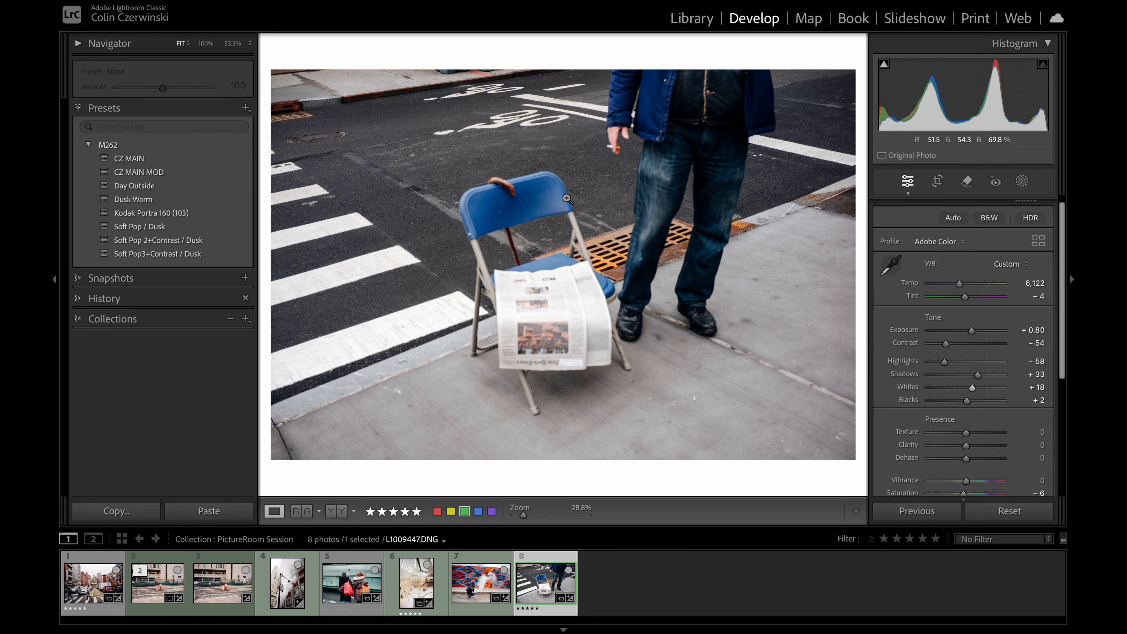
{"action": "left_click_drag", "start_coordinate": [564, 204], "coordinate": [583, 335]}
{"action": "left_click_drag", "start_coordinate": [616, 267], "coordinate": [598, 263]}
{"action": "key", "text": "backslash"}
{"action": "key", "text": "backslash"}
Step: Set the chair photo's Contrast to −50 and, with the clipping overlay, its Shadows to +42
{"action": "left_click_drag", "start_coordinate": [946, 343], "coordinate": [948, 345]}
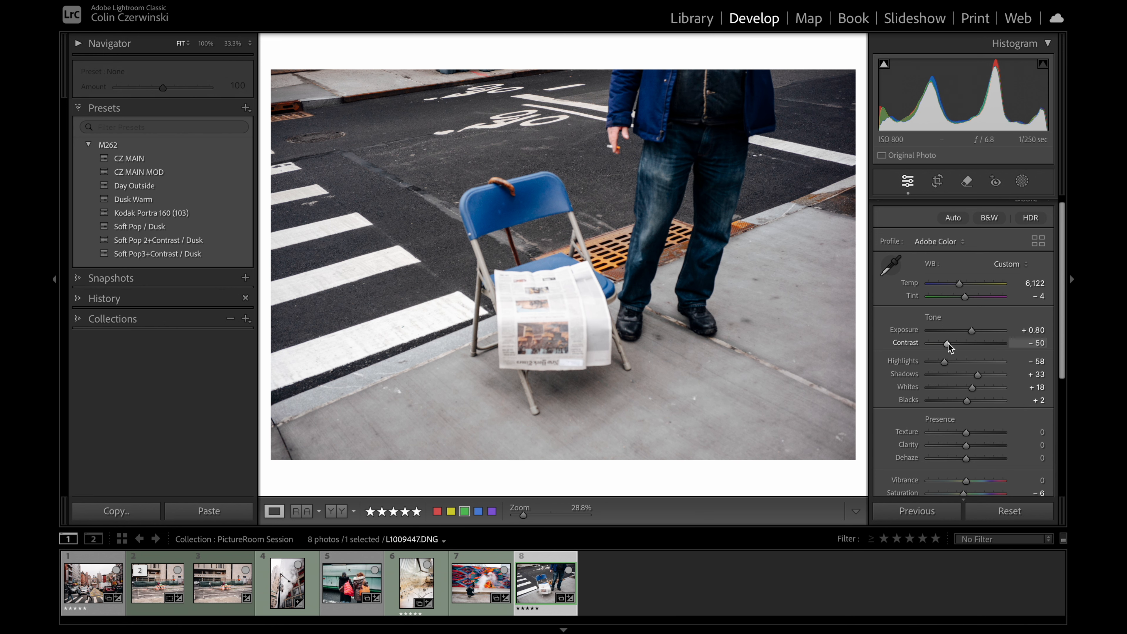
{"action": "key", "text": "j"}
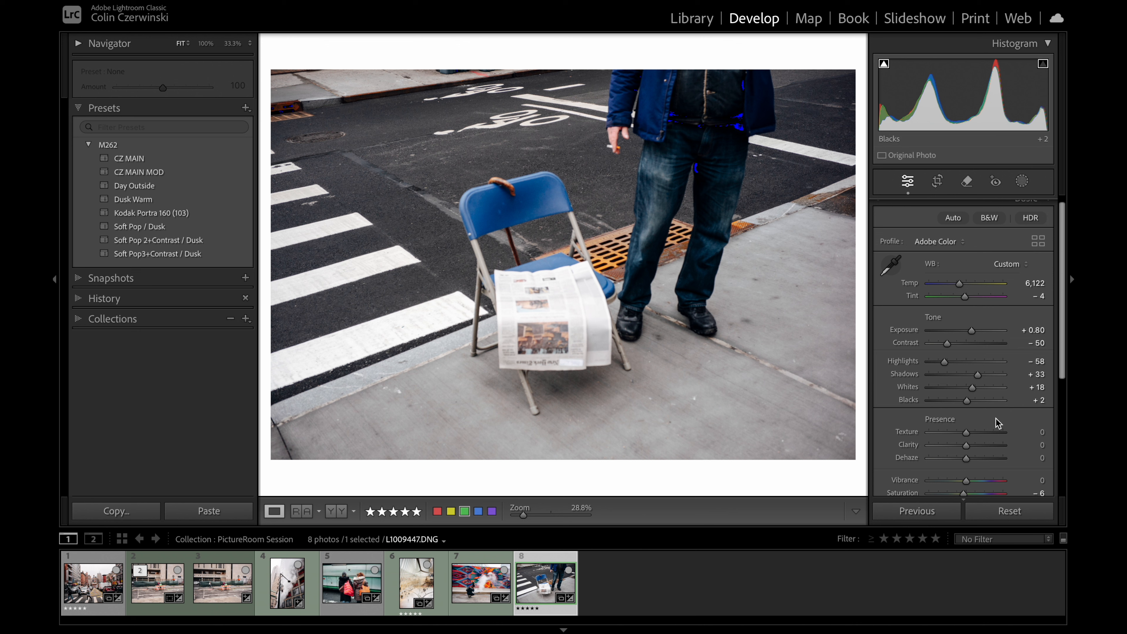
{"action": "left_click_drag", "start_coordinate": [978, 376], "coordinate": [983, 381]}
Step: Compare the chair photo repeatedly with its unedited version and preview it on the page in the Print module
{"action": "key", "text": "backslash"}
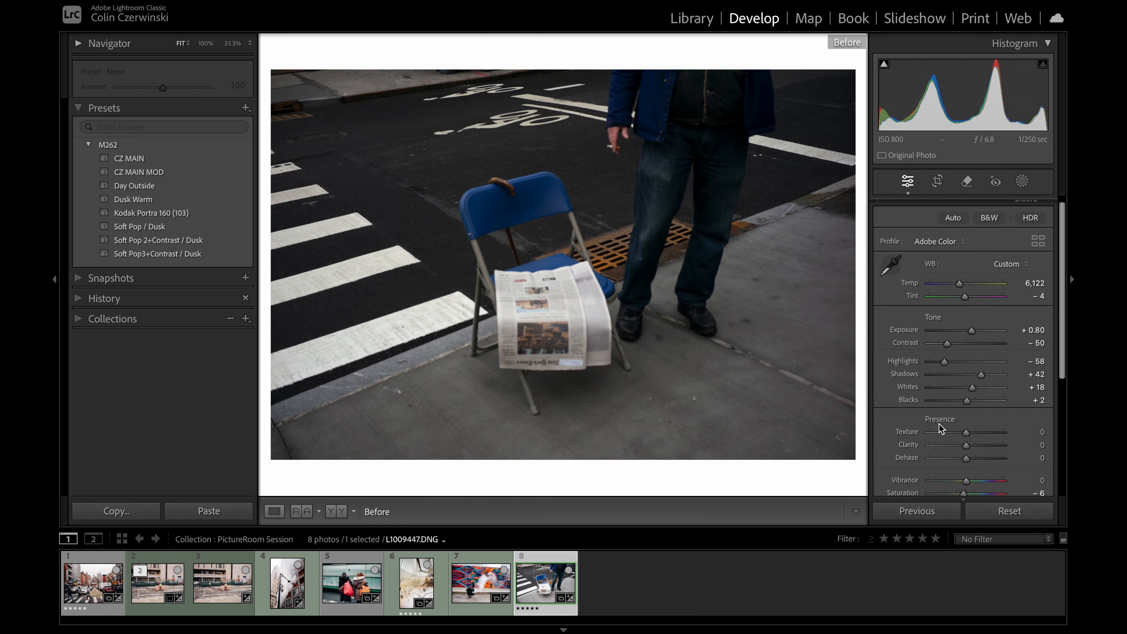
{"action": "key", "text": "backslash"}
{"action": "key", "text": "backslash"}
{"action": "key", "text": "backslash"}
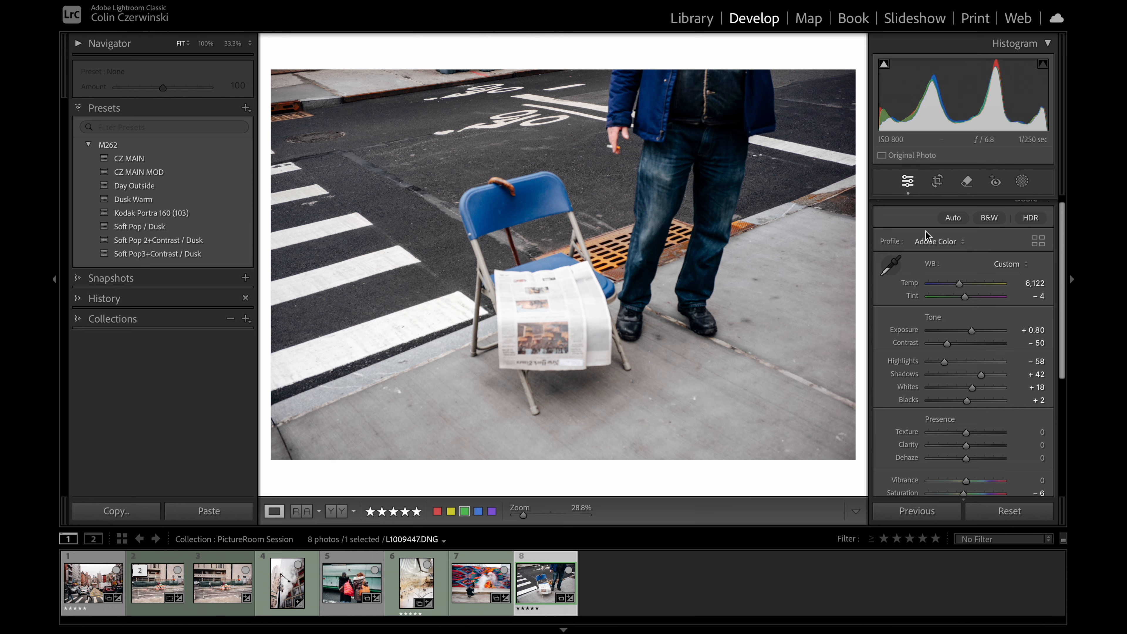
{"action": "key", "text": "backslash"}
{"action": "key", "text": "backslash"}
{"action": "left_click", "coordinate": [973, 20]}
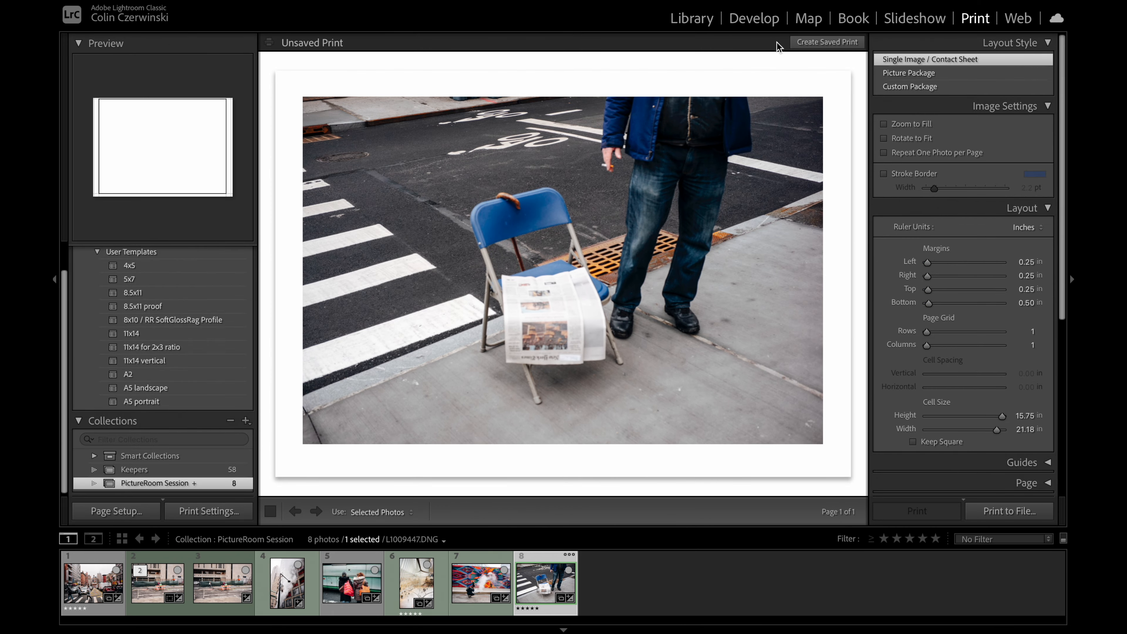
{"action": "left_click", "coordinate": [754, 23]}
Step: Review the edited photos from the first in the collection, comparing the crosswalk traffic scene and the university building shots with their unedited versions
{"action": "left_click", "coordinate": [88, 587]}
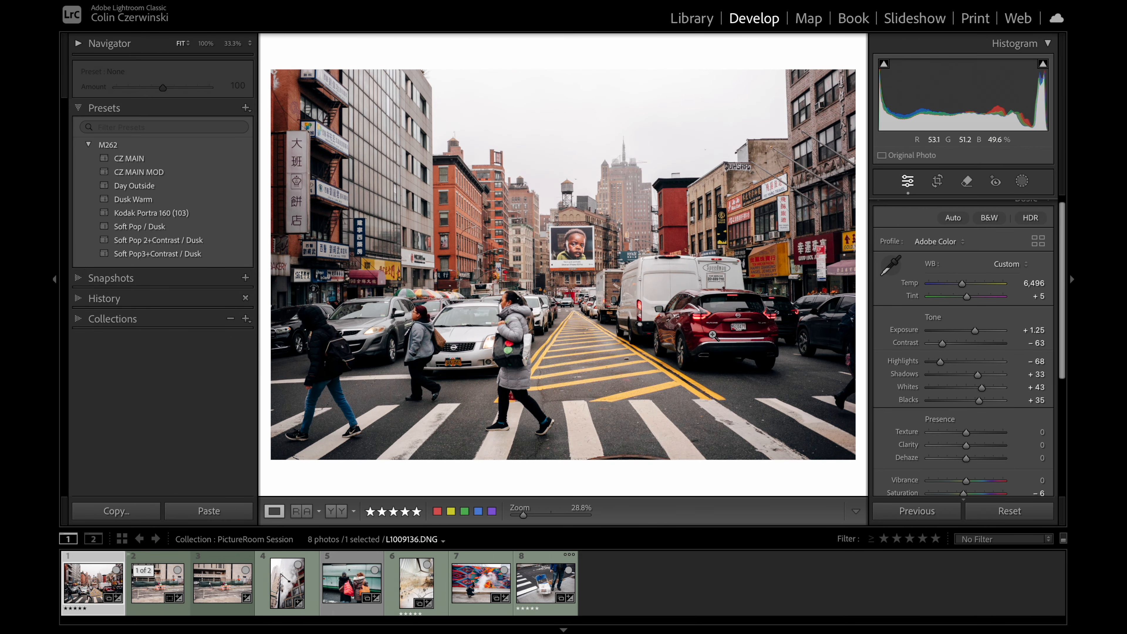
{"action": "key", "text": "backslash"}
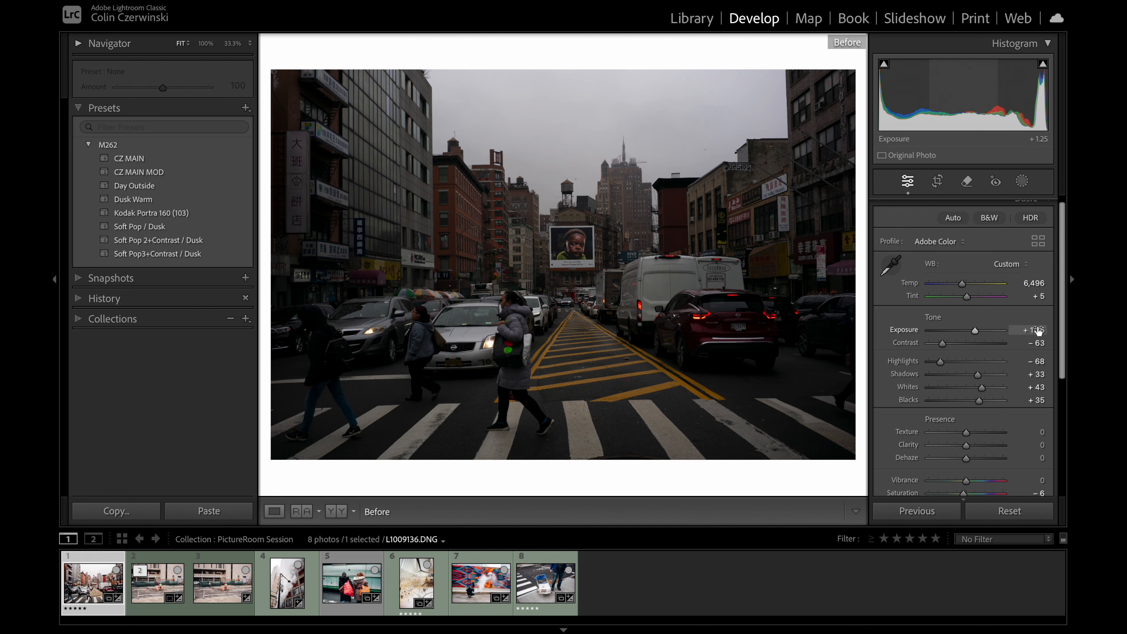
{"action": "key", "text": "backslash"}
{"action": "key", "text": "Right"}
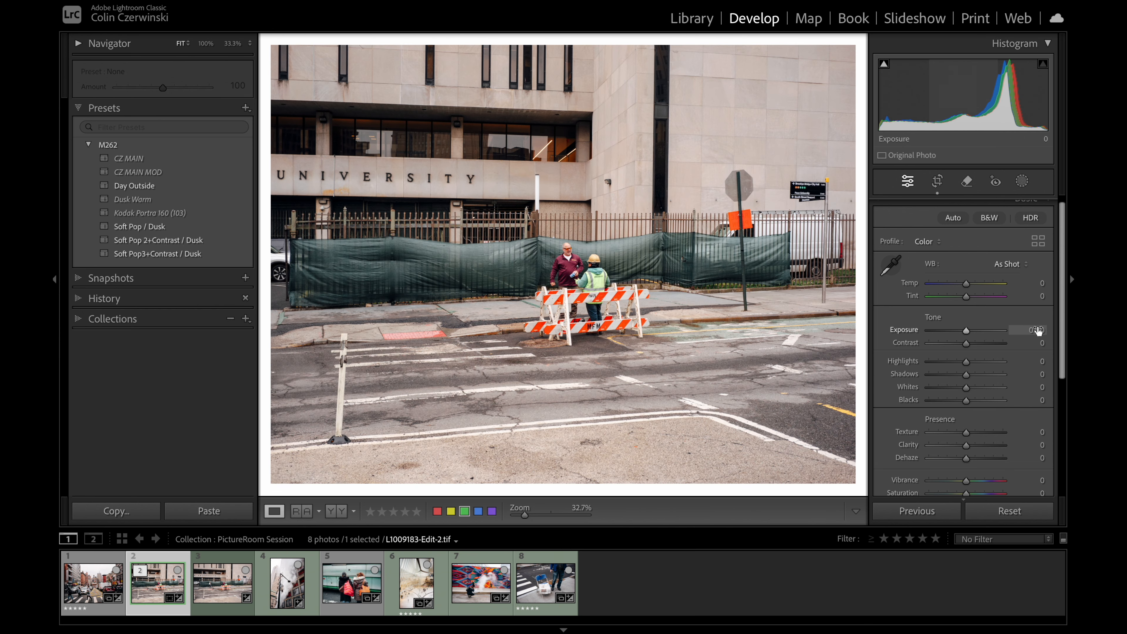
{"action": "key", "text": "backslash"}
{"action": "key", "text": "backslash"}
{"action": "key", "text": "Right"}
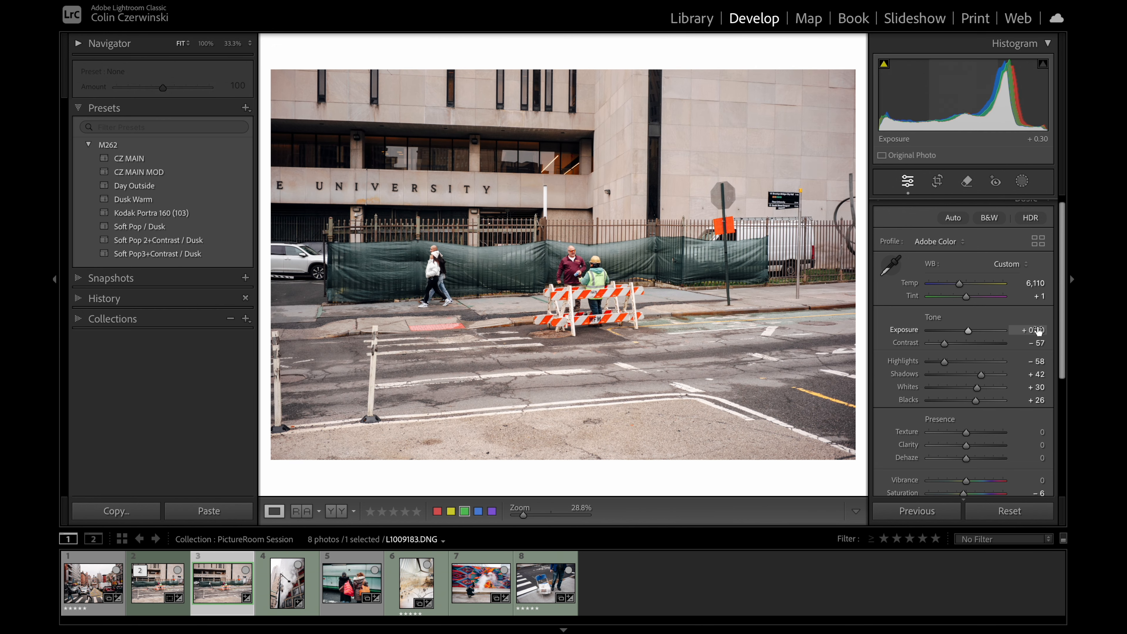
{"action": "key", "text": "Left"}
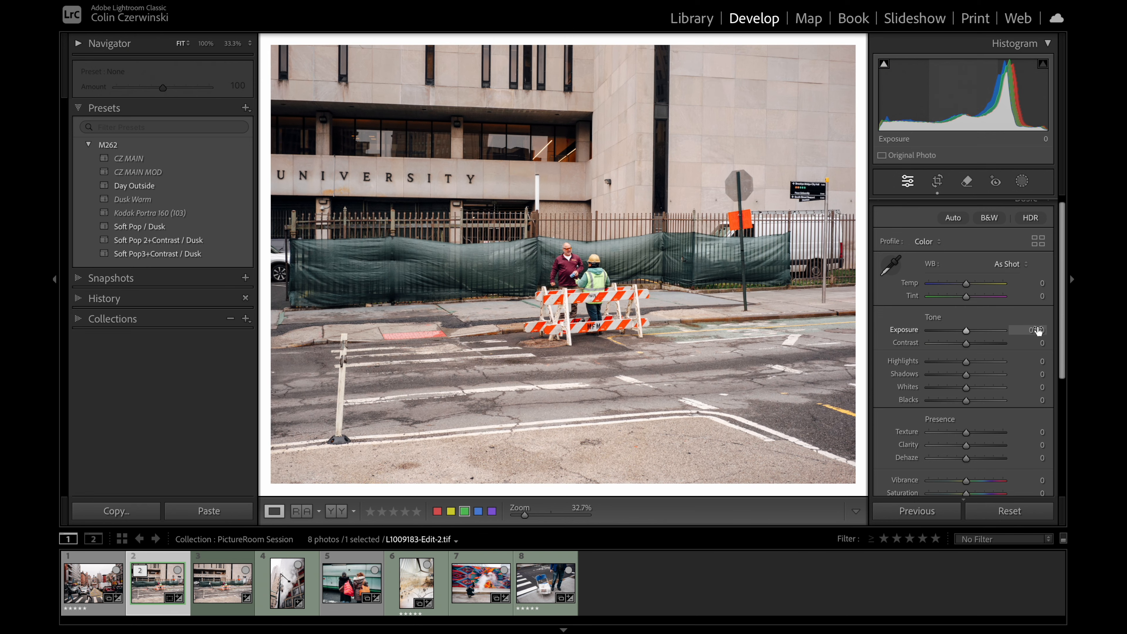
Step: Preview the university building photo on the print page, and review the steaming street lamp and handbag photos in Develop
{"action": "left_click", "coordinate": [975, 19]}
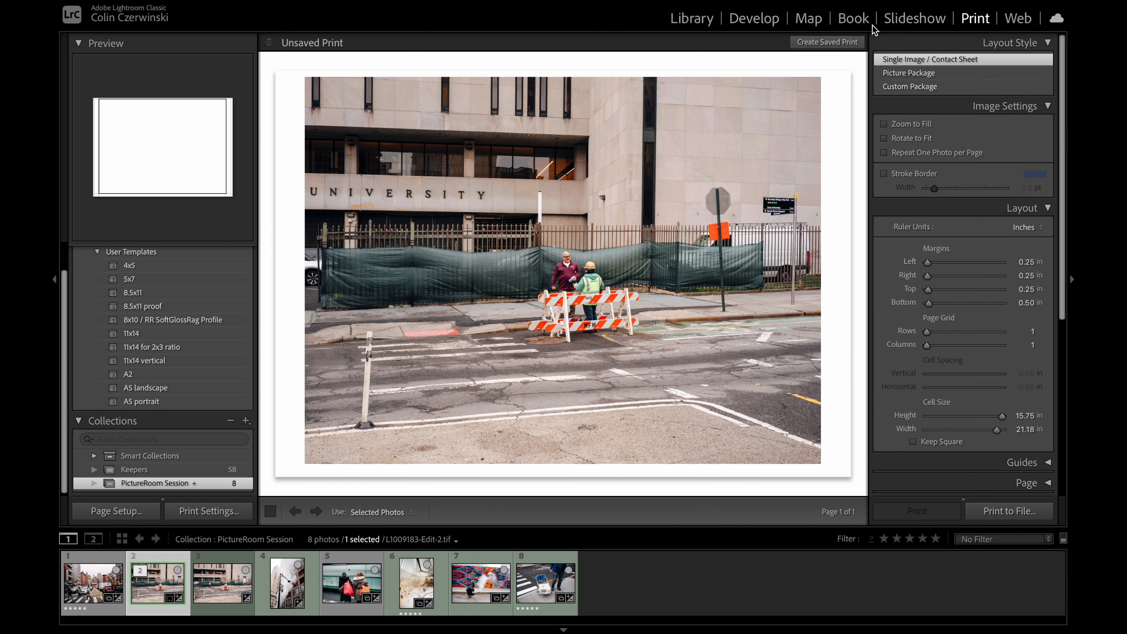
{"action": "left_click", "coordinate": [754, 20]}
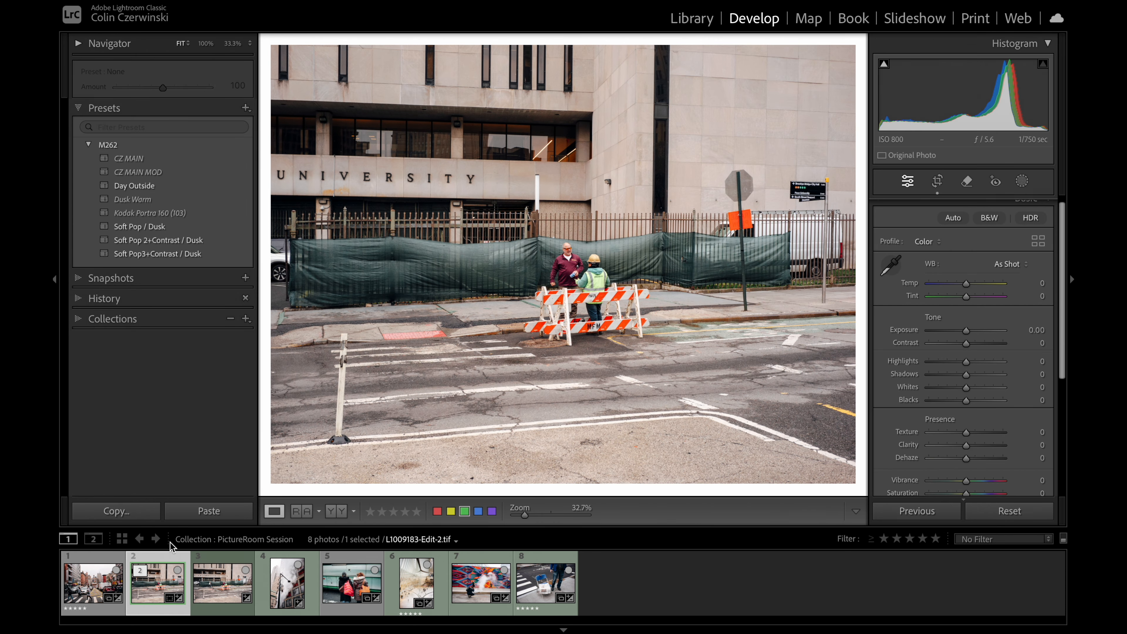
{"action": "left_click", "coordinate": [292, 586]}
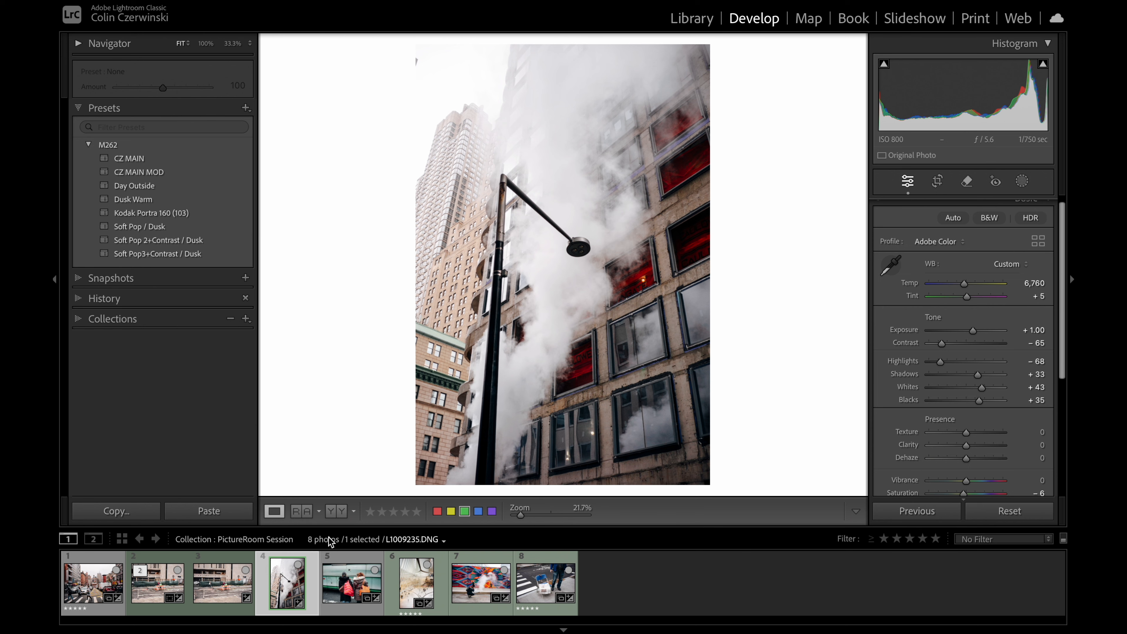
{"action": "key", "text": "Right"}
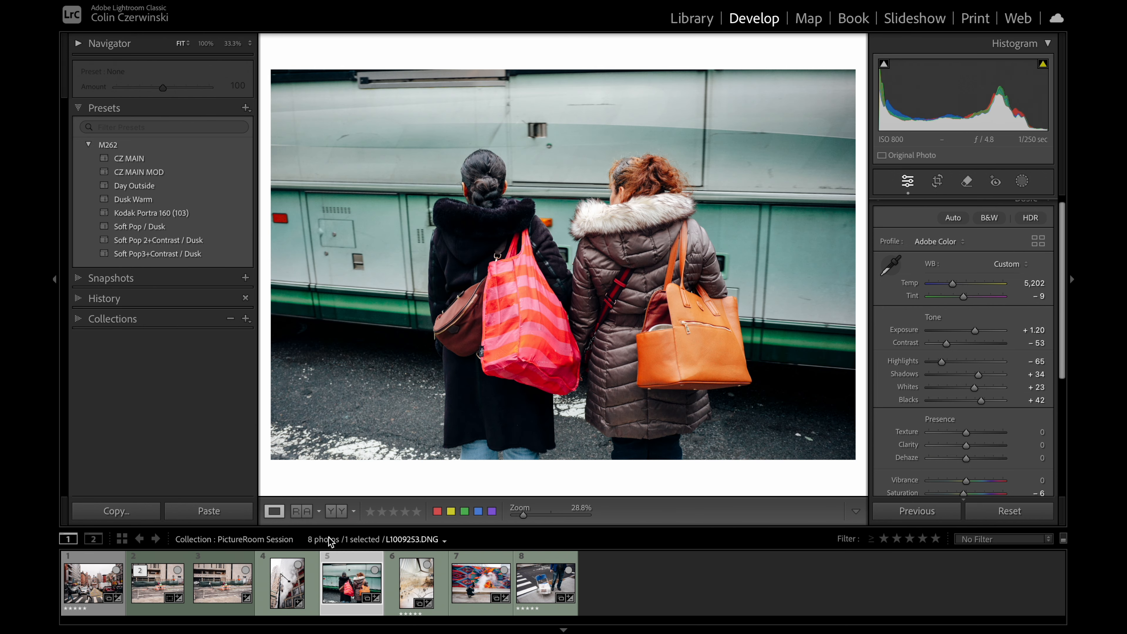
{"action": "key", "text": "Right"}
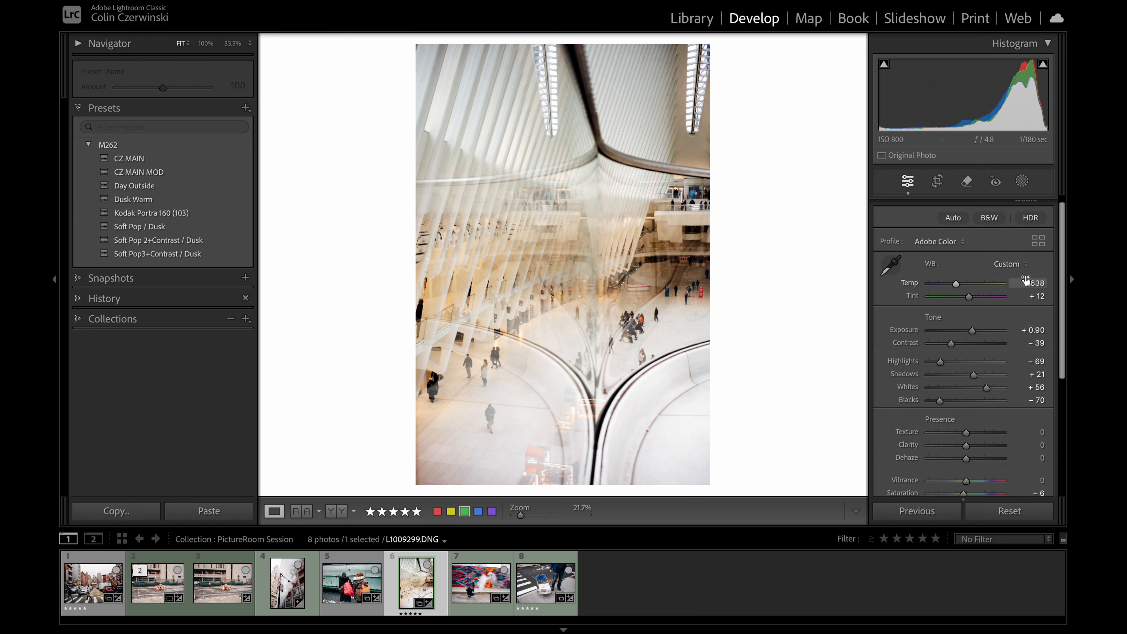
Step: Set the white concourse photo's Temp to 5,488 and its Contrast to −20
{"action": "left_click", "coordinate": [1026, 283]}
{"action": "key", "text": "Down"}
{"action": "key", "text": "Down"}
{"action": "key", "text": "Down"}
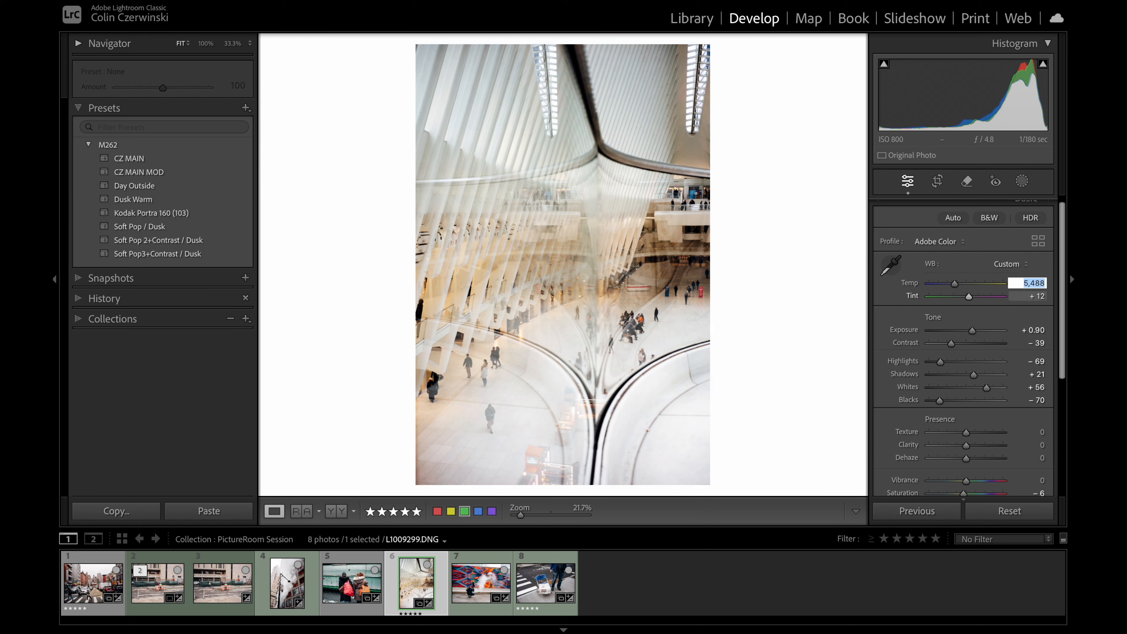
{"action": "left_click", "coordinate": [1029, 343]}
{"action": "key", "text": "Up"}
{"action": "key", "text": "Up"}
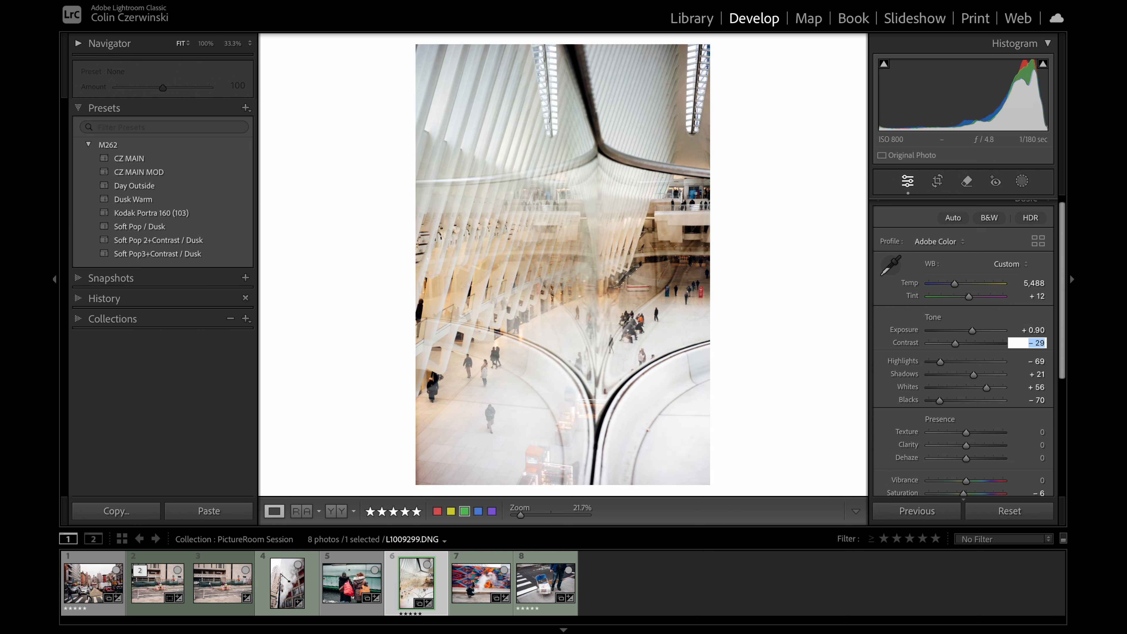
{"action": "key", "text": "Up"}
{"action": "key", "text": "Up"}
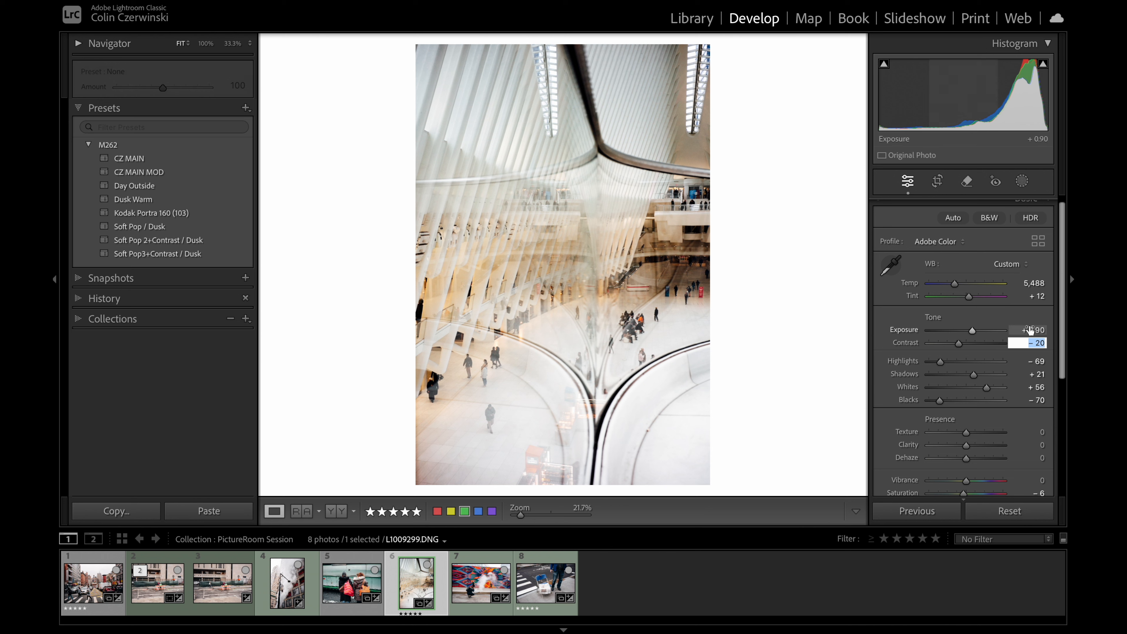
Step: Try the concourse photo's Exposure at +0.80 and +0.70, comparing each setting with the unedited version
{"action": "left_click", "coordinate": [1030, 330]}
{"action": "key", "text": "Down"}
{"action": "key", "text": "Return"}
{"action": "key", "text": "backslash"}
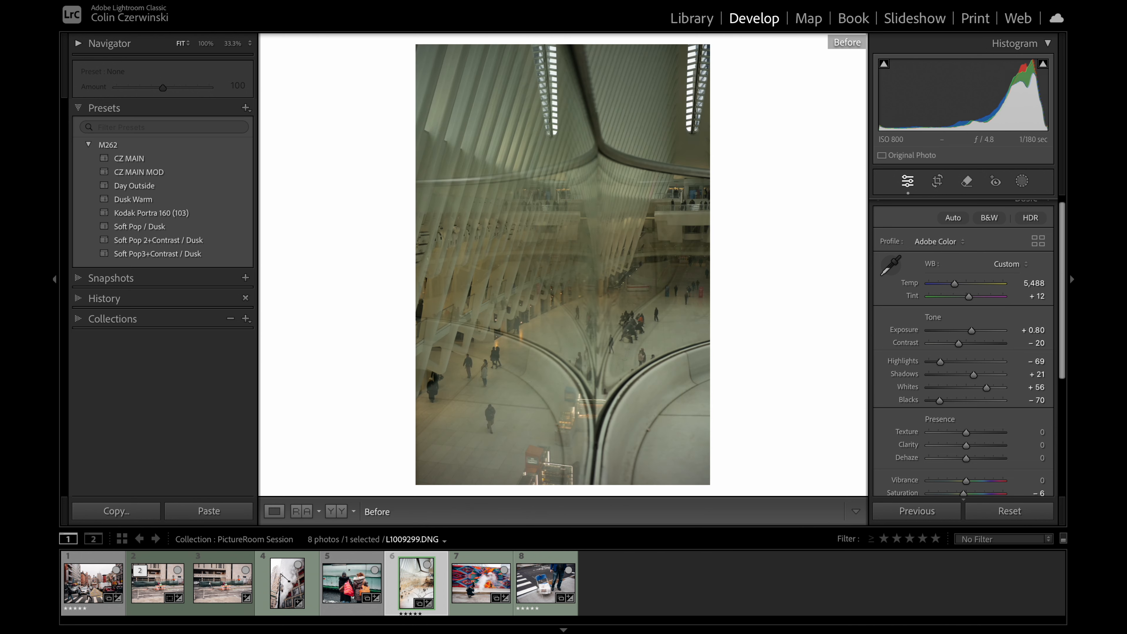
{"action": "key", "text": "backslash"}
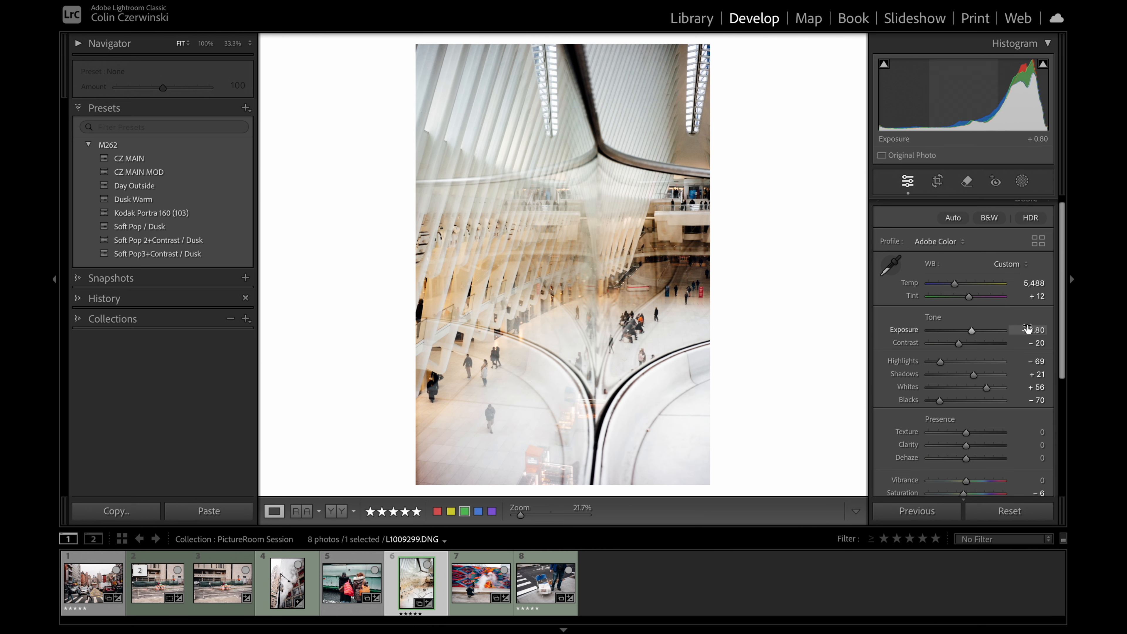
{"action": "left_click", "coordinate": [1028, 329]}
{"action": "key", "text": "Down"}
{"action": "key", "text": "Return"}
{"action": "key", "text": "backslash"}
{"action": "key", "text": "backslash"}
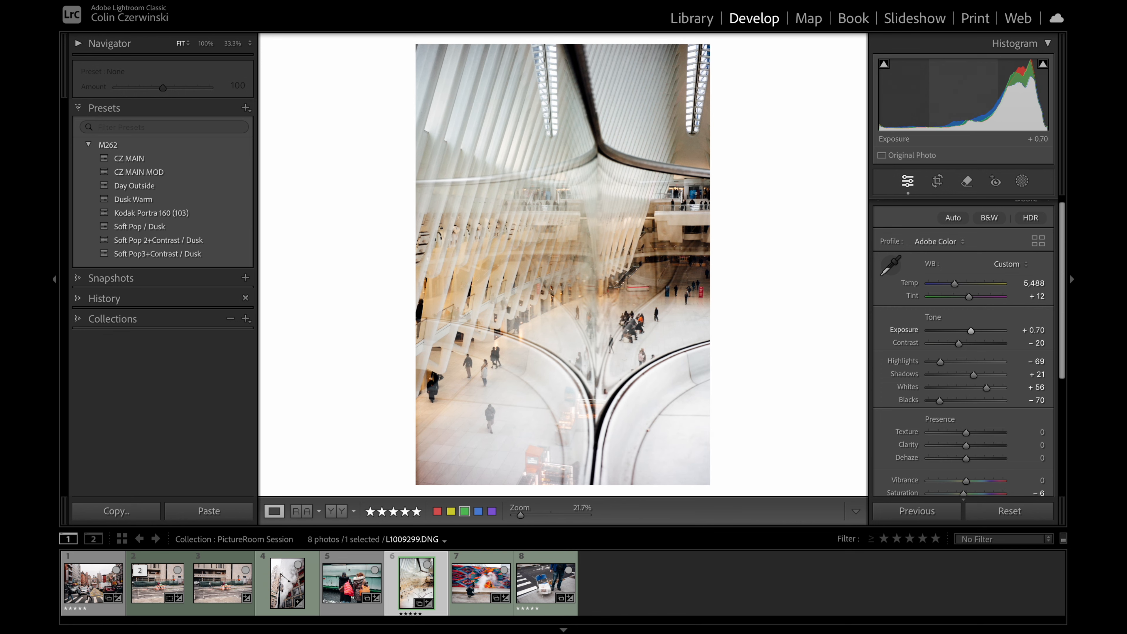
Step: Preview the concourse photo on the print page, set its Exposure back to +0.90 and compare it with the unedited version
{"action": "left_click", "coordinate": [977, 20]}
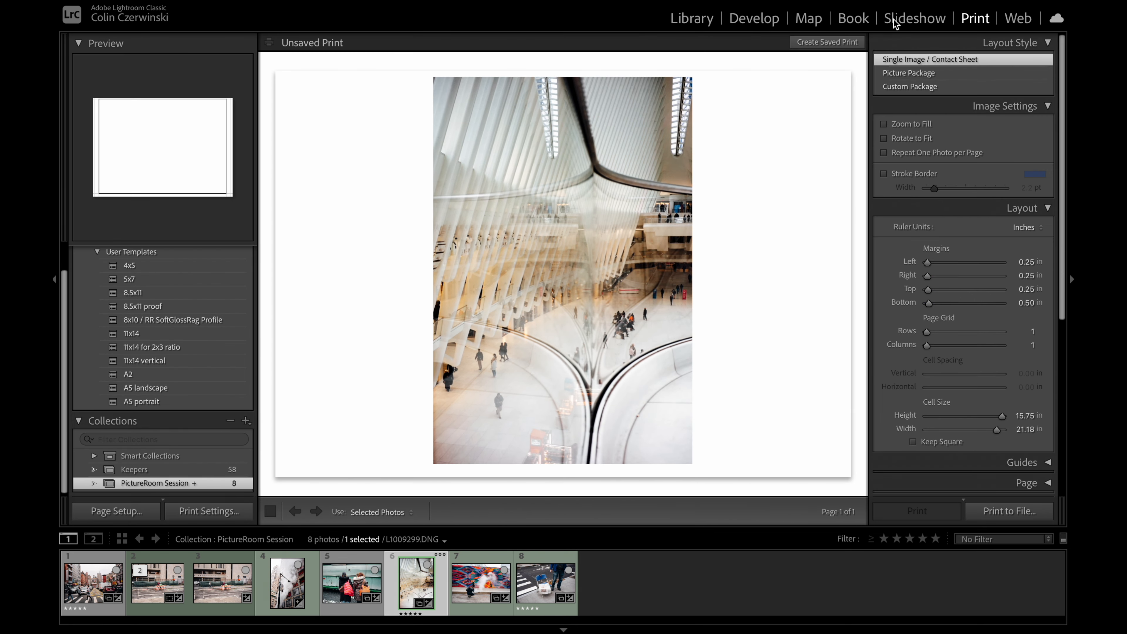
{"action": "left_click", "coordinate": [755, 18]}
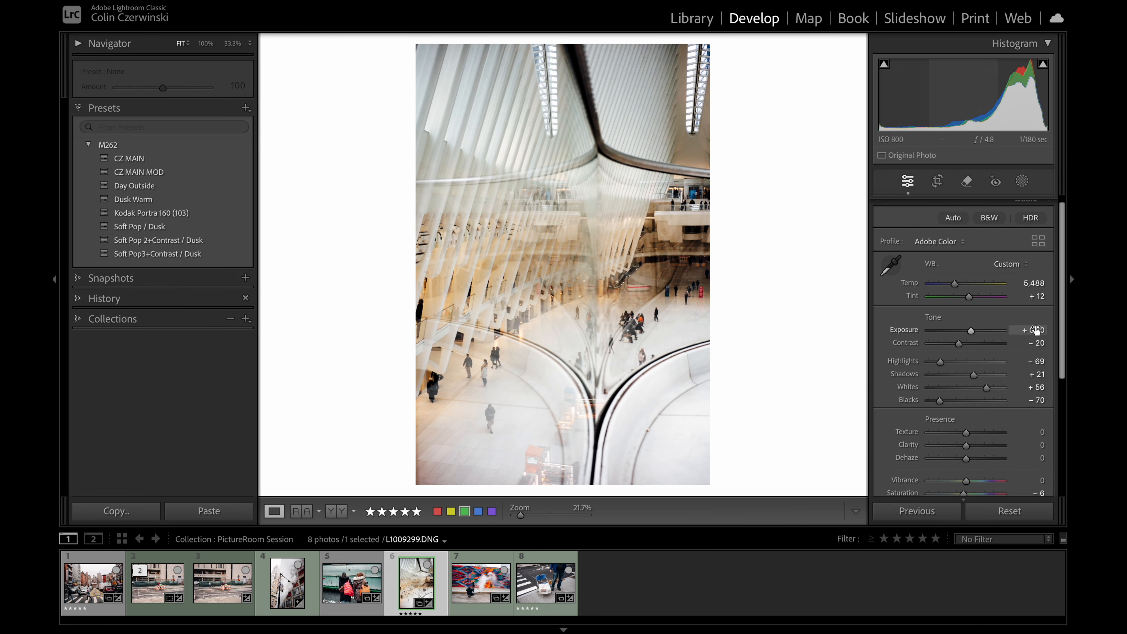
{"action": "left_click", "coordinate": [1037, 330]}
{"action": "key", "text": "Up"}
{"action": "key", "text": "Return"}
{"action": "key", "text": "backslash"}
{"action": "key", "text": "backslash"}
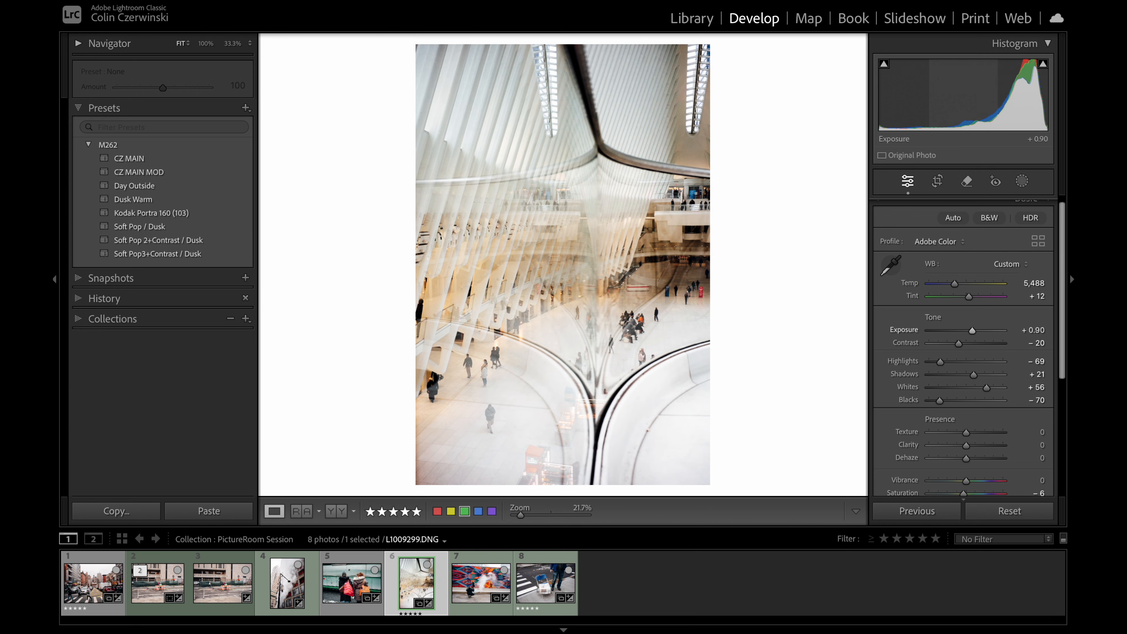
Step: Straighten the colorful mural photo by rotating it slightly counterclockwise with Crop & Straighten
{"action": "left_click", "coordinate": [479, 590]}
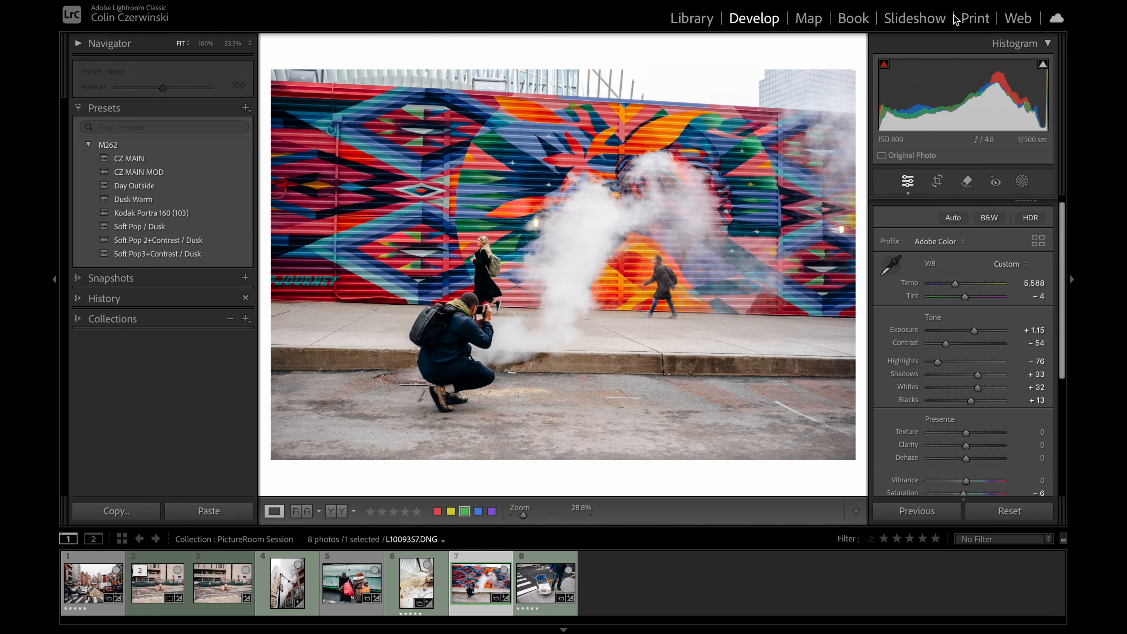
{"action": "left_click", "coordinate": [954, 20]}
{"action": "left_click", "coordinate": [753, 18]}
{"action": "key", "text": "r"}
{"action": "left_click_drag", "start_coordinate": [859, 74], "coordinate": [854, 59]}
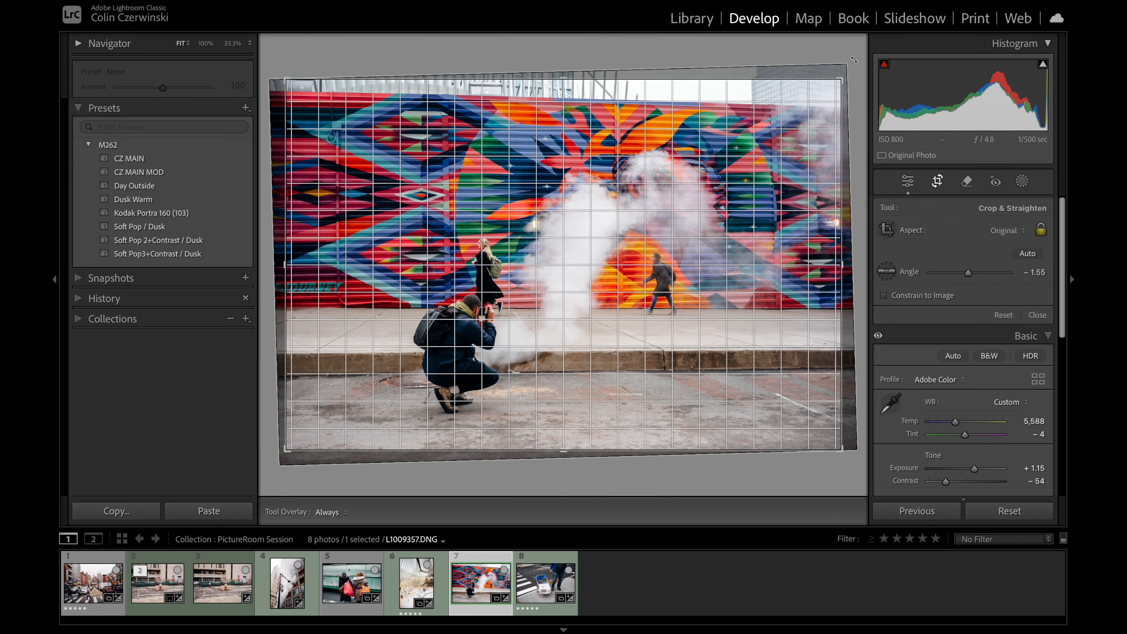
{"action": "key", "text": "Return"}
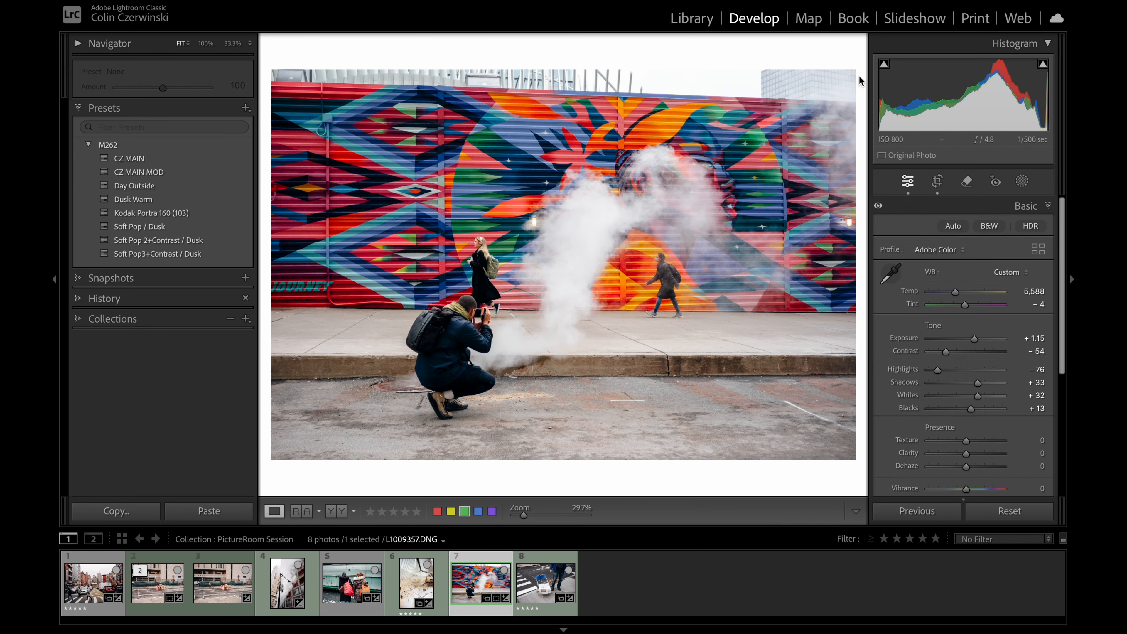
Step: Compare the chair photo with its unedited version and inspect its newspaper detail at 100% zoom
{"action": "key", "text": "Right"}
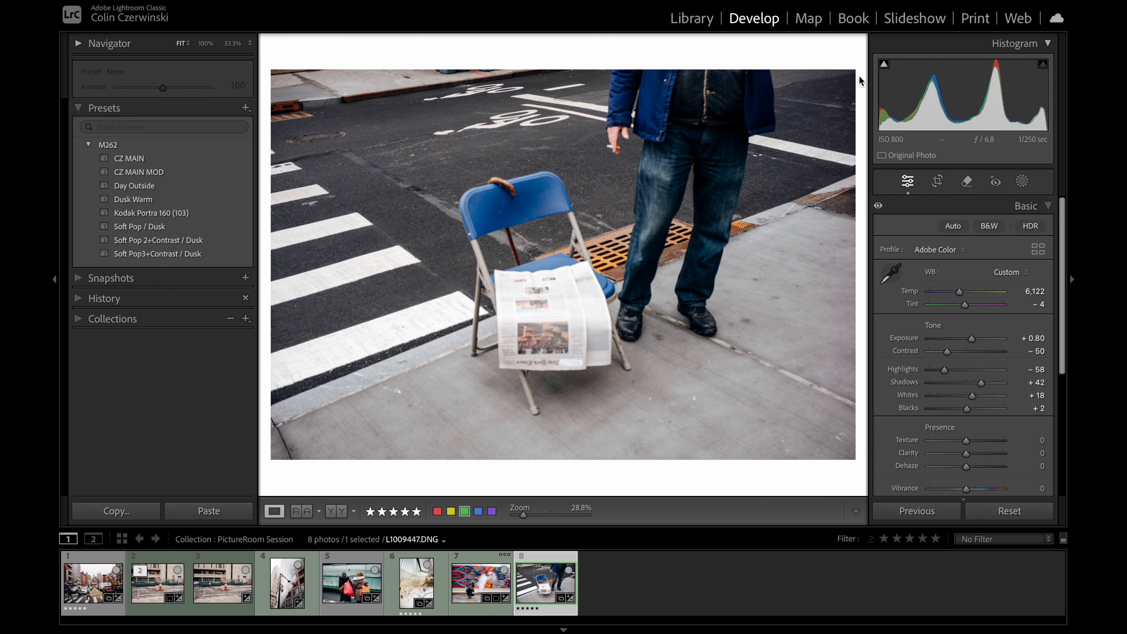
{"action": "key", "text": "backslash"}
{"action": "key", "text": "backslash"}
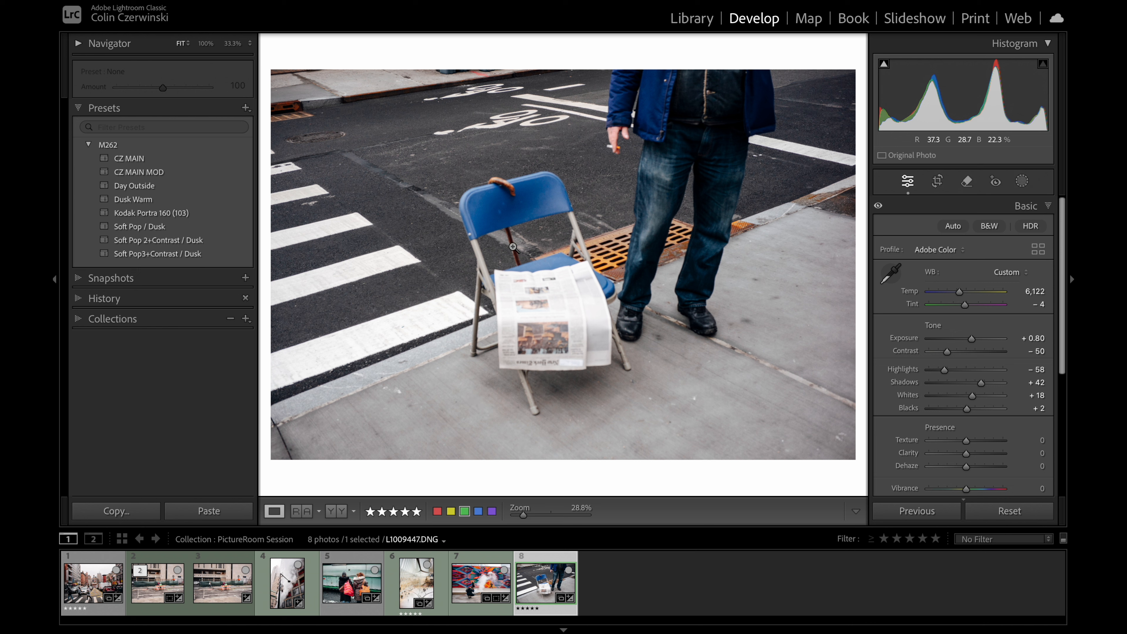
{"action": "left_click", "coordinate": [544, 262]}
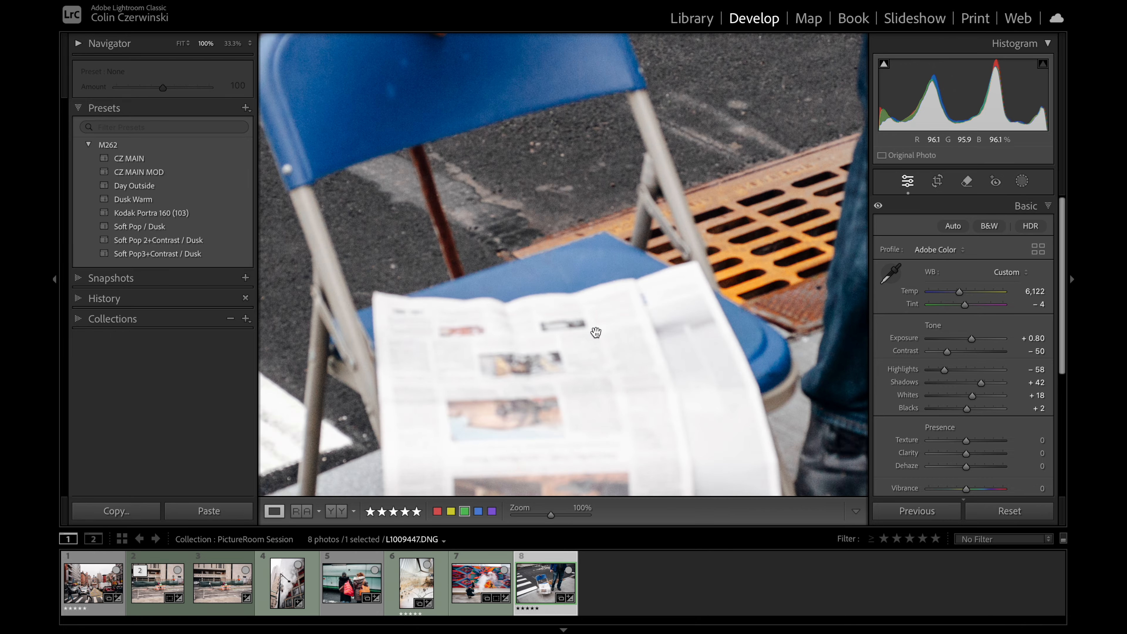
{"action": "left_click", "coordinate": [607, 302]}
Step: Compare the crosswalk traffic photo with its unedited version
{"action": "left_click", "coordinate": [124, 571]}
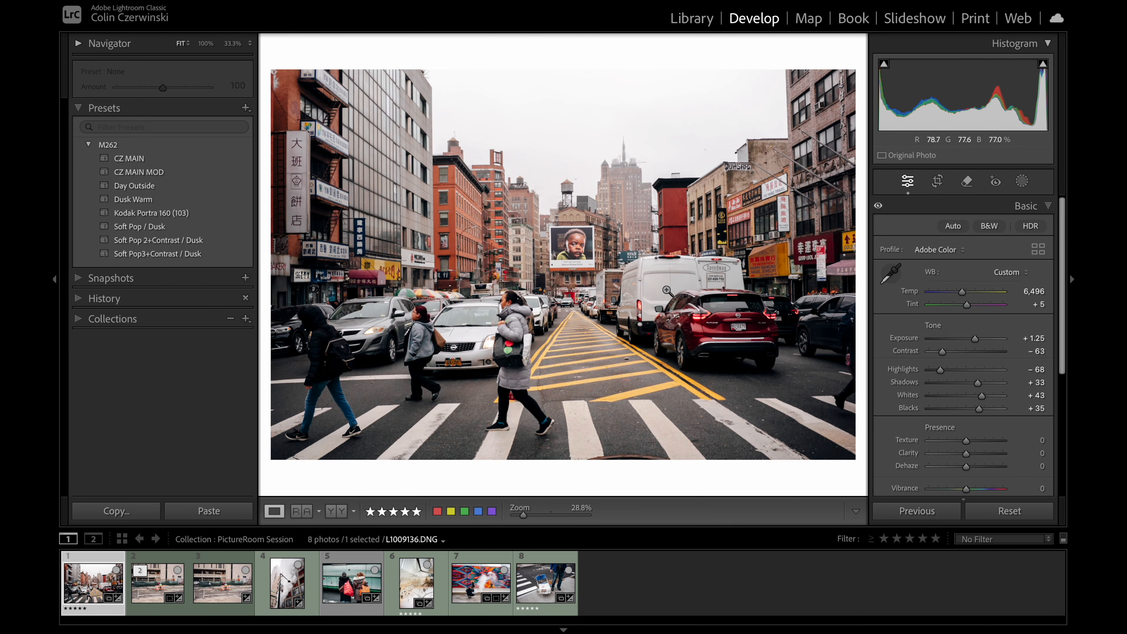
{"action": "left_click", "coordinate": [1029, 334]}
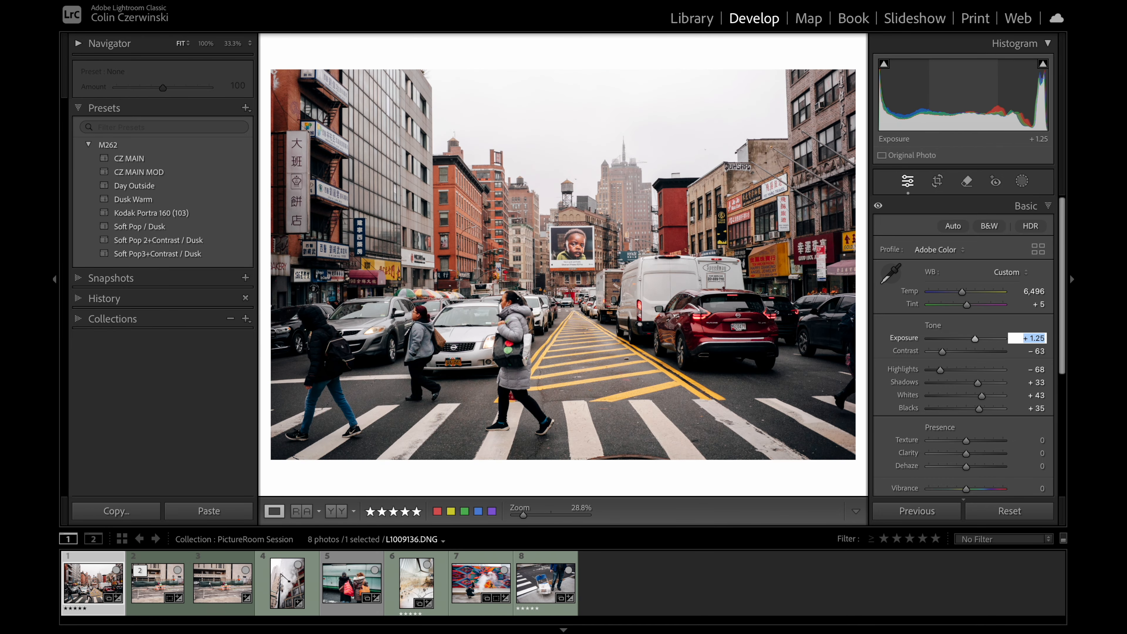
{"action": "key", "text": "Return"}
{"action": "key", "text": "backslash"}
{"action": "key", "text": "backslash"}
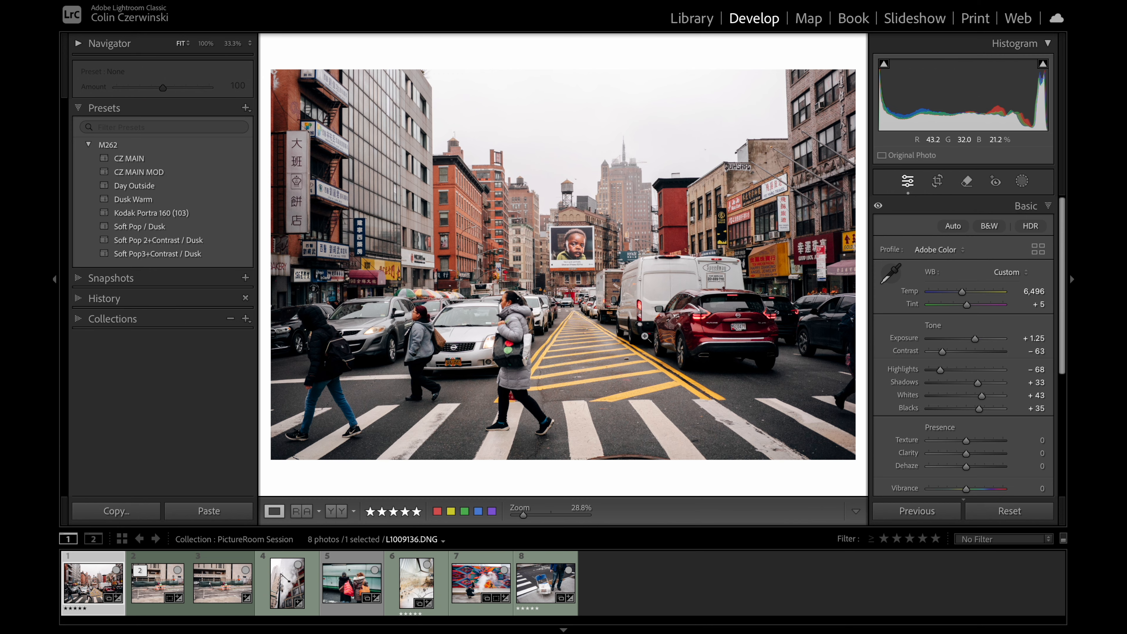
Step: Set the crosswalk photo's Grain Amount to 50 and inspect the effect around the billboard at 100% zoom
{"action": "left_click", "coordinate": [499, 339]}
{"action": "left_click_drag", "start_coordinate": [616, 338], "coordinate": [463, 358]}
{"action": "scroll", "coordinate": [990, 413], "scroll_direction": "down", "scroll_amount": 5}
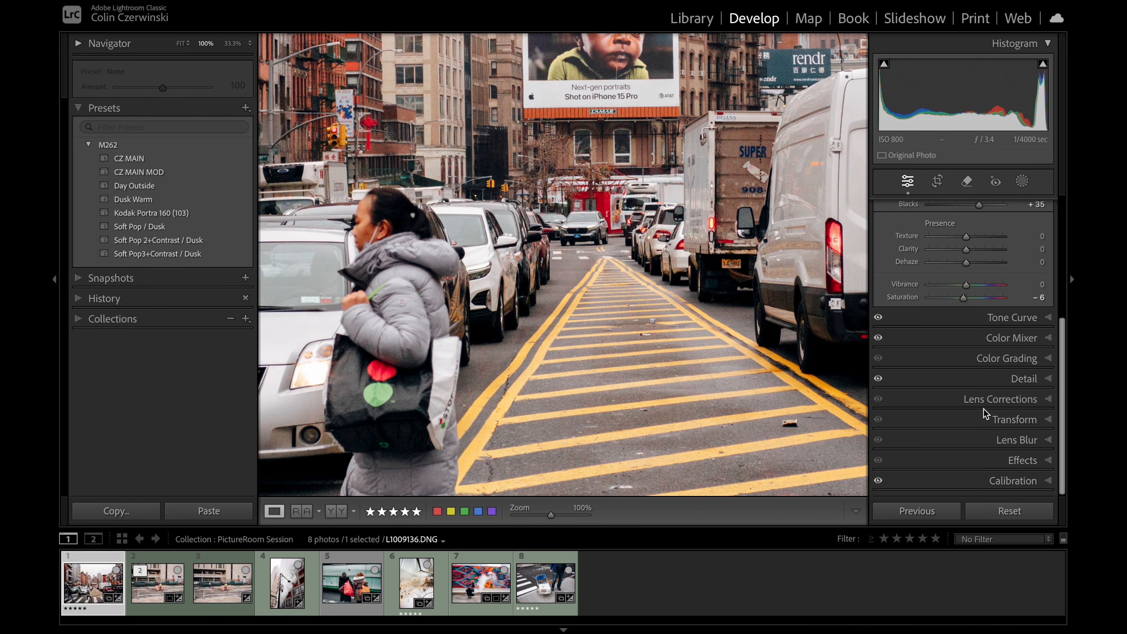
{"action": "left_click", "coordinate": [1021, 464]}
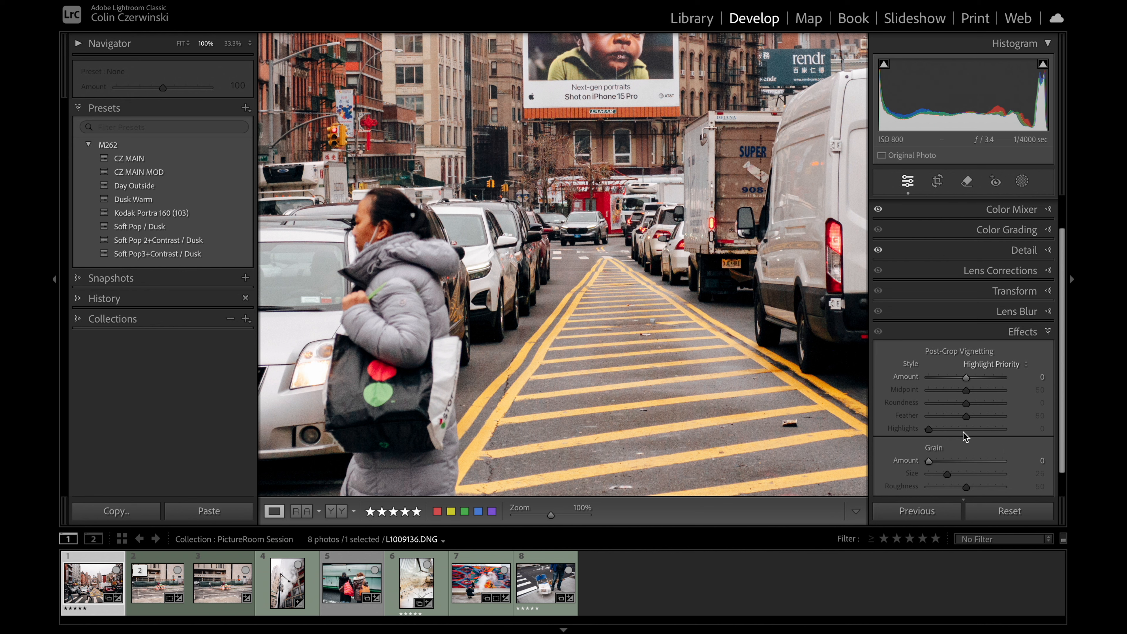
{"action": "left_click_drag", "start_coordinate": [935, 462], "coordinate": [970, 462]}
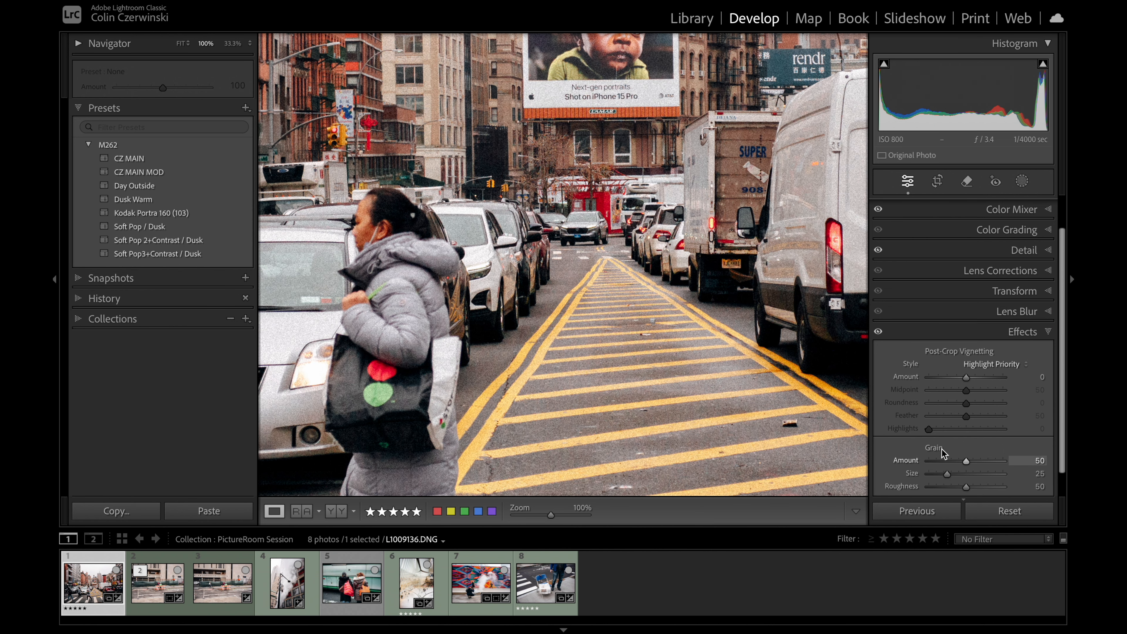
{"action": "left_click_drag", "start_coordinate": [731, 134], "coordinate": [696, 318]}
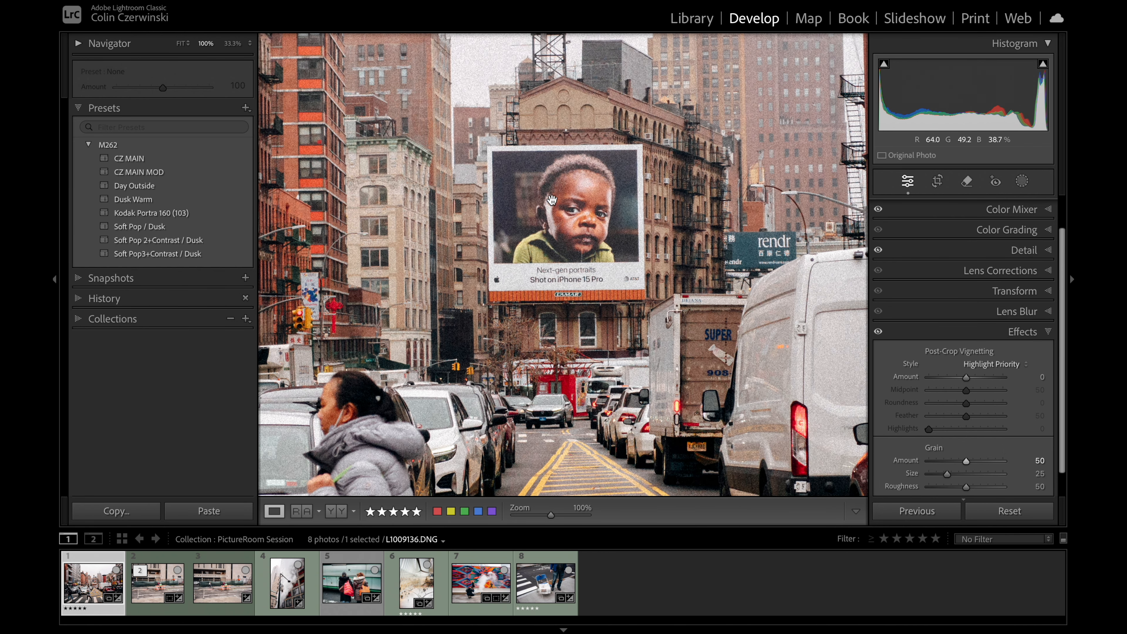
Step: Try the crosswalk photo's Grain Amount at 69 and 54, inspecting the billboard, buildings and sky at each setting
{"action": "mouse_move", "coordinate": [978, 462]}
{"action": "left_mouse_down"}
{"action": "mouse_move", "coordinate": [931, 463]}
{"action": "mouse_move", "coordinate": [980, 462]}
{"action": "left_mouse_up"}
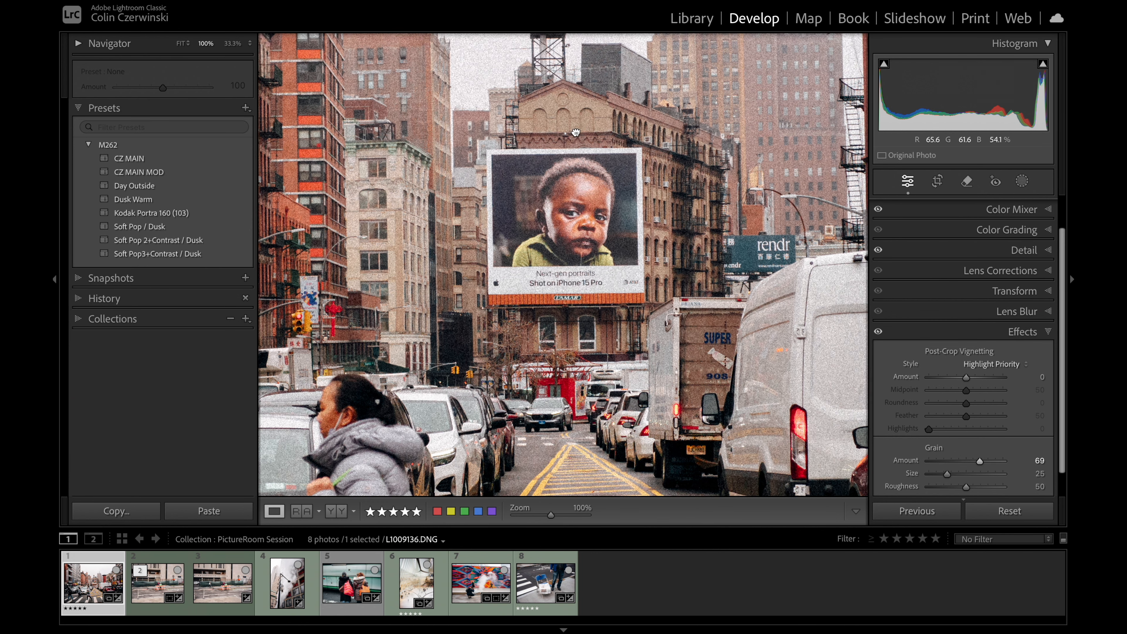
{"action": "scroll", "coordinate": [528, 157], "scroll_direction": "up", "scroll_amount": 8}
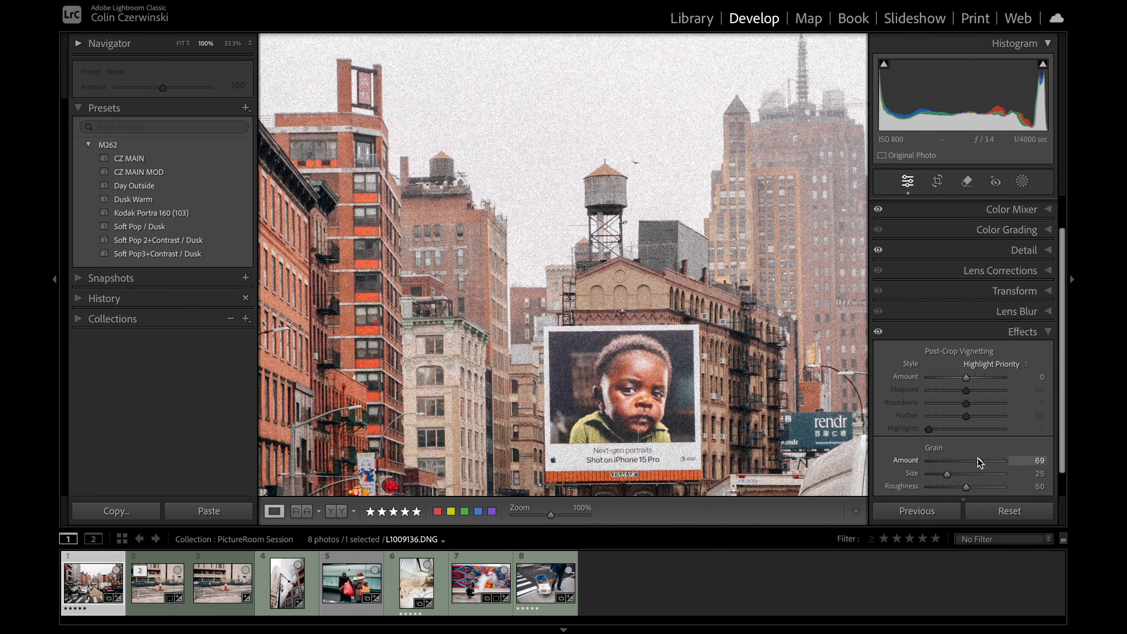
{"action": "mouse_move", "coordinate": [980, 461]}
{"action": "left_mouse_down"}
{"action": "mouse_move", "coordinate": [944, 465]}
{"action": "mouse_move", "coordinate": [979, 462]}
{"action": "mouse_move", "coordinate": [969, 462]}
{"action": "left_mouse_up"}
{"action": "left_click_drag", "start_coordinate": [727, 350], "coordinate": [712, 221]}
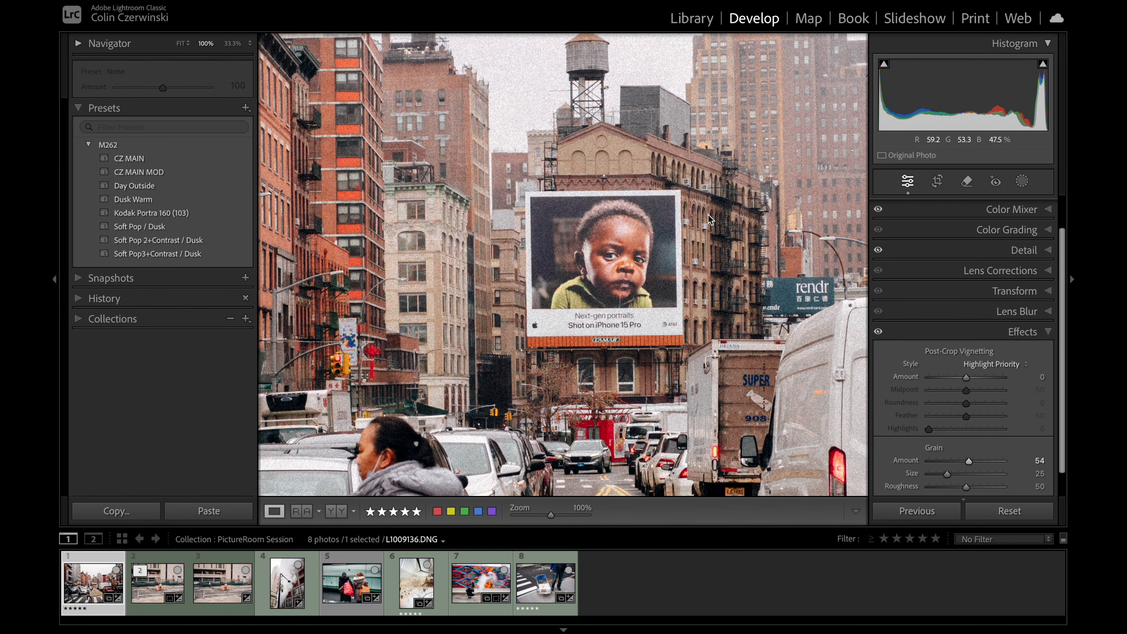
{"action": "left_click_drag", "start_coordinate": [627, 268], "coordinate": [673, 451]}
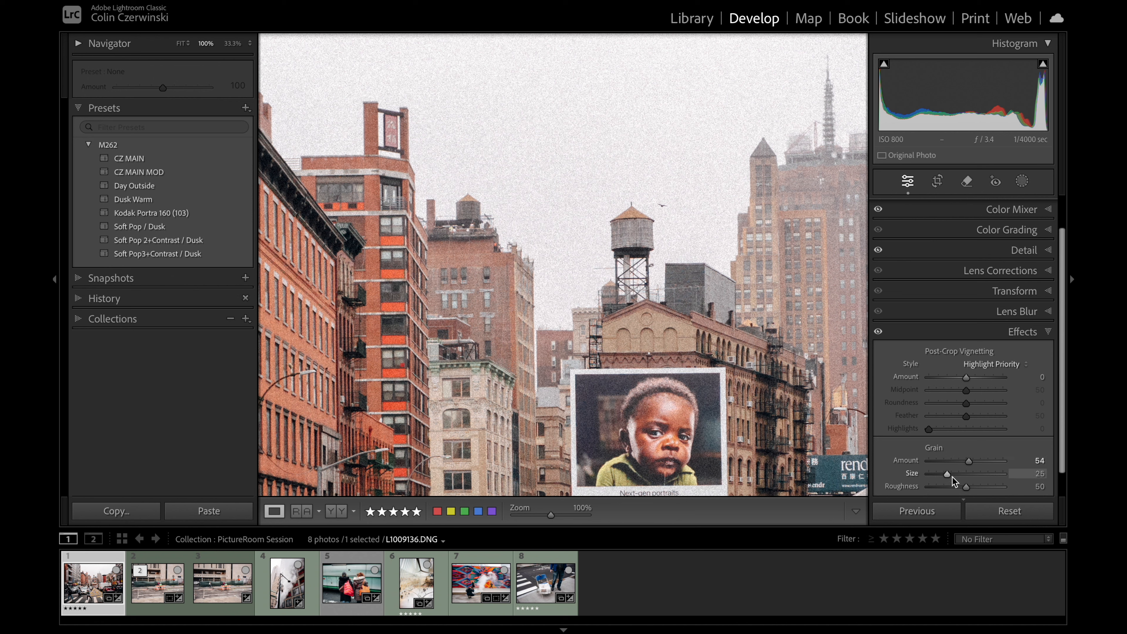
{"action": "scroll", "coordinate": [970, 420], "scroll_direction": "down", "scroll_amount": 1}
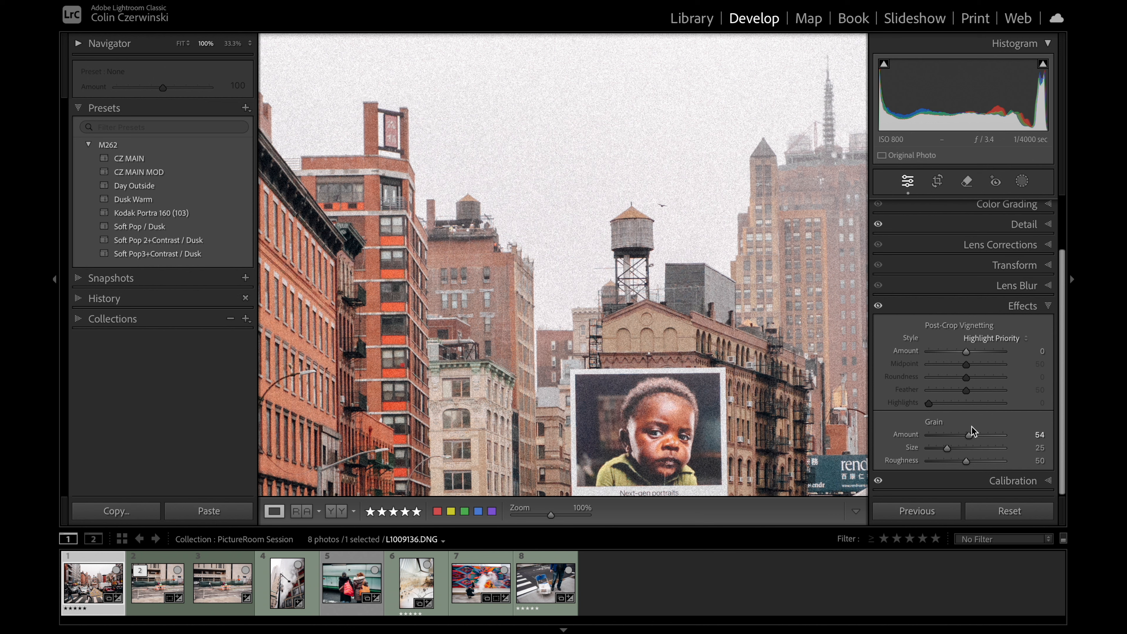
Step: Lower the crosswalk photo's grain and reset its Grain Amount to 0, with the whole image back in view
{"action": "mouse_move", "coordinate": [970, 430]}
{"action": "left_mouse_down"}
{"action": "mouse_move", "coordinate": [996, 434]}
{"action": "mouse_move", "coordinate": [931, 435]}
{"action": "mouse_move", "coordinate": [975, 437]}
{"action": "mouse_move", "coordinate": [954, 438]}
{"action": "left_mouse_up"}
{"action": "double_click", "coordinate": [951, 435]}
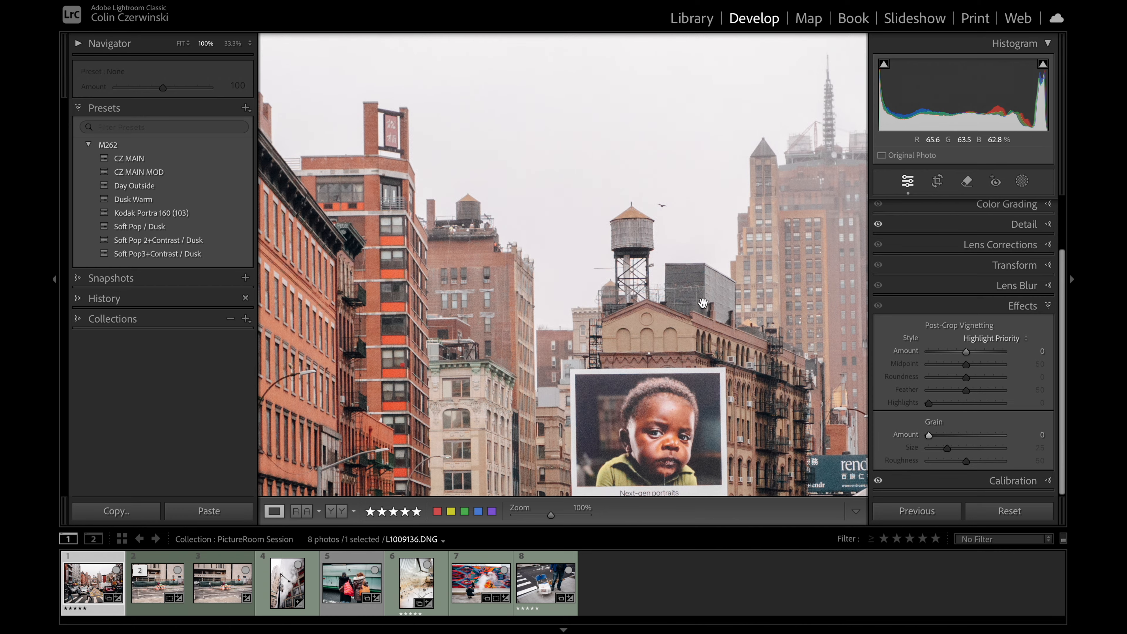
{"action": "left_click", "coordinate": [704, 303]}
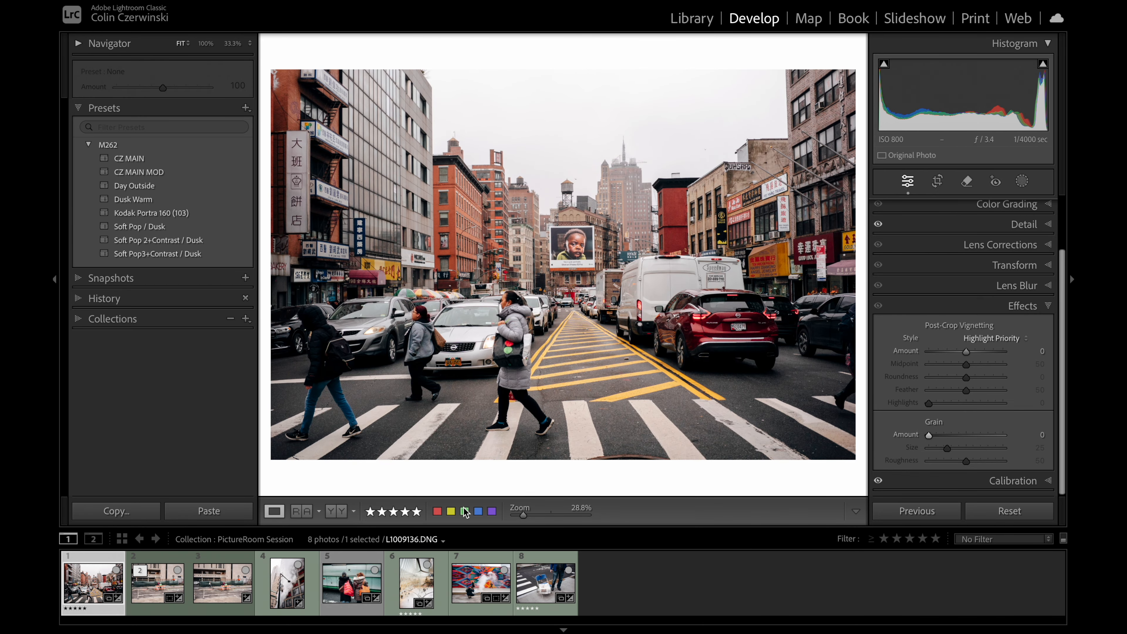
Step: Open a copy of the crosswalk photo with its Lightroom adjustments in the Dehancer plugin as a 16-bit sRGB TIFF
{"action": "right_click", "coordinate": [93, 589]}
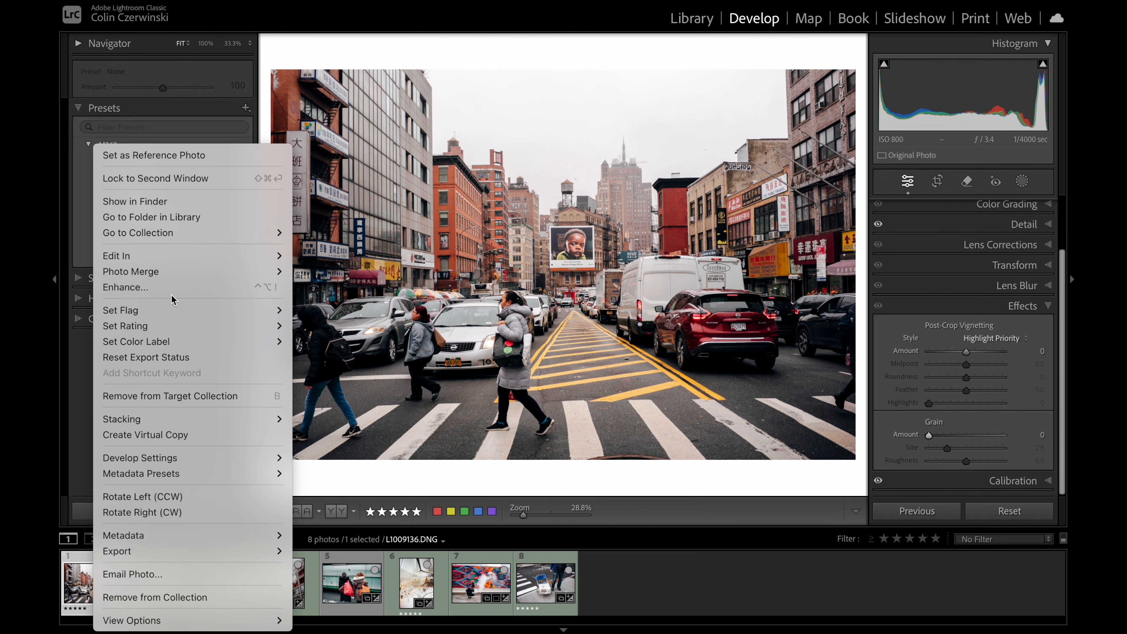
{"action": "mouse_move", "coordinate": [191, 256]}
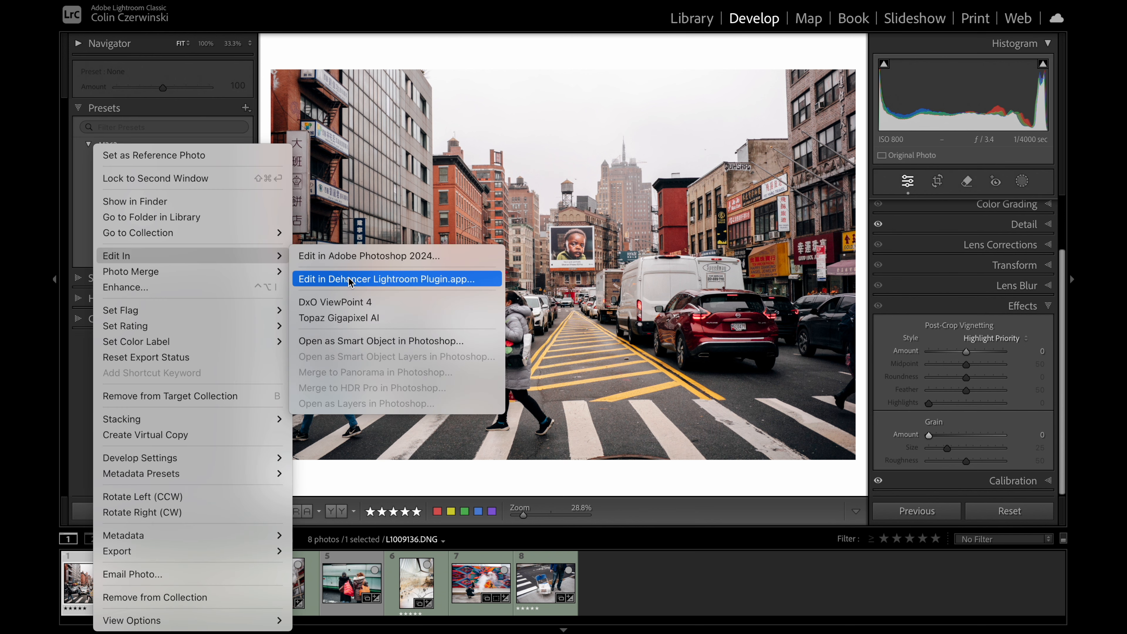
{"action": "left_click", "coordinate": [376, 278]}
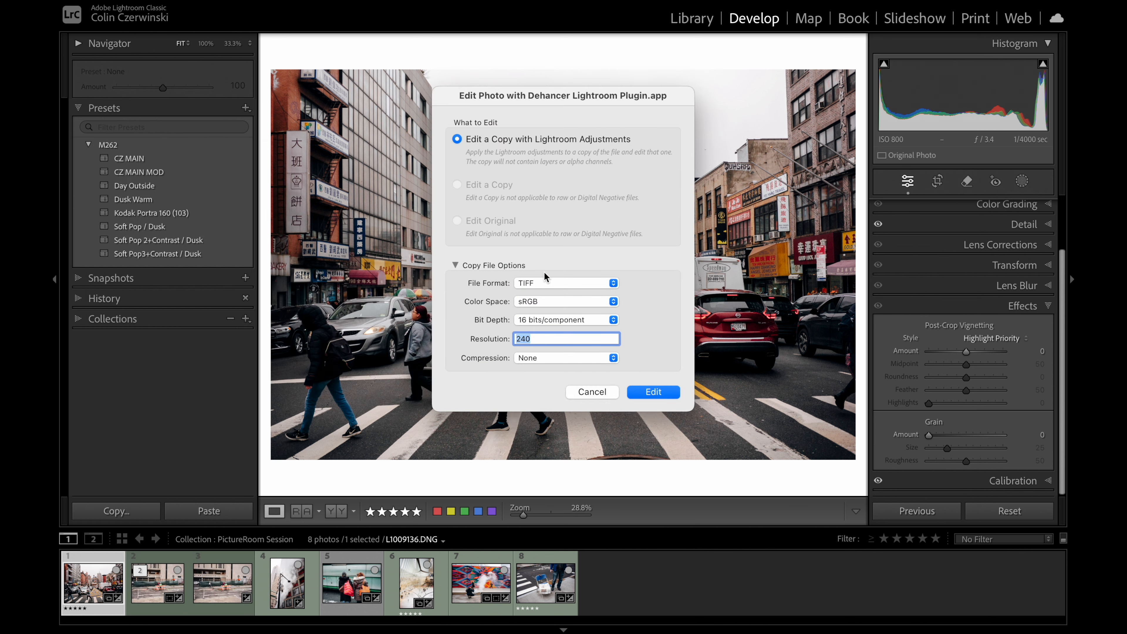
{"action": "left_click", "coordinate": [655, 393]}
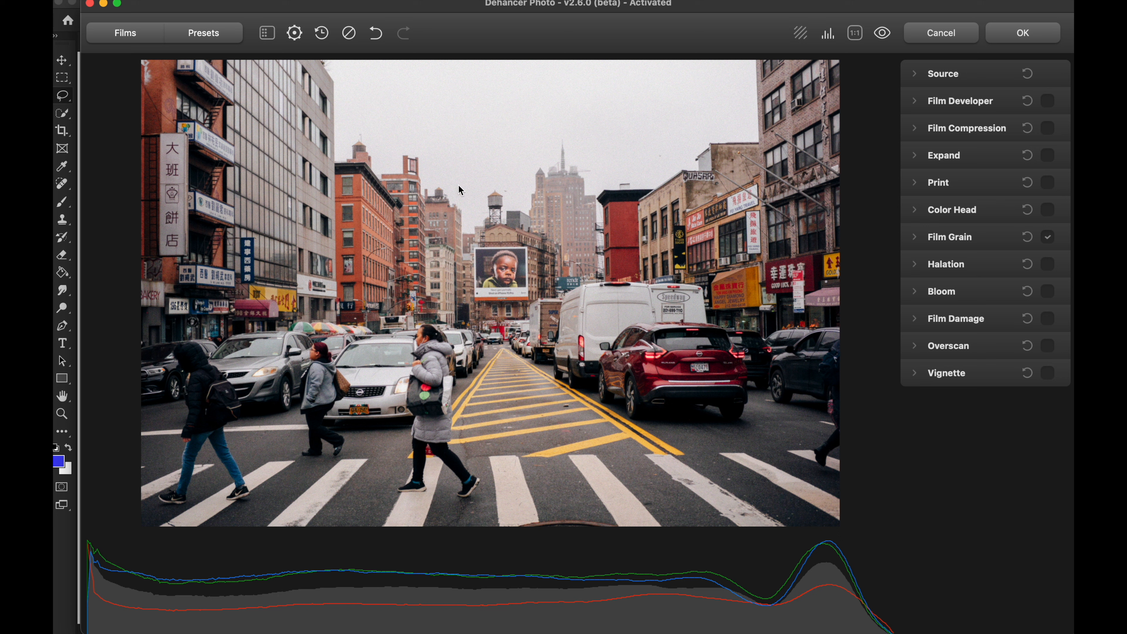
Step: Inspect the existing Film Grain settings and their effect on the billboard and street at 1:1 view
{"action": "double_click", "coordinate": [476, 204]}
{"action": "left_click_drag", "start_coordinate": [476, 191], "coordinate": [475, 252]}
{"action": "left_click_drag", "start_coordinate": [517, 181], "coordinate": [547, 285]}
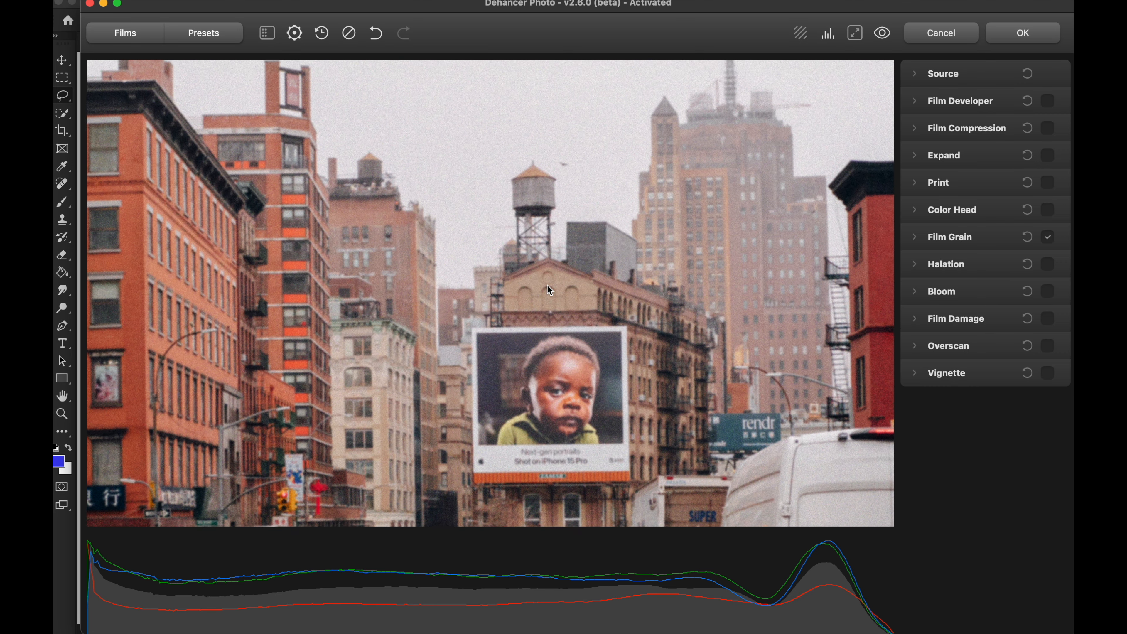
{"action": "left_click", "coordinate": [926, 239]}
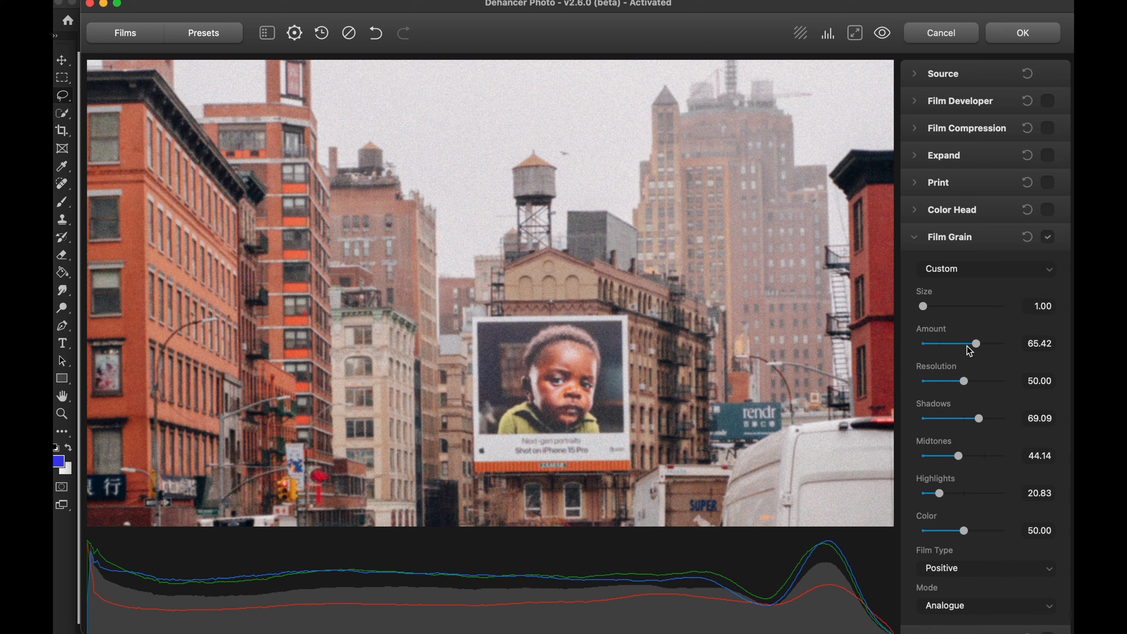
{"action": "scroll", "coordinate": [969, 351], "scroll_direction": "down", "scroll_amount": 3}
{"action": "scroll", "coordinate": [536, 322], "scroll_direction": "down", "scroll_amount": 6}
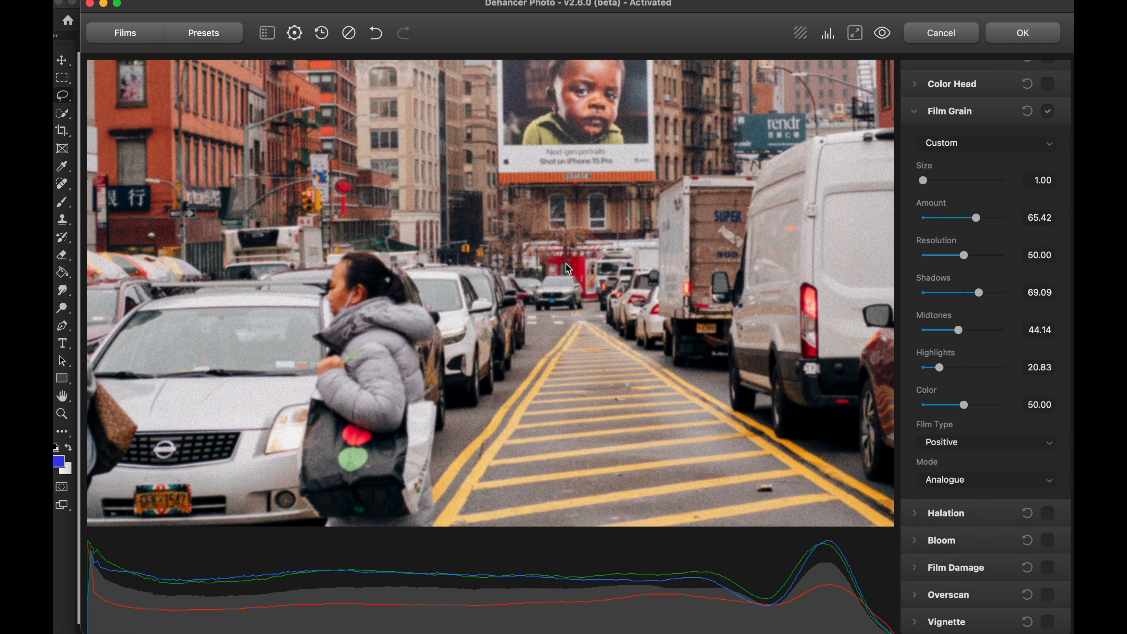
Step: Compare the billboard and traffic area with Film Grain disabled and enabled
{"action": "scroll", "coordinate": [536, 322], "scroll_direction": "up", "scroll_amount": 1}
{"action": "scroll", "coordinate": [994, 197], "scroll_direction": "up", "scroll_amount": 1}
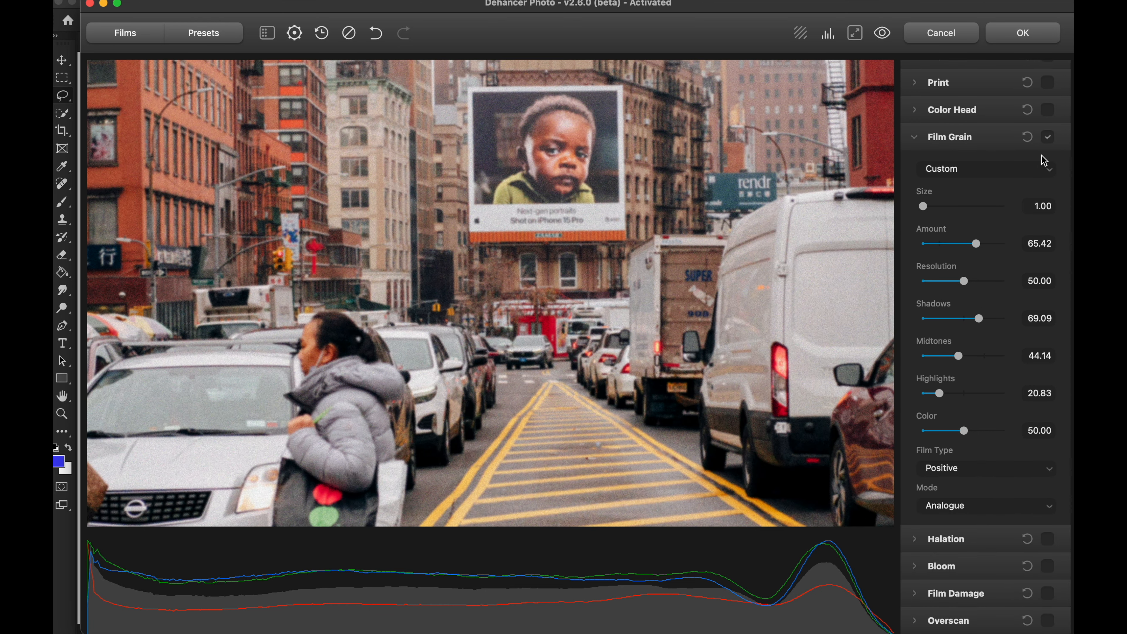
{"action": "left_click", "coordinate": [1047, 137]}
{"action": "scroll", "coordinate": [717, 174], "scroll_direction": "up", "scroll_amount": 1}
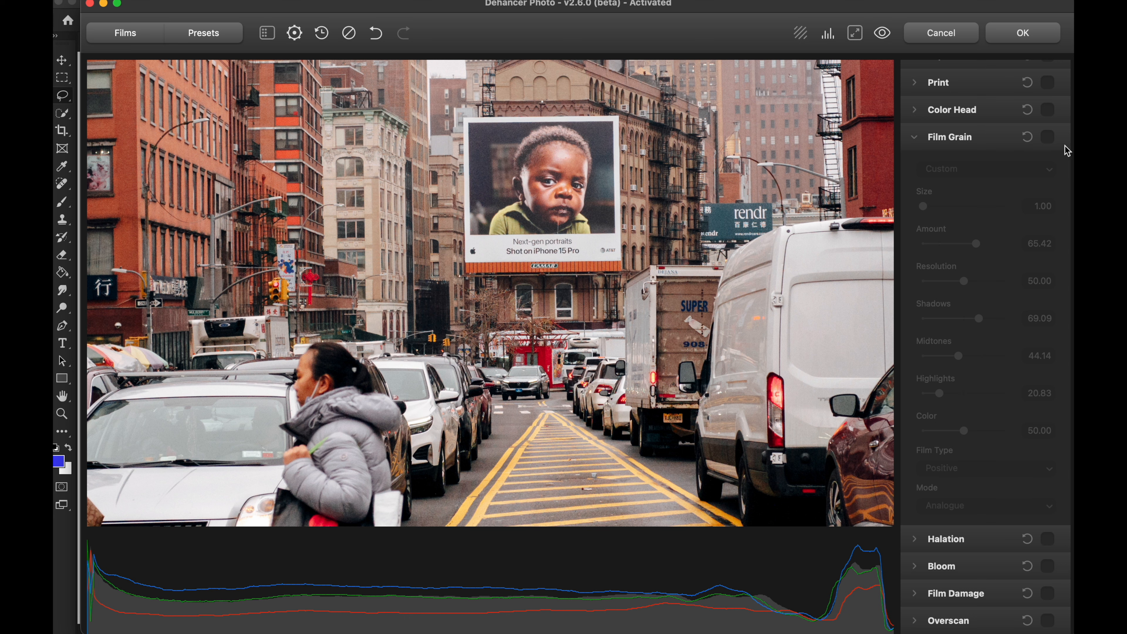
{"action": "left_click", "coordinate": [1049, 138]}
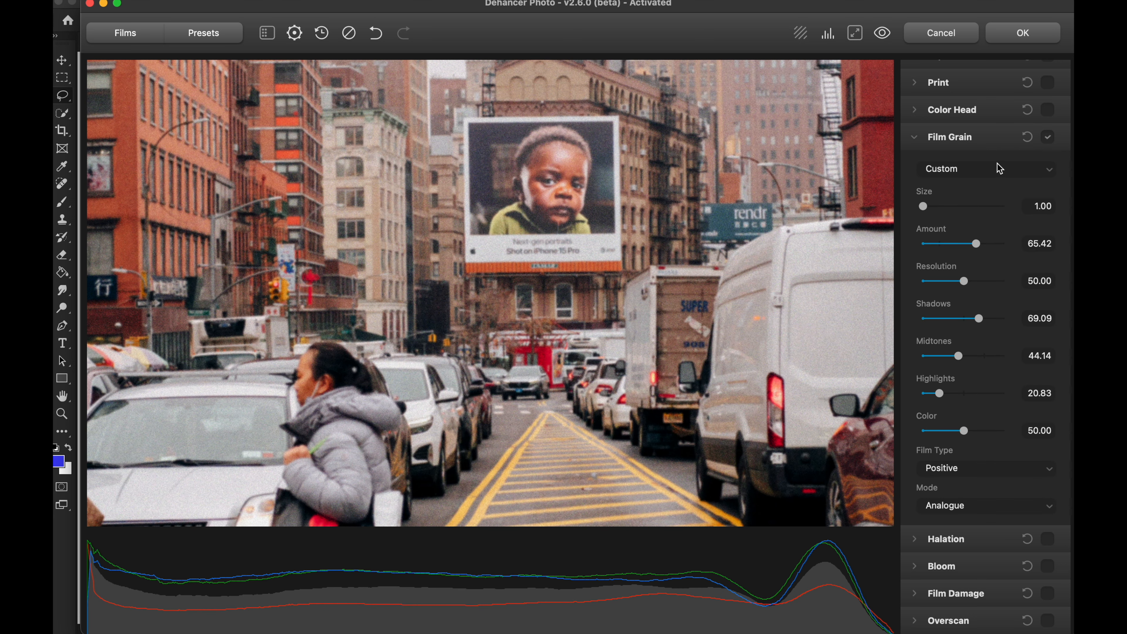
Step: Reset the Film Grain settings to their defaults, inspect the billboard, and apply the 65 mm ISO 50 grain profile
{"action": "left_click", "coordinate": [1028, 137]}
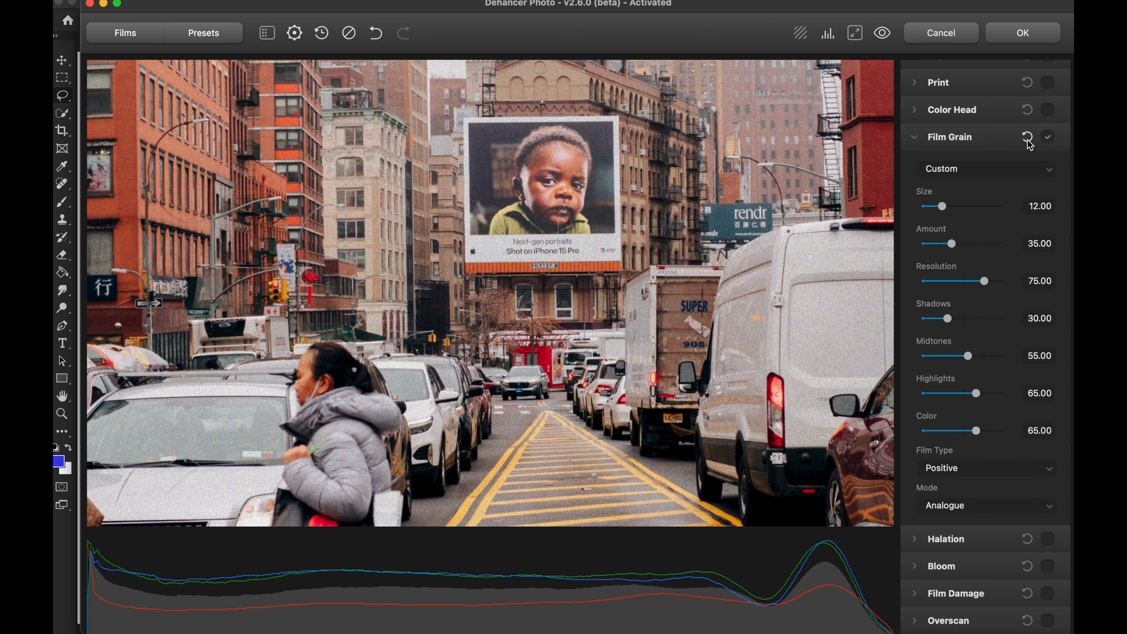
{"action": "left_click_drag", "start_coordinate": [609, 183], "coordinate": [618, 276]}
{"action": "scroll", "coordinate": [619, 344], "scroll_direction": "down", "scroll_amount": 5}
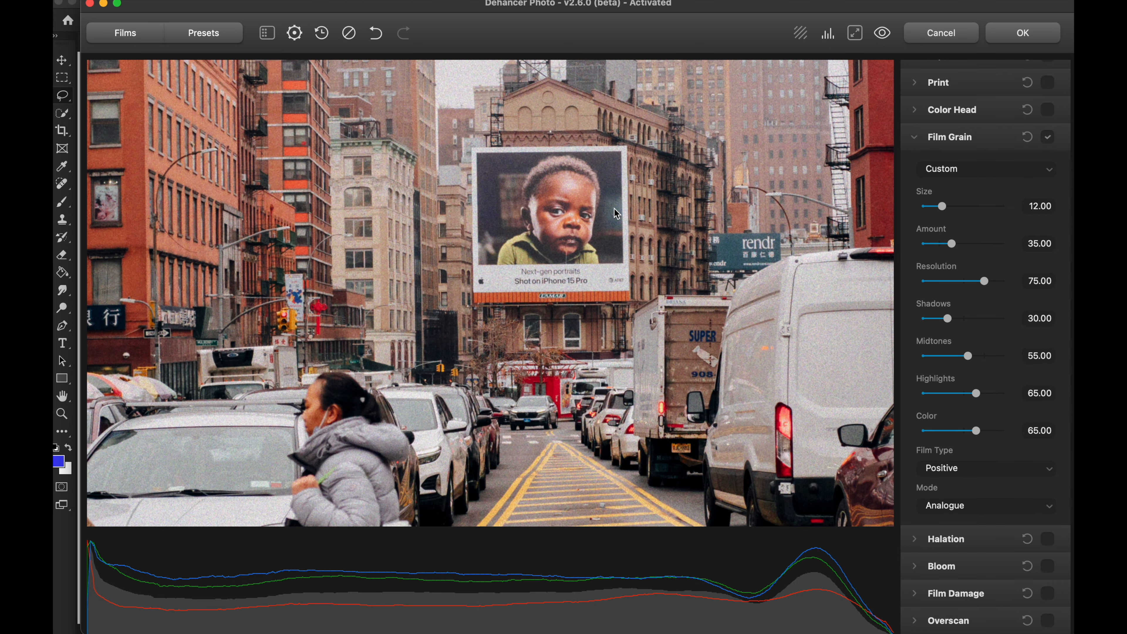
{"action": "left_click", "coordinate": [1027, 177]}
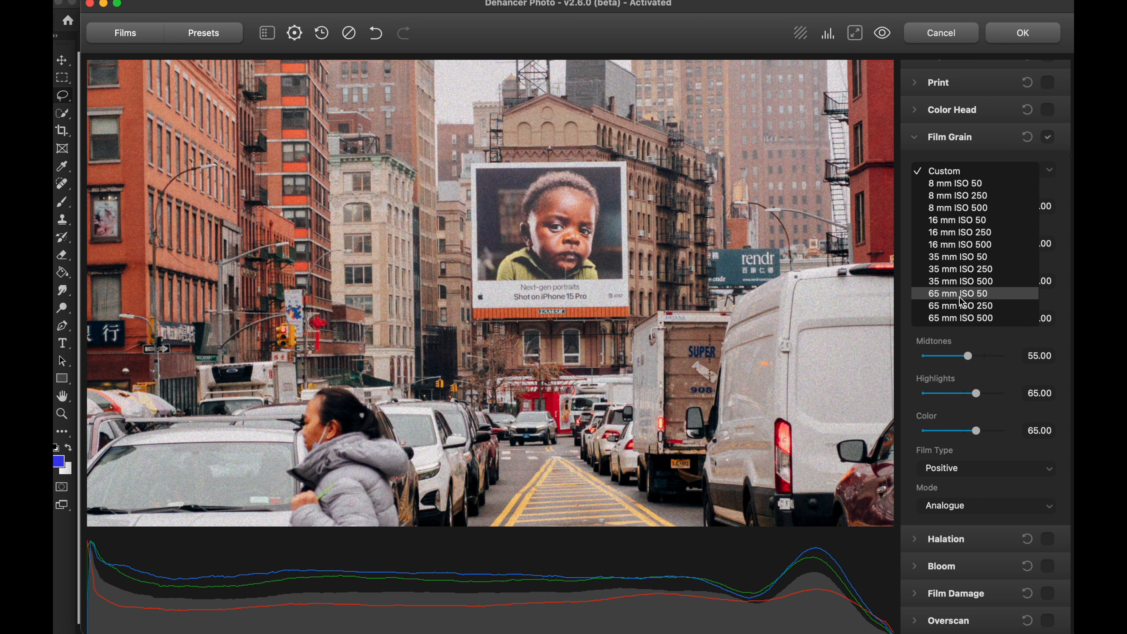
{"action": "left_click", "coordinate": [983, 298]}
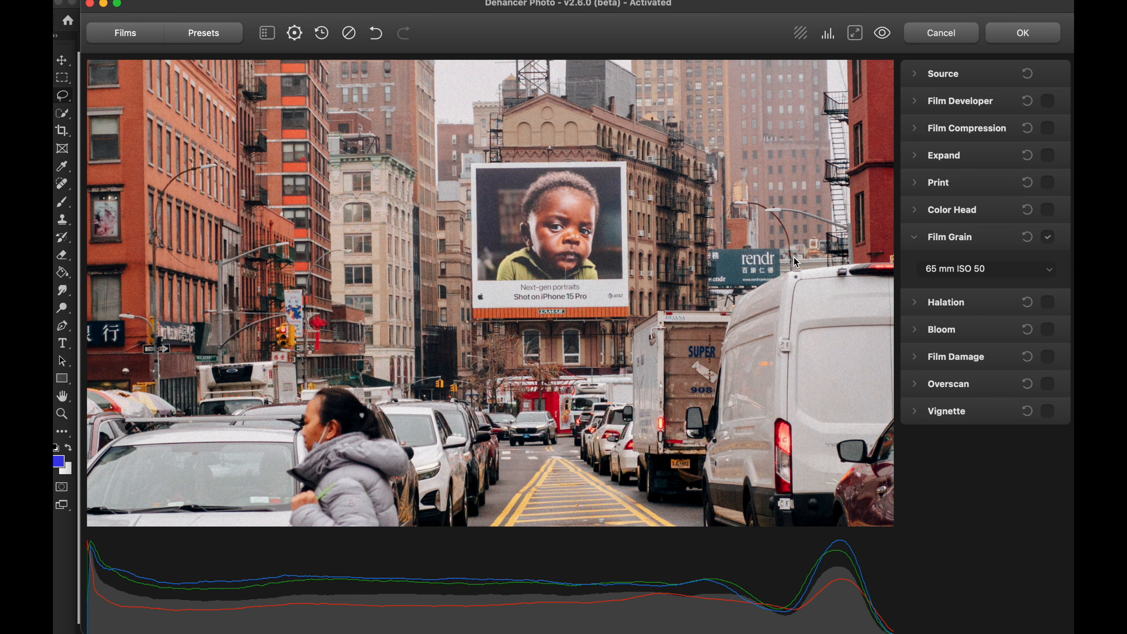
{"action": "scroll", "coordinate": [801, 281], "scroll_direction": "up", "scroll_amount": 5}
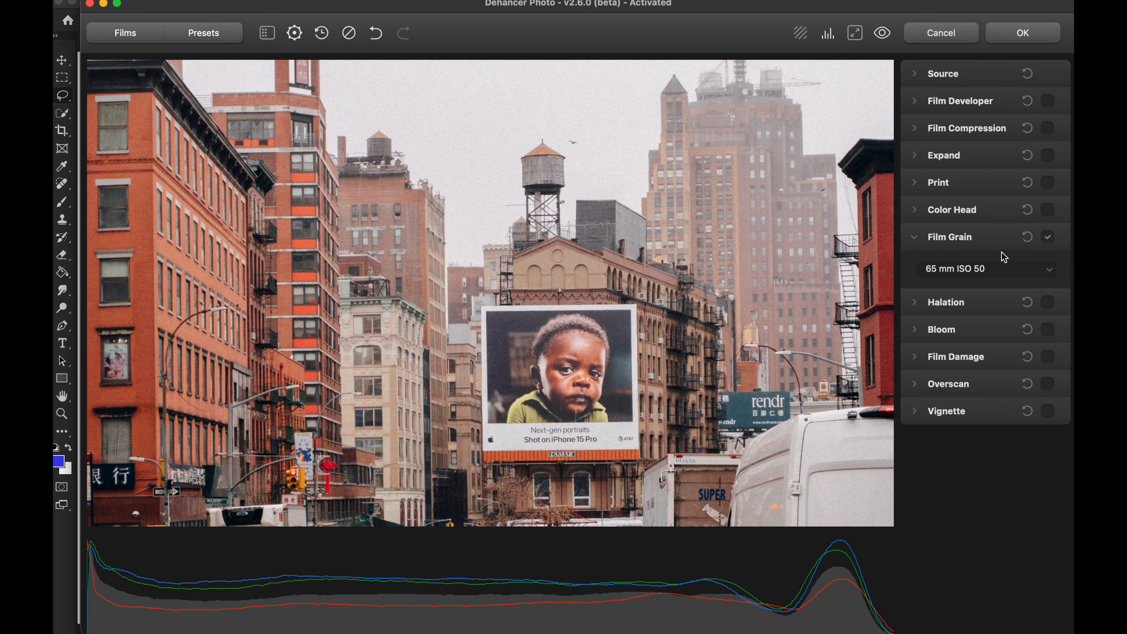
Step: Toggle the 65 mm ISO 50 grain off and on repeatedly to compare its effect on the buildings and sky up close
{"action": "left_click", "coordinate": [1048, 238]}
{"action": "left_click", "coordinate": [1048, 239]}
{"action": "left_click", "coordinate": [1048, 240]}
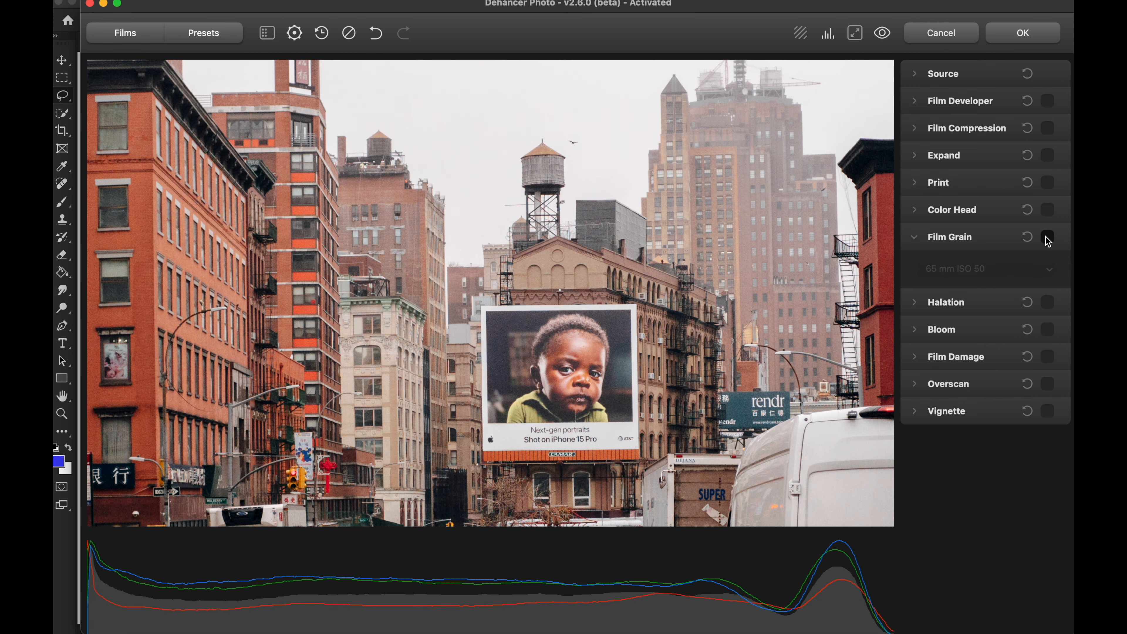
{"action": "left_click", "coordinate": [1048, 239]}
{"action": "left_click", "coordinate": [1048, 239]}
{"action": "left_click", "coordinate": [1048, 239]}
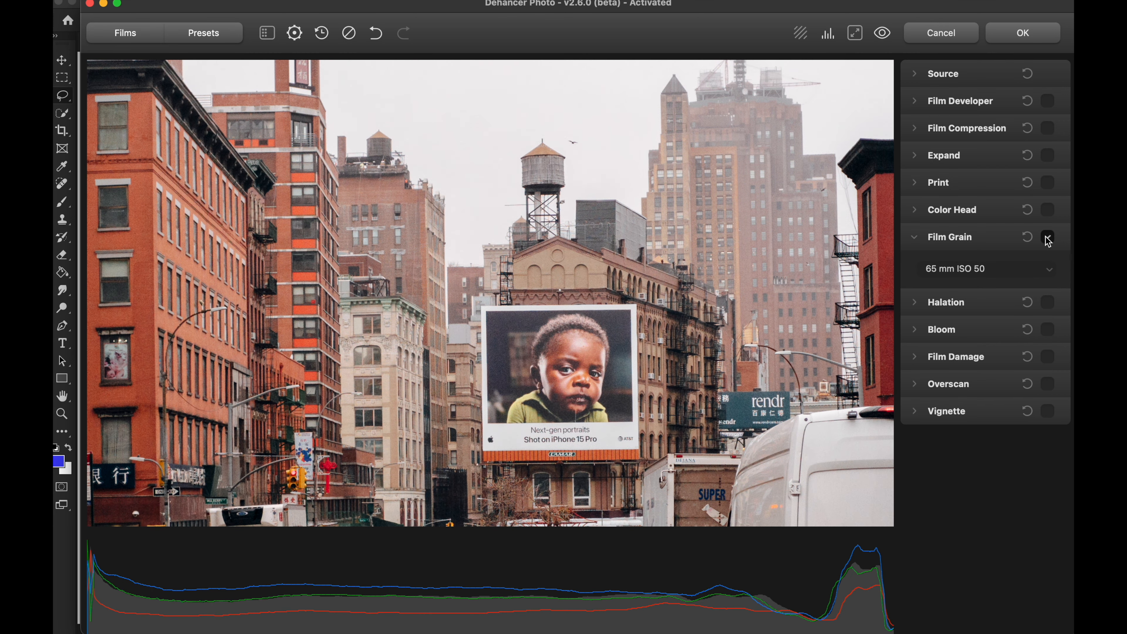
{"action": "left_click", "coordinate": [1048, 239]}
Step: Compare the whole crosswalk image with and without the 65 mm ISO 50 grain
{"action": "left_click", "coordinate": [485, 207]}
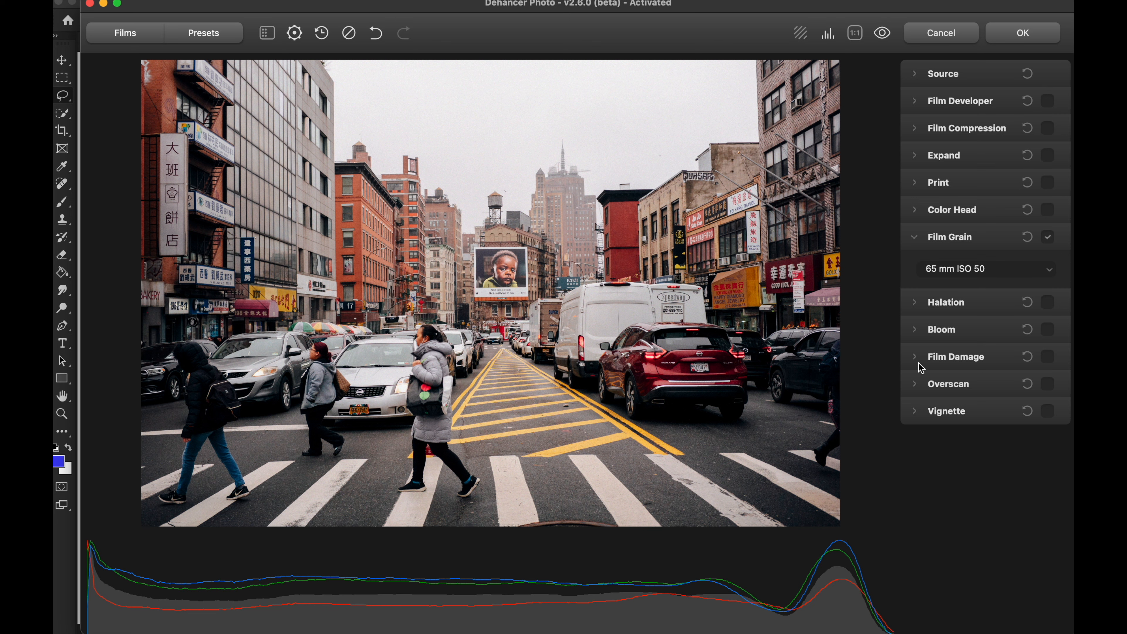
{"action": "left_click", "coordinate": [1048, 236]}
{"action": "left_click", "coordinate": [1048, 237]}
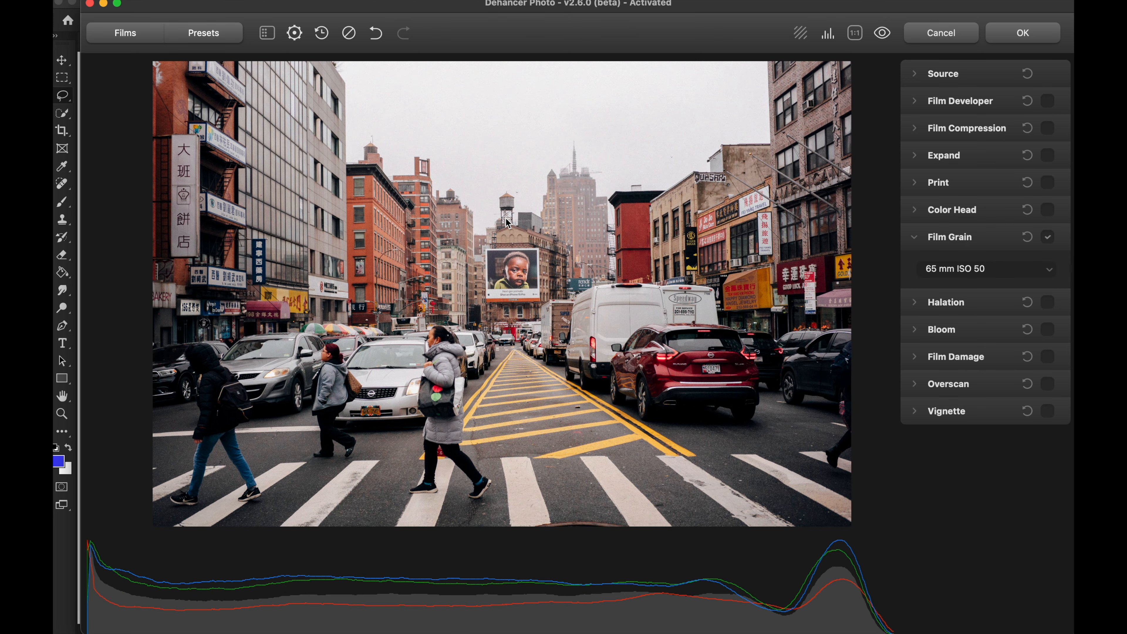
Step: Switch the Film Grain profile to Custom, set its Amount to 41.60, and check the billboard up close
{"action": "left_click", "coordinate": [467, 298]}
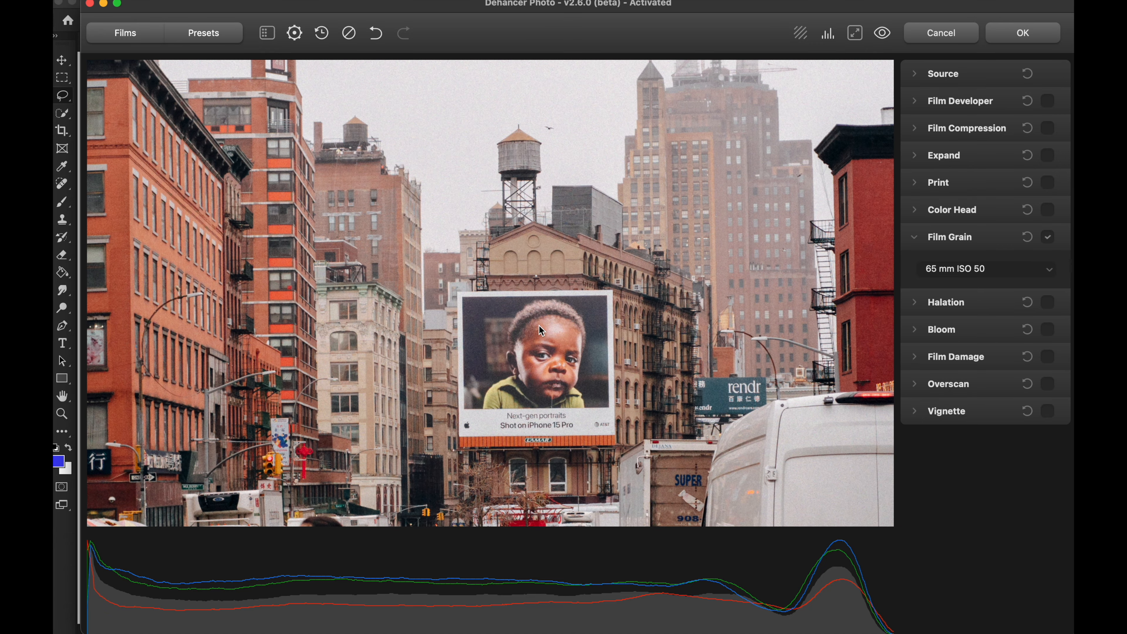
{"action": "left_click", "coordinate": [953, 270]}
{"action": "left_click", "coordinate": [950, 148]}
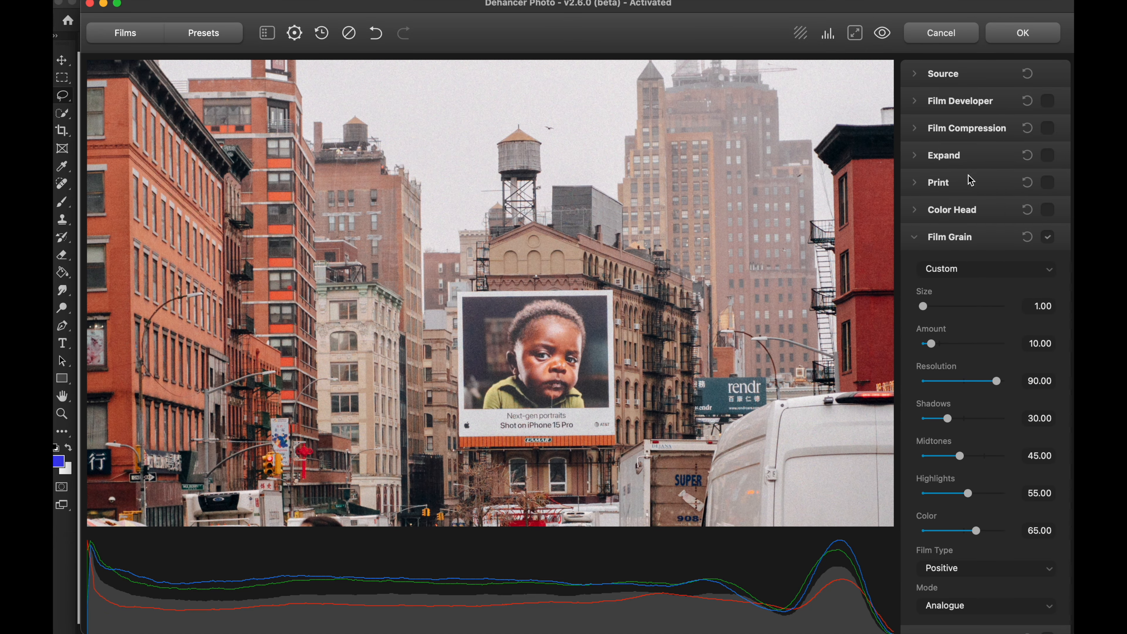
{"action": "scroll", "coordinate": [966, 323], "scroll_direction": "down", "scroll_amount": 1}
{"action": "left_click_drag", "start_coordinate": [931, 328], "coordinate": [958, 328]}
{"action": "left_click_drag", "start_coordinate": [441, 337], "coordinate": [507, 329]}
{"action": "scroll", "coordinate": [482, 187], "scroll_direction": "up", "scroll_amount": 3}
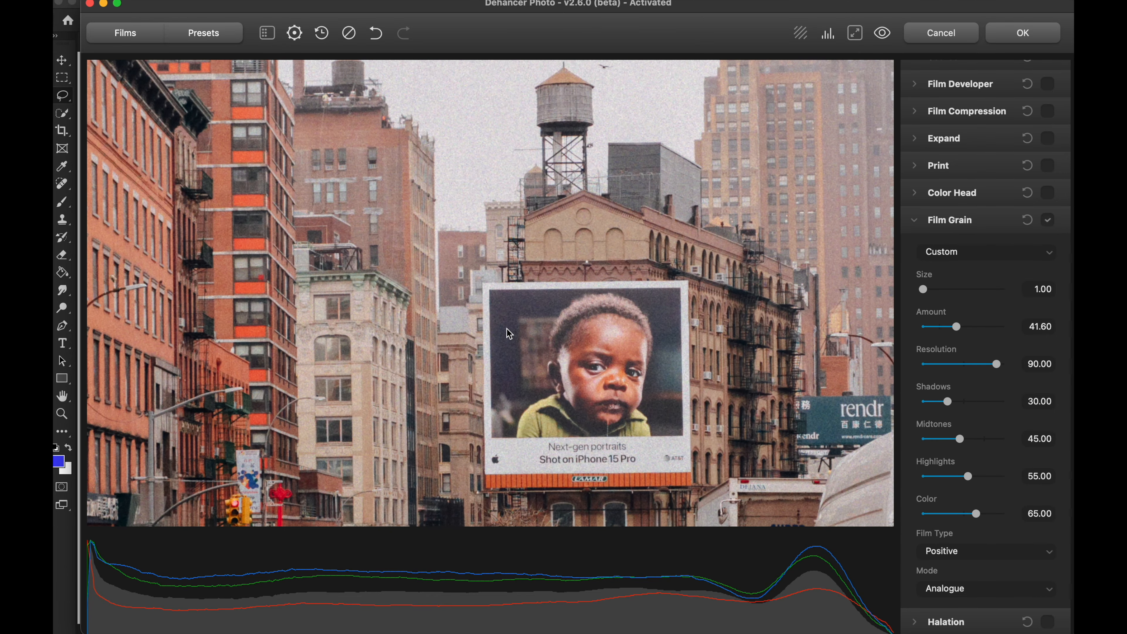
Step: Compare the water tower and sky with the custom grain disabled and enabled at higher magnification
{"action": "scroll", "coordinate": [471, 194], "scroll_direction": "up", "scroll_amount": 3}
{"action": "left_click_drag", "start_coordinate": [474, 196], "coordinate": [509, 317]}
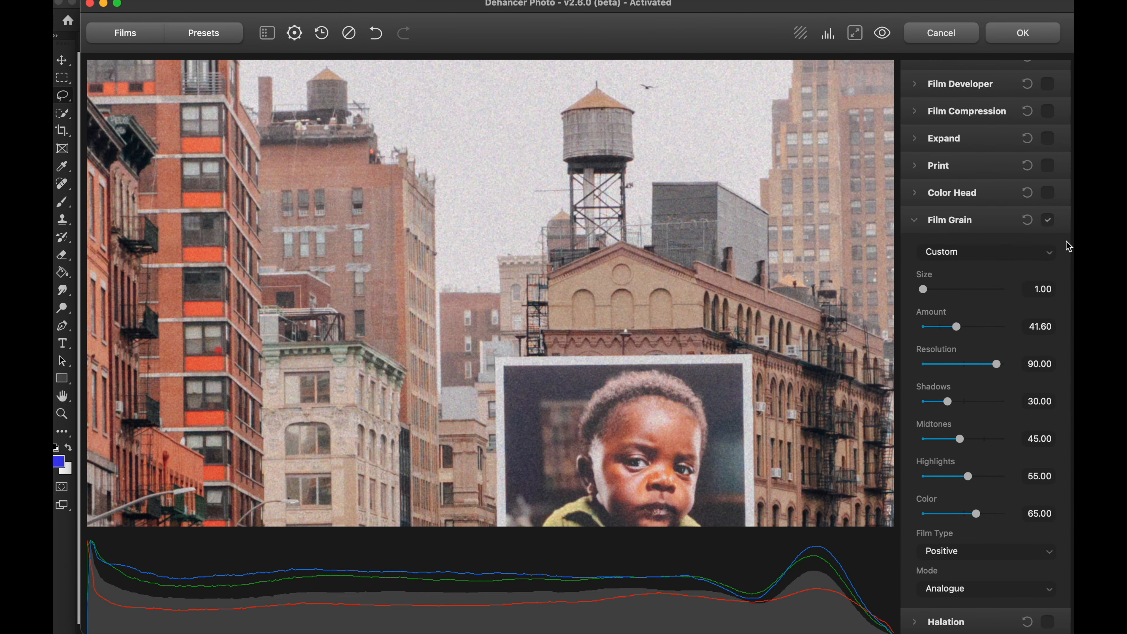
{"action": "left_click", "coordinate": [1048, 220]}
{"action": "left_click", "coordinate": [1047, 220]}
Step: Try the Film Grain Amount at 30.46 and 12.29 with Size at 1.00, and settle on an Amount of 20.00
{"action": "scroll", "coordinate": [1032, 299], "scroll_direction": "down", "scroll_amount": 3}
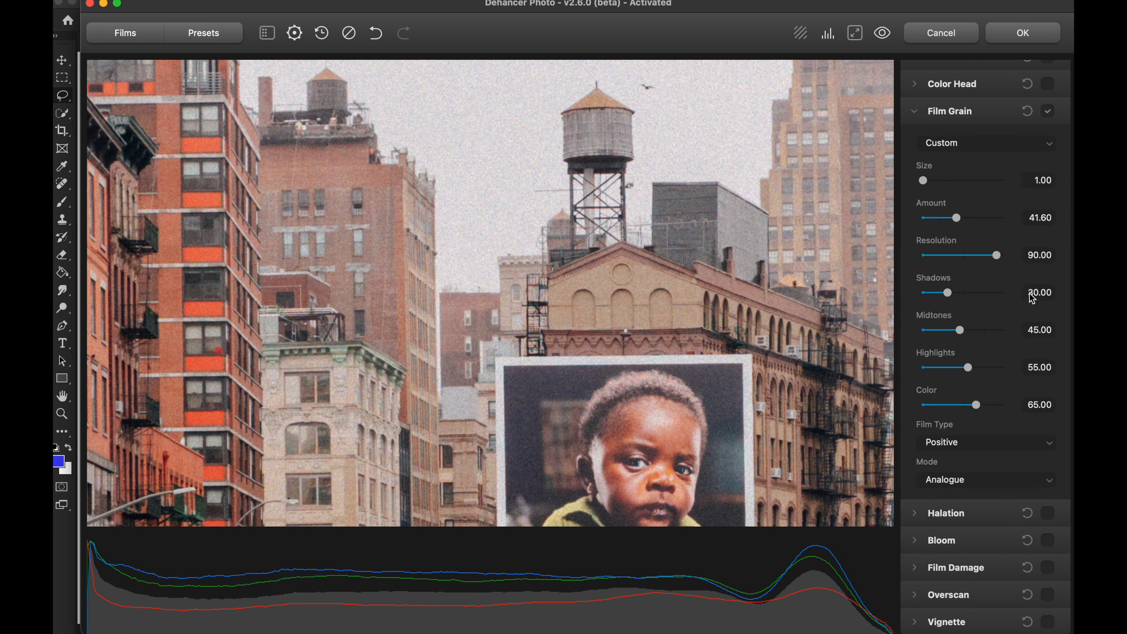
{"action": "scroll", "coordinate": [1032, 298], "scroll_direction": "up", "scroll_amount": 2}
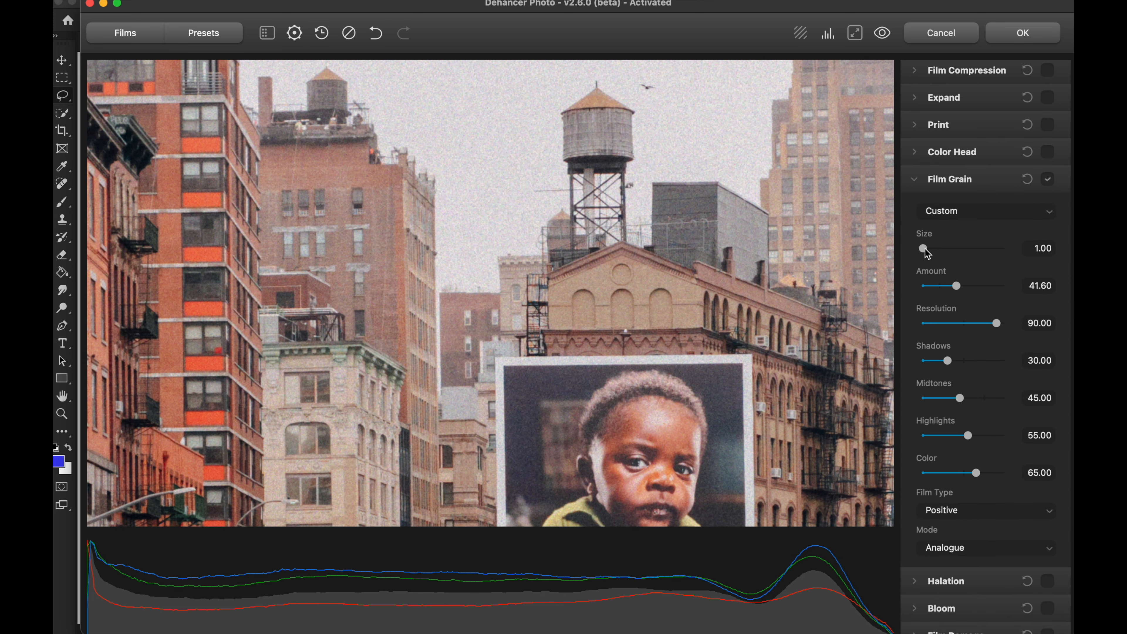
{"action": "mouse_move", "coordinate": [925, 249]}
{"action": "left_mouse_down"}
{"action": "mouse_move", "coordinate": [971, 251]}
{"action": "mouse_move", "coordinate": [924, 251]}
{"action": "left_mouse_up"}
{"action": "mouse_move", "coordinate": [978, 291]}
{"action": "left_mouse_down"}
{"action": "mouse_move", "coordinate": [1007, 291]}
{"action": "mouse_move", "coordinate": [960, 294]}
{"action": "left_mouse_up"}
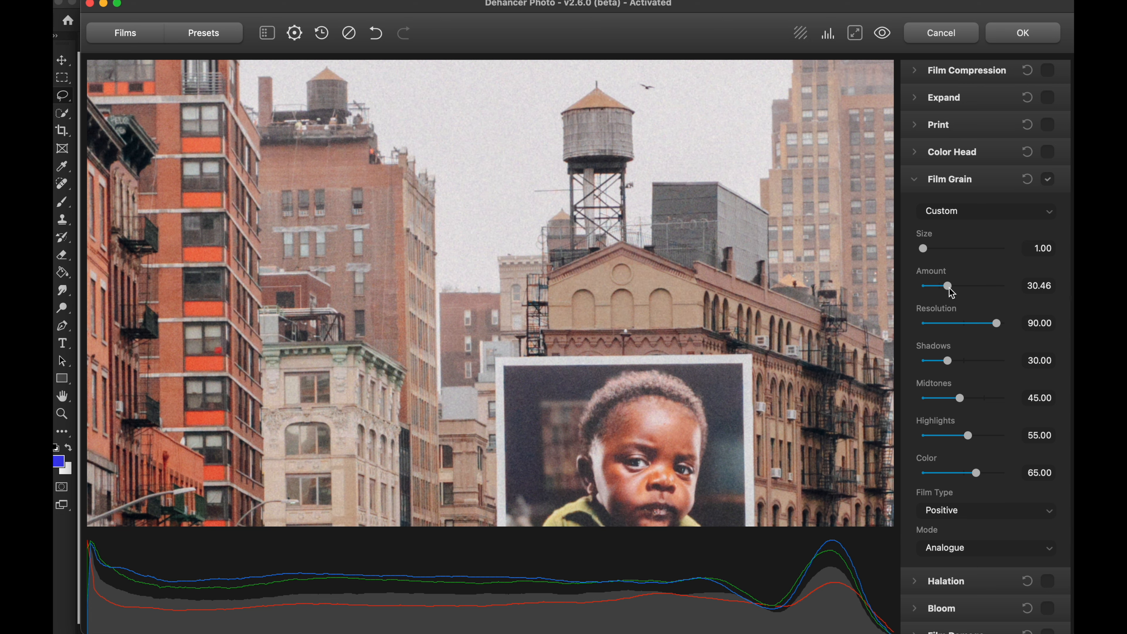
{"action": "mouse_move", "coordinate": [949, 289]}
{"action": "left_mouse_down"}
{"action": "mouse_move", "coordinate": [976, 290]}
{"action": "mouse_move", "coordinate": [929, 292]}
{"action": "mouse_move", "coordinate": [983, 289]}
{"action": "mouse_move", "coordinate": [933, 286]}
{"action": "left_mouse_up"}
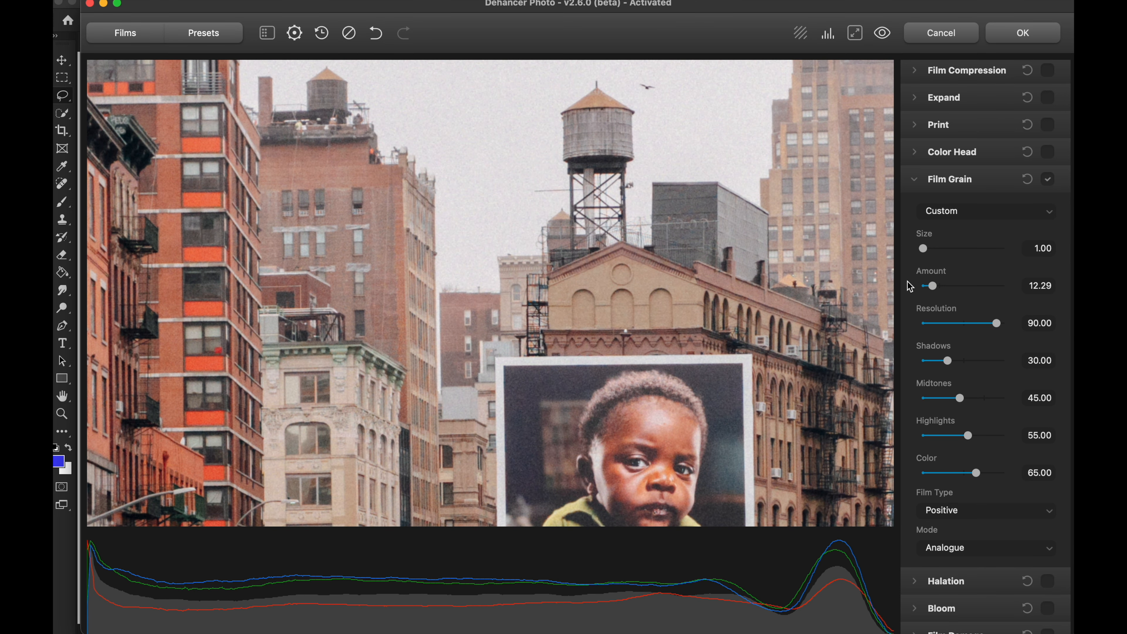
{"action": "left_click_drag", "start_coordinate": [735, 258], "coordinate": [727, 315]}
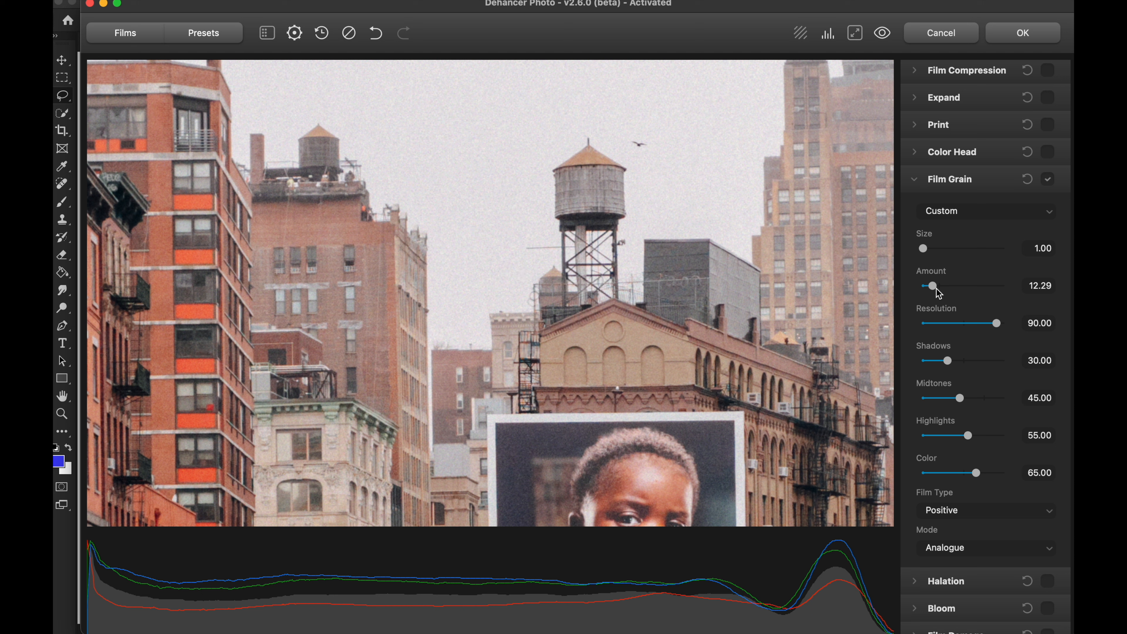
{"action": "left_click_drag", "start_coordinate": [936, 290], "coordinate": [938, 293]}
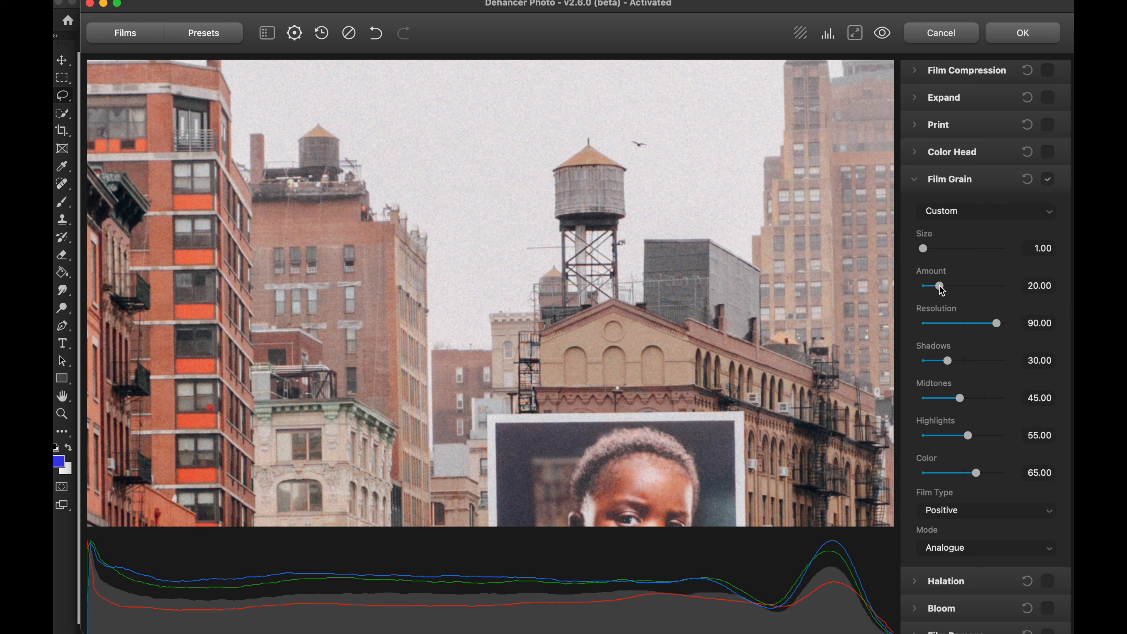
Step: Compare the water tower and billboard with and without the grain at Amount 20.00
{"action": "left_click", "coordinate": [1047, 179]}
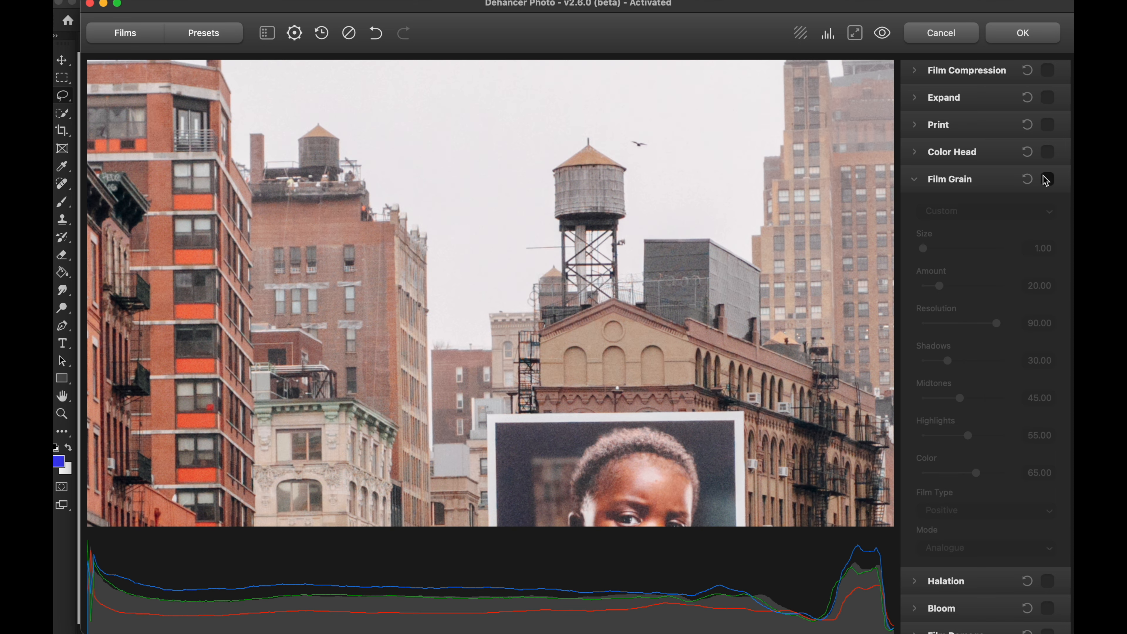
{"action": "left_click", "coordinate": [1048, 179]}
{"action": "left_click_drag", "start_coordinate": [624, 356], "coordinate": [624, 244]}
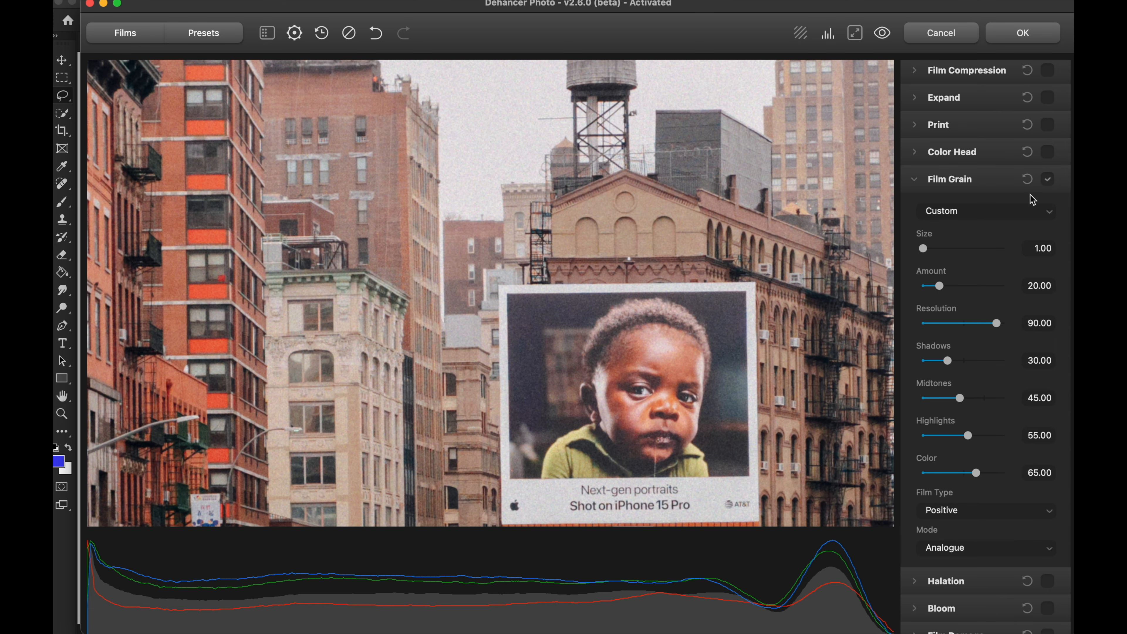
{"action": "left_click", "coordinate": [1048, 179]}
{"action": "left_click", "coordinate": [1048, 179]}
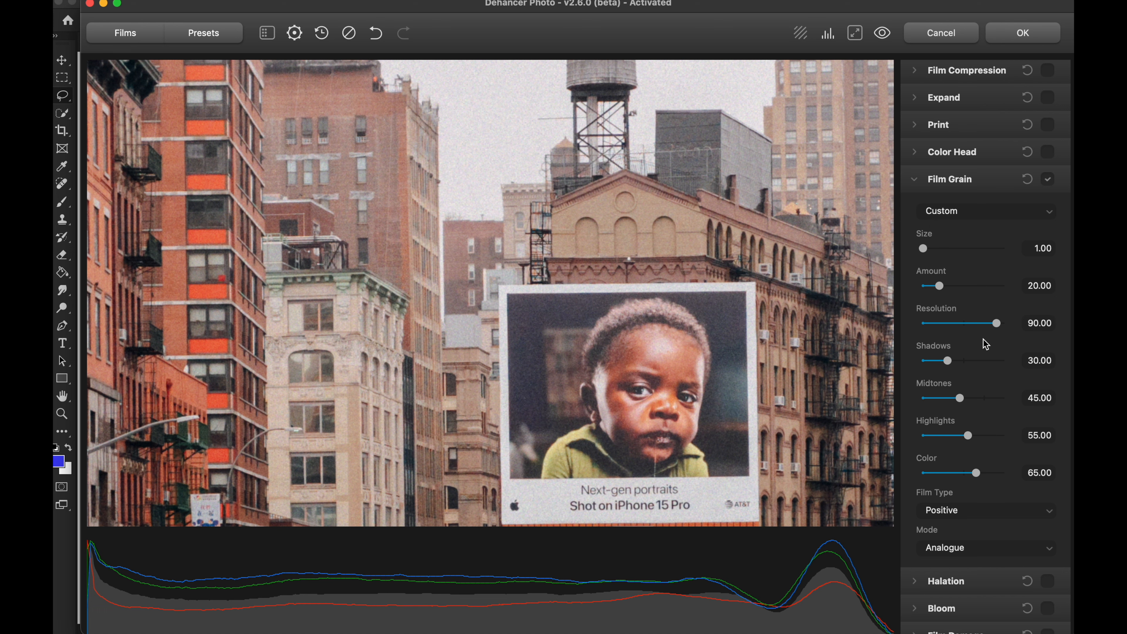
{"action": "left_click_drag", "start_coordinate": [869, 306], "coordinate": [852, 372]}
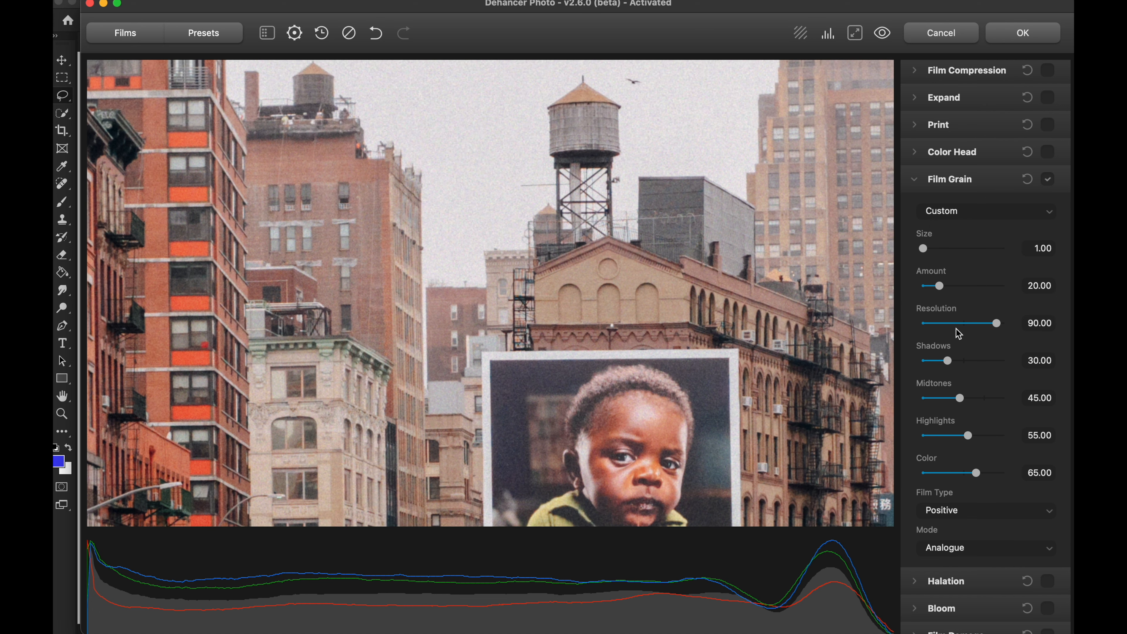
Step: Set the Film Grain Resolution to 0.00 and inspect its effect on the billboard
{"action": "left_click_drag", "start_coordinate": [997, 328], "coordinate": [899, 324]}
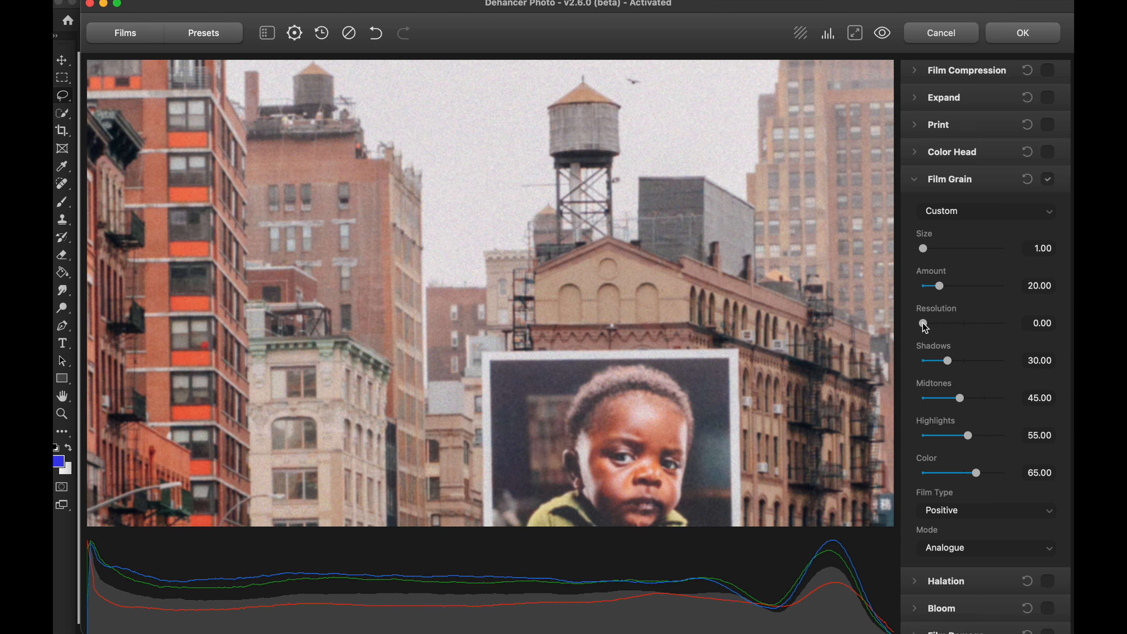
{"action": "mouse_move", "coordinate": [924, 323]}
{"action": "left_mouse_down"}
{"action": "mouse_move", "coordinate": [951, 325]}
{"action": "mouse_move", "coordinate": [917, 323]}
{"action": "left_mouse_up"}
{"action": "left_click_drag", "start_coordinate": [680, 386], "coordinate": [695, 314]}
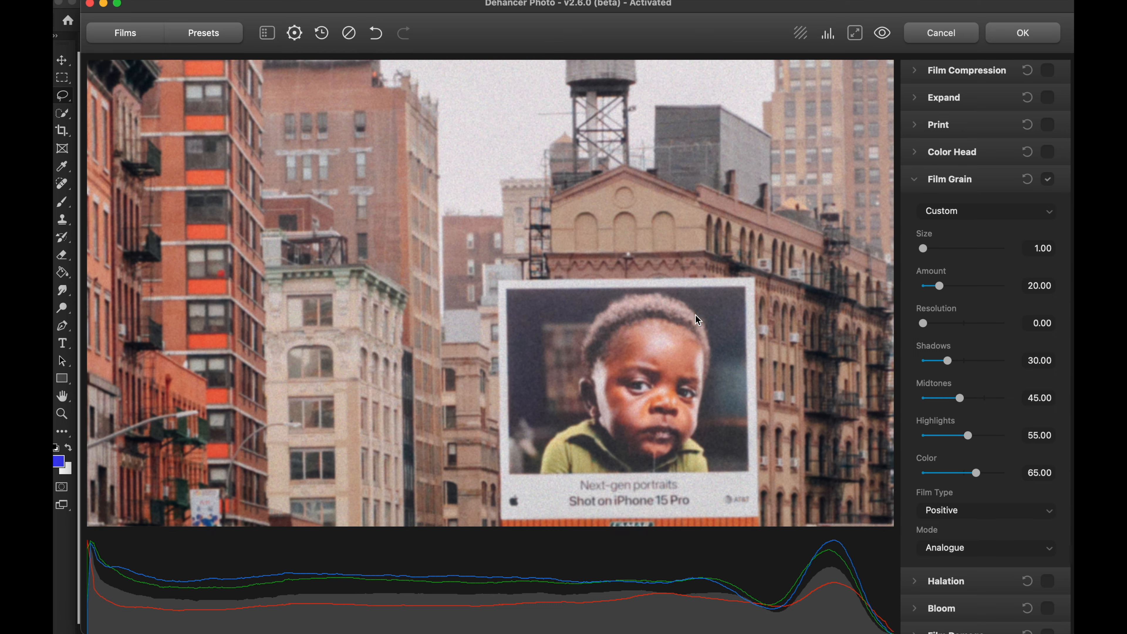
Step: Try the Film Grain Resolution at 100.00 and at 50.00, inspecting the billboard and water tower
{"action": "left_click_drag", "start_coordinate": [922, 327], "coordinate": [1007, 324]}
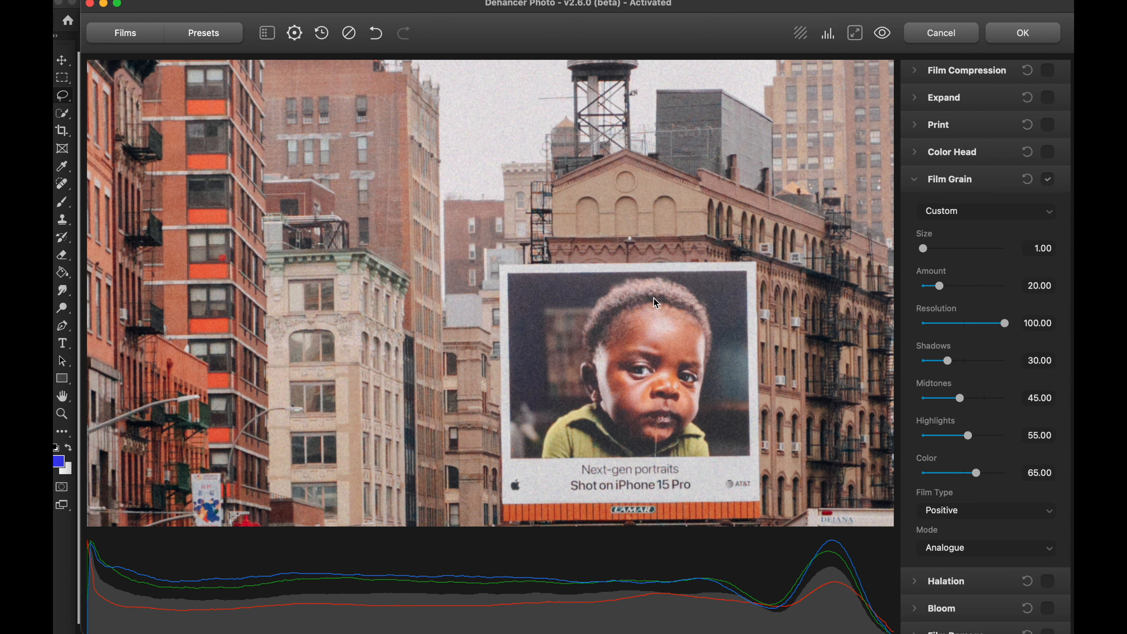
{"action": "left_click_drag", "start_coordinate": [656, 303], "coordinate": [691, 355]}
{"action": "left_click_drag", "start_coordinate": [1005, 326], "coordinate": [965, 325]}
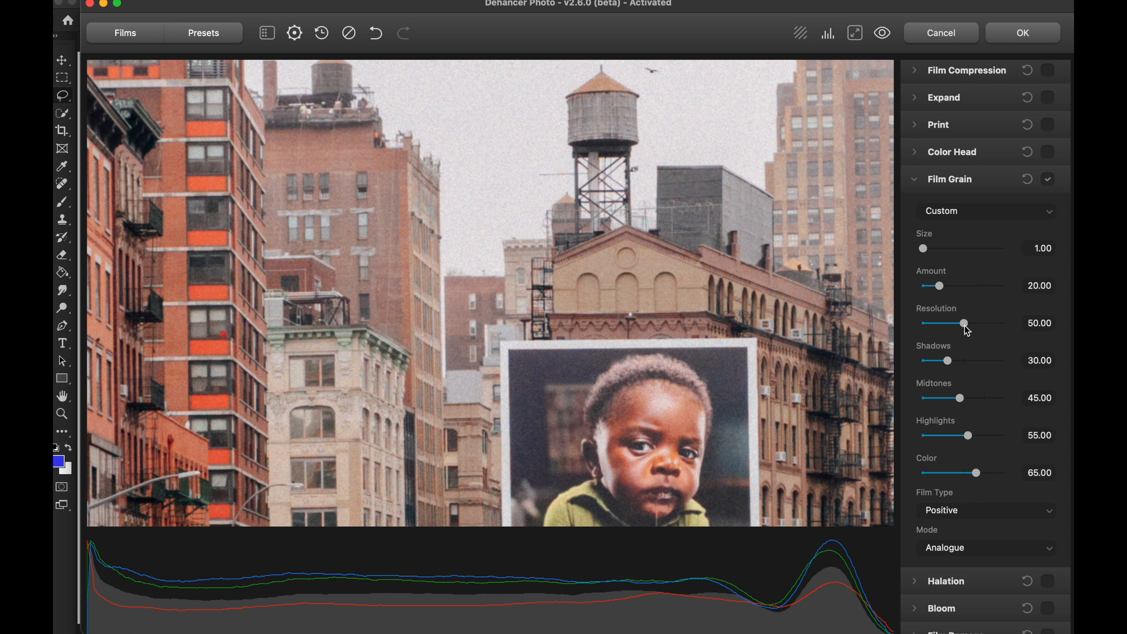
{"action": "left_click_drag", "start_coordinate": [641, 261], "coordinate": [635, 313]}
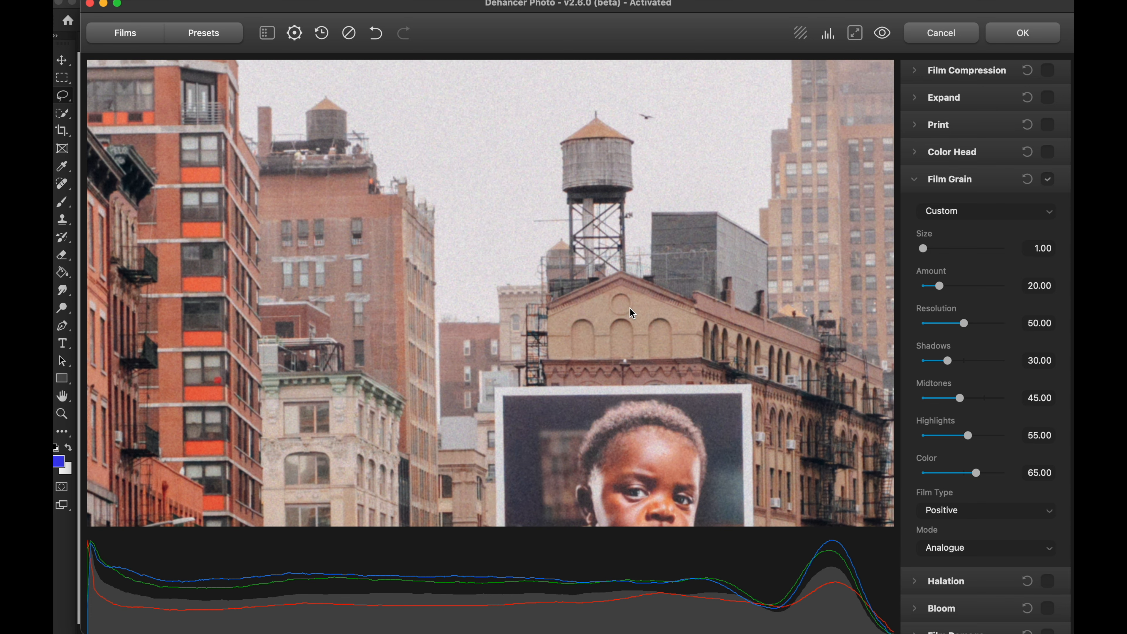
{"action": "mouse_move", "coordinate": [962, 327]}
{"action": "left_mouse_down"}
{"action": "mouse_move", "coordinate": [982, 326]}
{"action": "mouse_move", "coordinate": [966, 329]}
{"action": "left_mouse_up"}
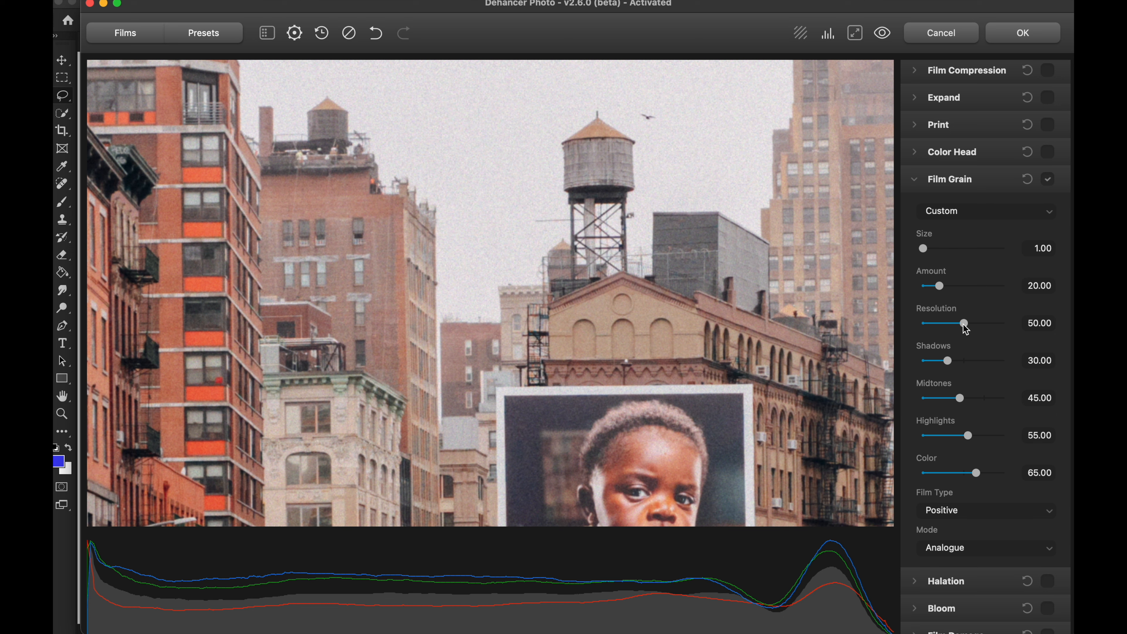
Step: Compare the water tower and sky with and without the grain at Resolution 50.00
{"action": "left_click", "coordinate": [1048, 180]}
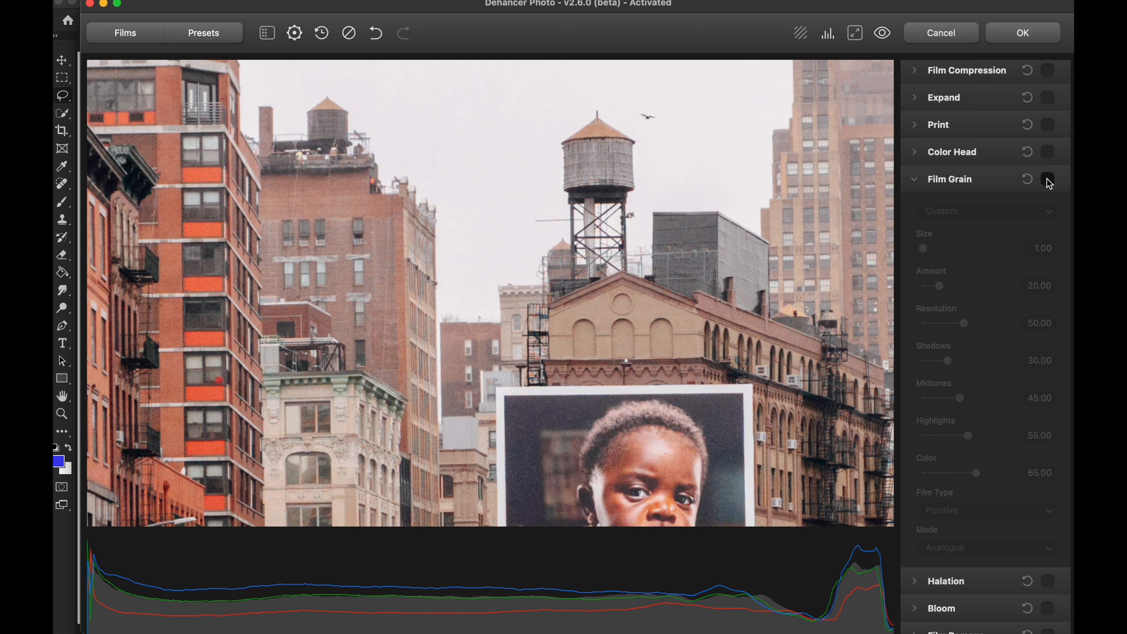
{"action": "left_click", "coordinate": [1048, 180]}
{"action": "left_click", "coordinate": [1048, 180]}
{"action": "left_click", "coordinate": [1049, 179]}
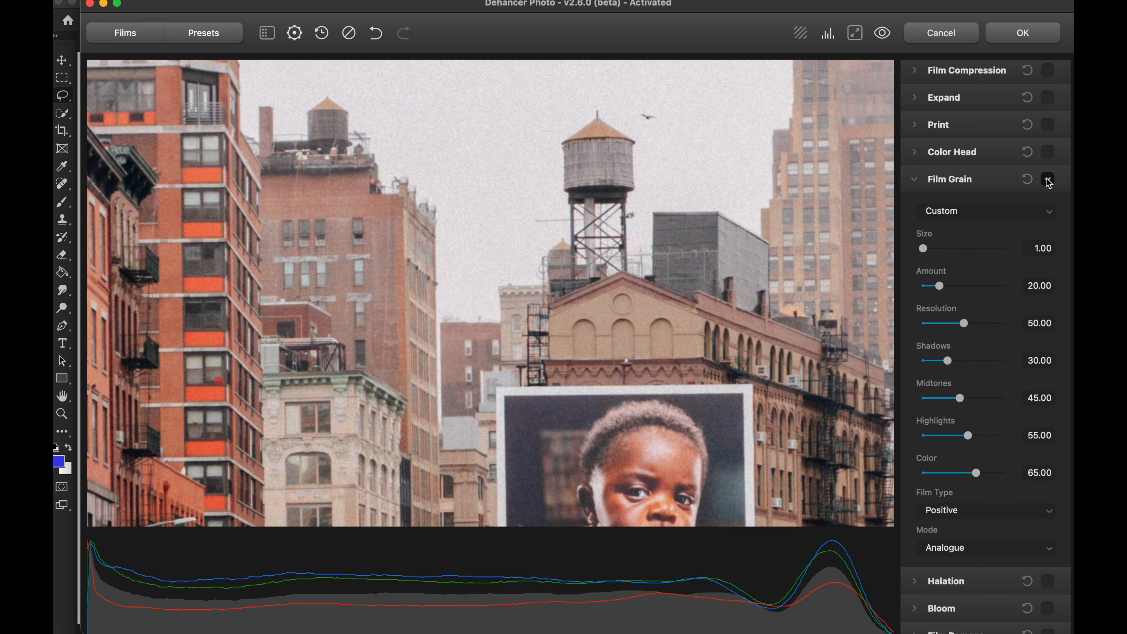
Step: Compare the traffic and white van with the film grain disabled and enabled
{"action": "scroll", "coordinate": [654, 268], "scroll_direction": "up", "scroll_amount": 3}
{"action": "scroll", "coordinate": [613, 326], "scroll_direction": "down", "scroll_amount": 8}
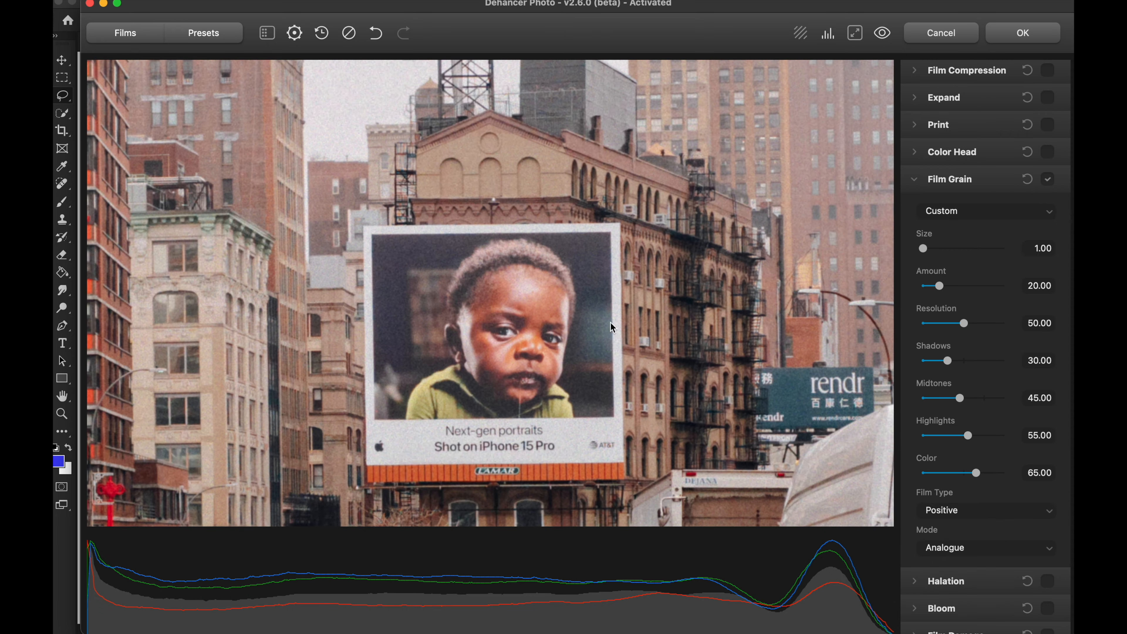
{"action": "scroll", "coordinate": [551, 349], "scroll_direction": "right", "scroll_amount": 5}
{"action": "scroll", "coordinate": [550, 350], "scroll_direction": "down", "scroll_amount": 10}
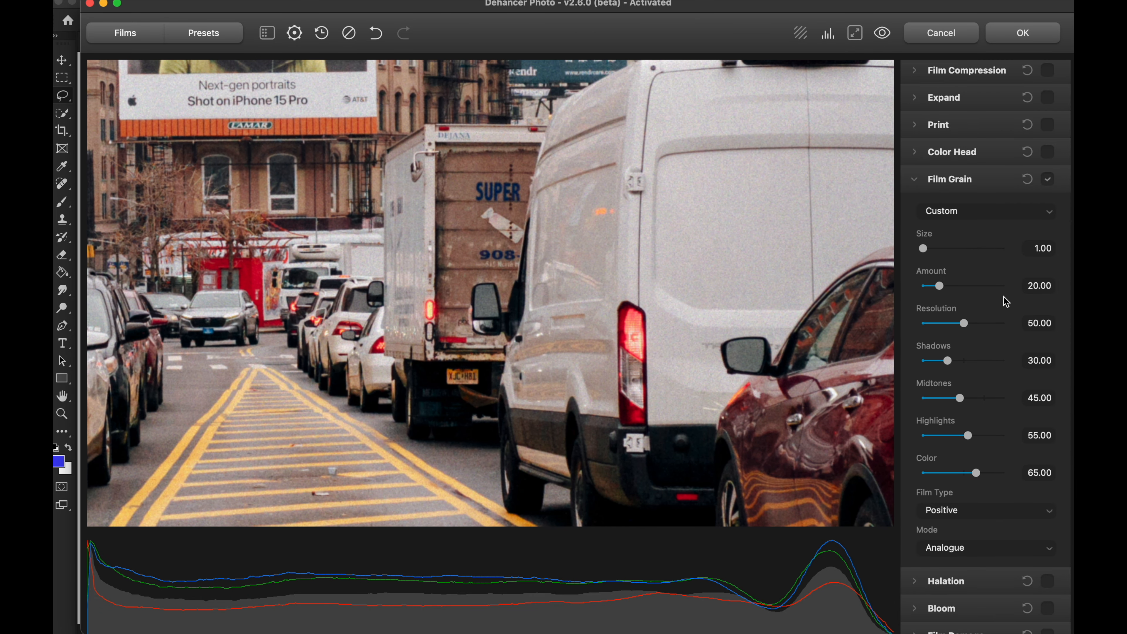
{"action": "left_click", "coordinate": [1052, 184]}
{"action": "left_click", "coordinate": [1052, 184]}
Step: Compare the box truck's lettering and the van at higher magnification with the grain disabled and enabled
{"action": "scroll", "coordinate": [596, 277], "scroll_direction": "up", "scroll_amount": 2}
{"action": "scroll", "coordinate": [595, 277], "scroll_direction": "down", "scroll_amount": 3}
{"action": "scroll", "coordinate": [595, 277], "scroll_direction": "left", "scroll_amount": 1}
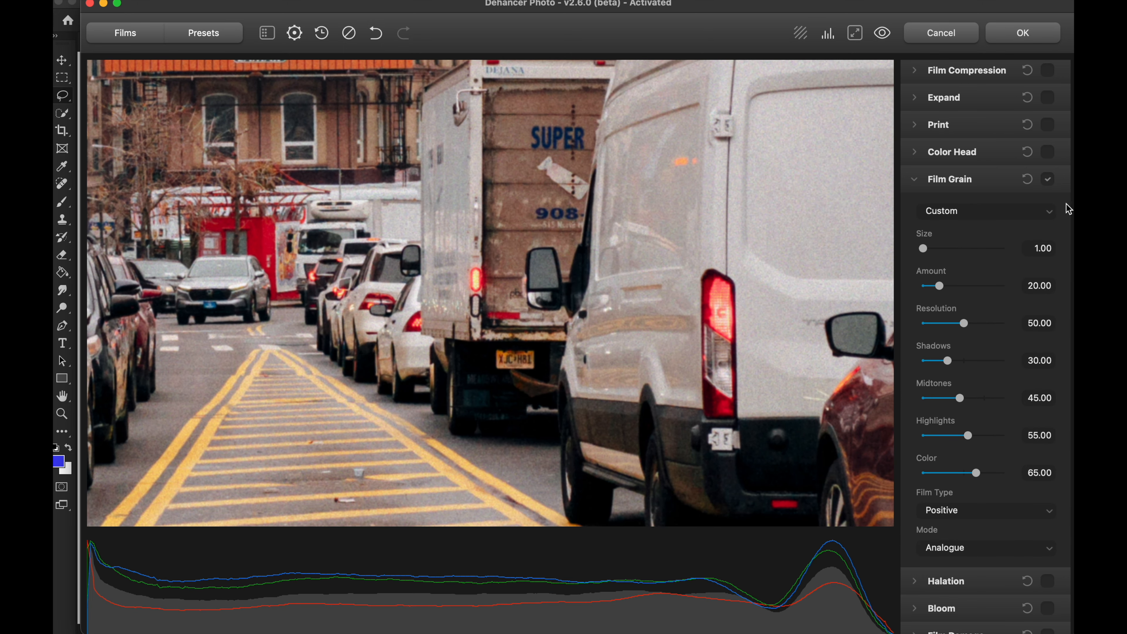
{"action": "left_click", "coordinate": [1048, 182]}
{"action": "left_click", "coordinate": [1047, 181]}
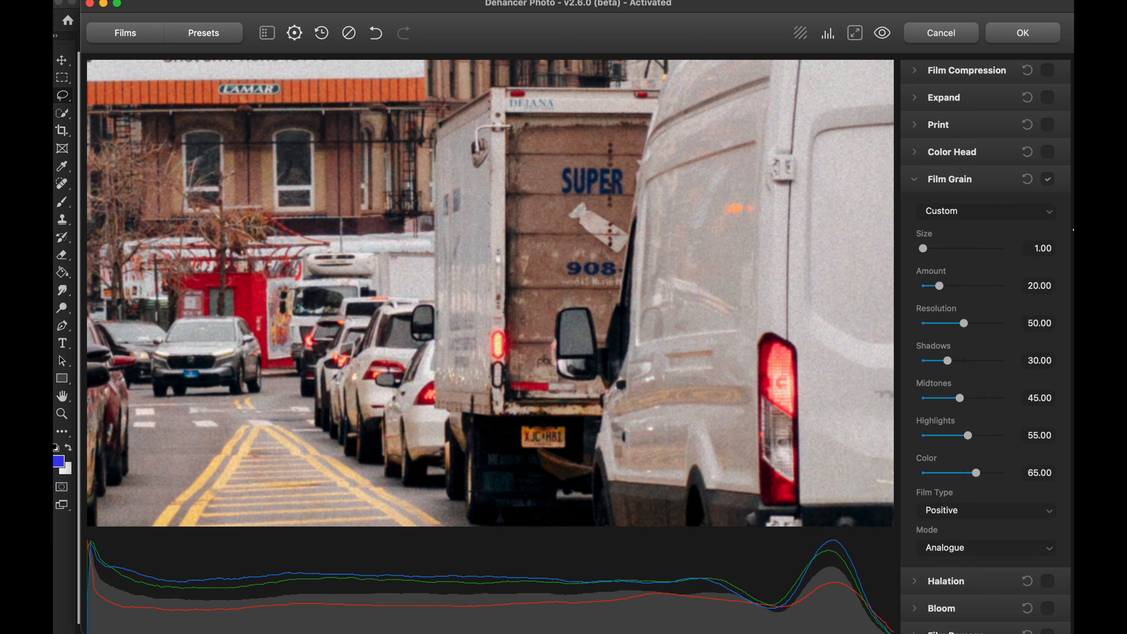
{"action": "left_click", "coordinate": [1048, 181]}
{"action": "left_click", "coordinate": [1048, 182]}
{"action": "left_click", "coordinate": [1048, 181]}
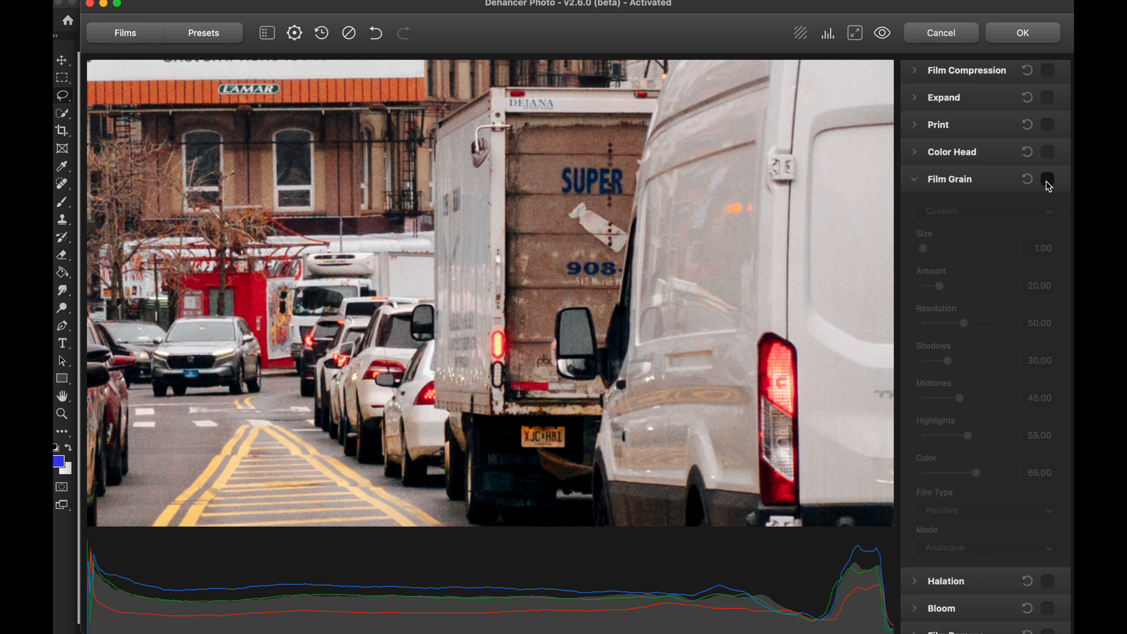
{"action": "left_click", "coordinate": [1048, 181]}
{"action": "scroll", "coordinate": [585, 186], "scroll_direction": "up", "scroll_amount": 1}
{"action": "mouse_move", "coordinate": [614, 225]}
{"action": "left_mouse_down"}
{"action": "mouse_move", "coordinate": [642, 246]}
{"action": "mouse_move", "coordinate": [624, 228]}
{"action": "left_mouse_up"}
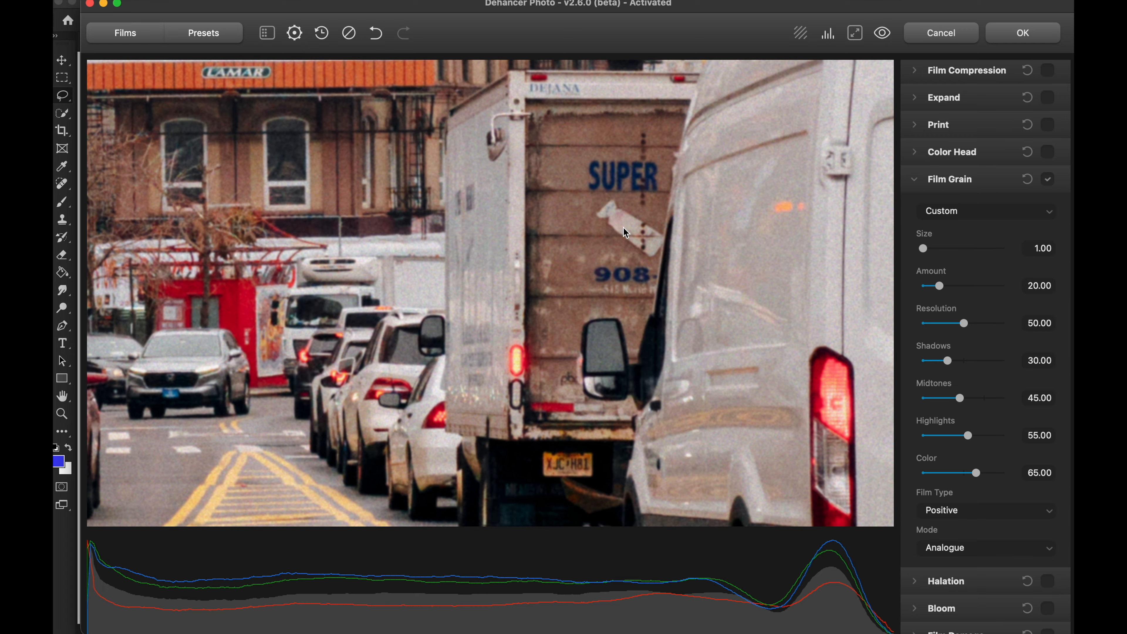
{"action": "left_click", "coordinate": [1047, 181]}
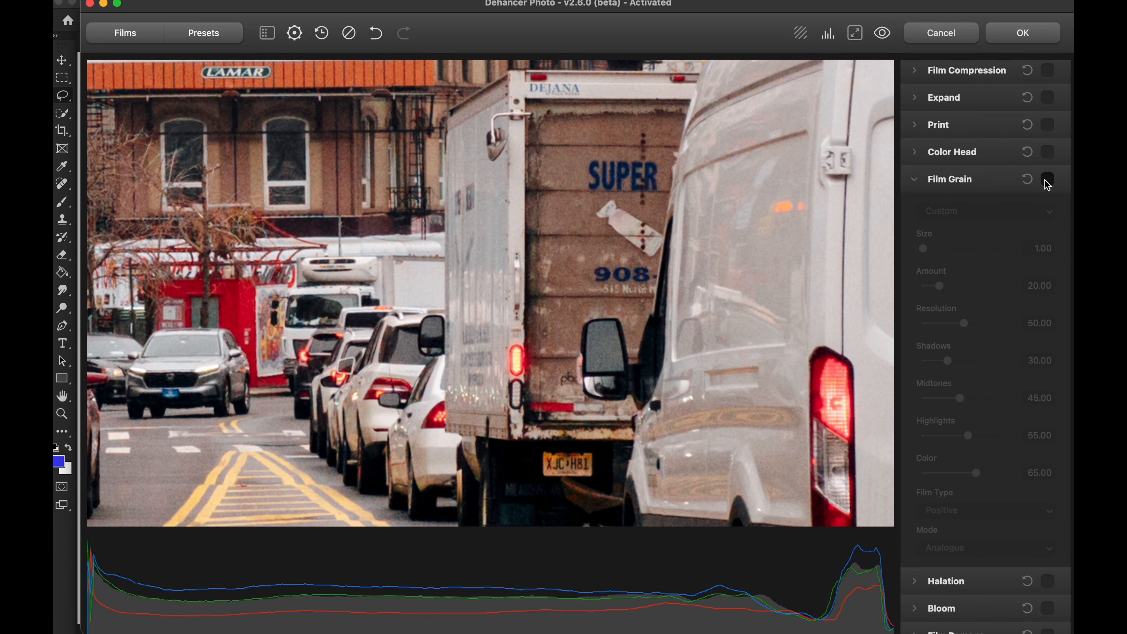
{"action": "left_click", "coordinate": [1048, 181]}
{"action": "left_click_drag", "start_coordinate": [691, 365], "coordinate": [709, 343]}
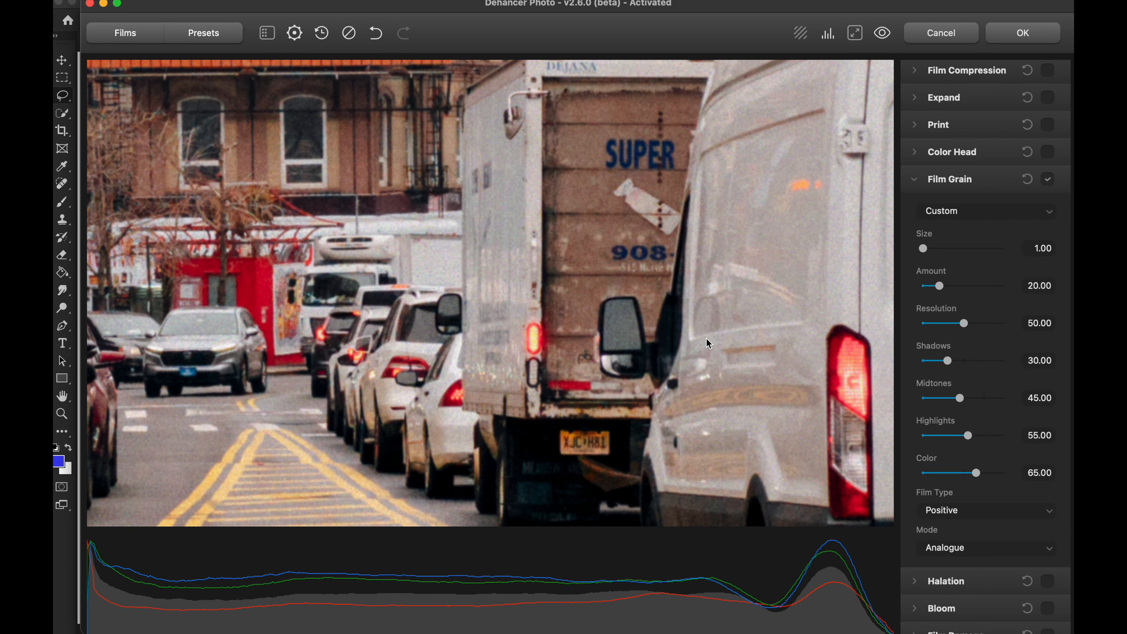
Step: Try the Film Grain Resolution at 100.00 and 0.00 on the box truck, comparing the lowest setting with the grain disabled
{"action": "left_click_drag", "start_coordinate": [971, 325], "coordinate": [1010, 330]}
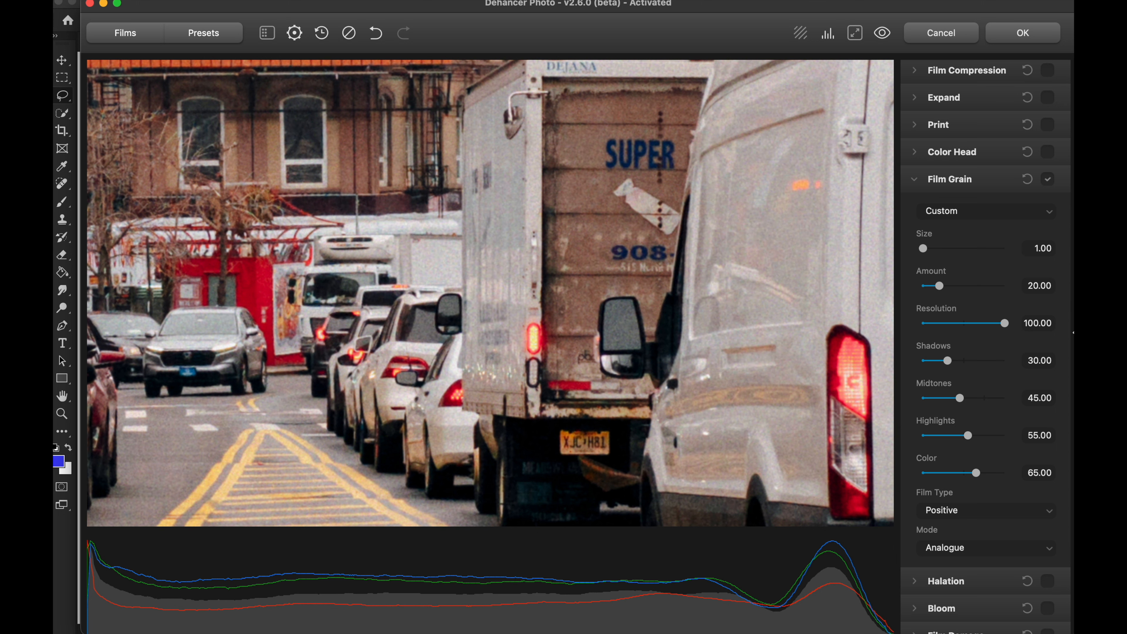
{"action": "left_click_drag", "start_coordinate": [1007, 326], "coordinate": [911, 325]}
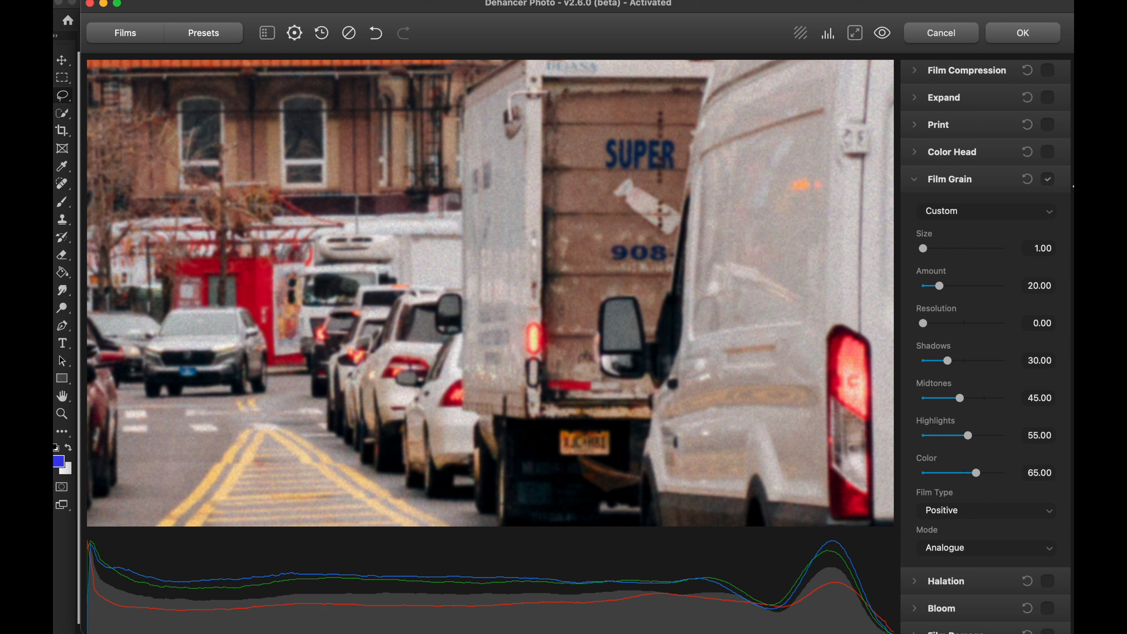
{"action": "left_click", "coordinate": [1049, 180]}
{"action": "left_click", "coordinate": [1049, 182]}
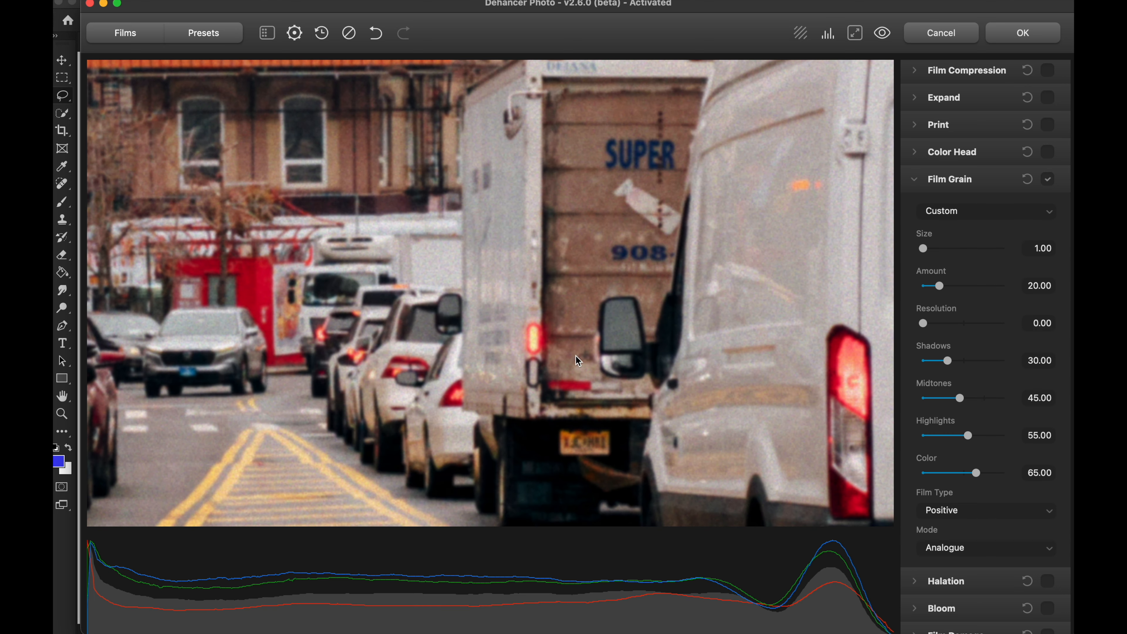
Step: Set the Film Grain Resolution to 61.72 and compare the box truck with and without grain
{"action": "left_click_drag", "start_coordinate": [928, 324], "coordinate": [975, 327]}
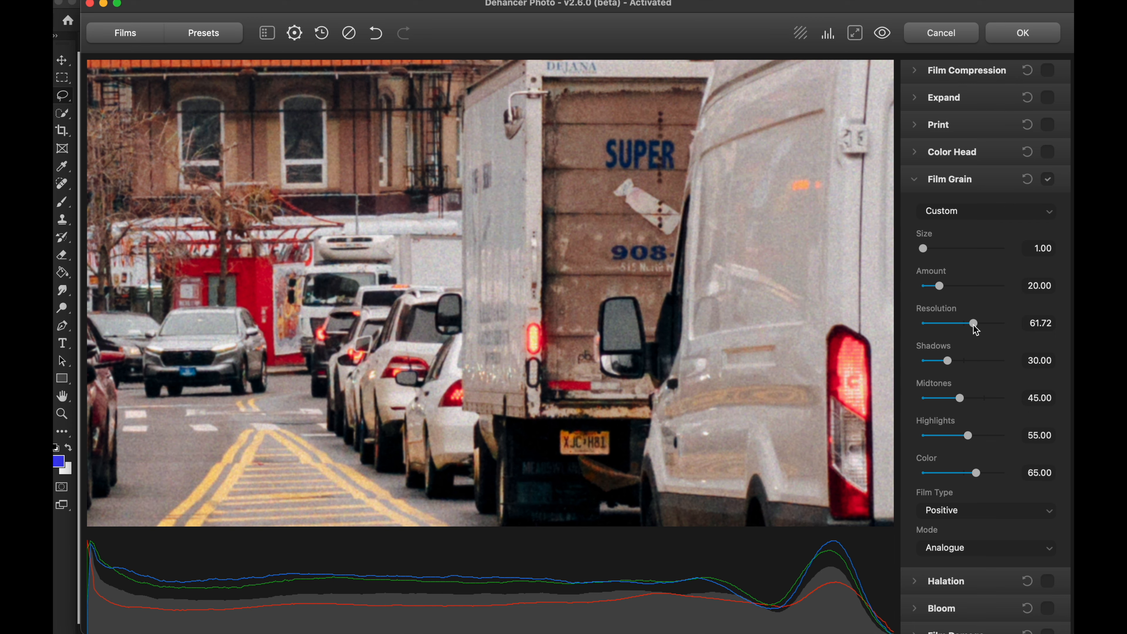
{"action": "left_click_drag", "start_coordinate": [592, 257], "coordinate": [573, 289]}
{"action": "left_click", "coordinate": [1048, 179]}
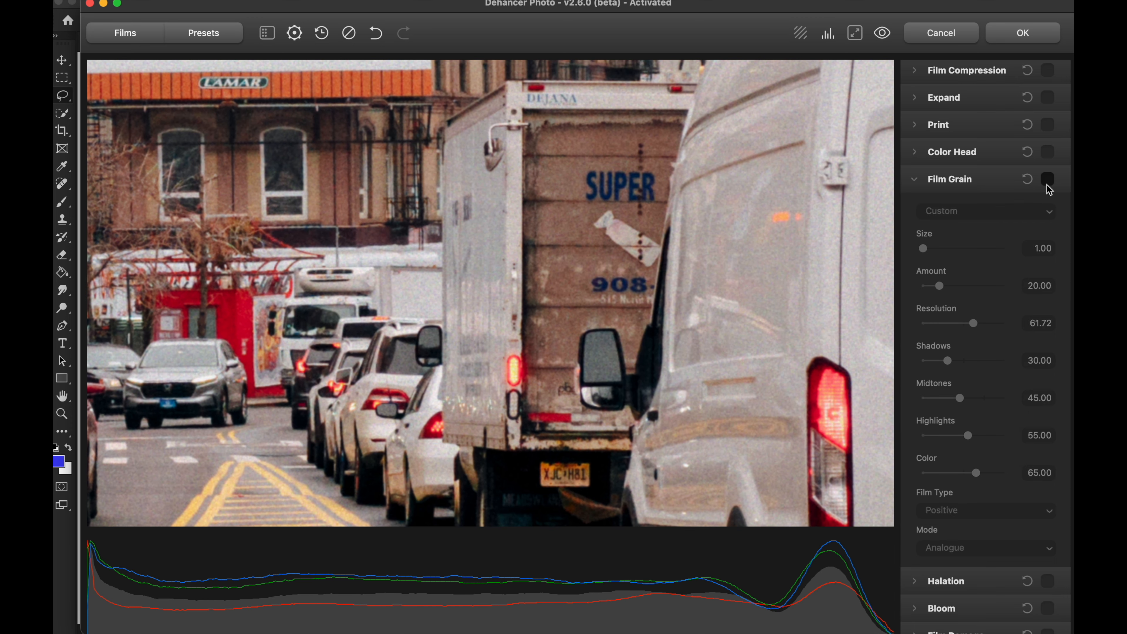
{"action": "left_click", "coordinate": [1049, 180]}
Step: Try the grain's Shadows at 88.01 on the dark street areas and settle on 50.00
{"action": "left_click_drag", "start_coordinate": [485, 377], "coordinate": [658, 311]}
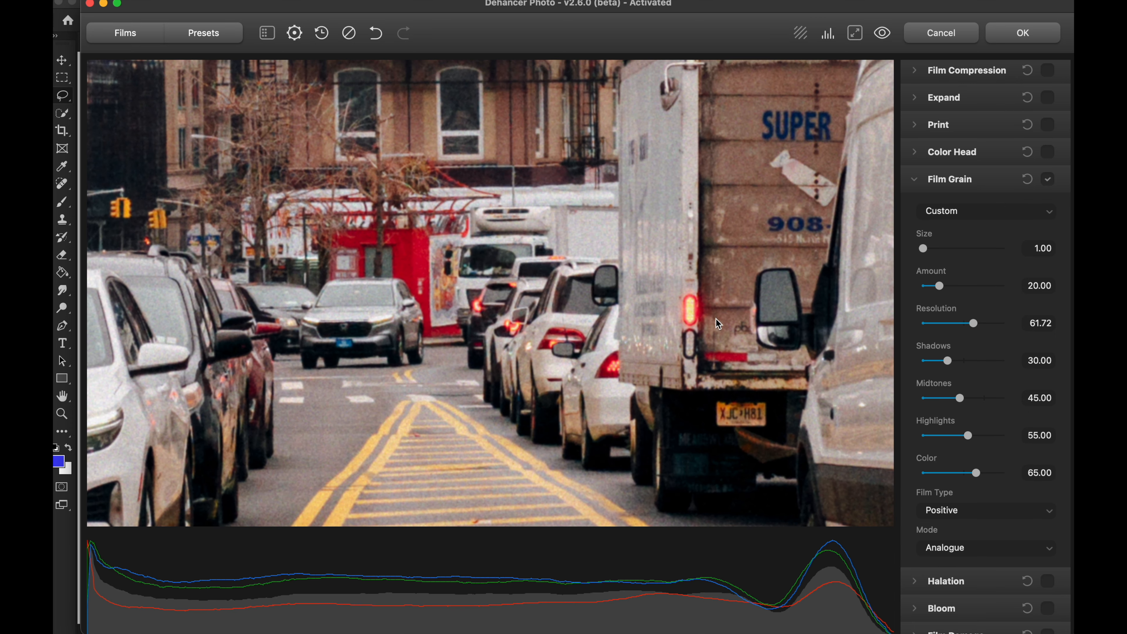
{"action": "left_click_drag", "start_coordinate": [581, 301], "coordinate": [560, 421]}
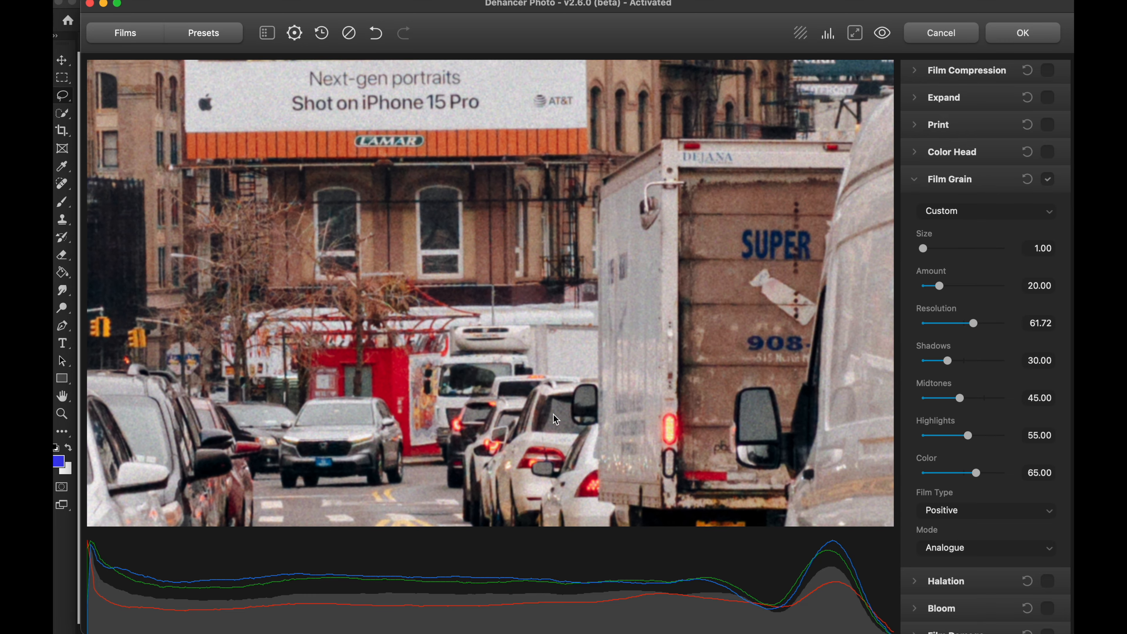
{"action": "left_click_drag", "start_coordinate": [512, 280], "coordinate": [694, 343]}
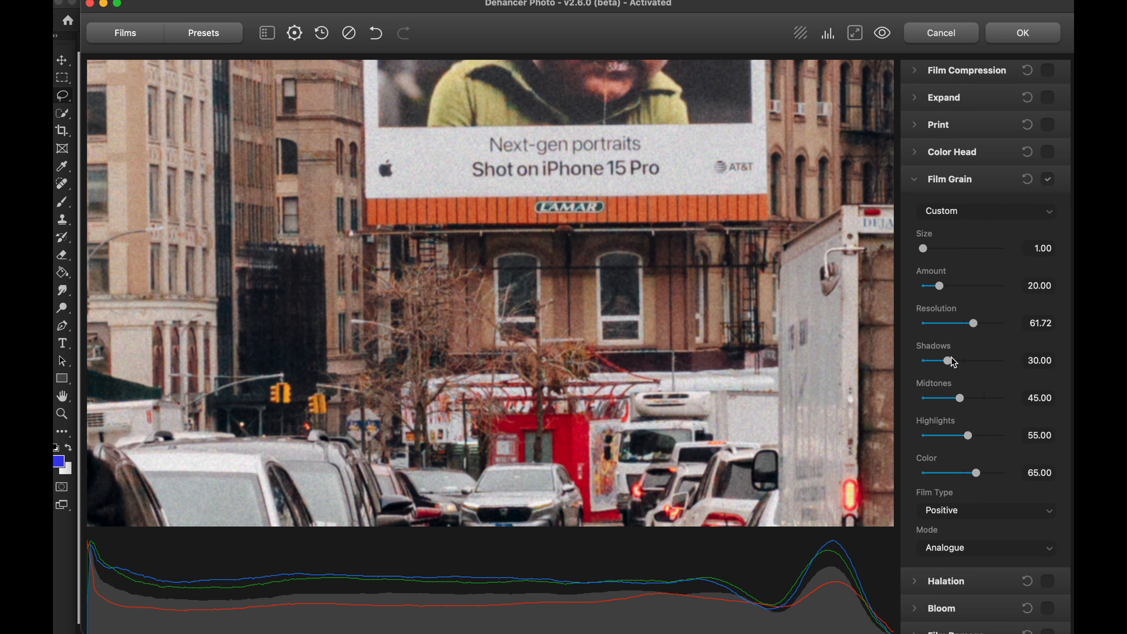
{"action": "left_click_drag", "start_coordinate": [948, 359], "coordinate": [995, 365]}
{"action": "left_click_drag", "start_coordinate": [803, 209], "coordinate": [656, 416]}
{"action": "left_click_drag", "start_coordinate": [610, 201], "coordinate": [512, 124]}
{"action": "left_click_drag", "start_coordinate": [786, 510], "coordinate": [666, 200]}
{"action": "left_click_drag", "start_coordinate": [621, 419], "coordinate": [780, 204]}
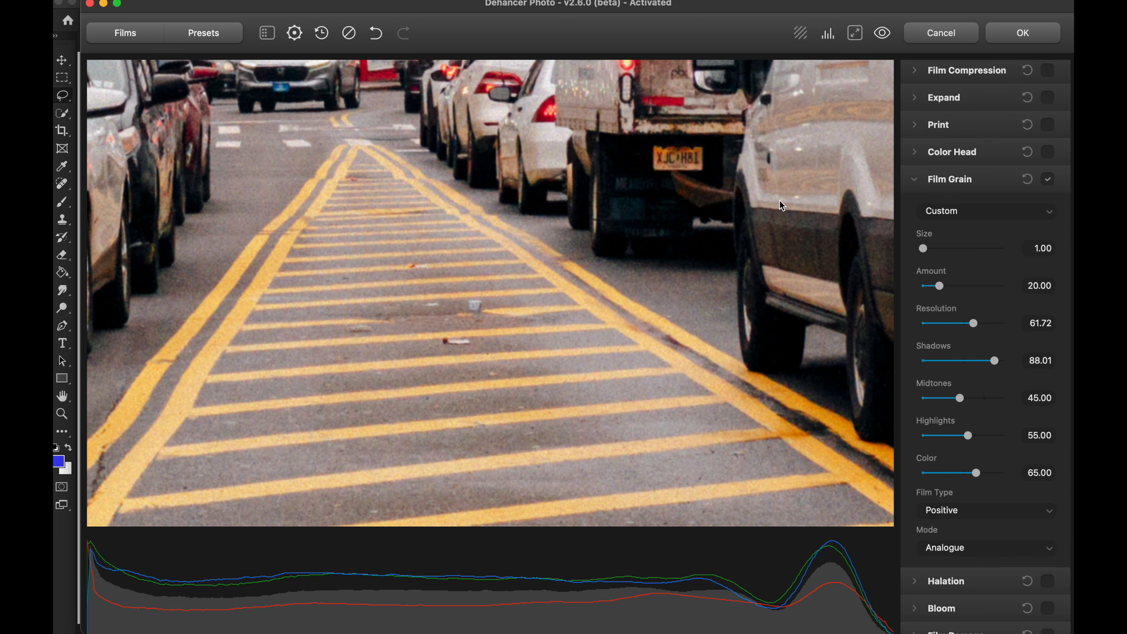
{"action": "left_click_drag", "start_coordinate": [691, 286], "coordinate": [361, 294]}
{"action": "left_click_drag", "start_coordinate": [617, 306], "coordinate": [644, 310]}
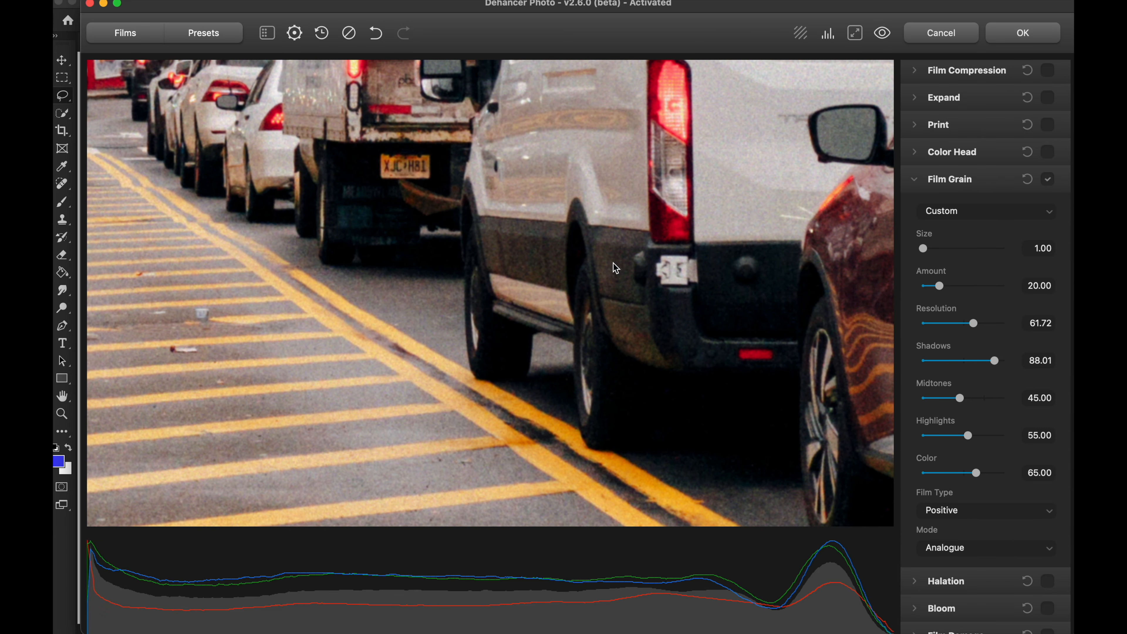
{"action": "left_click_drag", "start_coordinate": [1001, 365], "coordinate": [959, 368]}
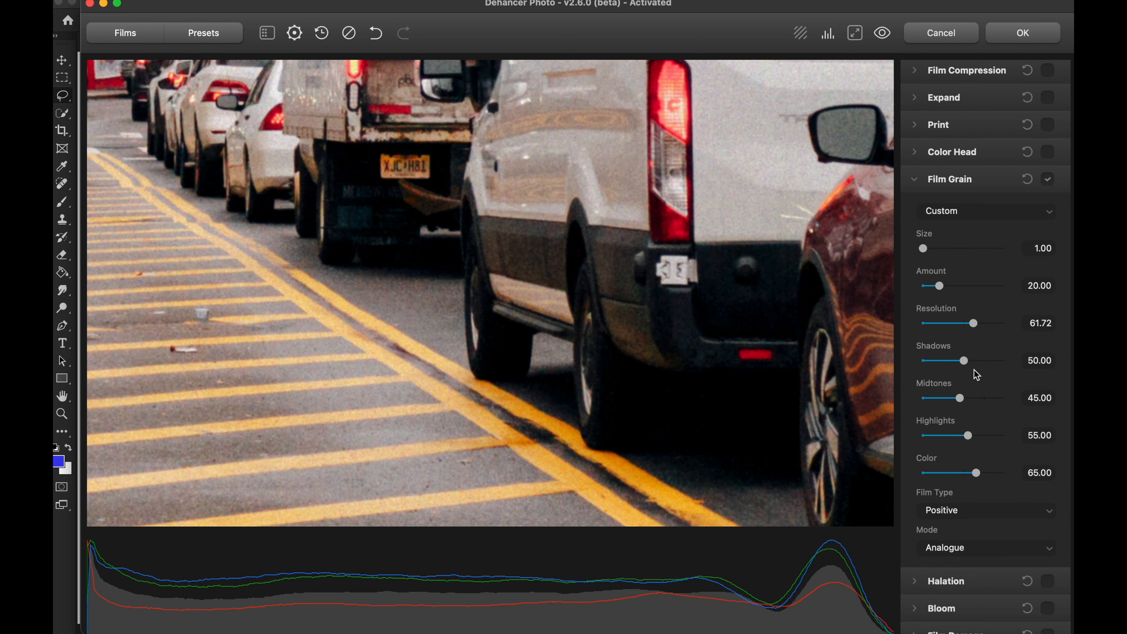
{"action": "left_click_drag", "start_coordinate": [596, 219], "coordinate": [608, 306]}
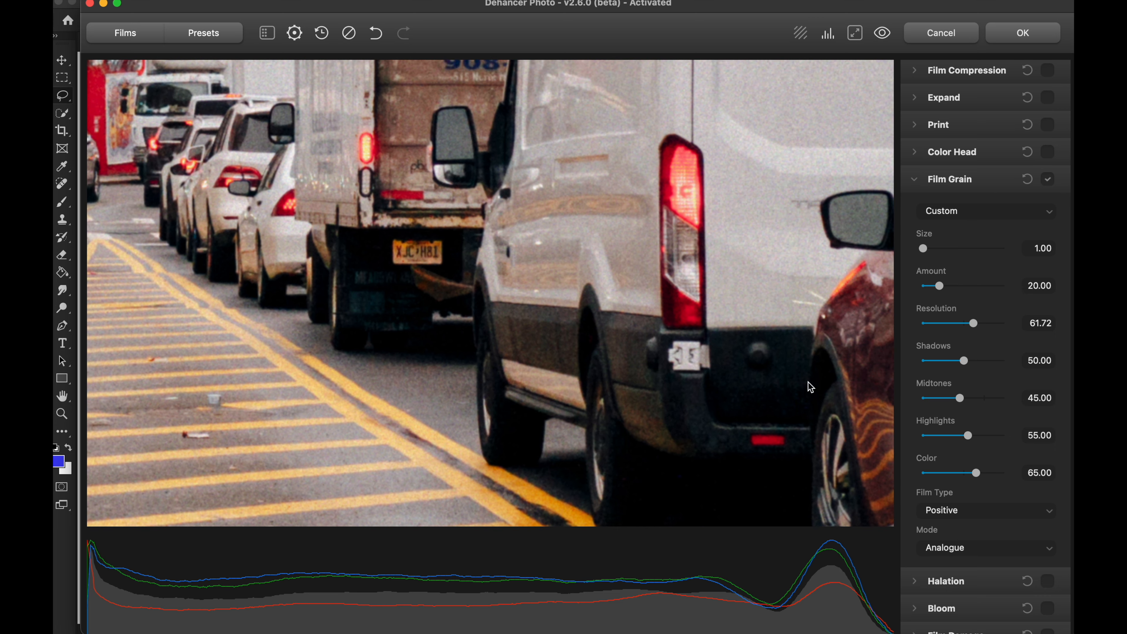
Step: Try the grain's Midtones at 28.85, settle on 46.52, and set Highlights to 21.08
{"action": "left_click_drag", "start_coordinate": [970, 402], "coordinate": [945, 404]}
{"action": "left_click_drag", "start_coordinate": [355, 222], "coordinate": [854, 335]}
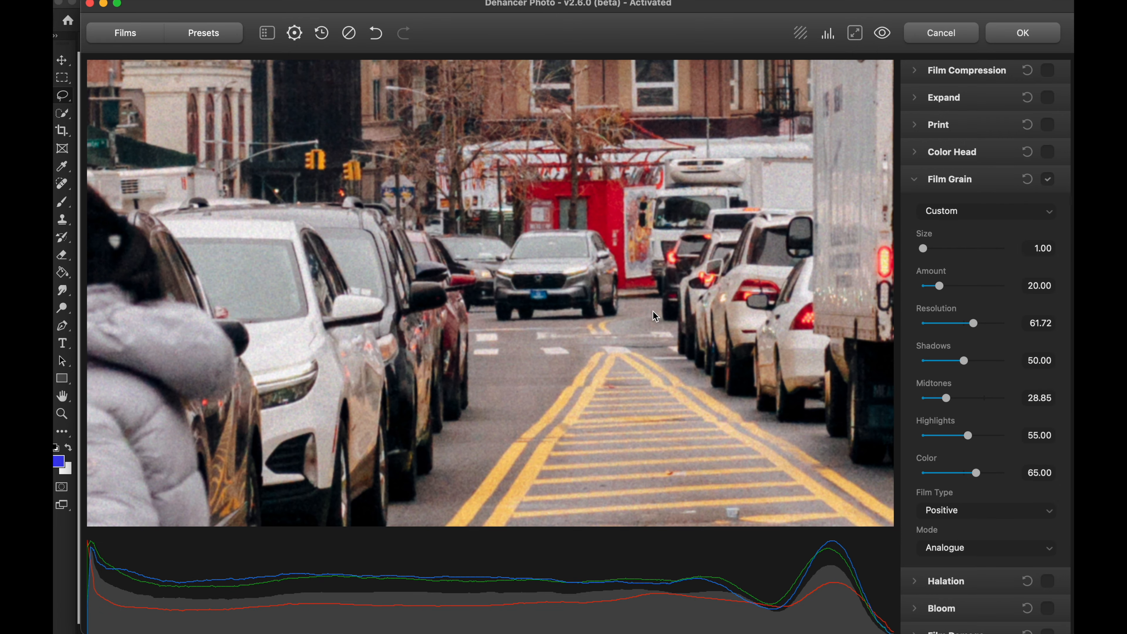
{"action": "left_click_drag", "start_coordinate": [556, 226], "coordinate": [610, 249]}
{"action": "left_click_drag", "start_coordinate": [451, 354], "coordinate": [518, 349]}
{"action": "left_click_drag", "start_coordinate": [971, 402], "coordinate": [941, 428]}
{"action": "scroll", "coordinate": [604, 448], "scroll_direction": "up", "scroll_amount": 15}
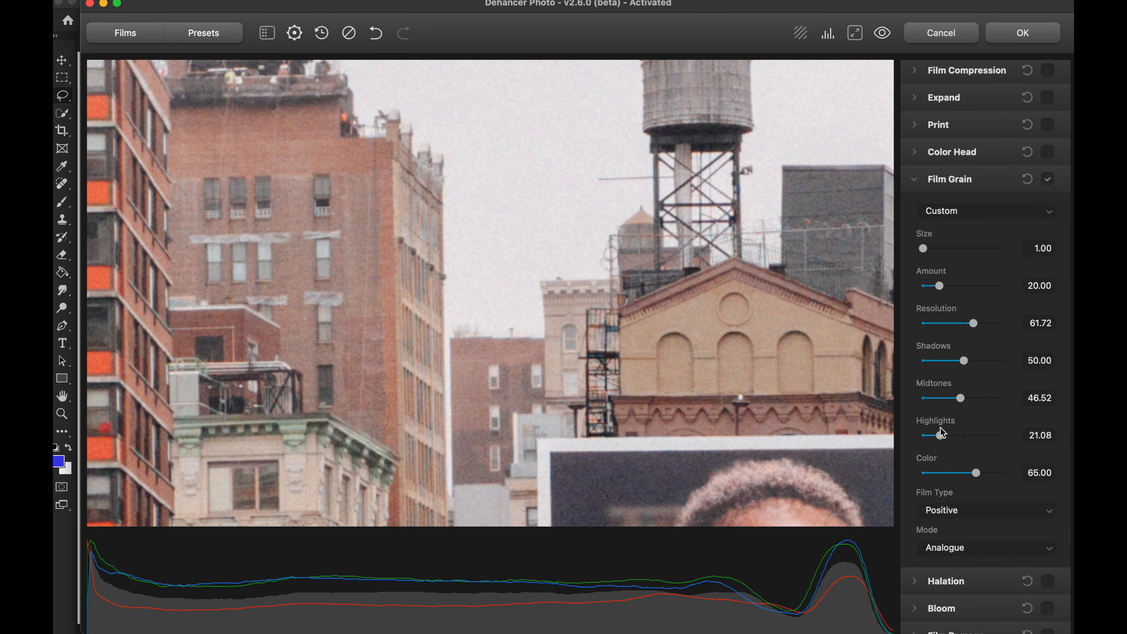
Step: Compare the whole crosswalk photo with the film grain disabled and enabled
{"action": "double_click", "coordinate": [545, 220]}
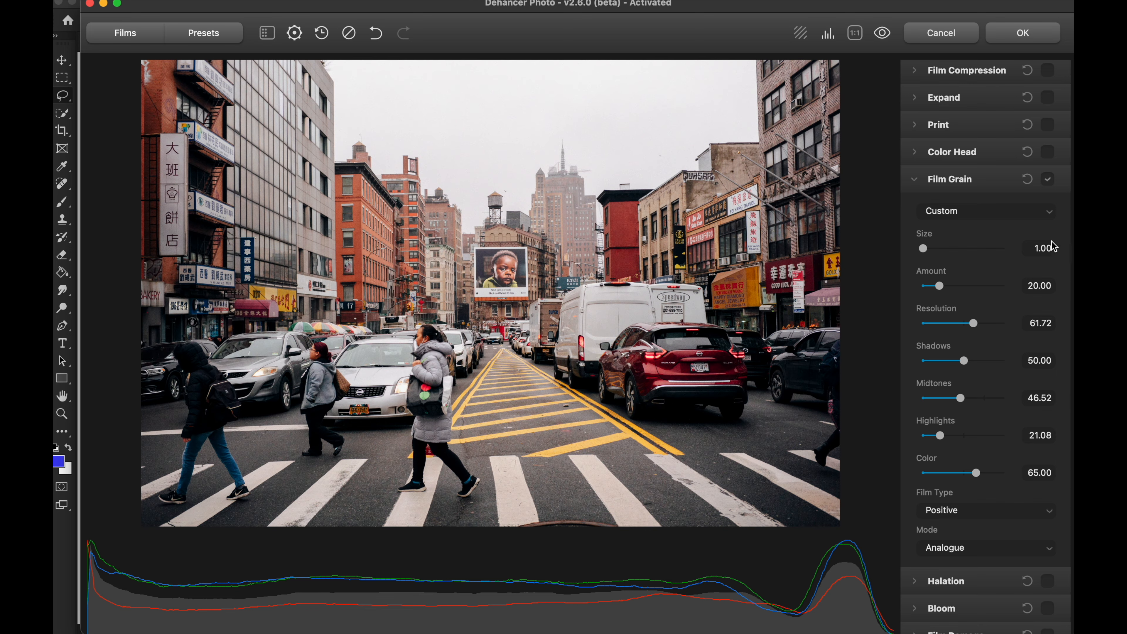
{"action": "left_click", "coordinate": [1048, 180]}
{"action": "left_click", "coordinate": [1048, 180]}
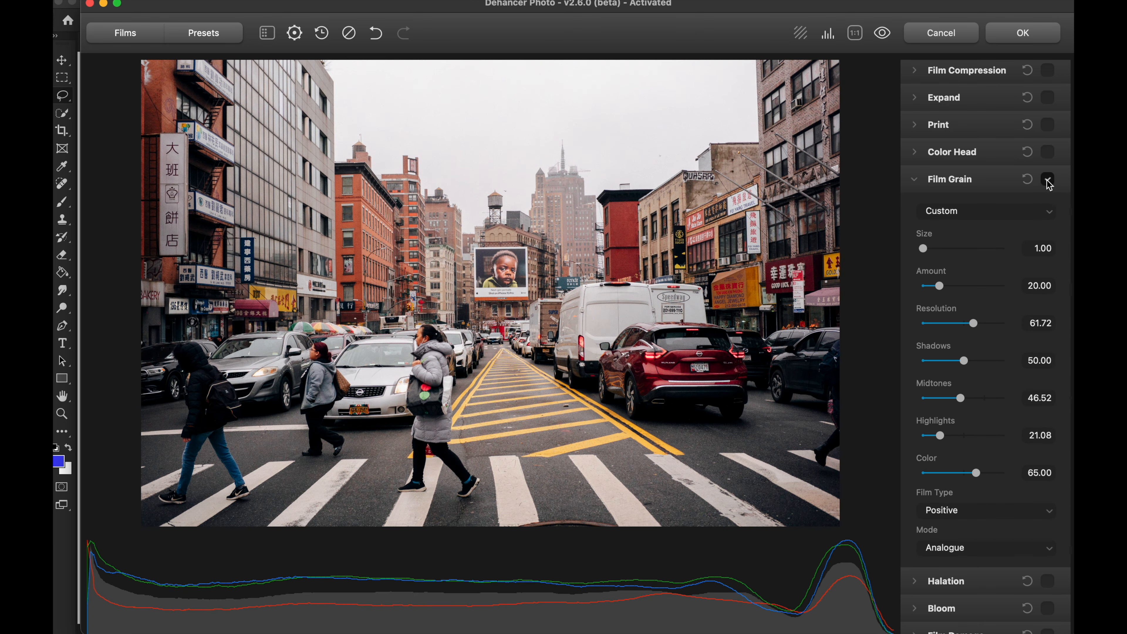
{"action": "left_click", "coordinate": [1048, 180]}
{"action": "left_click", "coordinate": [1048, 180]}
{"action": "left_click", "coordinate": [1048, 180]}
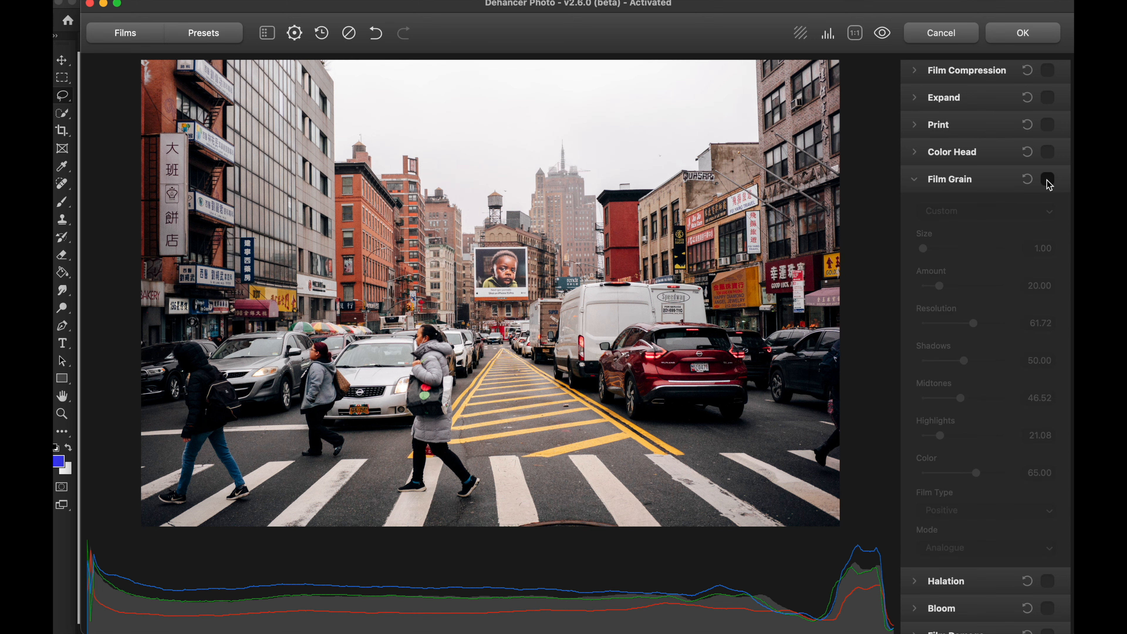
{"action": "left_click", "coordinate": [1048, 180]}
Step: Compare the street, parked cars and vans up close with the film grain disabled and enabled
{"action": "double_click", "coordinate": [567, 262]}
{"action": "left_click_drag", "start_coordinate": [613, 232], "coordinate": [584, 285]}
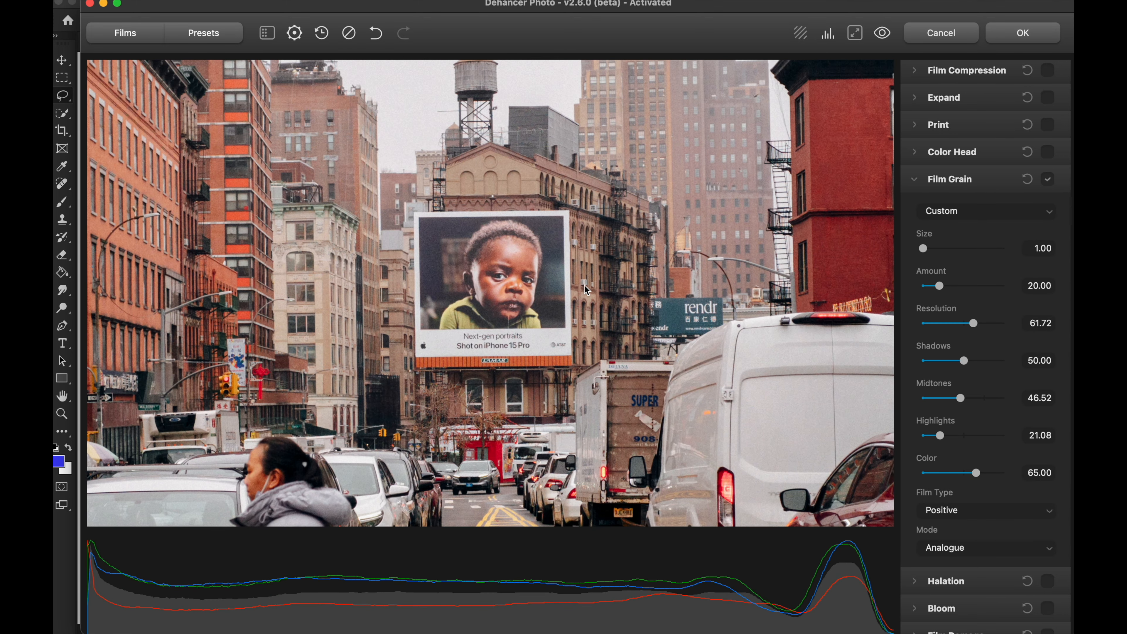
{"action": "scroll", "coordinate": [464, 338], "scroll_direction": "up", "scroll_amount": 3}
{"action": "left_click_drag", "start_coordinate": [451, 332], "coordinate": [439, 112]}
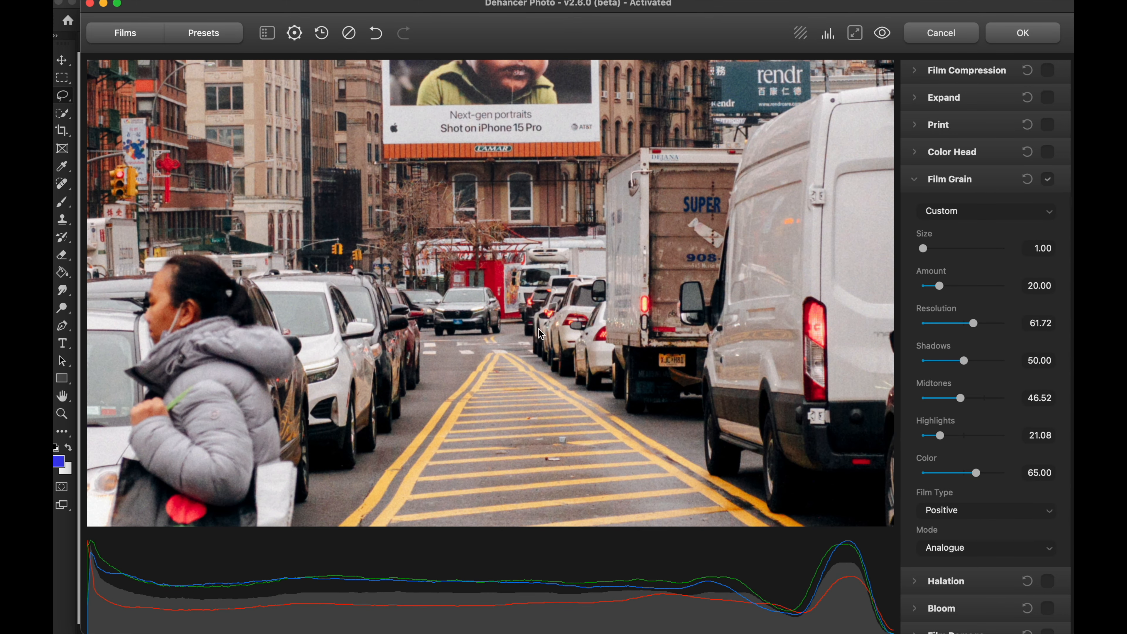
{"action": "left_click", "coordinate": [1048, 181]}
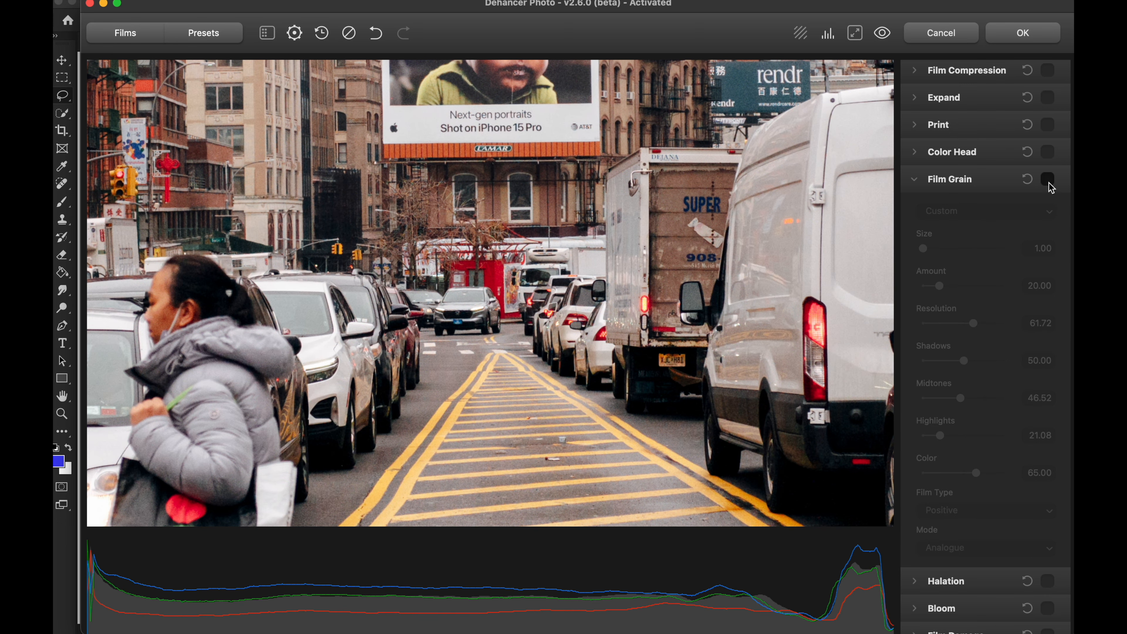
{"action": "left_click", "coordinate": [1048, 180]}
{"action": "left_click", "coordinate": [1048, 181]}
{"action": "left_click", "coordinate": [1048, 181]}
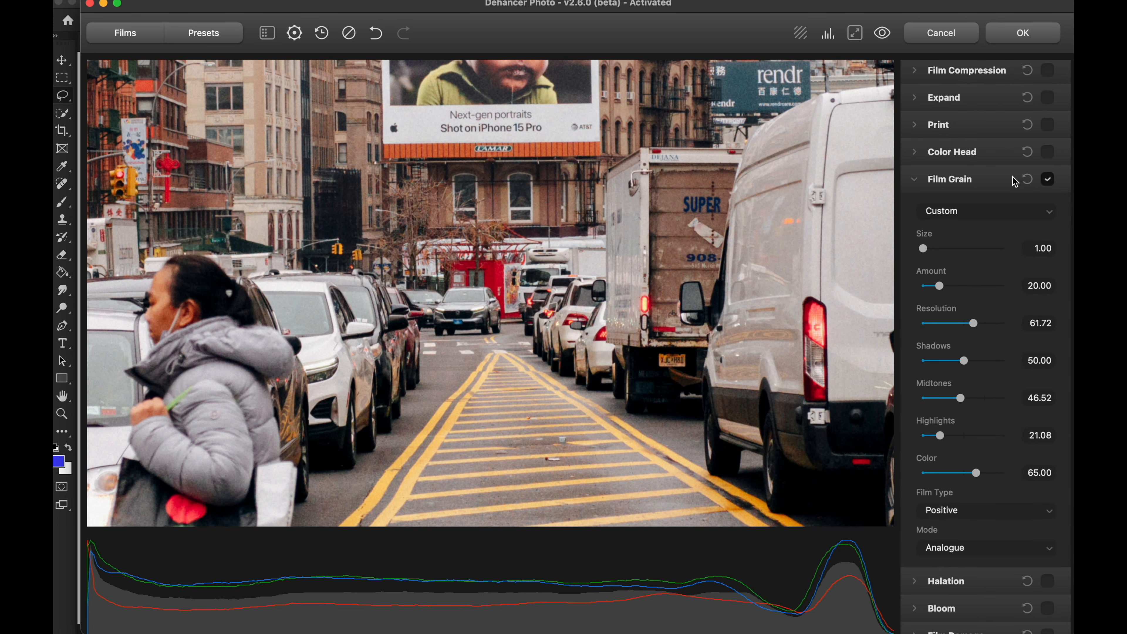
Step: Compare the box truck and queued cars at higher magnification with and without film grain, and return to the whole photo
{"action": "scroll", "coordinate": [521, 227], "scroll_direction": "up", "scroll_amount": 1}
{"action": "scroll", "coordinate": [521, 228], "scroll_direction": "up", "scroll_amount": 2}
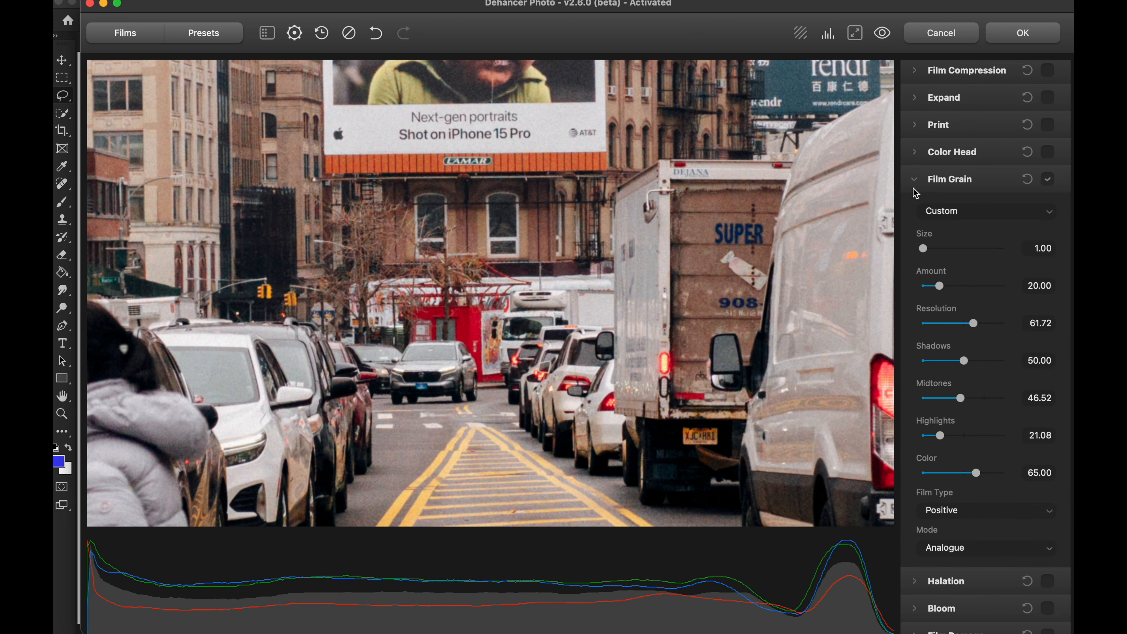
{"action": "left_click", "coordinate": [1048, 180]}
{"action": "left_click", "coordinate": [1048, 180]}
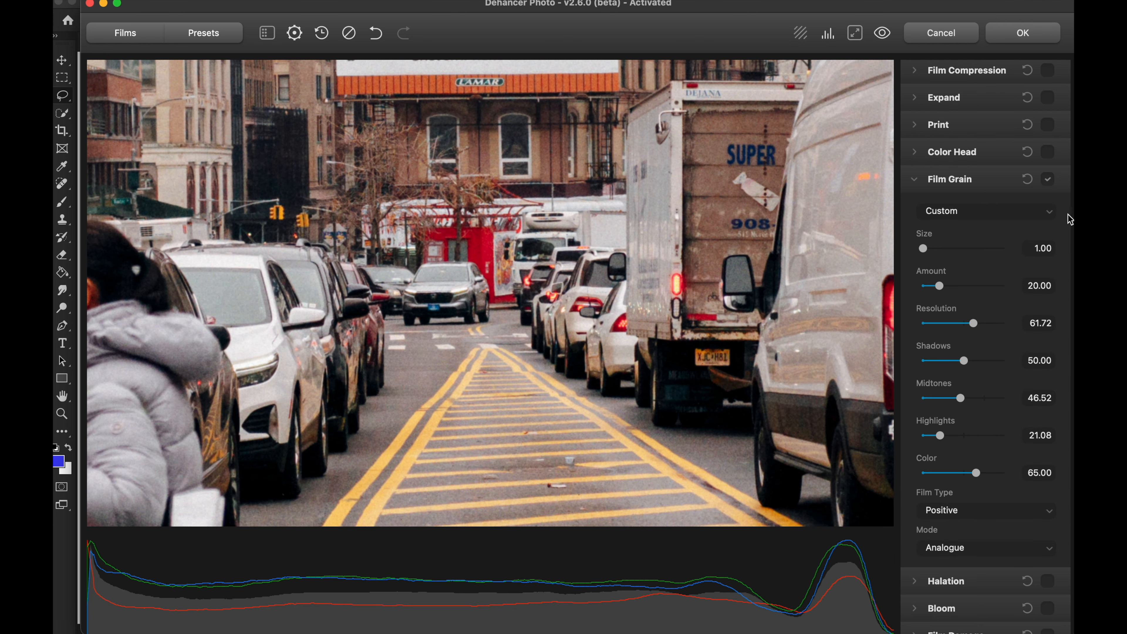
{"action": "left_click", "coordinate": [1048, 180]}
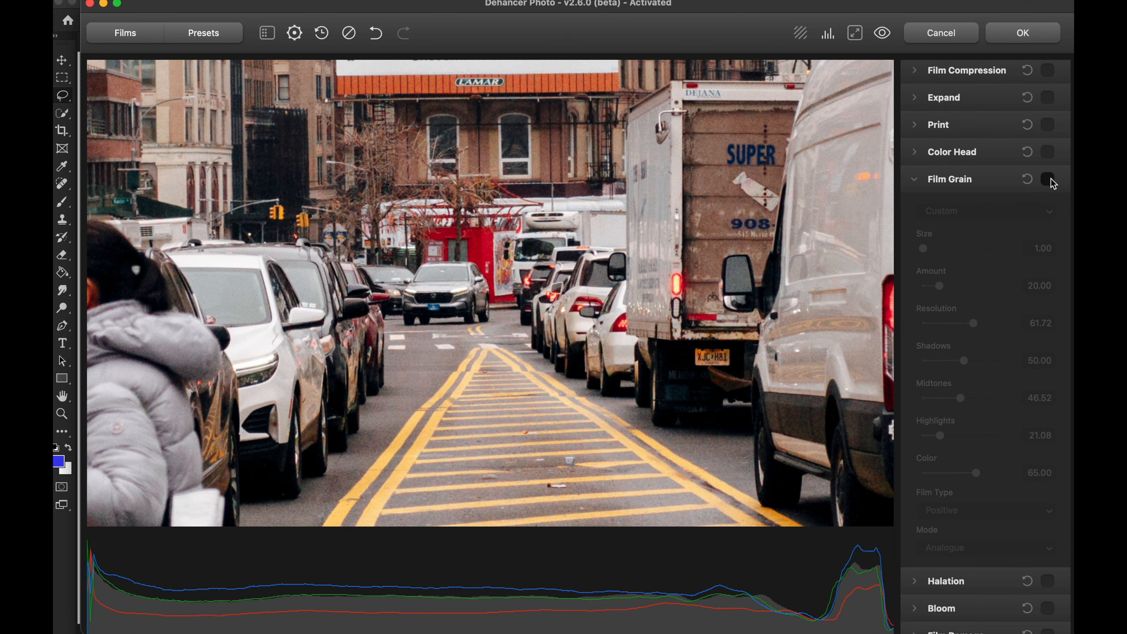
{"action": "left_click", "coordinate": [1049, 180]}
{"action": "double_click", "coordinate": [608, 347]}
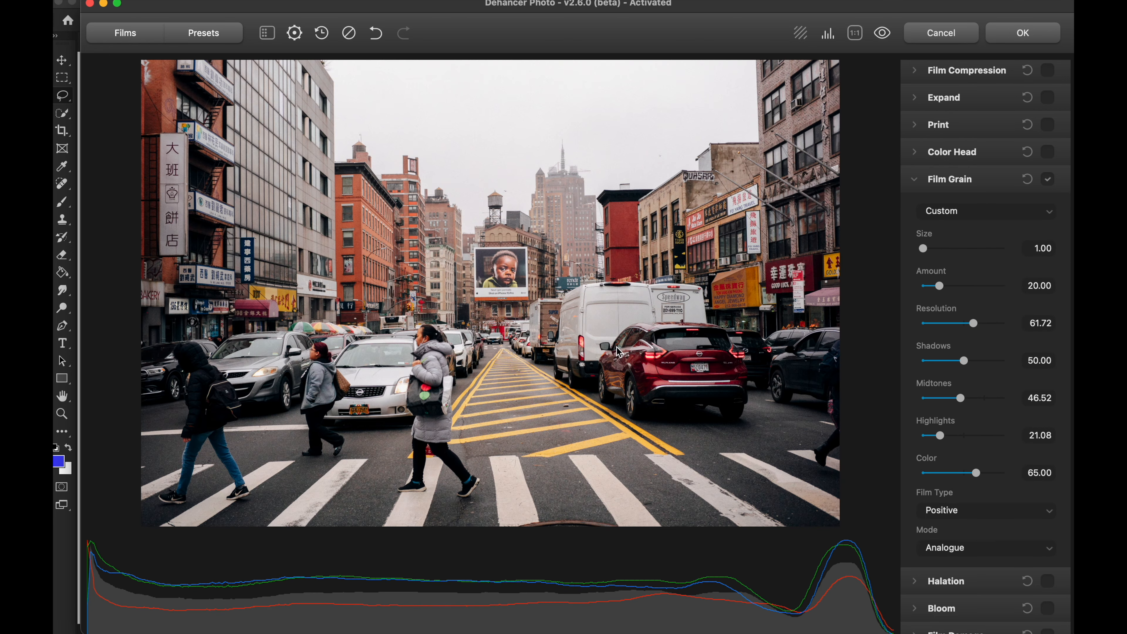
Step: Set the film grain's Color to 50.00 and check it around the billboard and rooftops
{"action": "double_click", "coordinate": [536, 368]}
{"action": "left_click_drag", "start_coordinate": [616, 445], "coordinate": [599, 256]}
{"action": "scroll", "coordinate": [564, 266], "scroll_direction": "up", "scroll_amount": 3}
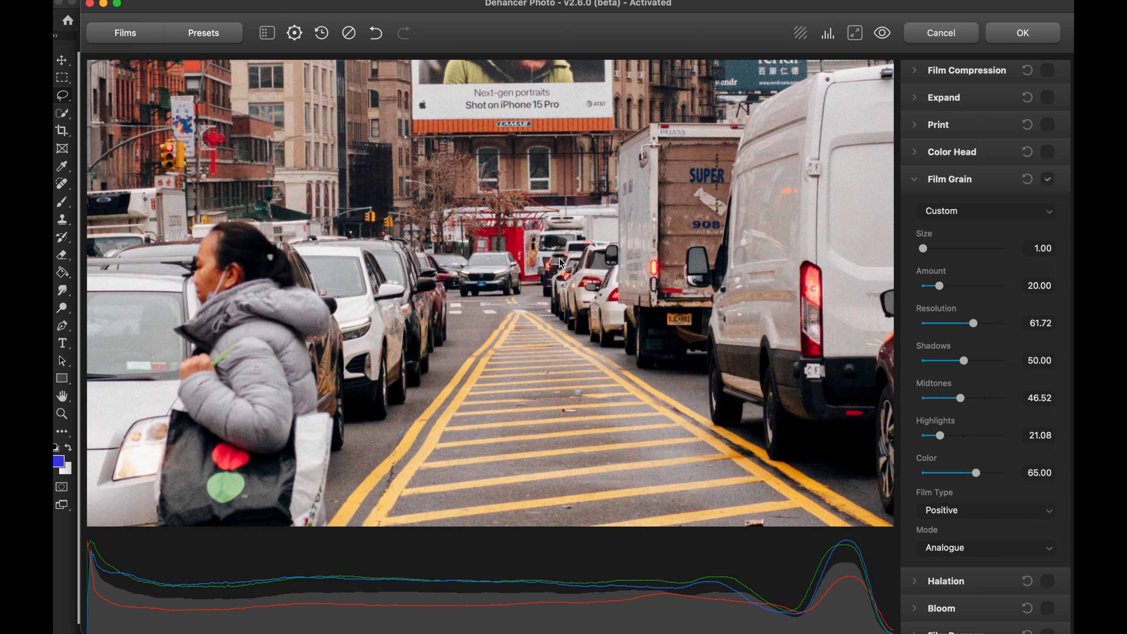
{"action": "scroll", "coordinate": [521, 240], "scroll_direction": "up", "scroll_amount": 1}
{"action": "left_click_drag", "start_coordinate": [477, 106], "coordinate": [497, 293]}
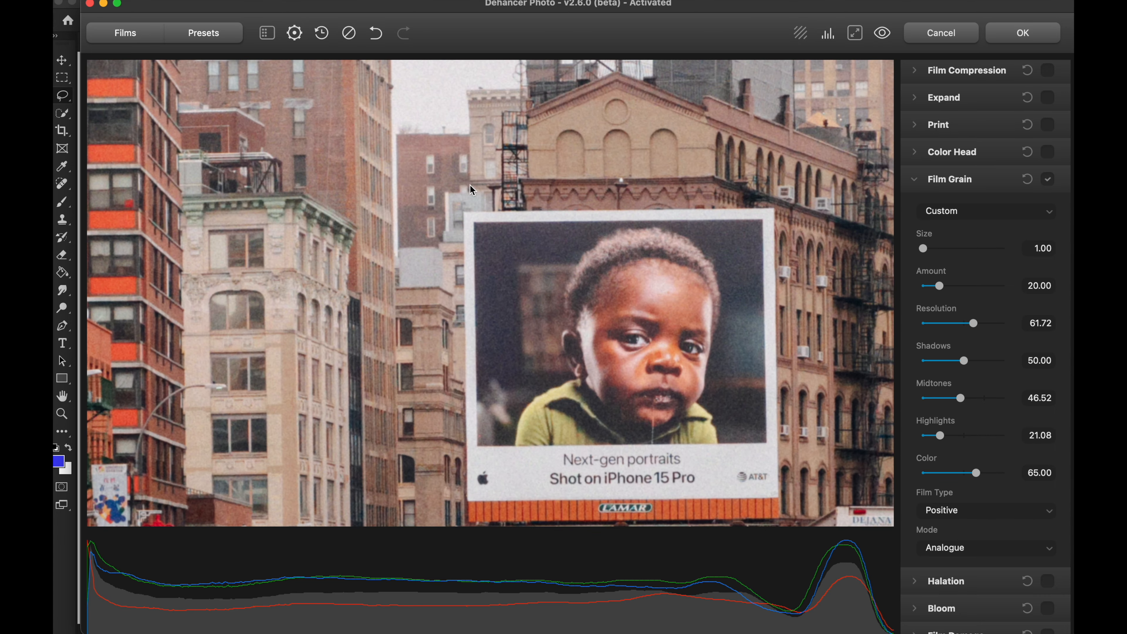
{"action": "scroll", "coordinate": [443, 126], "scroll_direction": "up", "scroll_amount": 1}
{"action": "left_click_drag", "start_coordinate": [445, 129], "coordinate": [543, 357]}
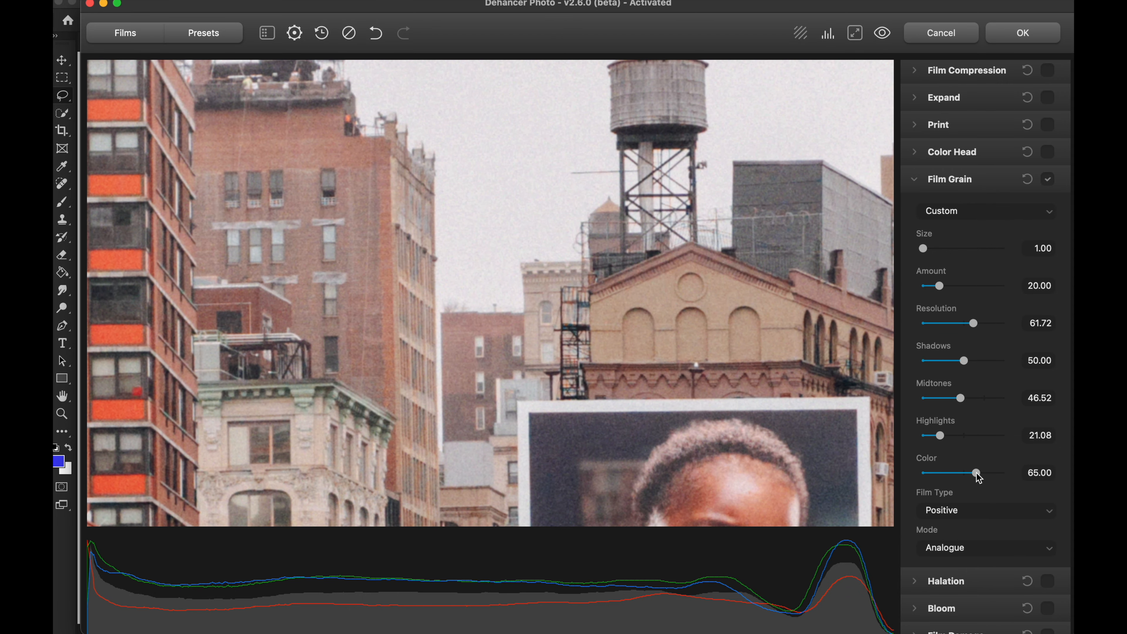
{"action": "mouse_move", "coordinate": [977, 474]}
{"action": "left_mouse_down"}
{"action": "mouse_move", "coordinate": [1018, 481]}
{"action": "mouse_move", "coordinate": [947, 479]}
{"action": "mouse_move", "coordinate": [974, 479]}
{"action": "left_mouse_up"}
{"action": "mouse_move", "coordinate": [975, 479]}
{"action": "left_mouse_down"}
{"action": "mouse_move", "coordinate": [992, 475]}
{"action": "mouse_move", "coordinate": [945, 478]}
{"action": "mouse_move", "coordinate": [1014, 479]}
{"action": "mouse_move", "coordinate": [917, 480]}
{"action": "mouse_move", "coordinate": [1010, 479]}
{"action": "mouse_move", "coordinate": [954, 479]}
{"action": "mouse_move", "coordinate": [993, 479]}
{"action": "mouse_move", "coordinate": [965, 479]}
{"action": "left_mouse_up"}
{"action": "double_click", "coordinate": [668, 261]}
{"action": "double_click", "coordinate": [581, 266]}
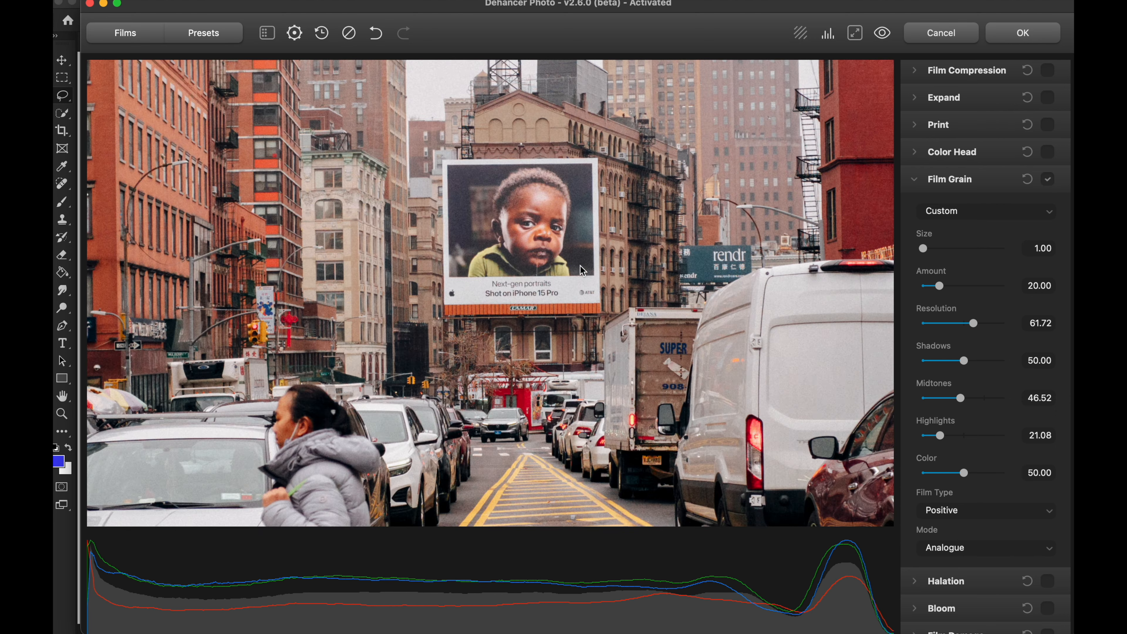
Step: Try the Negative film type for the grain and examine it in the sky around the water tower
{"action": "left_click_drag", "start_coordinate": [633, 272], "coordinate": [539, 335]}
{"action": "left_click", "coordinate": [983, 511]}
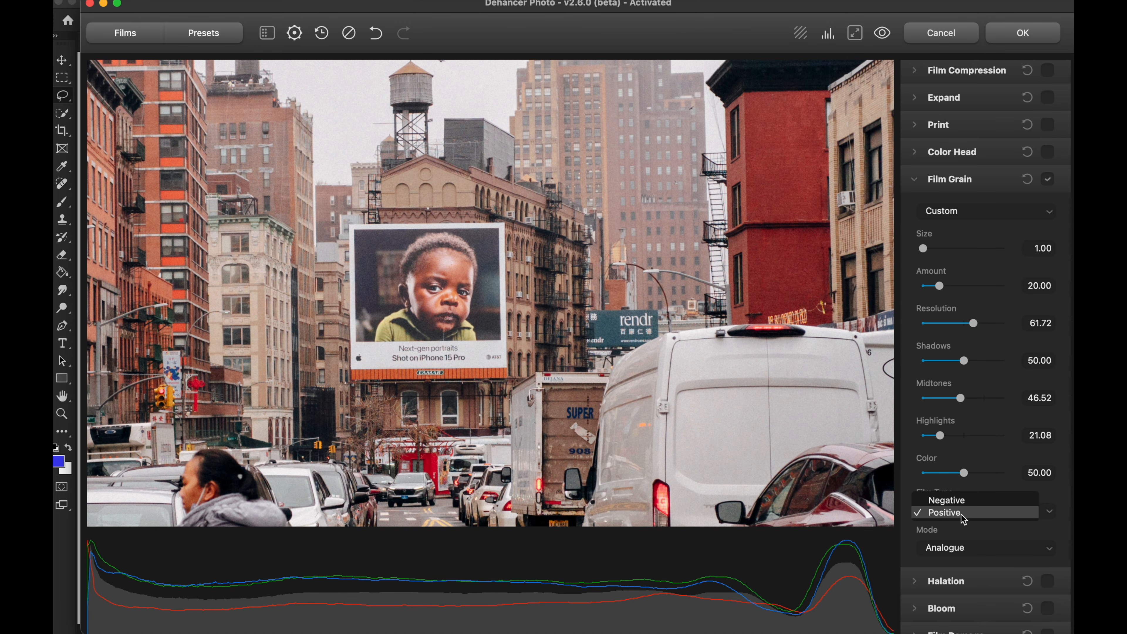
{"action": "left_click", "coordinate": [953, 498]}
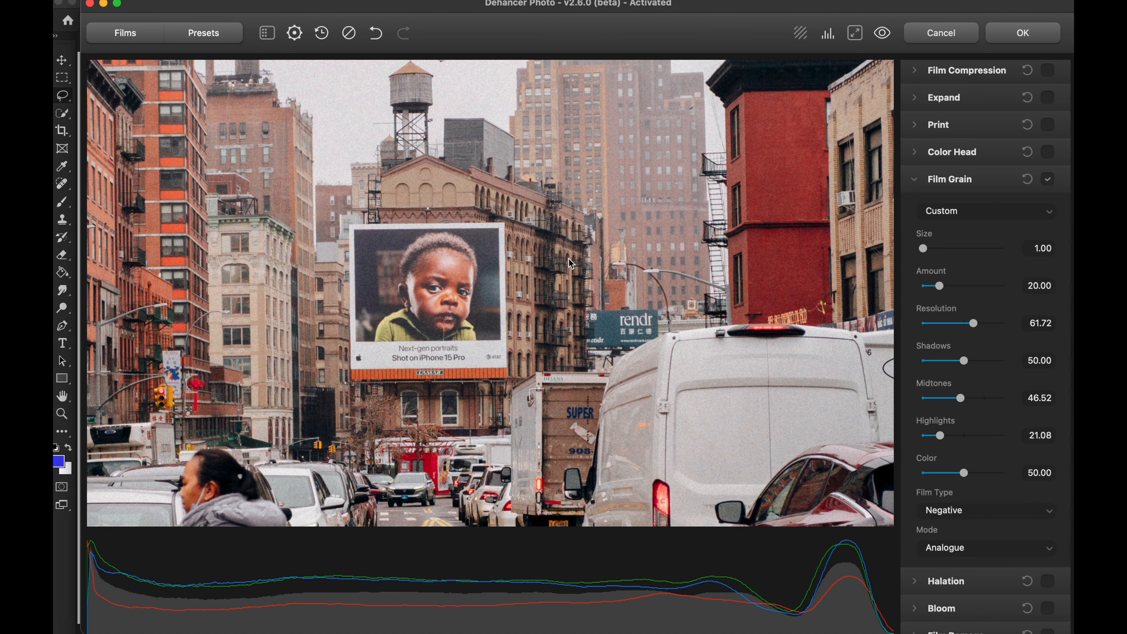
{"action": "left_click_drag", "start_coordinate": [503, 208], "coordinate": [593, 354]}
{"action": "double_click", "coordinate": [427, 202]}
{"action": "scroll", "coordinate": [518, 233], "scroll_direction": "up", "scroll_amount": 5}
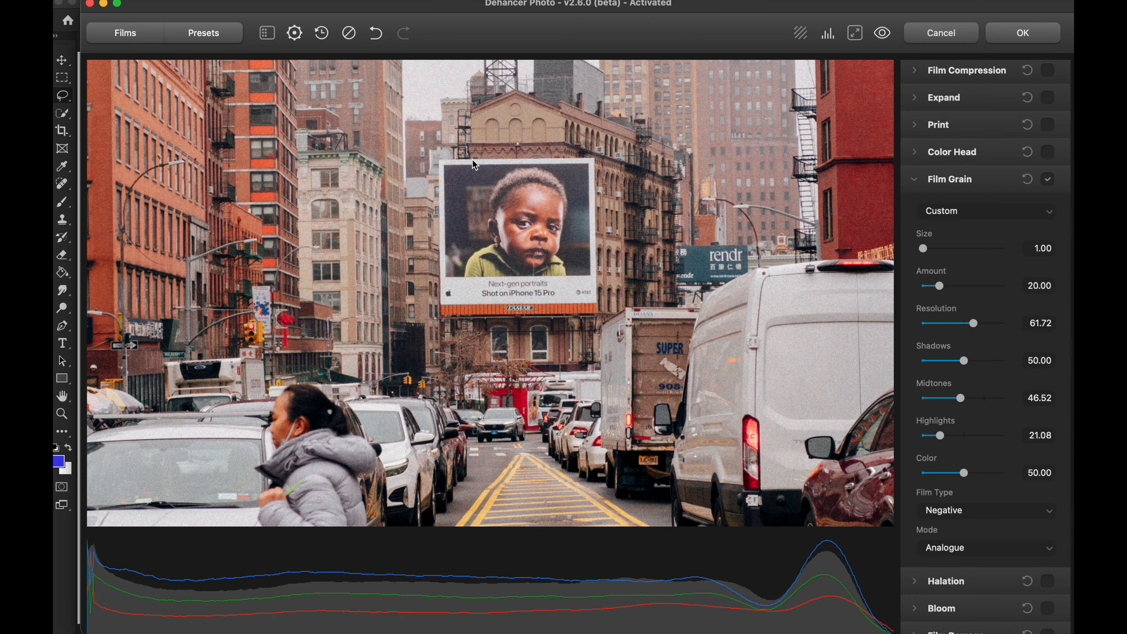
{"action": "scroll", "coordinate": [460, 147], "scroll_direction": "up", "scroll_amount": 2}
{"action": "left_click_drag", "start_coordinate": [460, 148], "coordinate": [510, 403]}
{"action": "scroll", "coordinate": [458, 257], "scroll_direction": "up", "scroll_amount": 2}
{"action": "left_click_drag", "start_coordinate": [450, 224], "coordinate": [531, 478]}
{"action": "scroll", "coordinate": [532, 478], "scroll_direction": "up", "scroll_amount": 1}
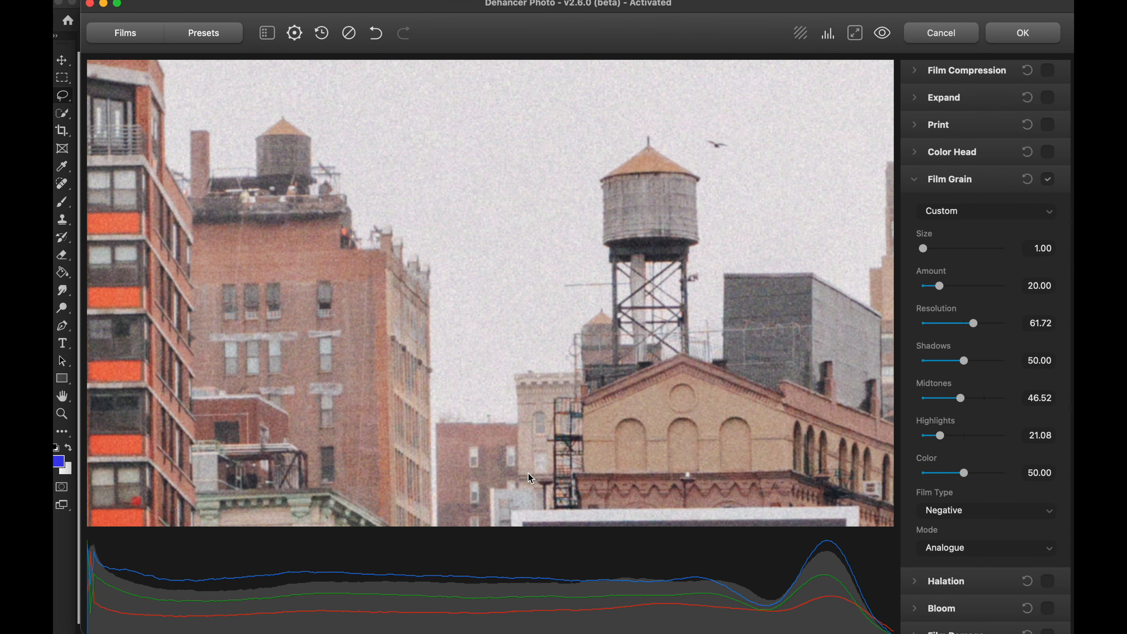
Step: Compare the Positive and Negative film types on the rooftops, and check the Negative grain against the photo without grain
{"action": "left_click", "coordinate": [971, 518]}
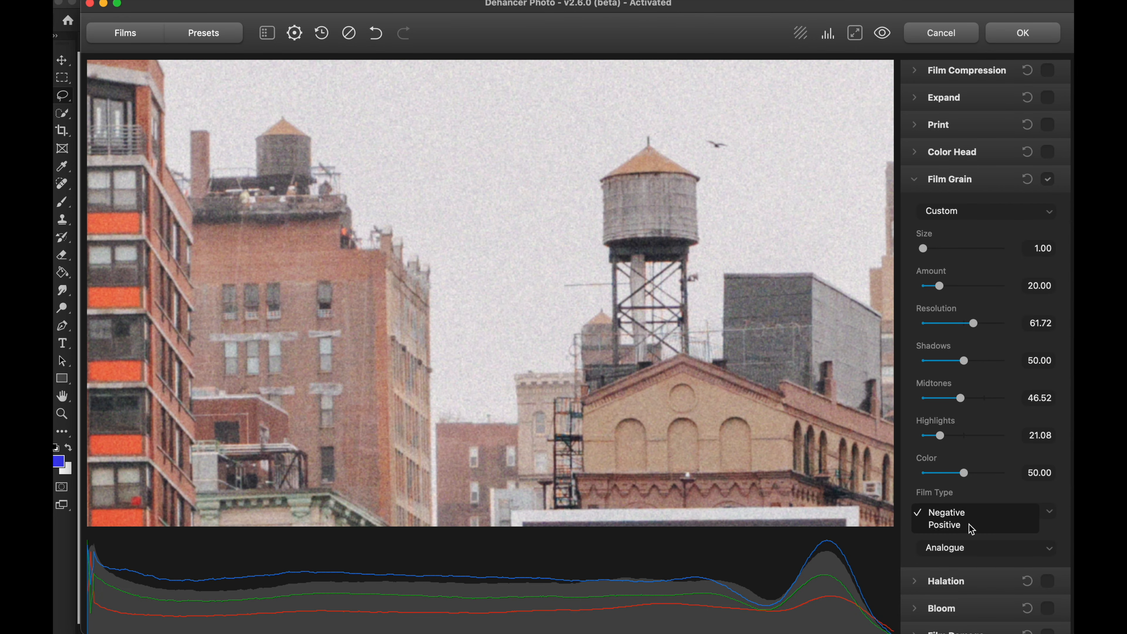
{"action": "left_click", "coordinate": [970, 526]}
{"action": "left_click", "coordinate": [967, 512]}
{"action": "left_click", "coordinate": [965, 500]}
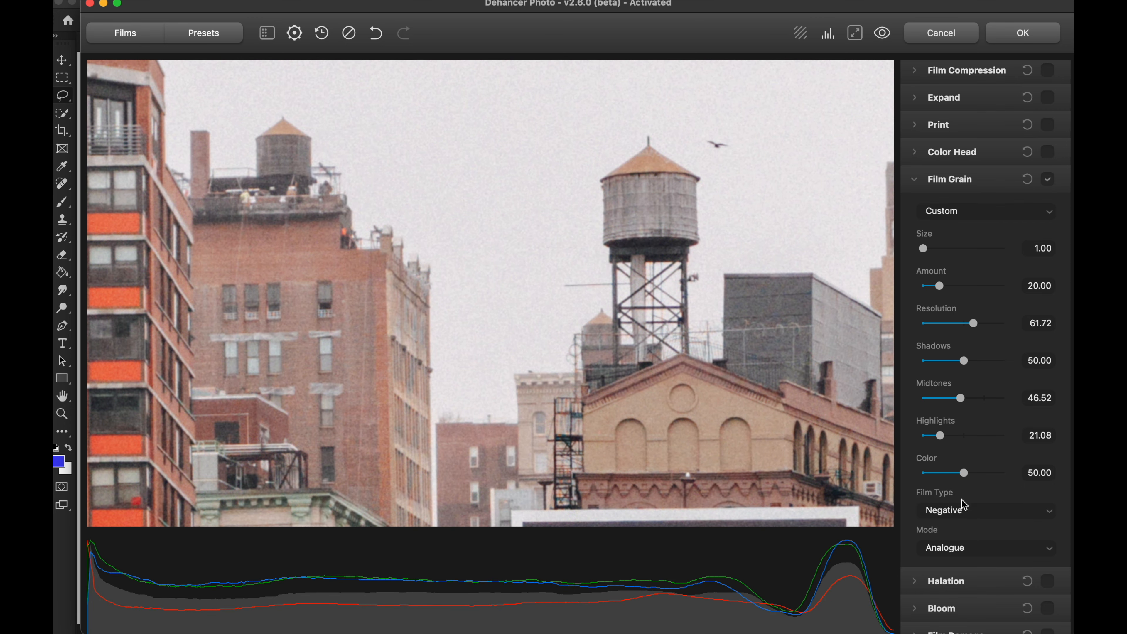
{"action": "left_click_drag", "start_coordinate": [637, 255], "coordinate": [607, 299]}
{"action": "scroll", "coordinate": [606, 298], "scroll_direction": "down", "scroll_amount": 5}
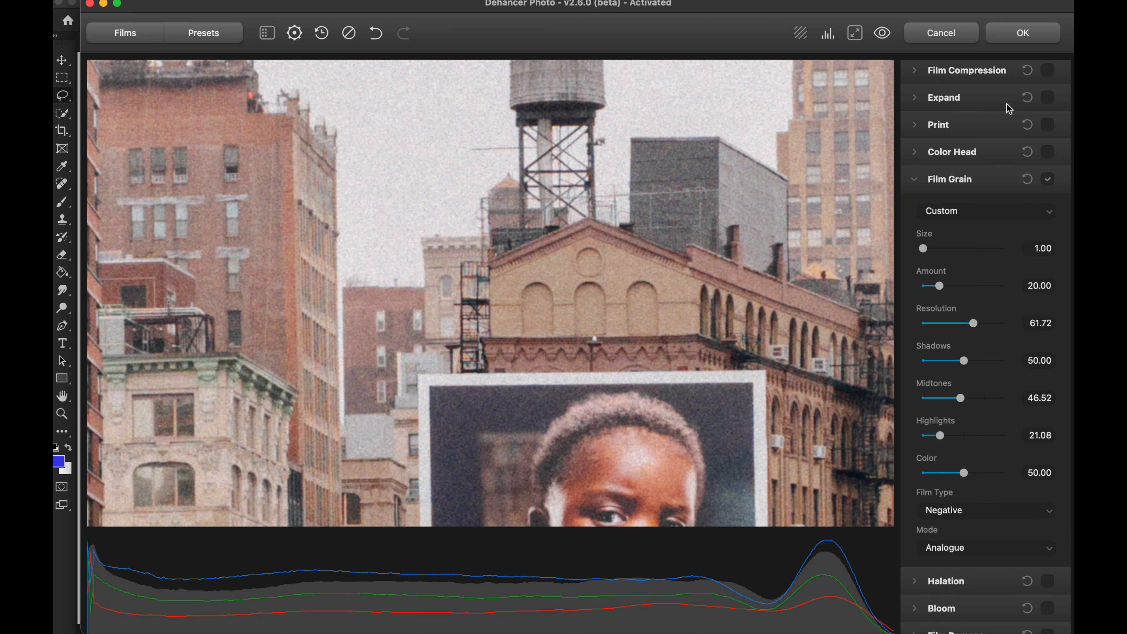
{"action": "left_click", "coordinate": [1048, 179]}
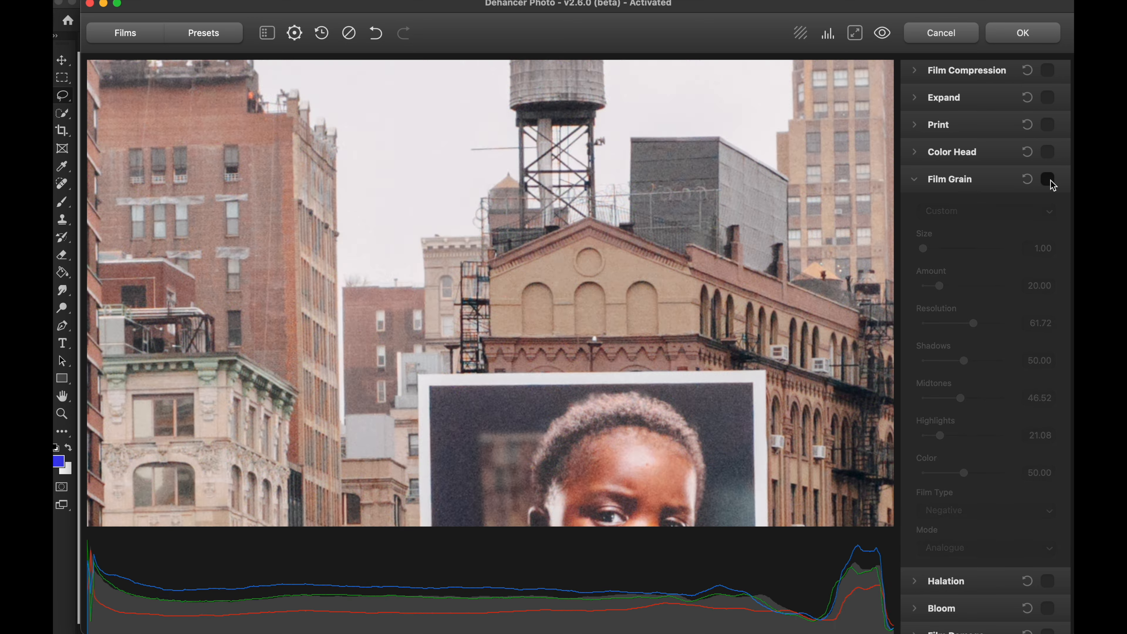
{"action": "left_click", "coordinate": [1049, 179]}
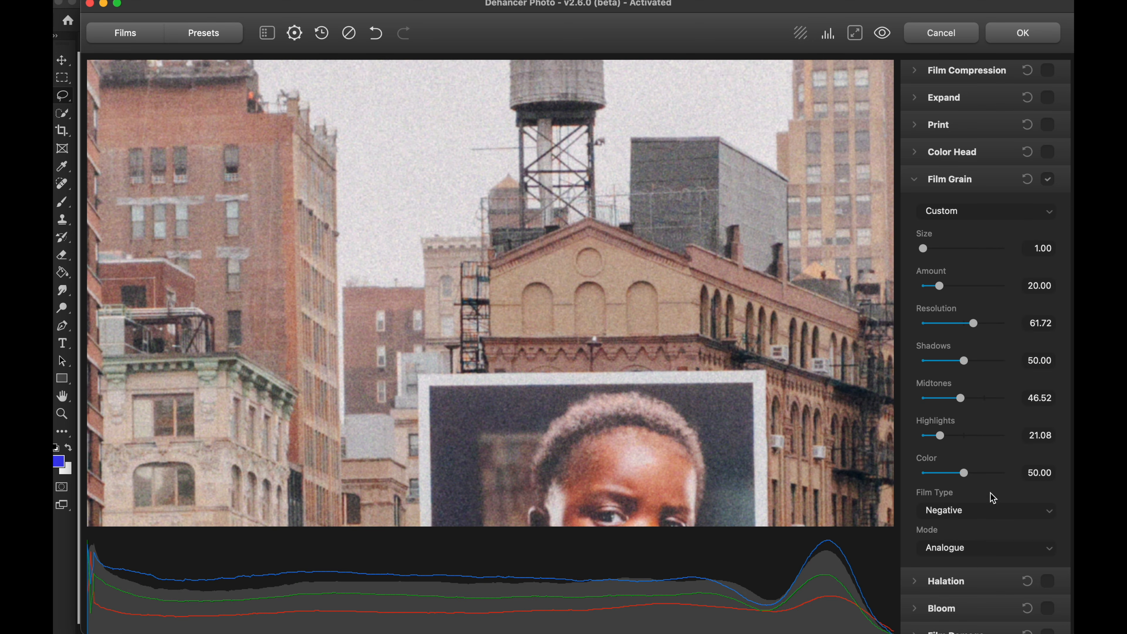
Step: Try the grain's Highlights at 8.59, set the Film Type to Positive, and settle on Highlights 32.18
{"action": "left_click_drag", "start_coordinate": [941, 437], "coordinate": [930, 438]}
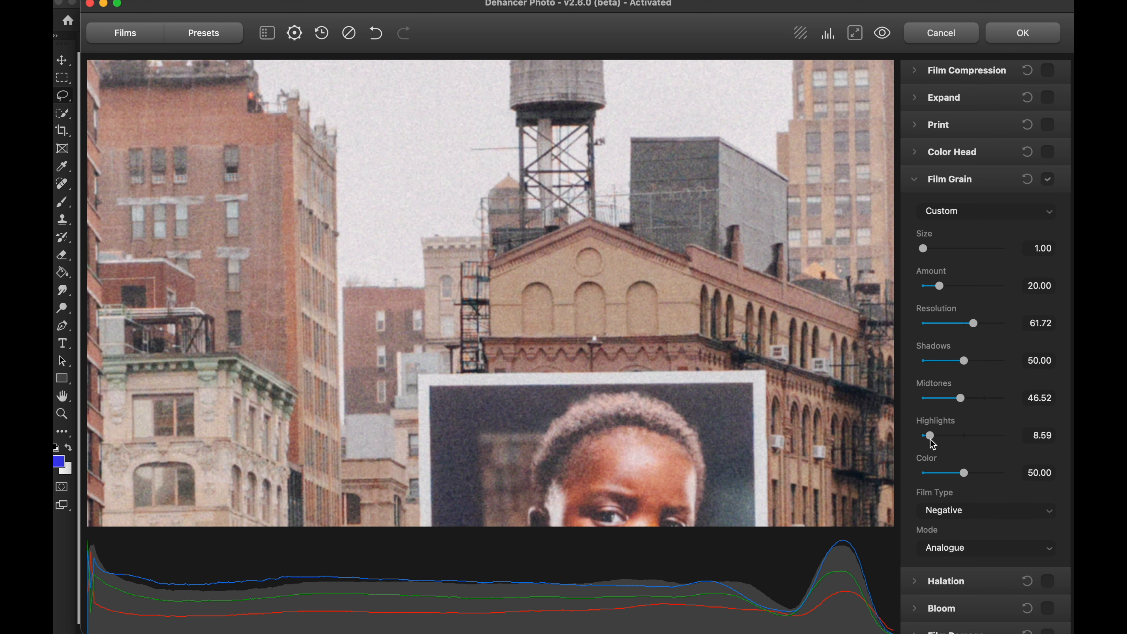
{"action": "left_click", "coordinate": [1000, 513]}
{"action": "left_click", "coordinate": [980, 524]}
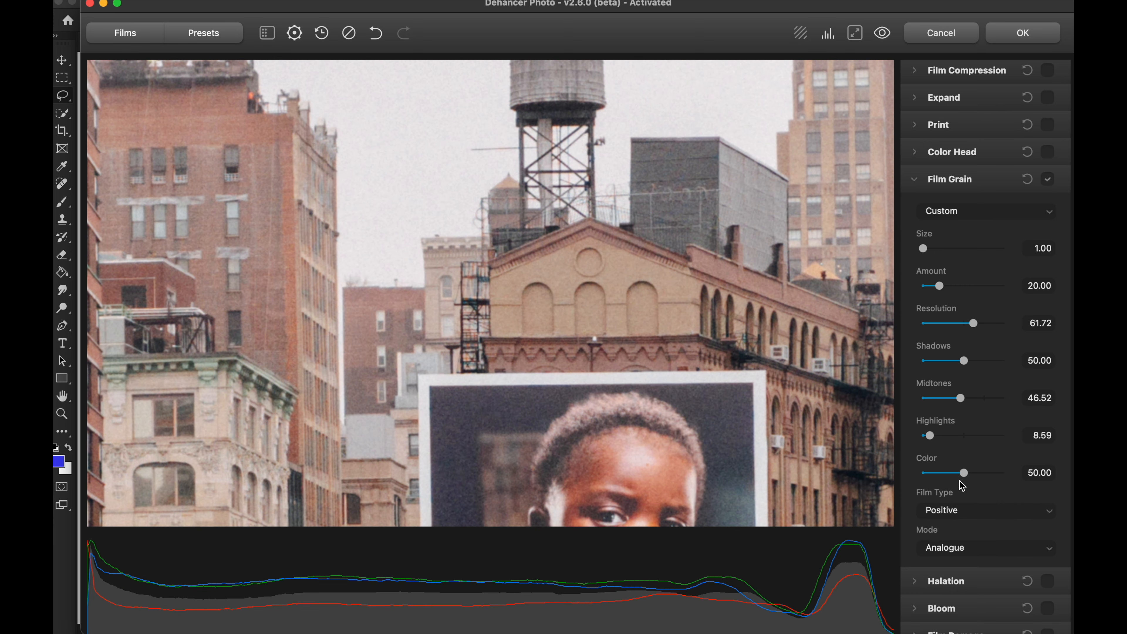
{"action": "mouse_move", "coordinate": [930, 437]}
{"action": "left_mouse_down"}
{"action": "mouse_move", "coordinate": [976, 439]}
{"action": "mouse_move", "coordinate": [948, 439]}
{"action": "left_mouse_up"}
Step: Set the film grain's Amount to 29.37 and compare the water tower and sky with and without grain
{"action": "left_click_drag", "start_coordinate": [791, 263], "coordinate": [691, 364]}
{"action": "left_click_drag", "start_coordinate": [938, 288], "coordinate": [947, 287]}
{"action": "left_click", "coordinate": [1048, 179]}
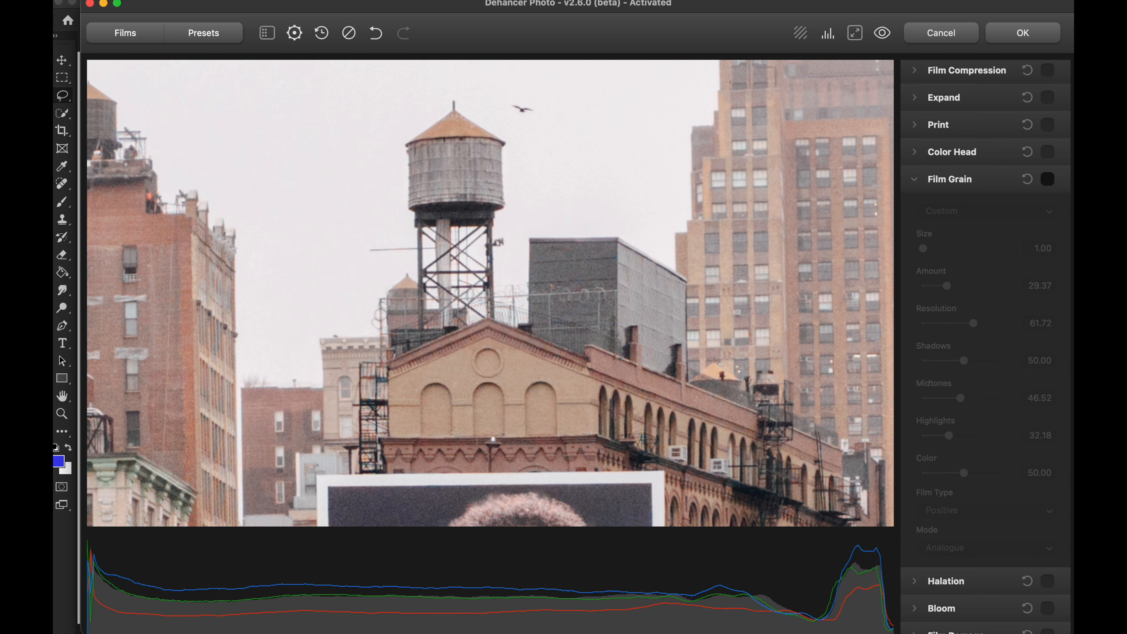
{"action": "left_click", "coordinate": [1048, 179]}
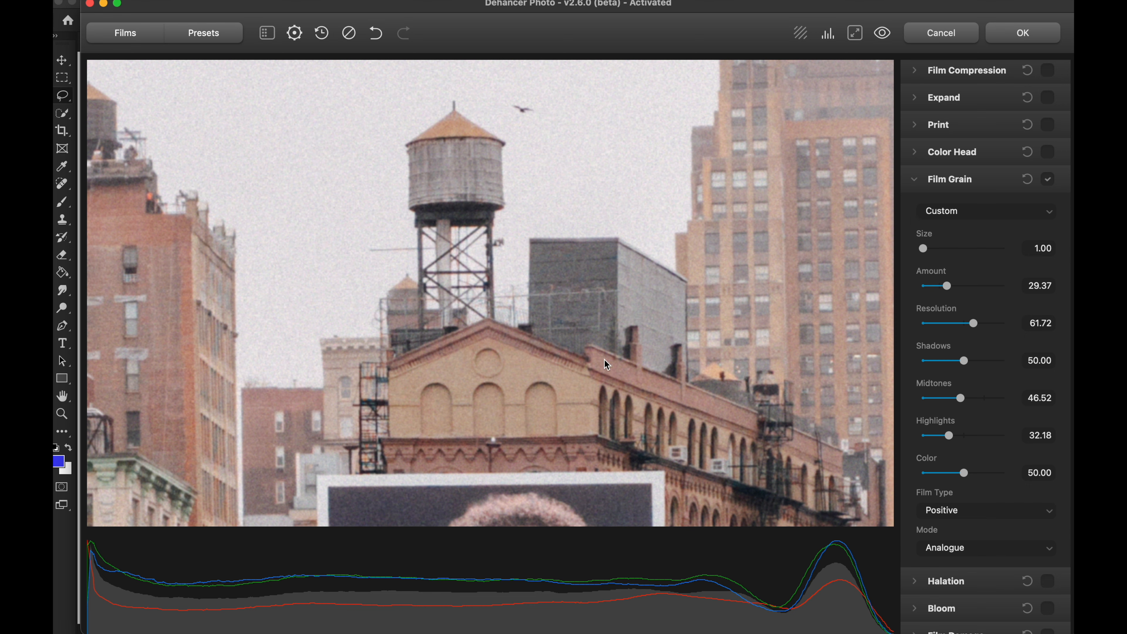
Step: Compare the full crosswalk photo repeatedly with the adjusted film grain disabled and enabled, and leave the grain enabled
{"action": "left_click", "coordinate": [576, 344]}
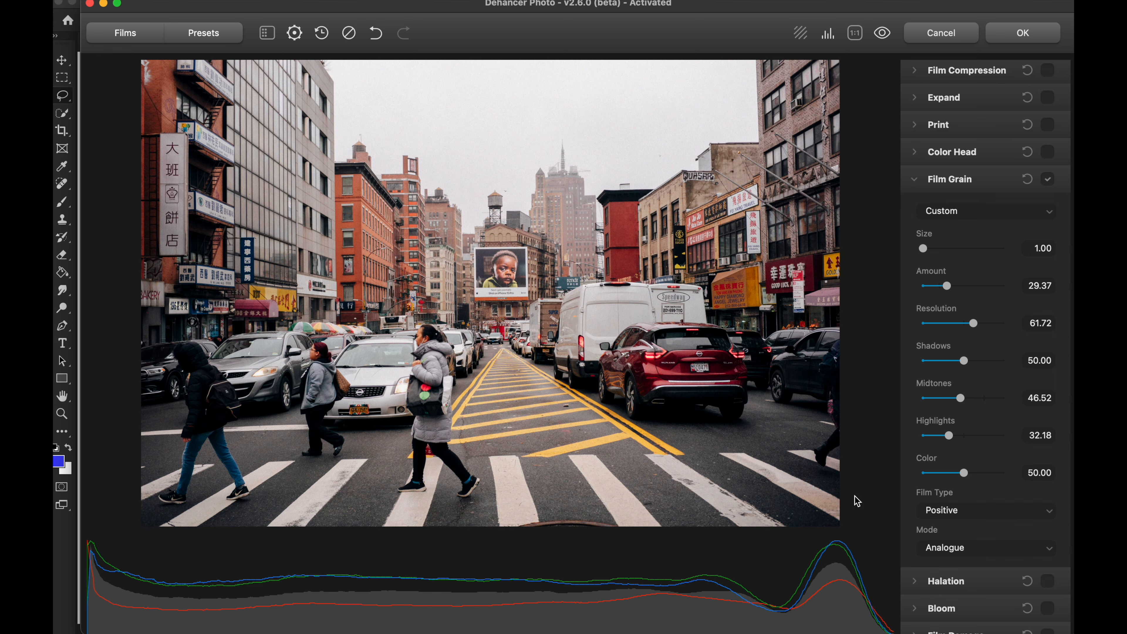
{"action": "left_click", "coordinate": [1050, 180]}
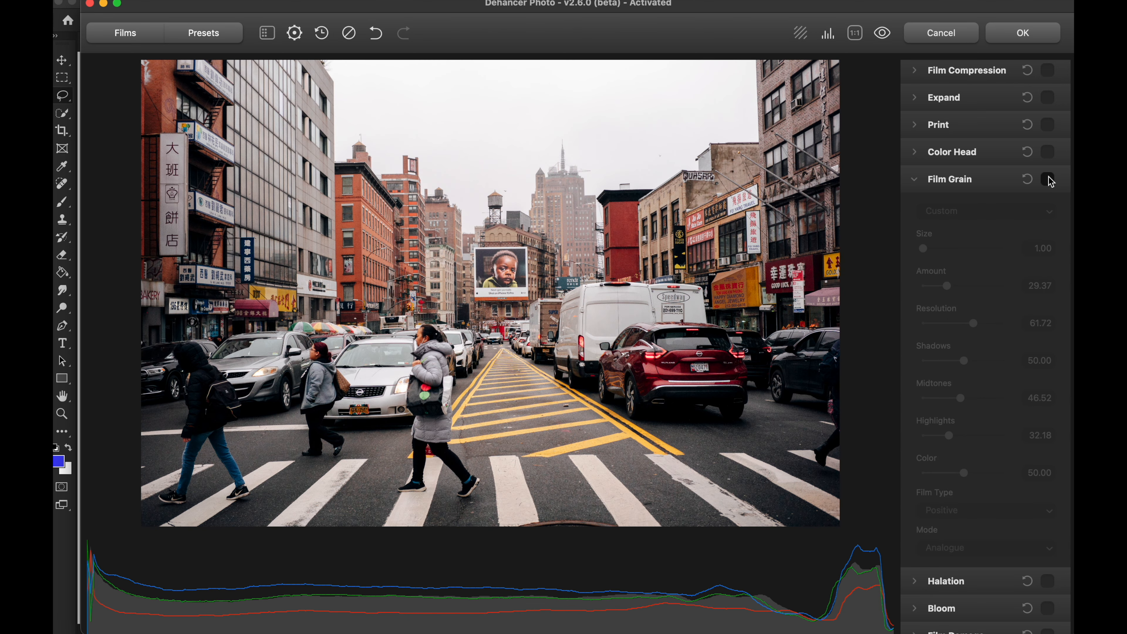
{"action": "left_click", "coordinate": [1049, 180]}
{"action": "left_click", "coordinate": [1050, 180]}
{"action": "left_click", "coordinate": [1050, 180]}
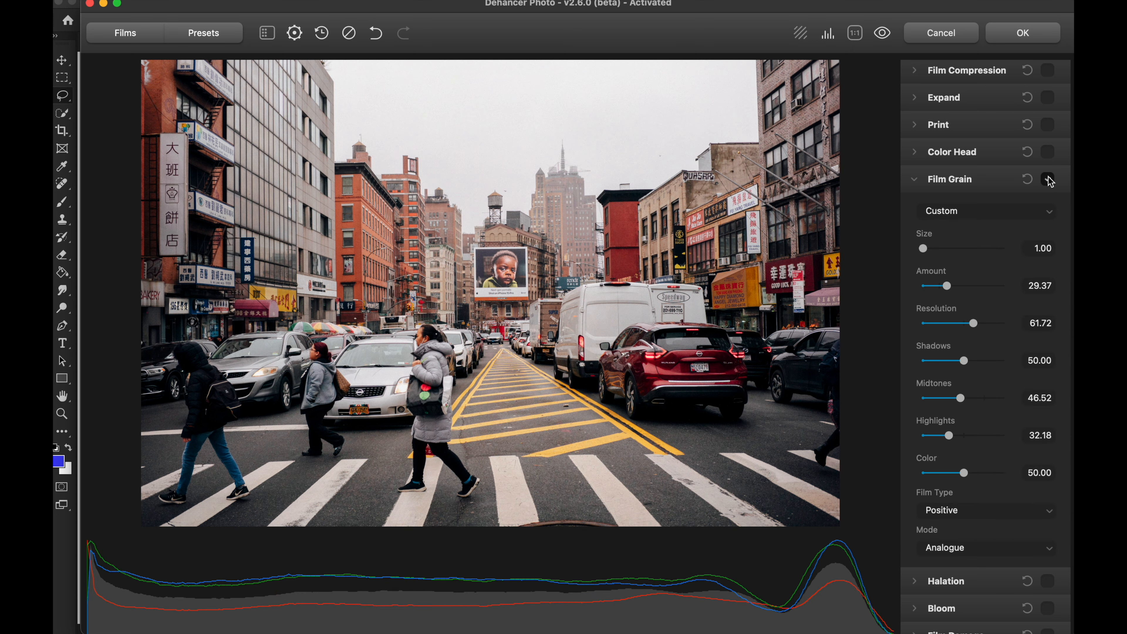
{"action": "left_click", "coordinate": [1050, 180]}
{"action": "left_click", "coordinate": [1050, 180]}
{"action": "left_click", "coordinate": [1050, 180]}
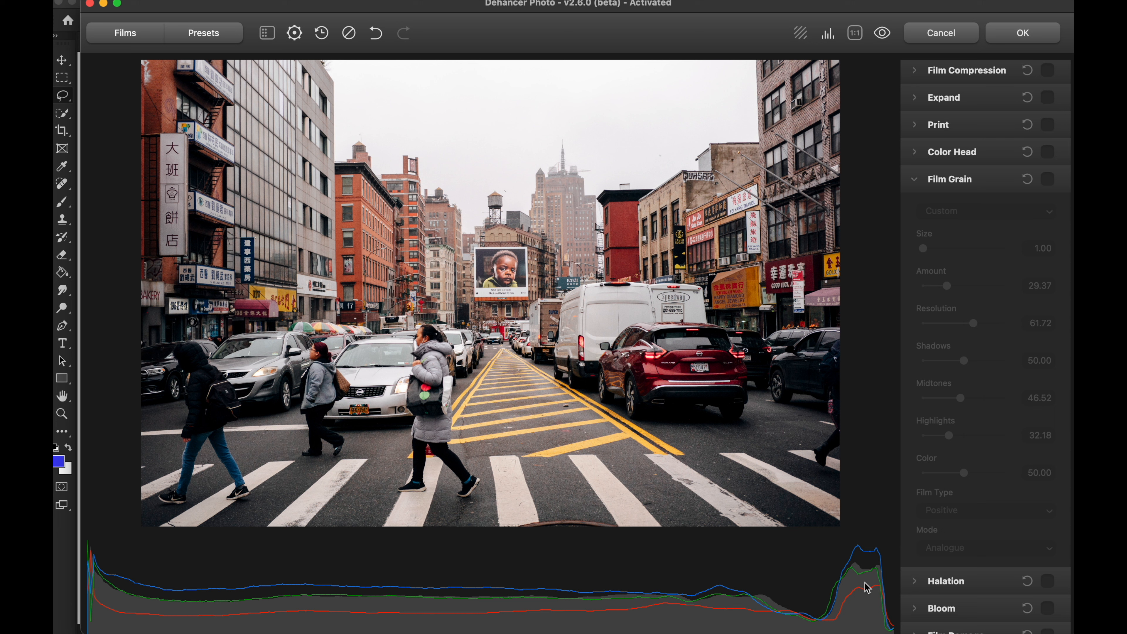
{"action": "left_click", "coordinate": [1048, 180]}
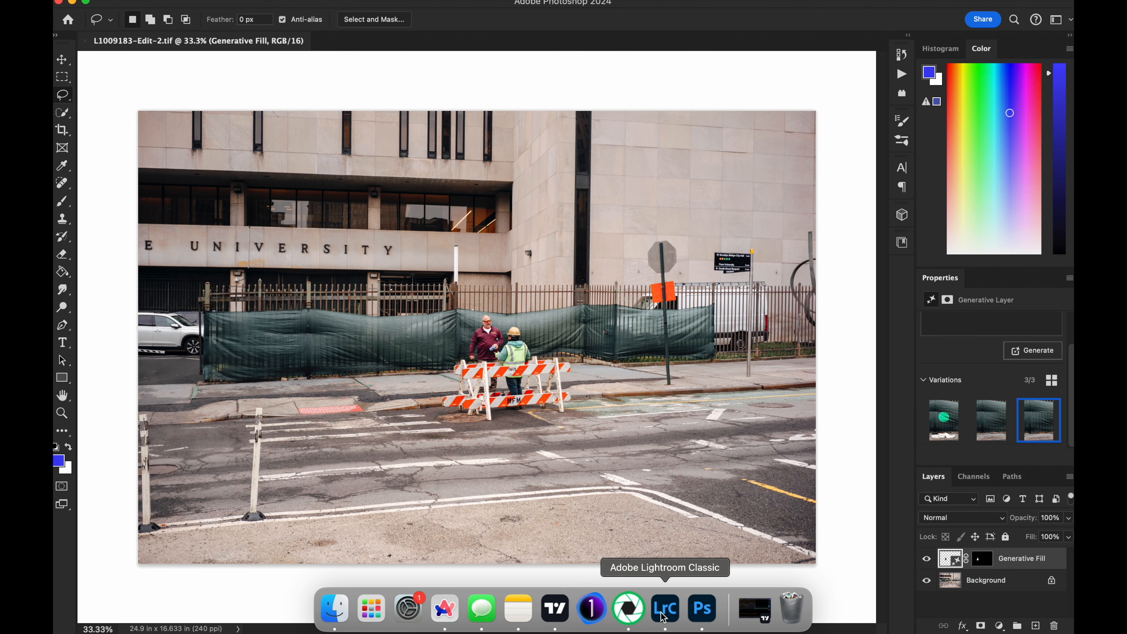
Step: Switch to Lightroom Classic and compare the crosswalk photo's edited version with the original, checking the original up close
{"action": "left_click", "coordinate": [663, 617]}
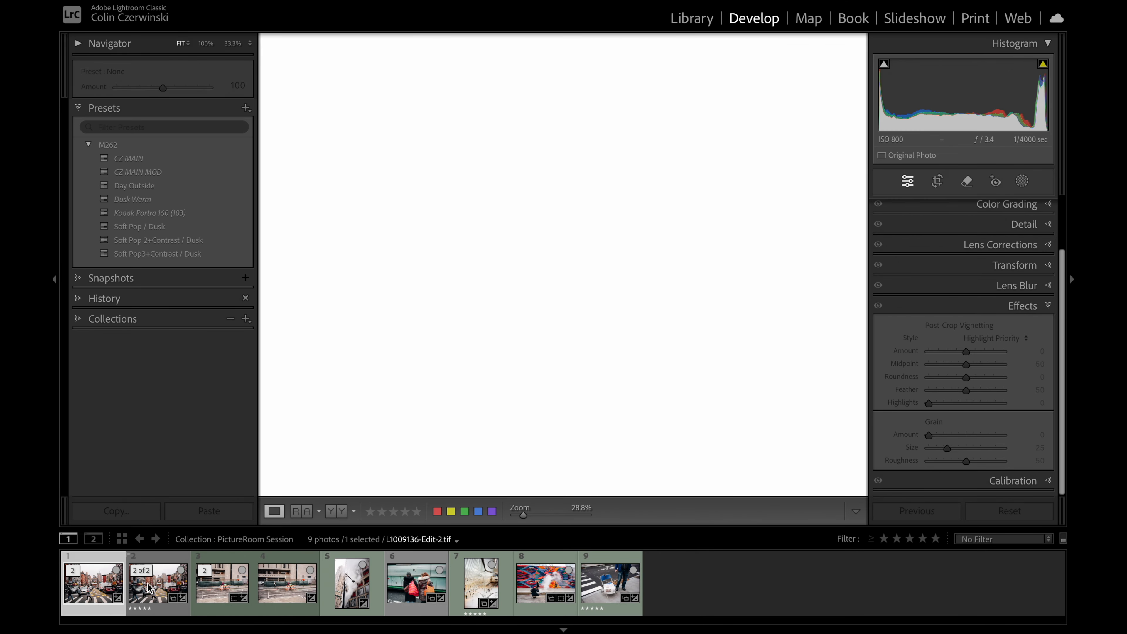
{"action": "left_click", "coordinate": [158, 579]}
{"action": "left_click", "coordinate": [88, 593]}
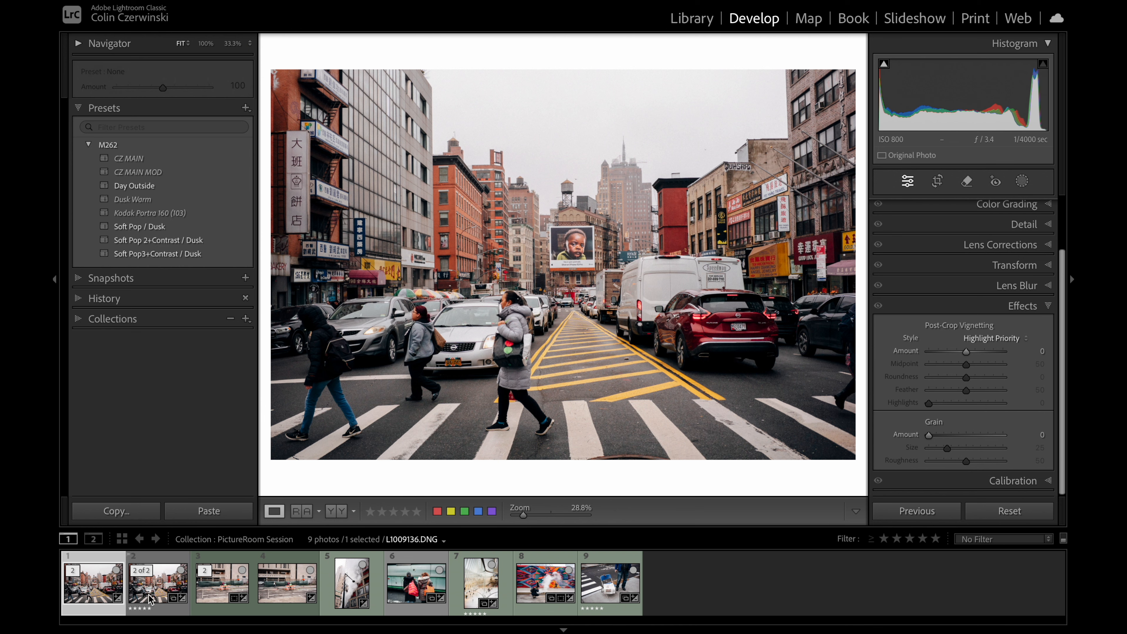
{"action": "left_click", "coordinate": [160, 592]}
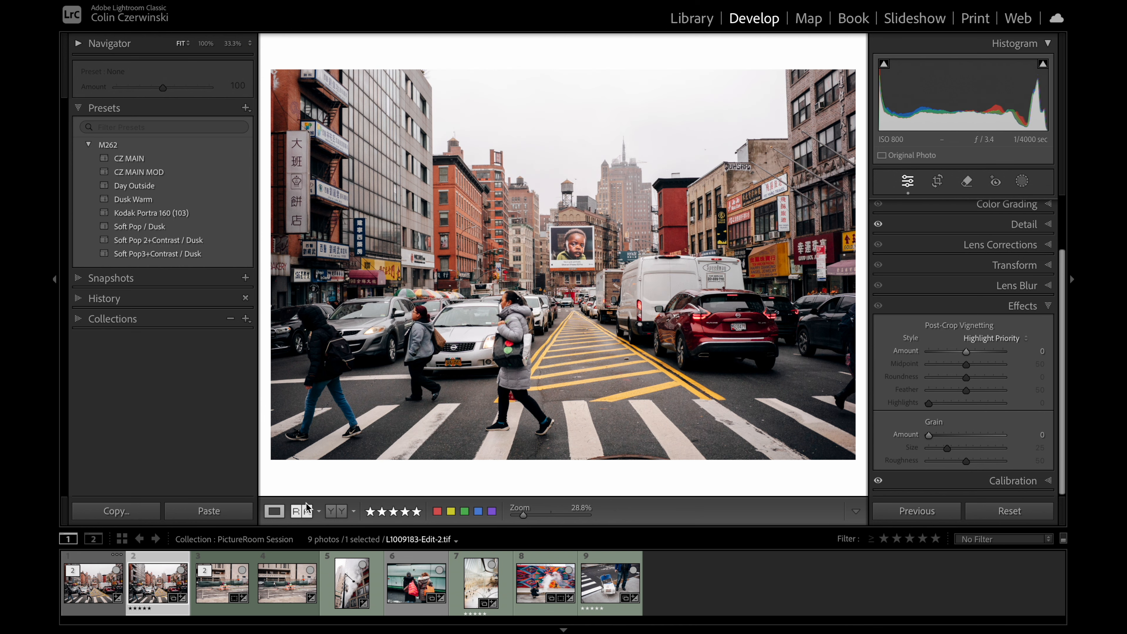
{"action": "left_click", "coordinate": [518, 312]}
{"action": "left_click", "coordinate": [518, 312]}
Step: Examine L1009136-Edit-2.tif up close, from the street up to the buildings and sky
{"action": "left_click", "coordinate": [93, 584]}
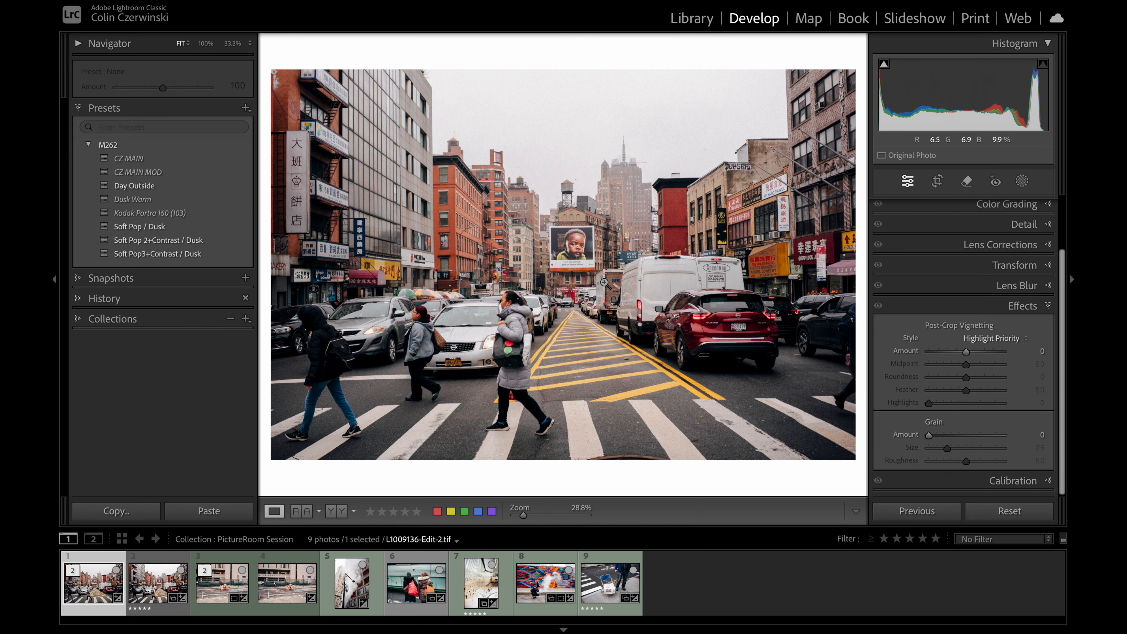
{"action": "left_click", "coordinate": [546, 307]}
{"action": "left_click_drag", "start_coordinate": [700, 62], "coordinate": [641, 284]}
{"action": "left_click", "coordinate": [641, 284]}
Step: Review the remaining session photos, from the university street scene to the blue folding chair and the smoky mural
{"action": "left_click", "coordinate": [287, 583]}
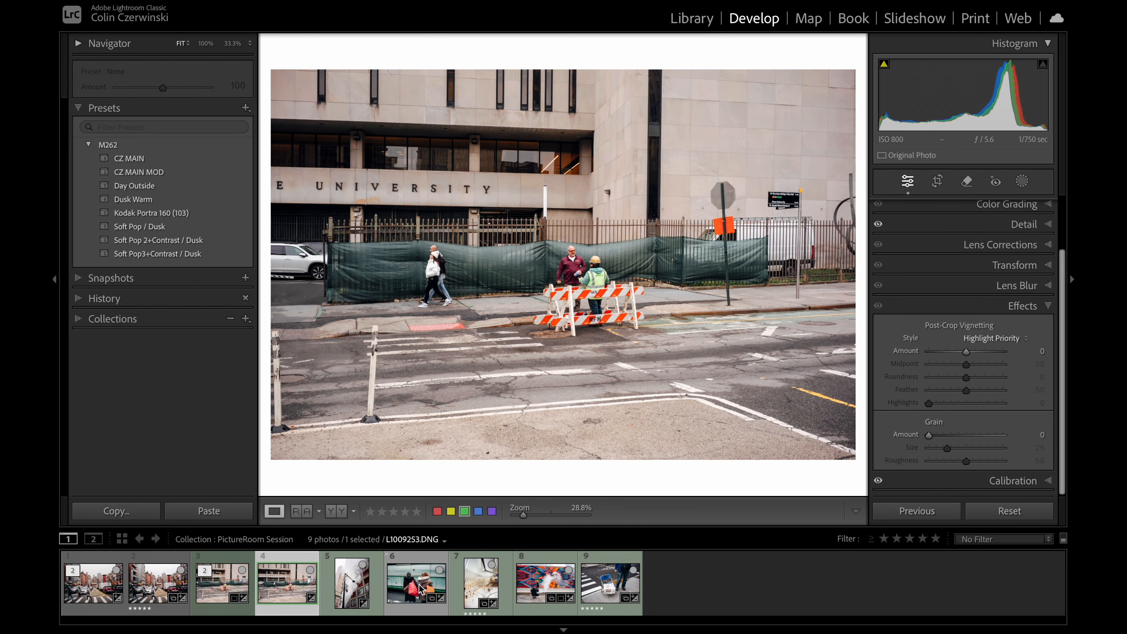
{"action": "left_click", "coordinate": [427, 587]}
{"action": "left_click", "coordinate": [484, 584]}
{"action": "left_click", "coordinate": [532, 585]}
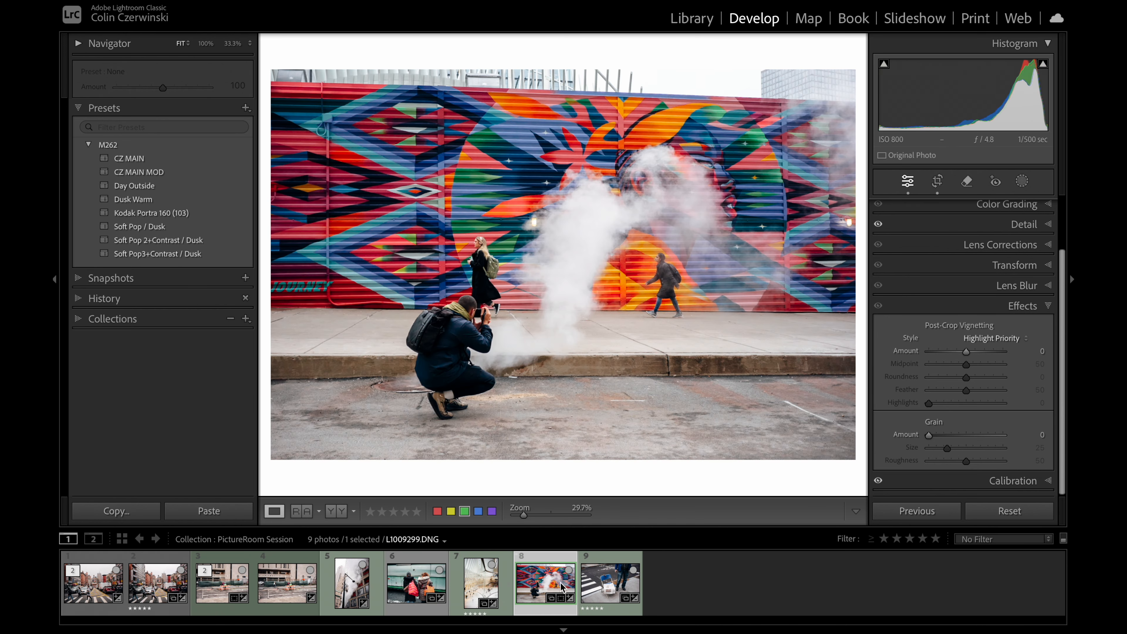
{"action": "key", "text": "Right"}
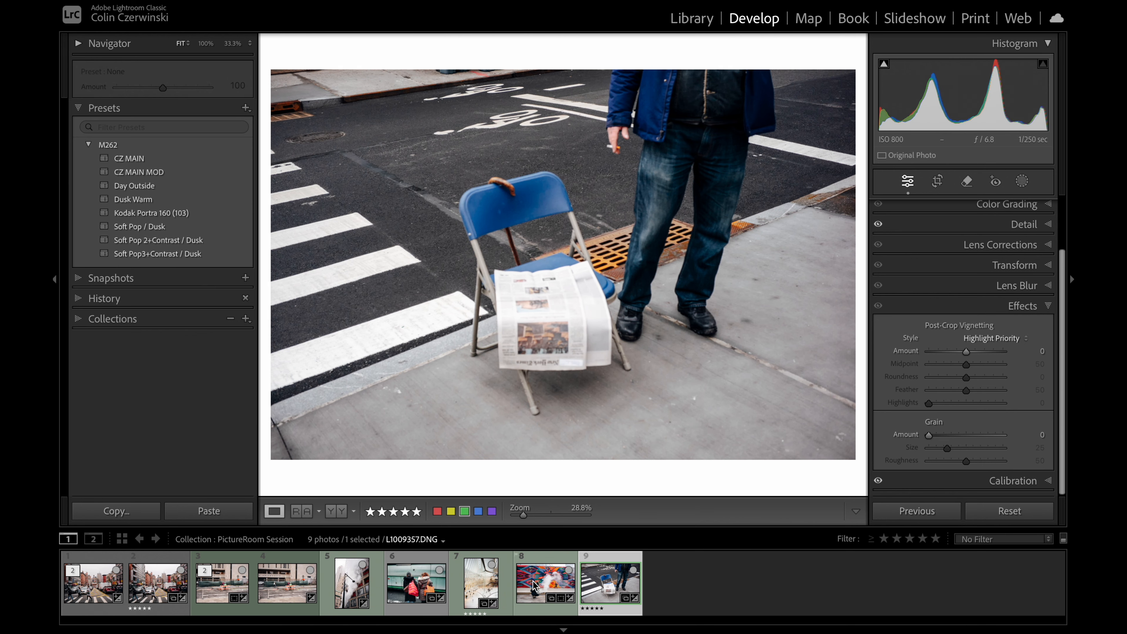
{"action": "left_click", "coordinate": [534, 586]}
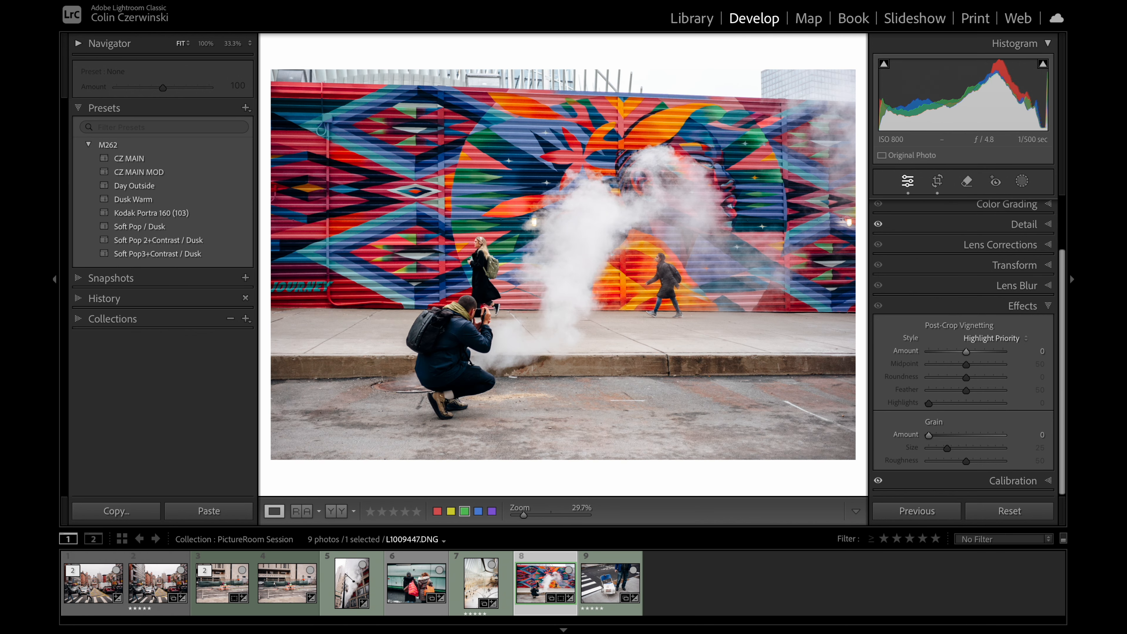
Step: Open the Print module and select the photo of the two women with shopping bags
{"action": "left_click", "coordinate": [976, 20]}
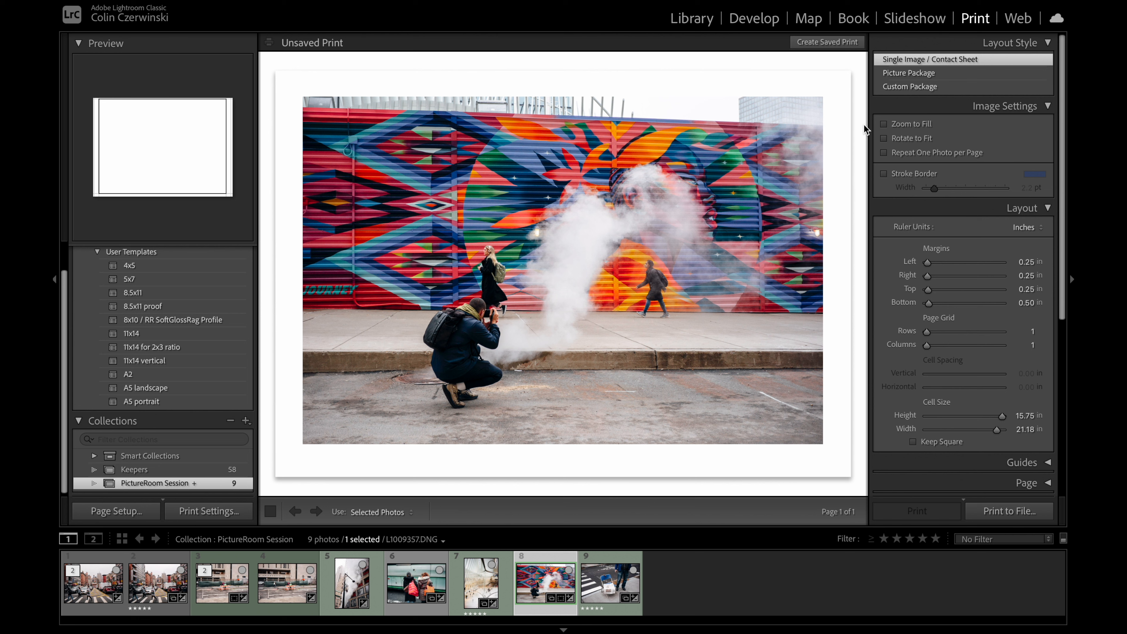
{"action": "left_click", "coordinate": [406, 590]}
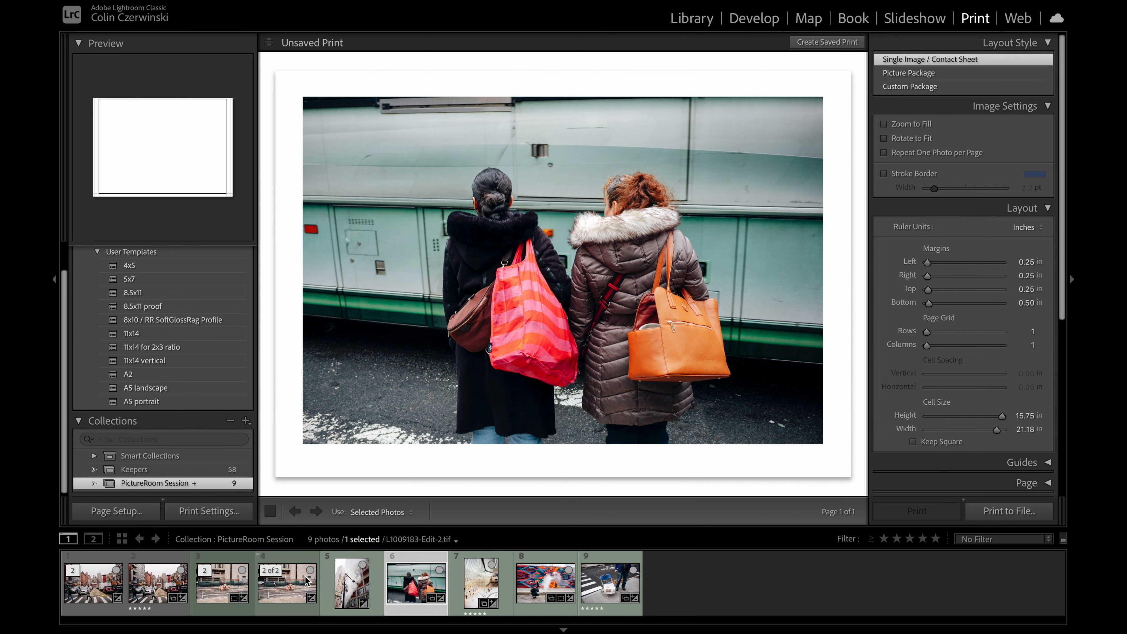